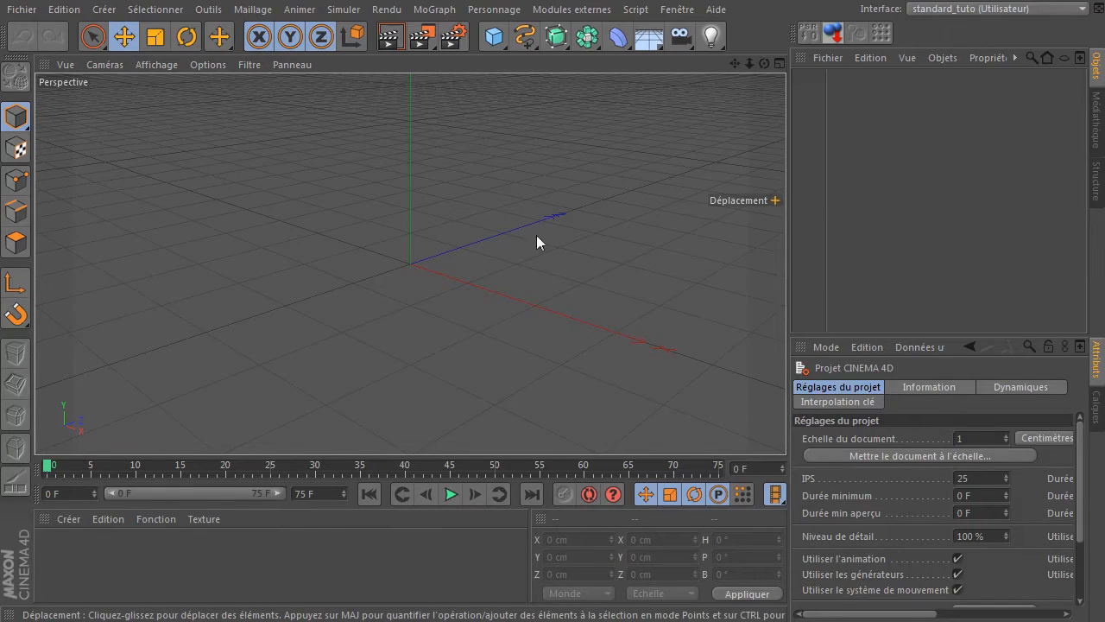
left_click(556, 36)
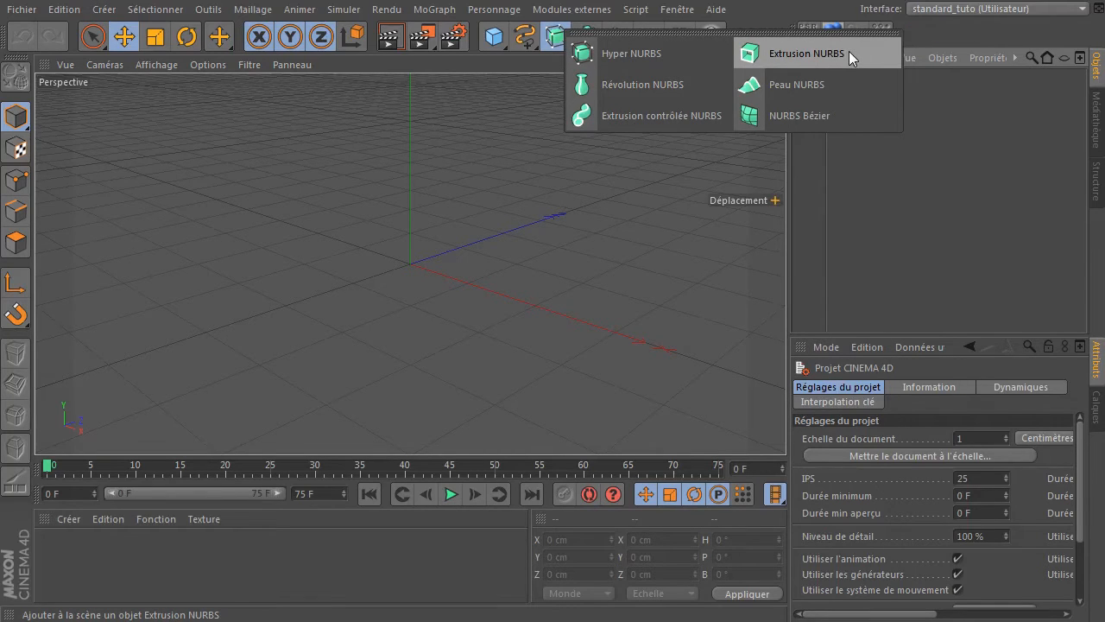
left_click(906, 176)
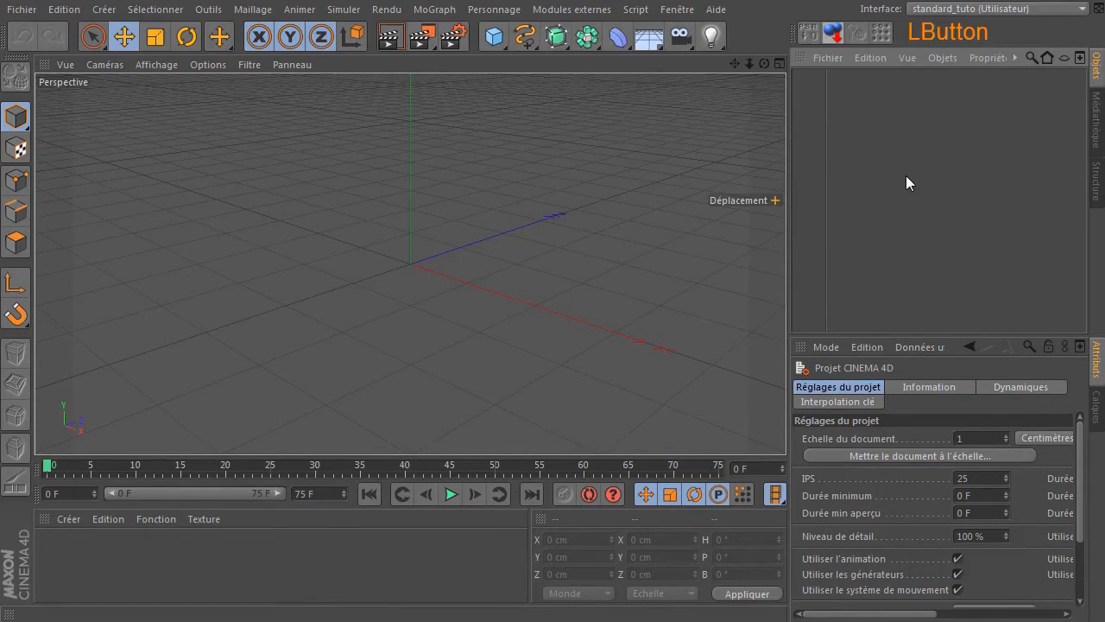
left_click(524, 37)
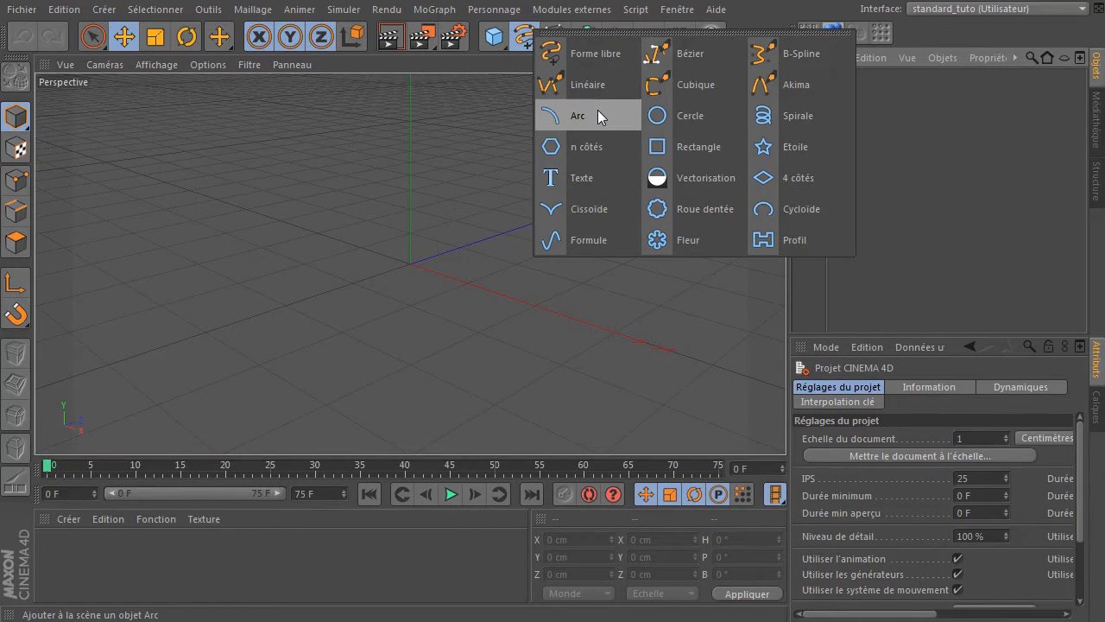
left_click(924, 282)
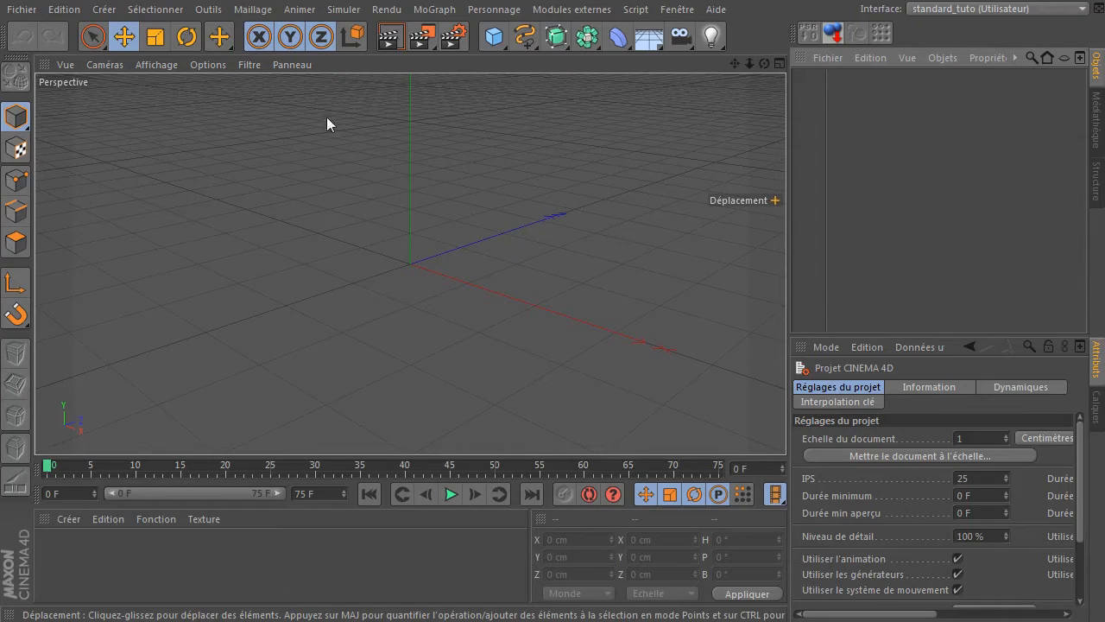
Switch to the full-size Droite view and frame the area above the Z axis for drawing
middle_click(354, 181)
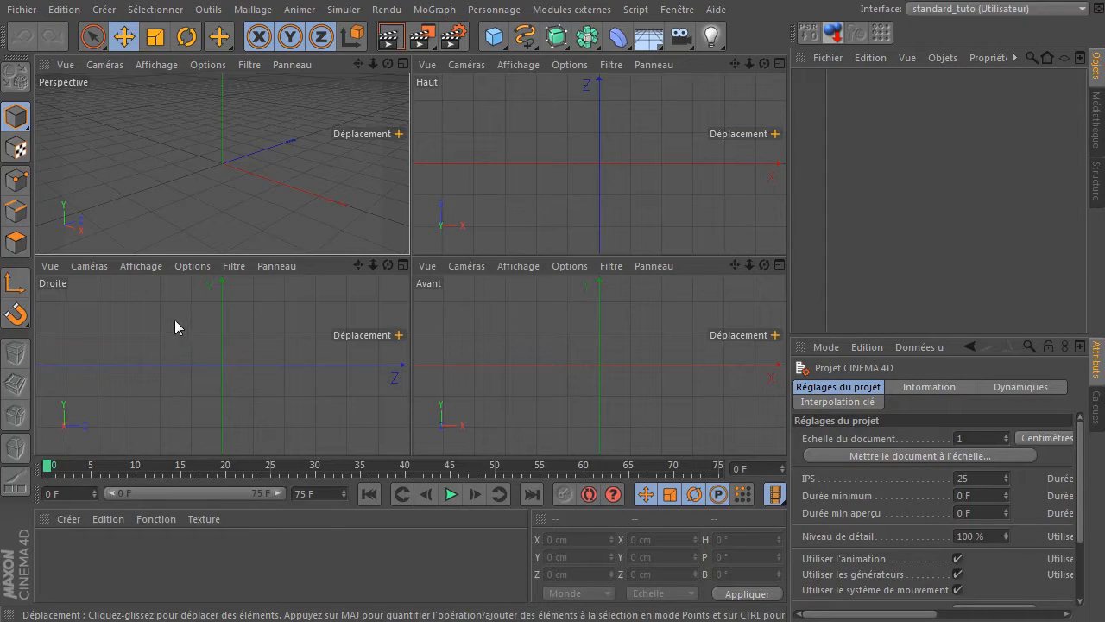
middle_click(173, 308)
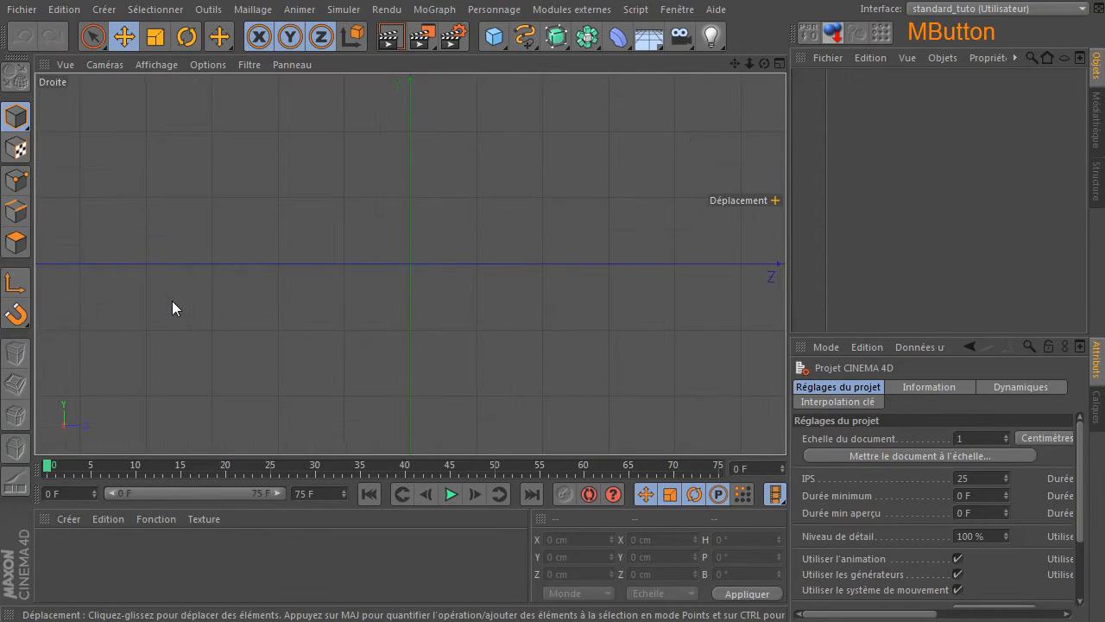
left_click_drag(749, 64, 620, 128)
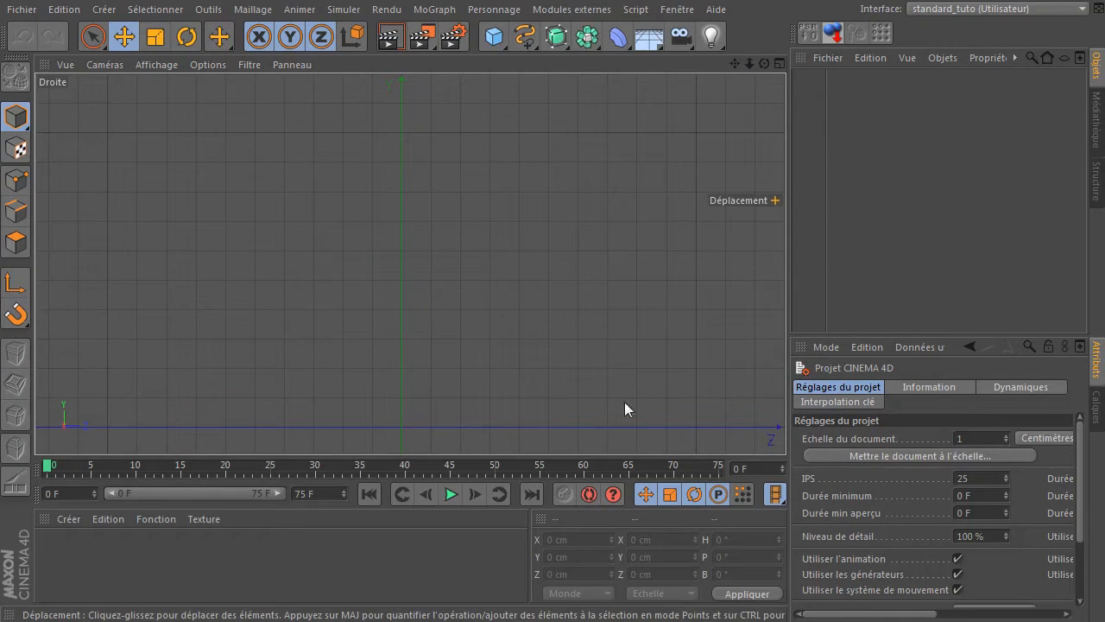
left_click_drag(730, 65, 161, 421)
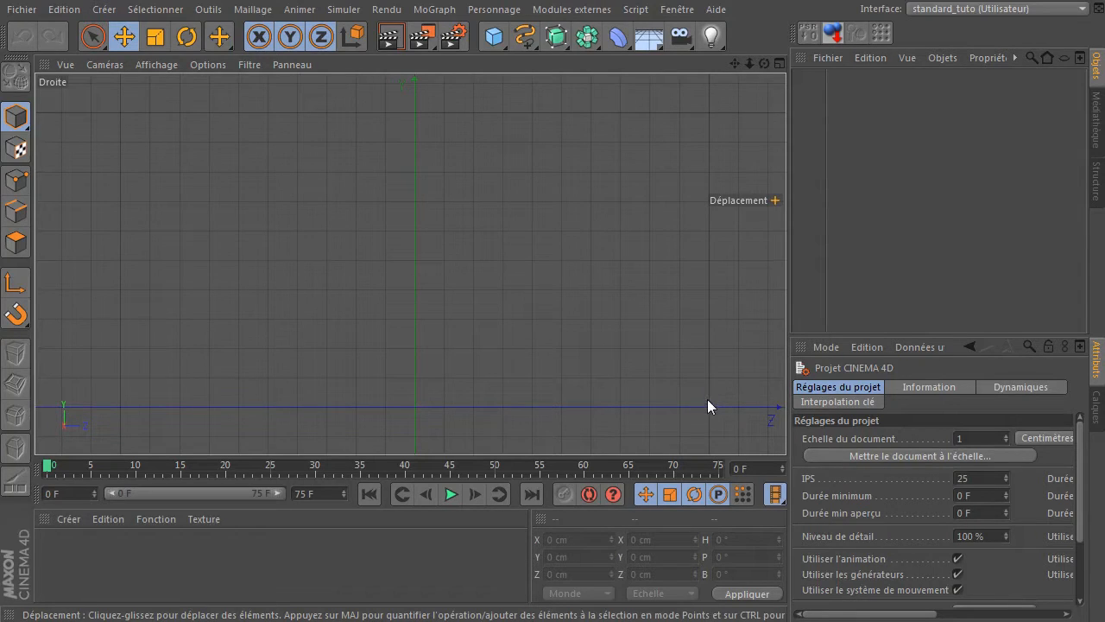
Start a linear spline with a short vertical end near Z 1400 cm and a long base along the Z axis to about Z -1008 cm
mouse_move(524, 37)
left_mouse_down()
mouse_move(584, 90)
mouse_move(530, 46)
mouse_move(831, 61)
mouse_move(555, 80)
mouse_move(744, 77)
mouse_move(787, 57)
mouse_move(685, 49)
mouse_move(617, 84)
mouse_move(591, 78)
left_mouse_up()
left_click(529, 46)
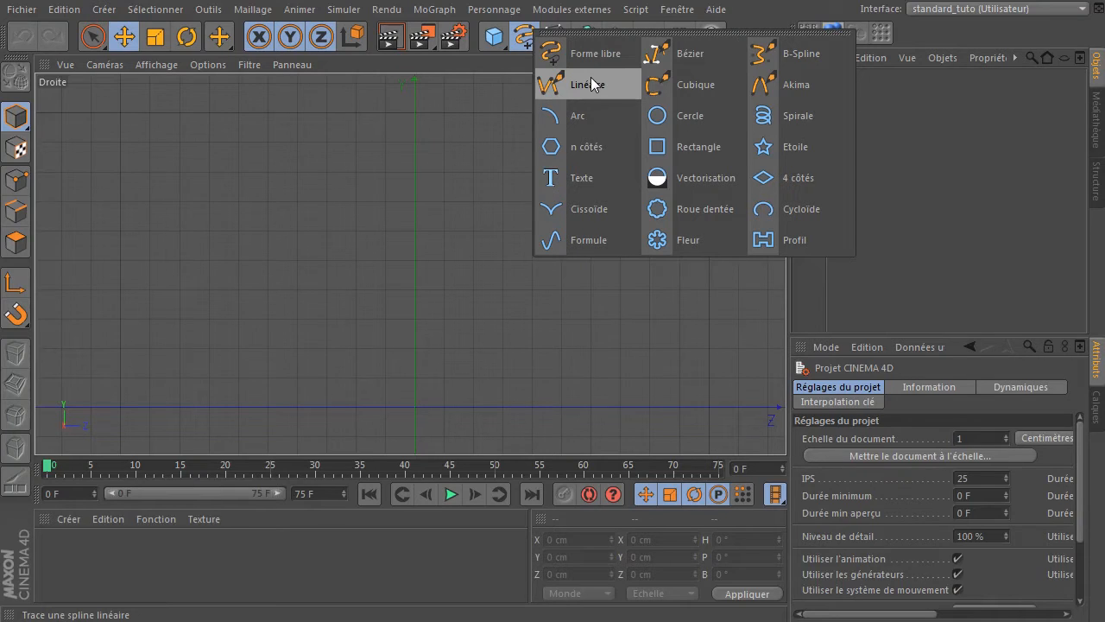
left_click_drag(592, 78, 569, 91)
left_click(578, 87)
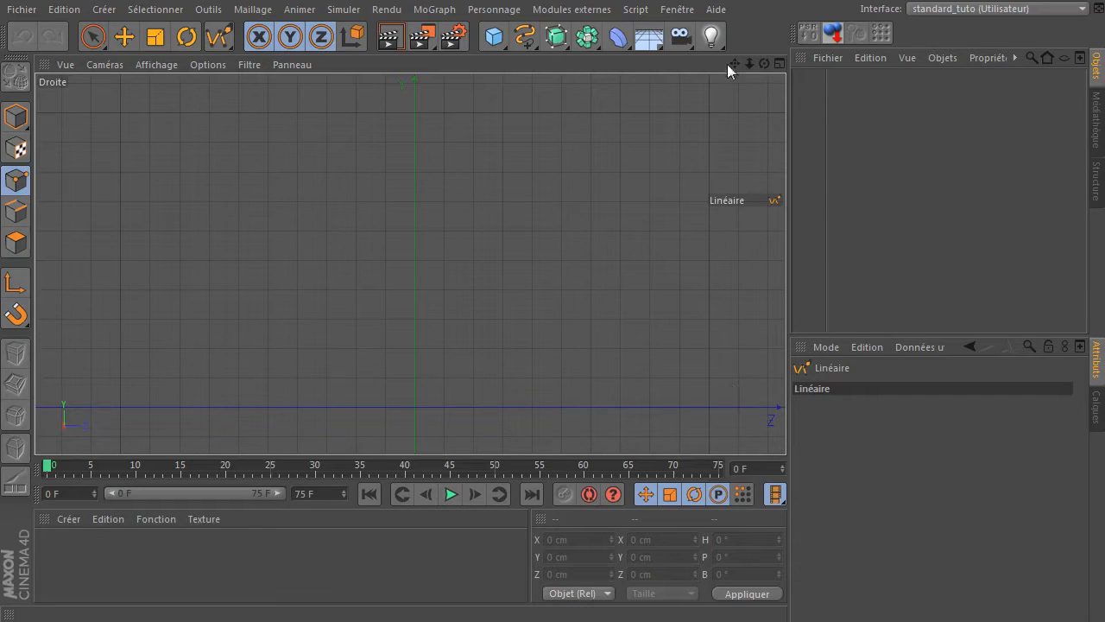
left_click(751, 63)
left_click_drag(750, 64, 410, 264)
left_click_drag(749, 63, 410, 264)
left_click_drag(731, 63, 409, 264)
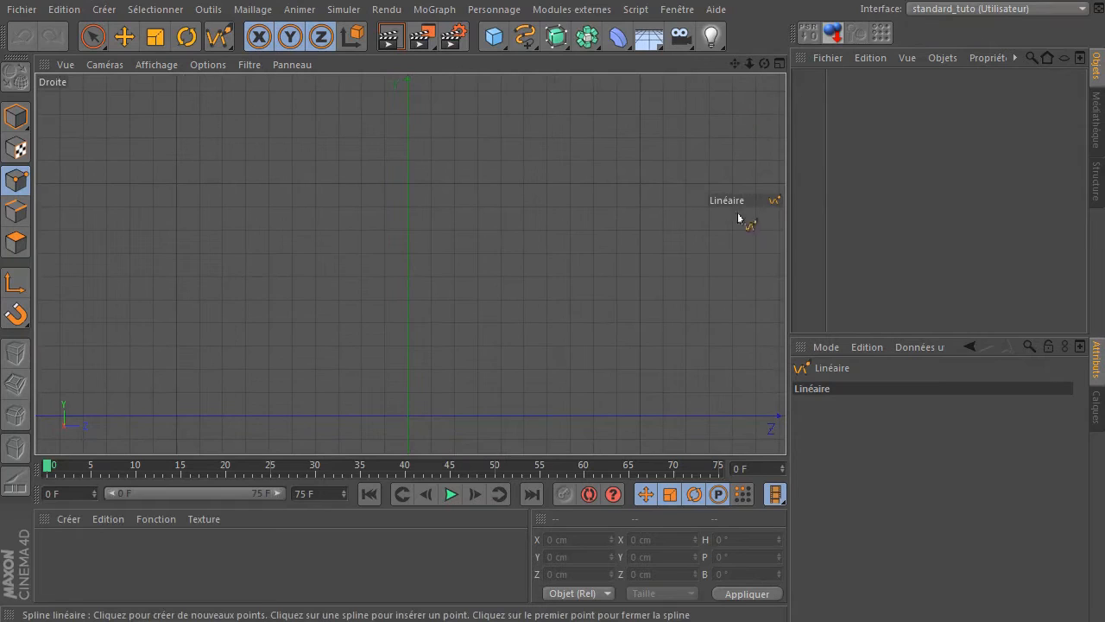
left_click(733, 389)
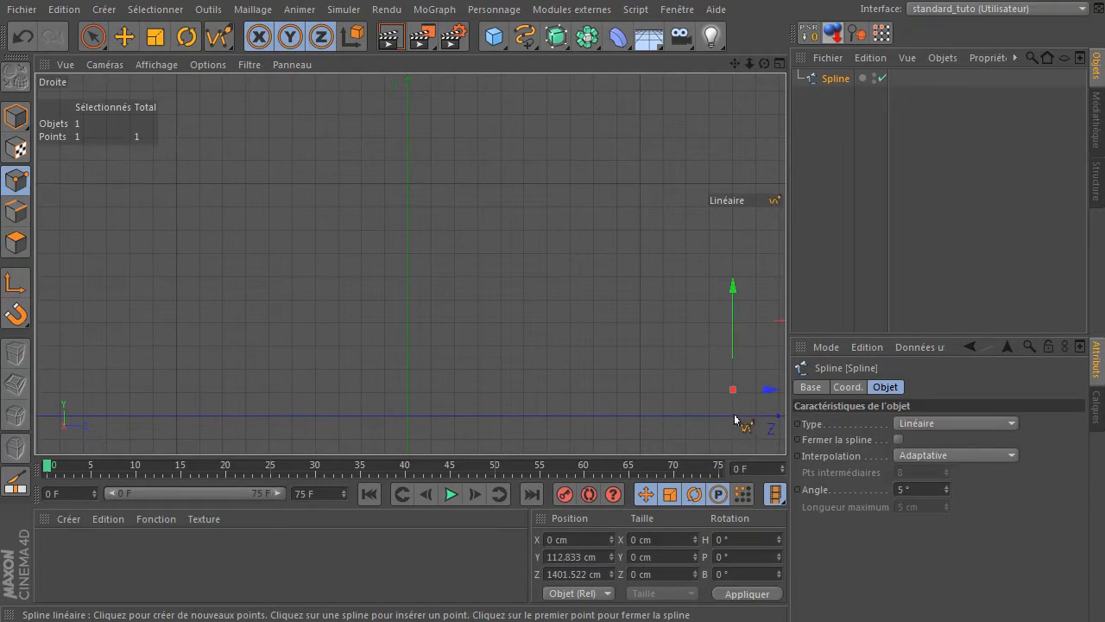
left_click(732, 416)
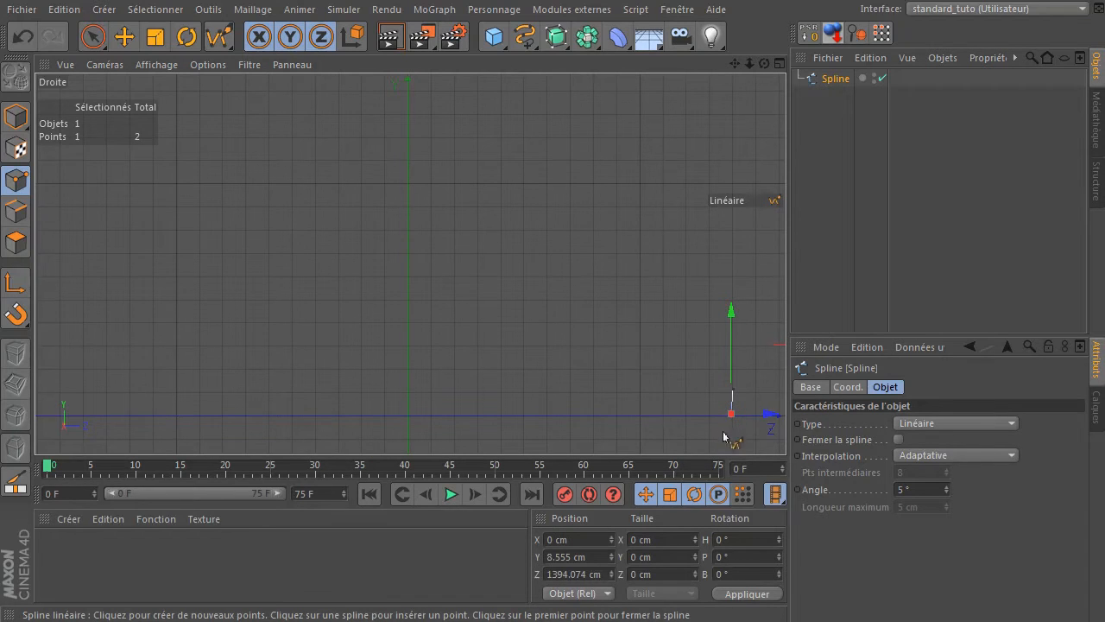
left_click(174, 416)
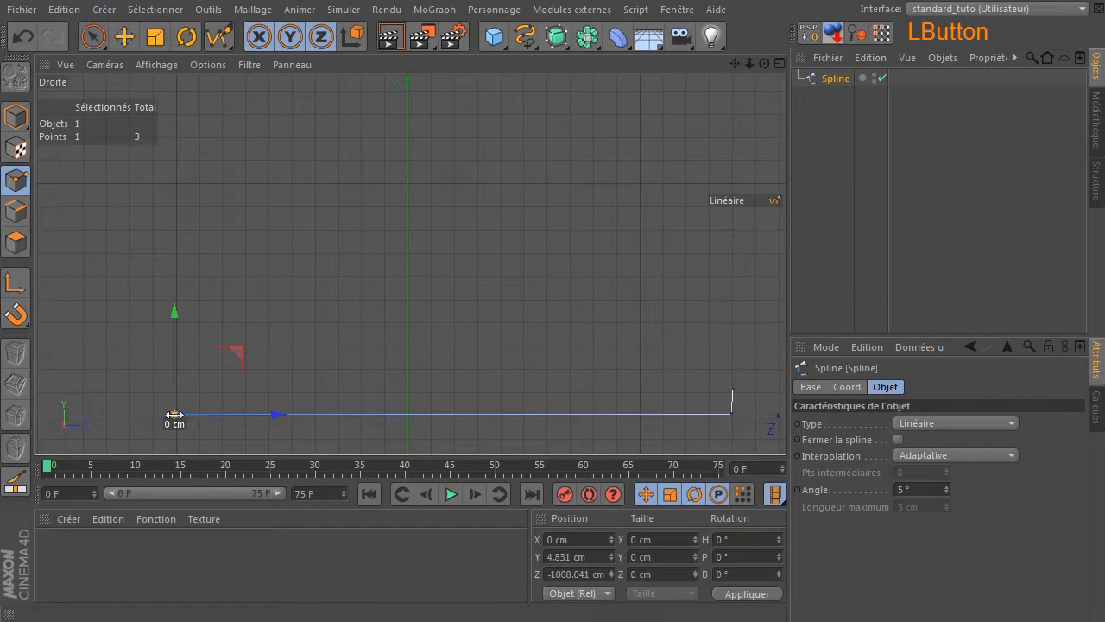
Add eight points that trace the outer and inner sides of a curled hook, and close the spline
left_click(101, 364)
left_click(134, 273)
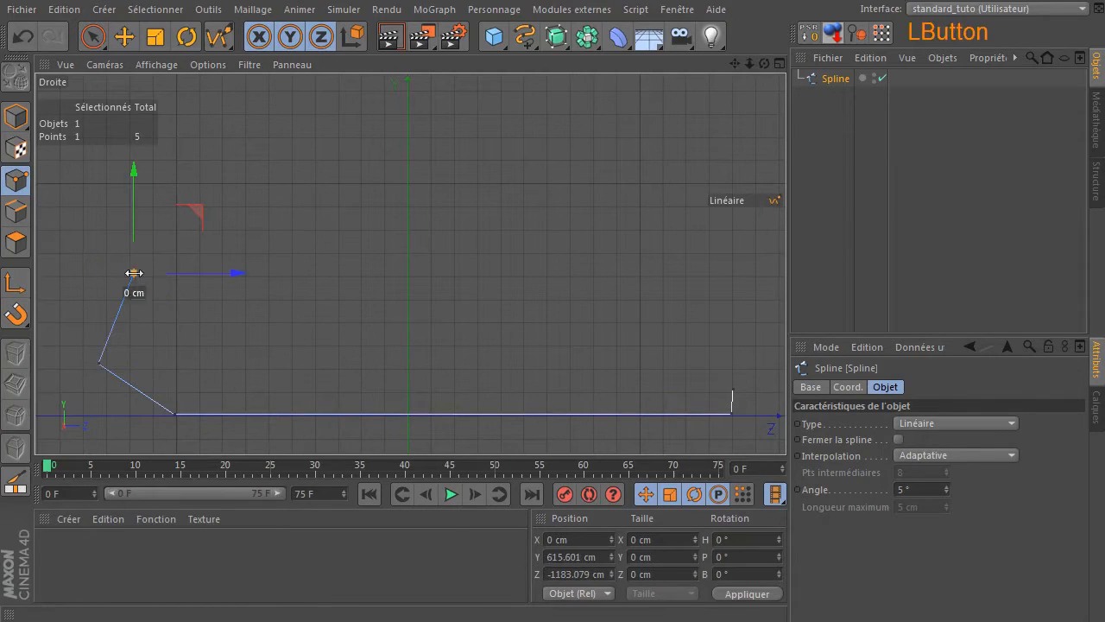
left_click(197, 284)
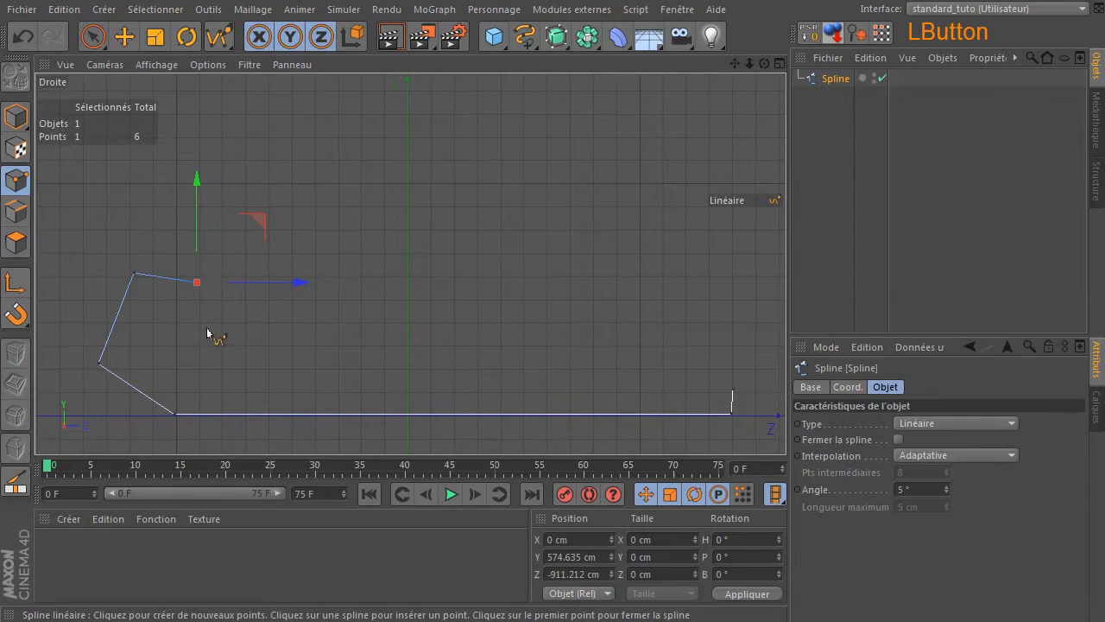
left_click(202, 327)
left_click(179, 329)
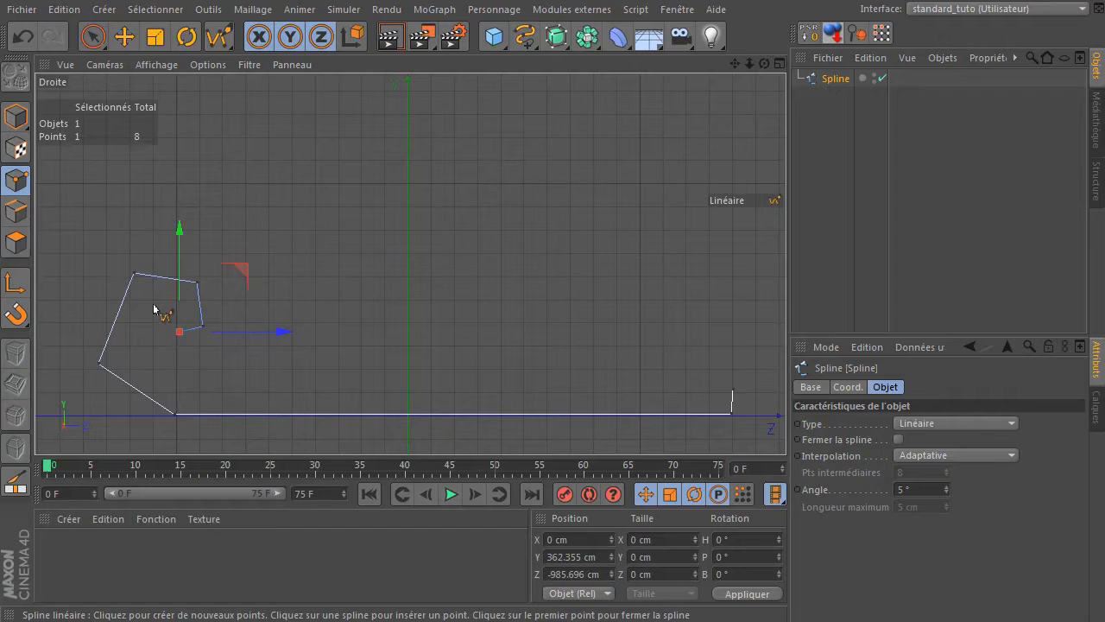
left_click(154, 302)
left_click(136, 353)
left_click(180, 387)
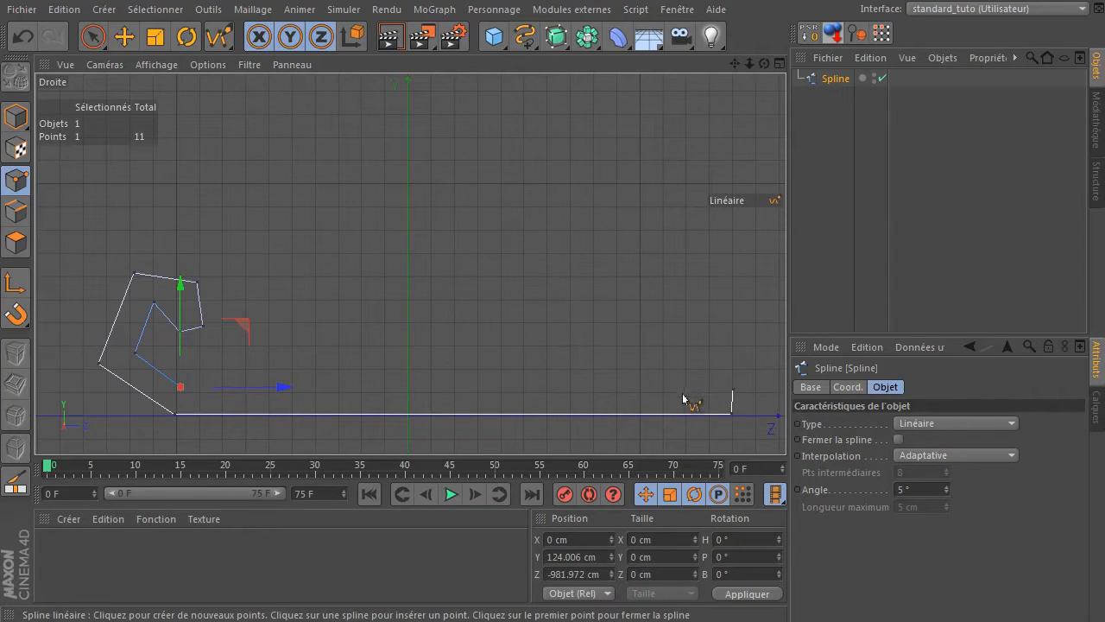
left_click(897, 440)
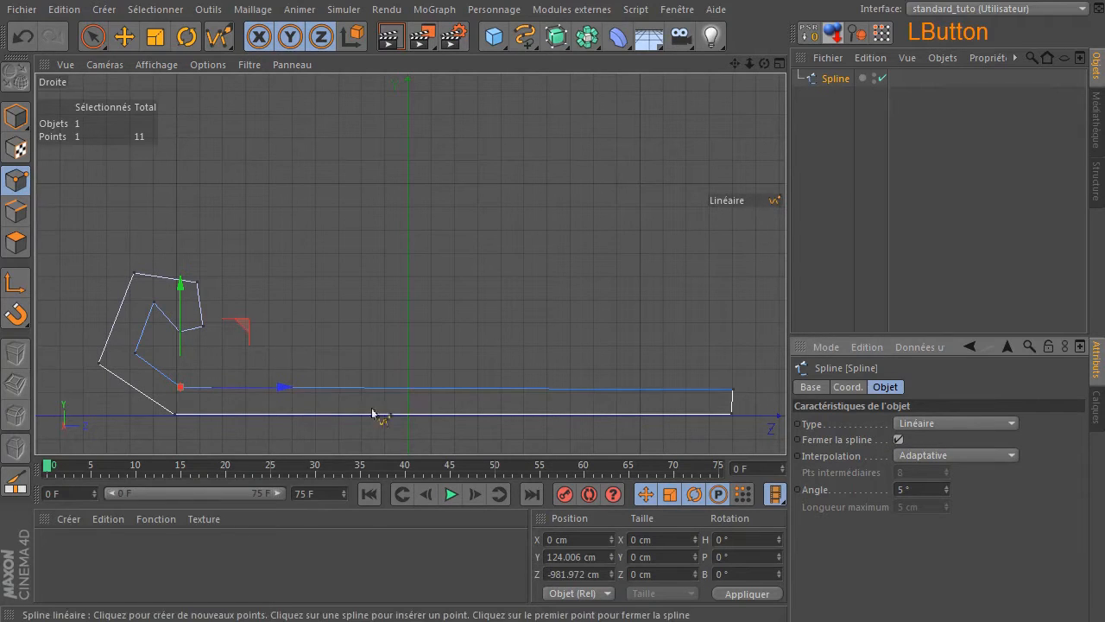
Reposition the hook's tip point and its inner corner point using the selection brush
left_click(93, 36)
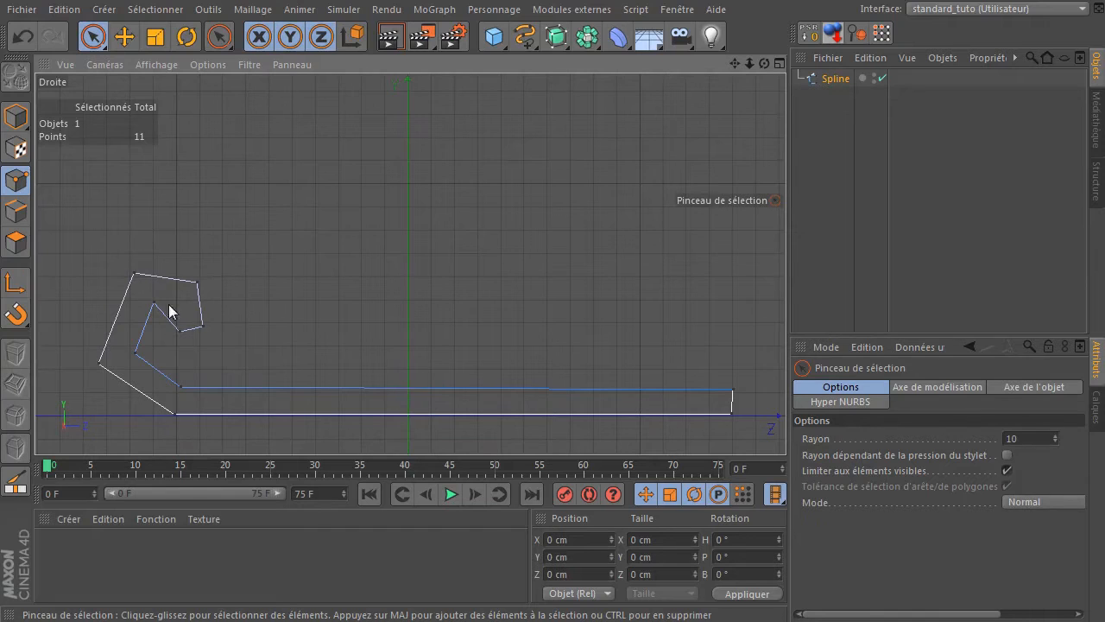
mouse_move(64, 244)
left_mouse_down()
mouse_move(309, 370)
mouse_move(362, 380)
left_mouse_up()
mouse_move(177, 265)
left_mouse_down()
mouse_move(241, 266)
mouse_move(202, 276)
mouse_move(202, 288)
mouse_move(252, 259)
left_mouse_up()
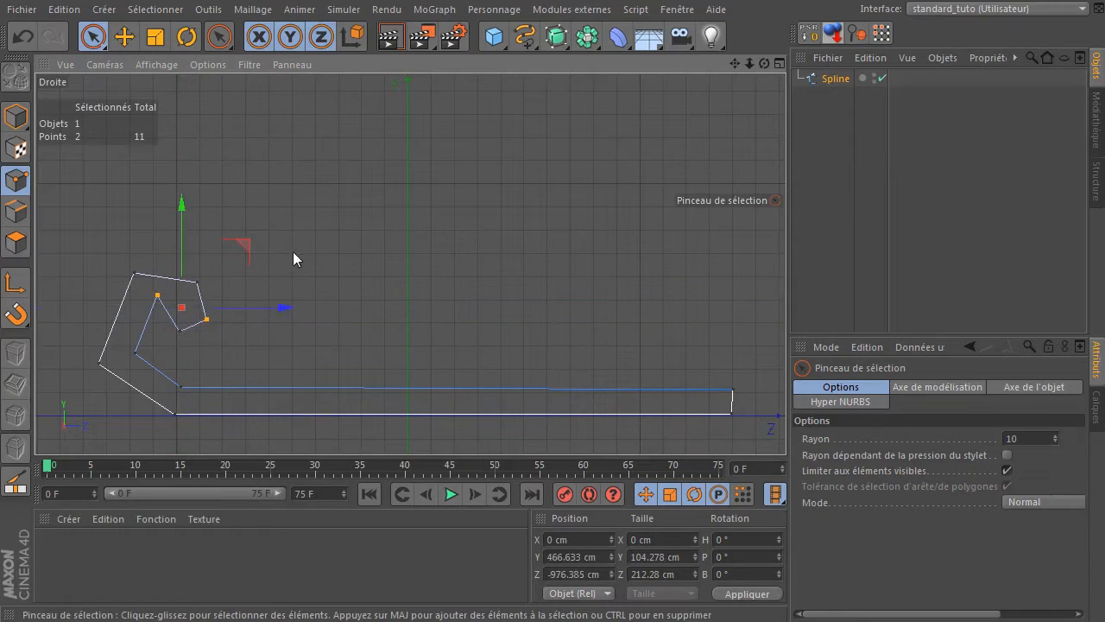
left_click(156, 285)
left_click(158, 295)
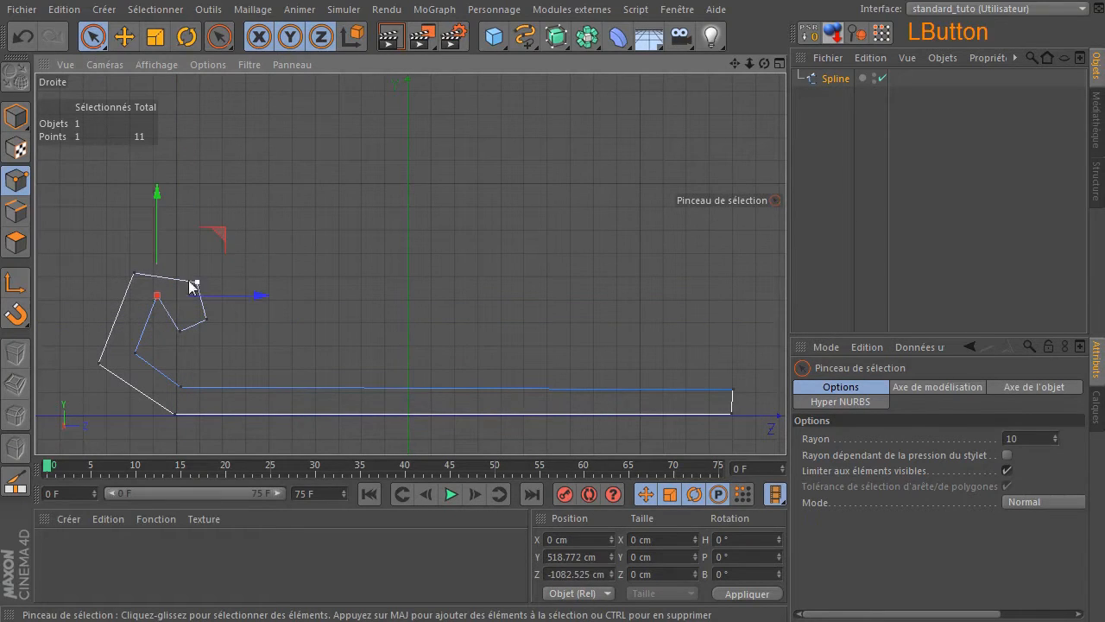
left_click_drag(220, 232, 218, 251)
left_click(179, 339)
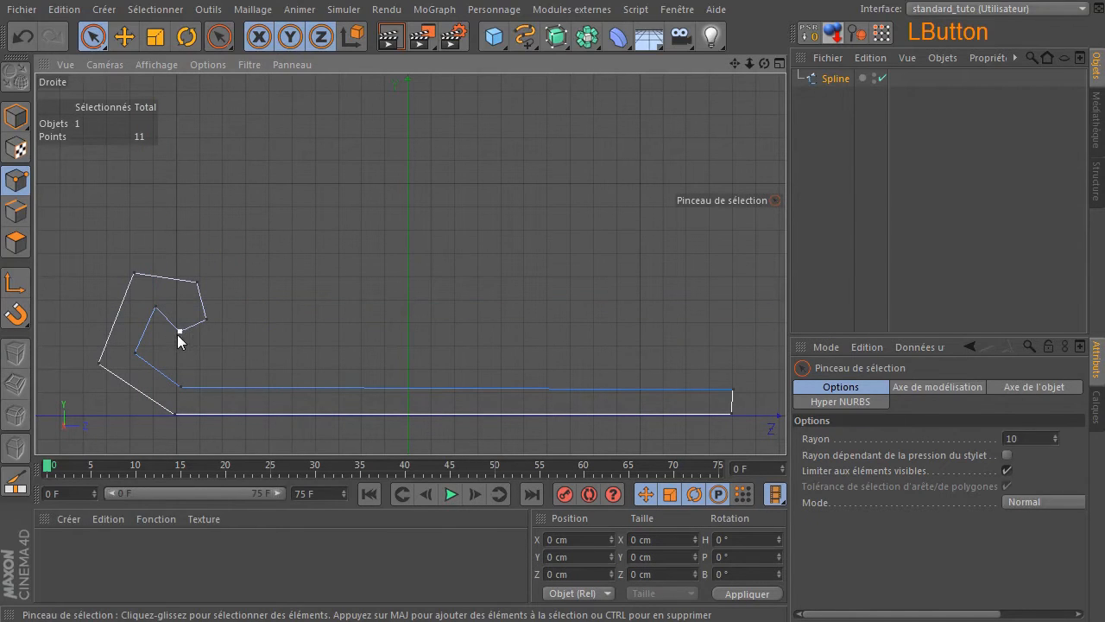
Move the hook's tip point and the upper outer point slightly inward toward the curl
left_click(207, 319)
left_click_drag(260, 263, 259, 263)
left_click(181, 329)
left_click(198, 281)
left_click_drag(262, 225, 248, 223)
left_click(398, 291)
Select all 11 points of the spline with a rectangle selection and apply soft interpolation (Interpolation légère)
left_click_drag(93, 36, 176, 82)
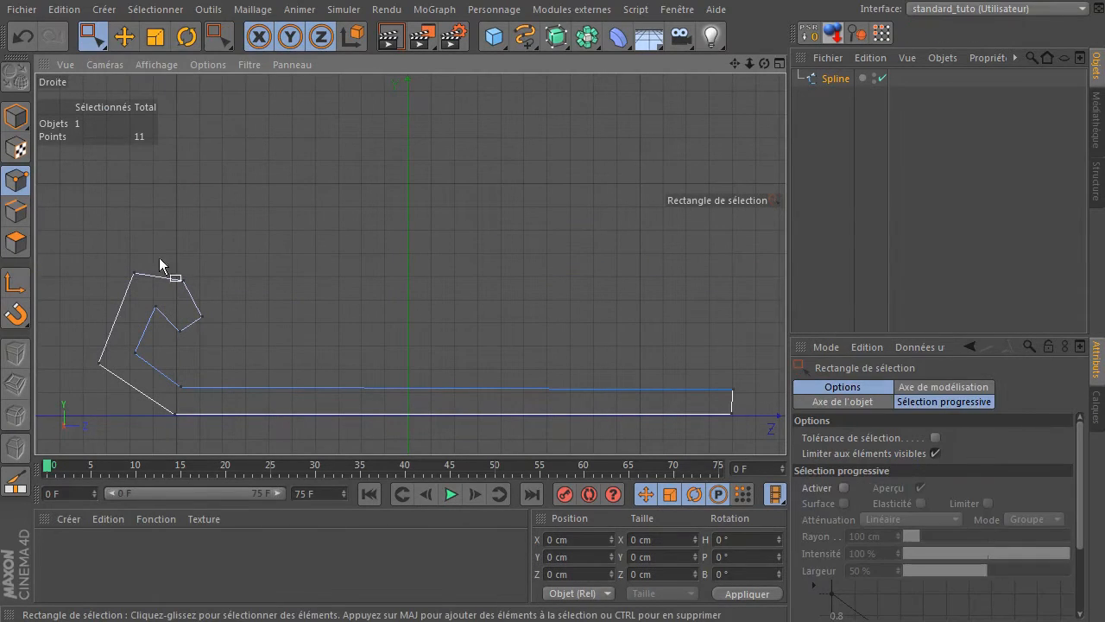
left_click_drag(76, 225, 758, 470)
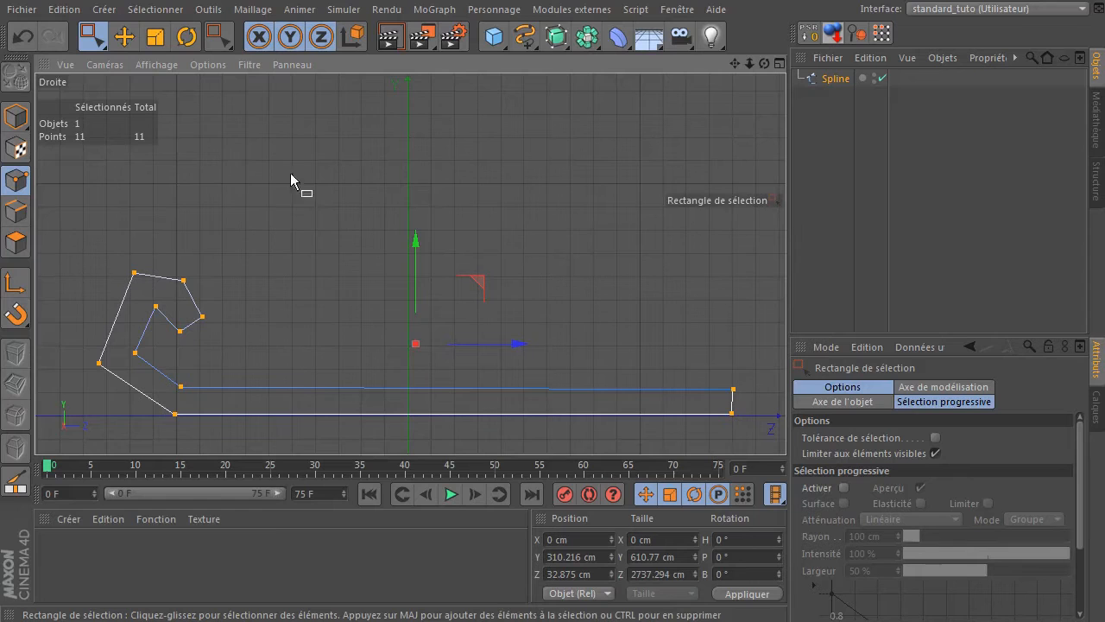
right_click(288, 103)
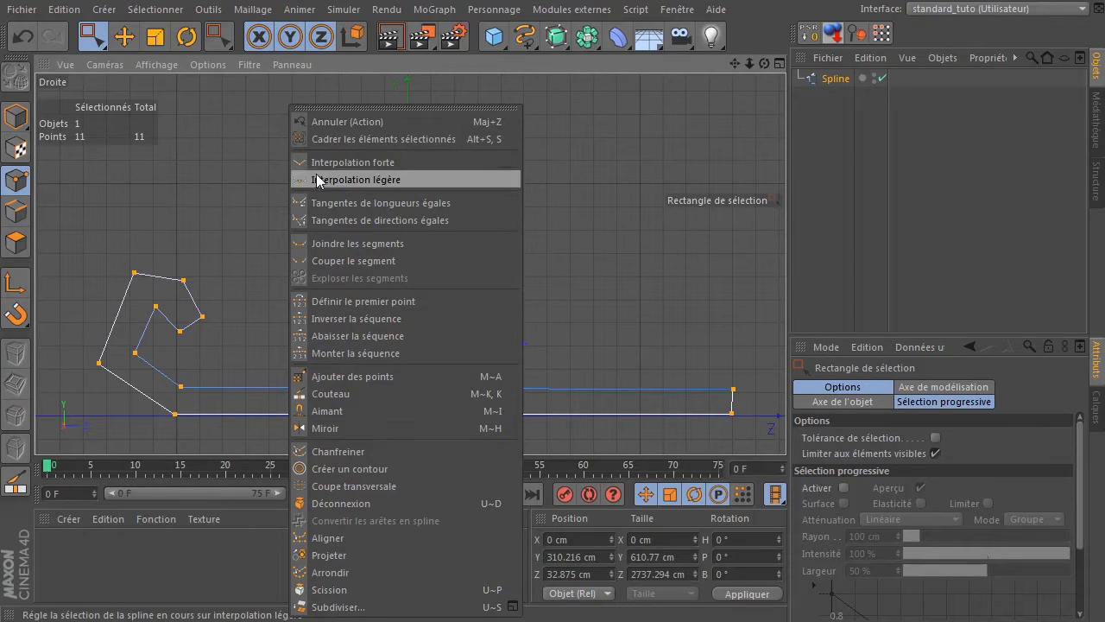
left_click(378, 180)
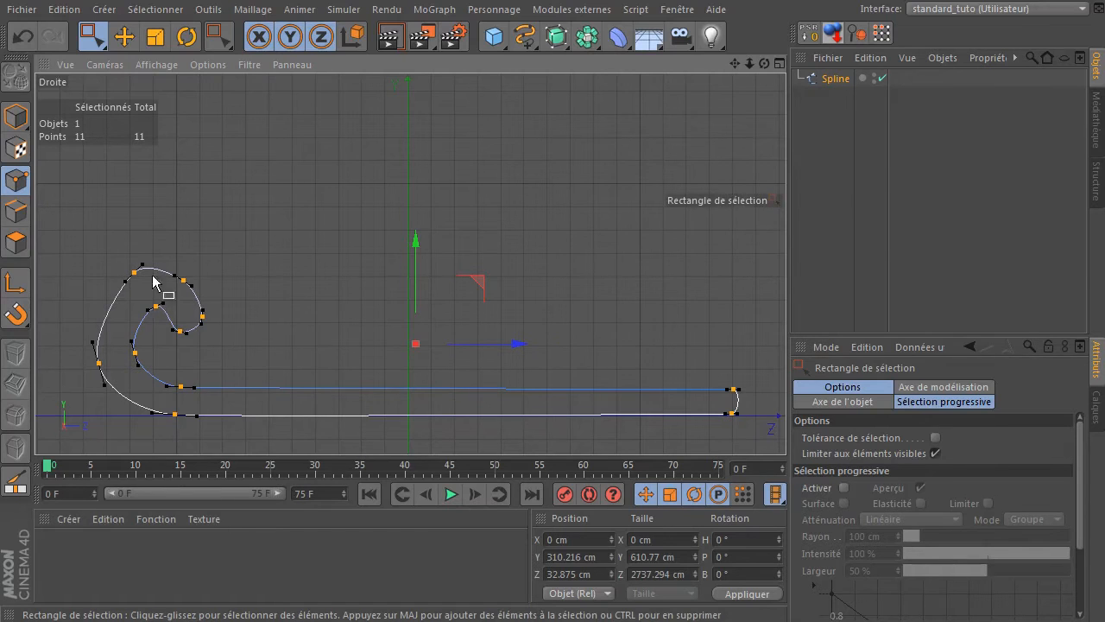
left_click(524, 34)
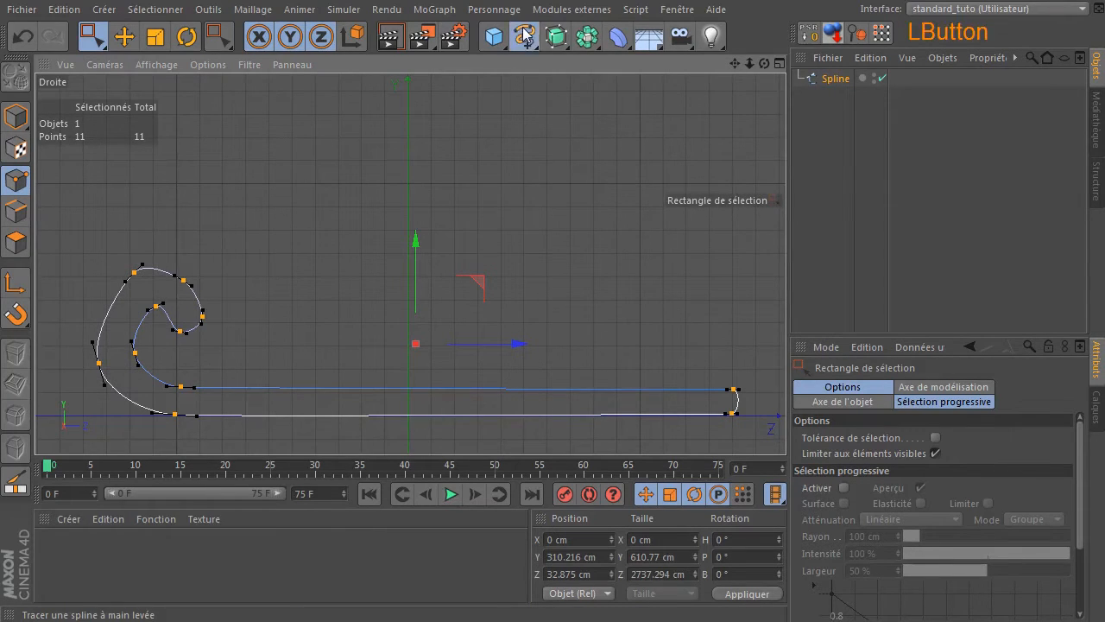
left_click_drag(524, 35, 551, 70)
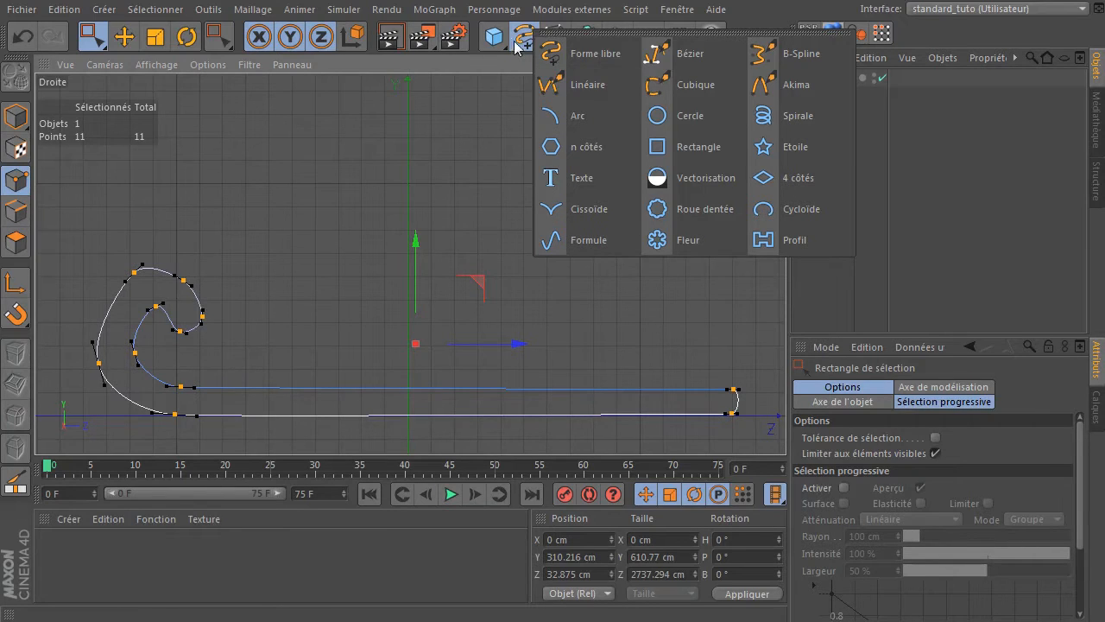
left_click(571, 85)
right_click(472, 98)
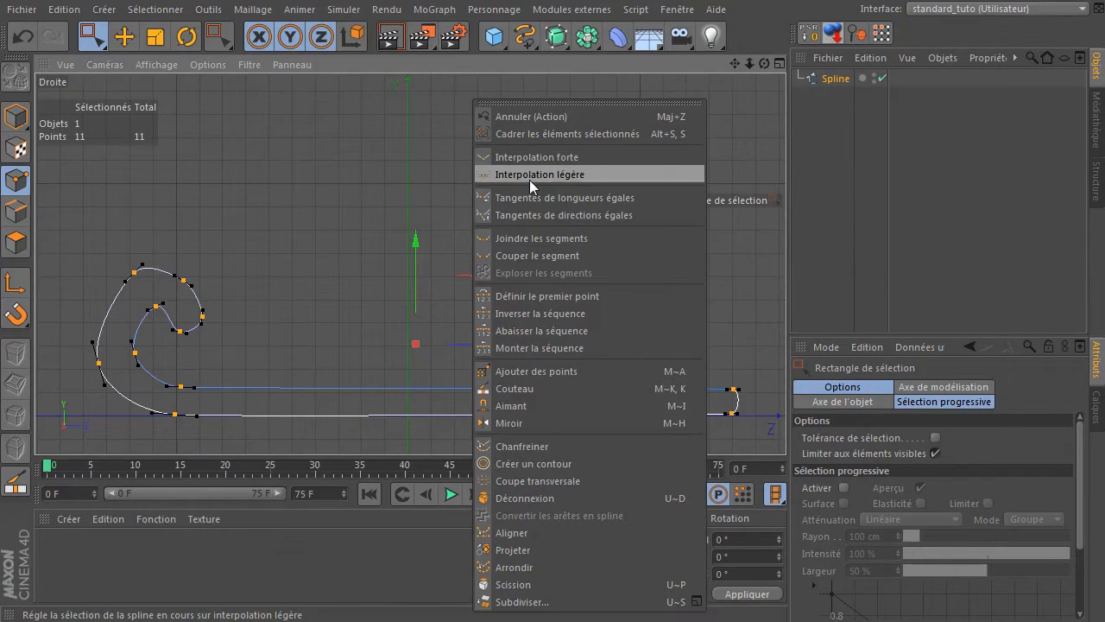
left_click(531, 27)
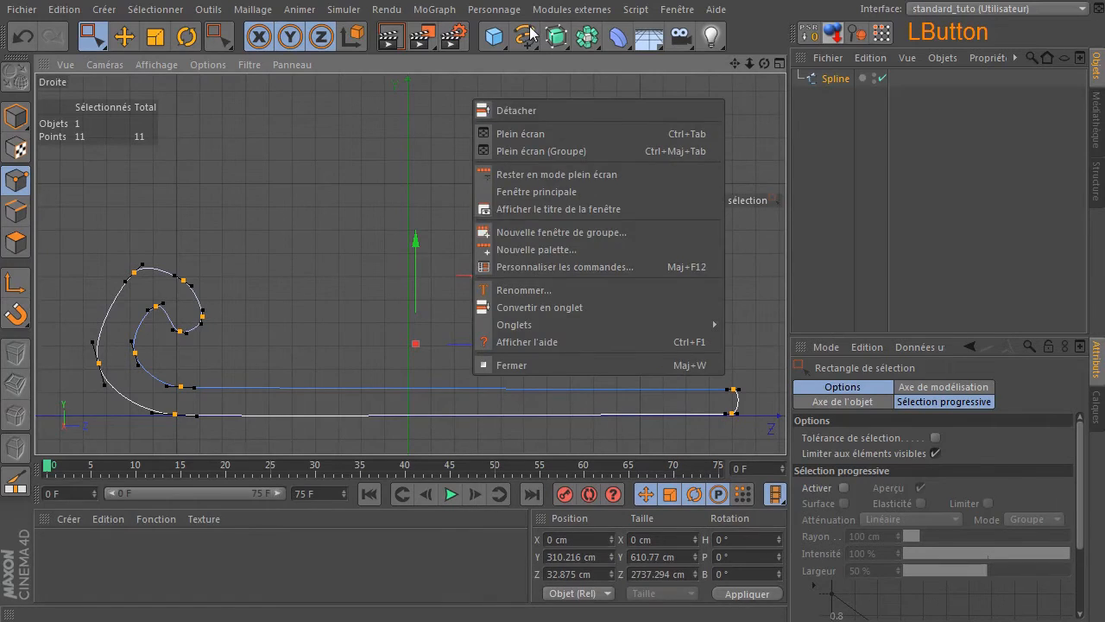
left_click(531, 31)
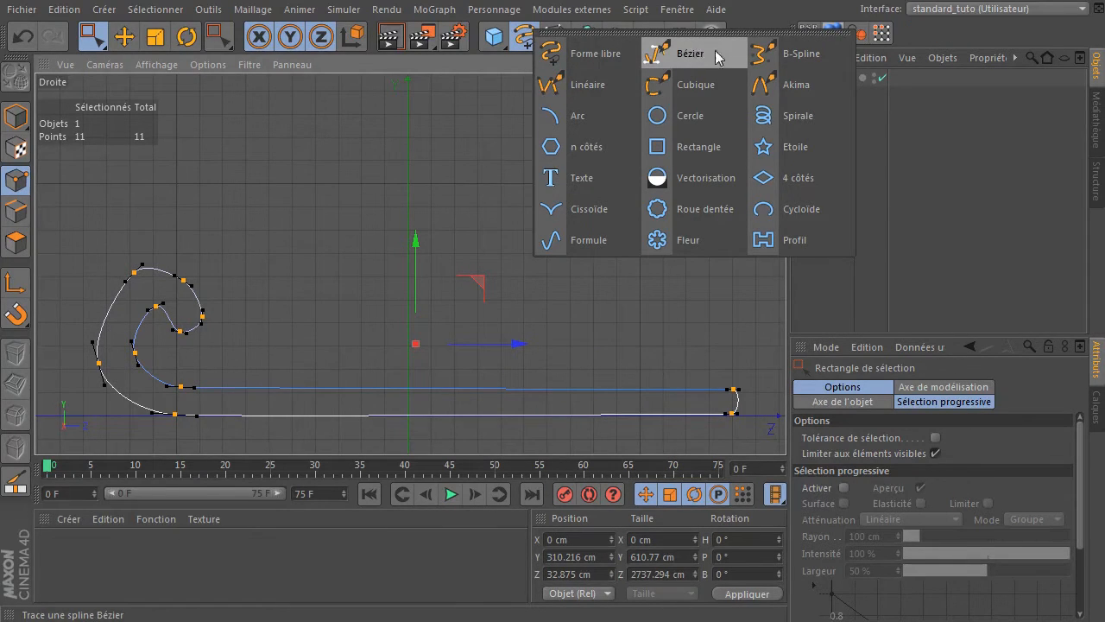
left_click(759, 22)
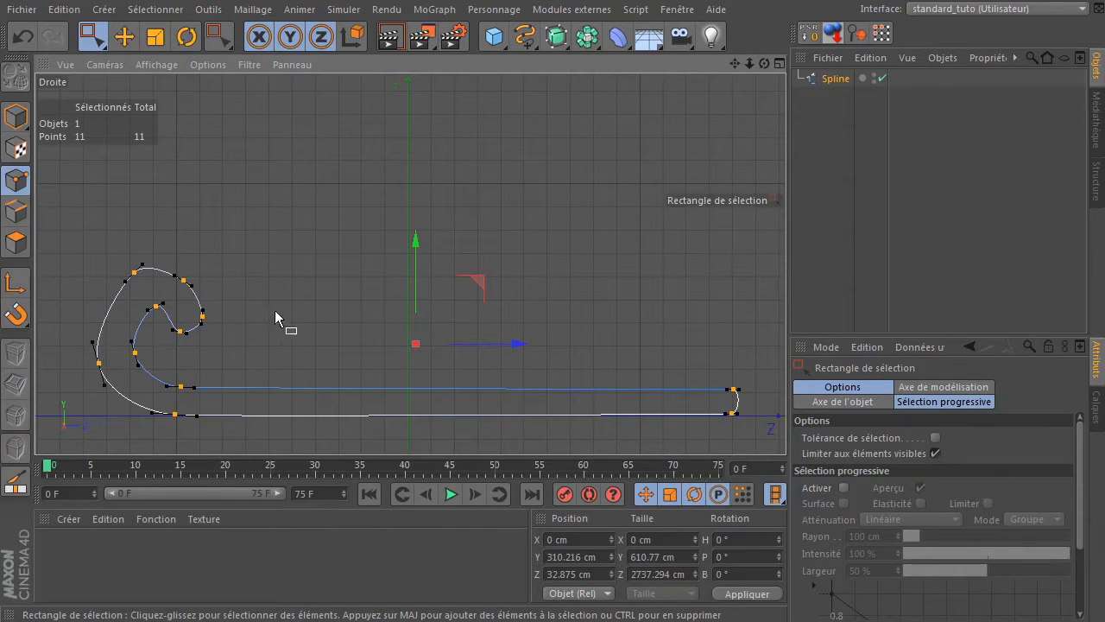
right_click(300, 135)
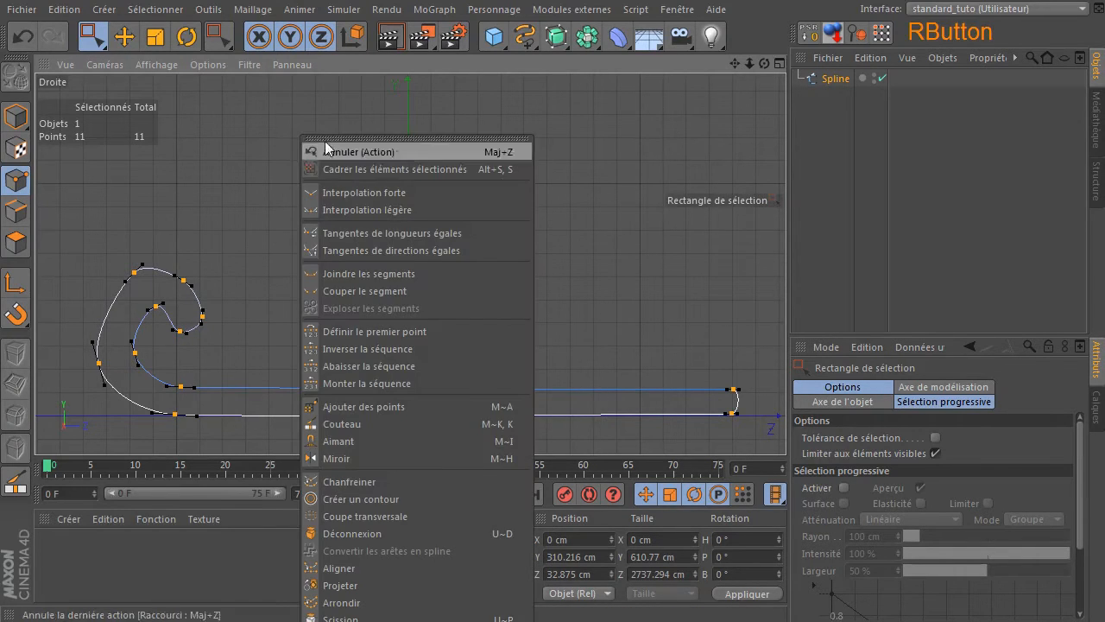
left_click(741, 18)
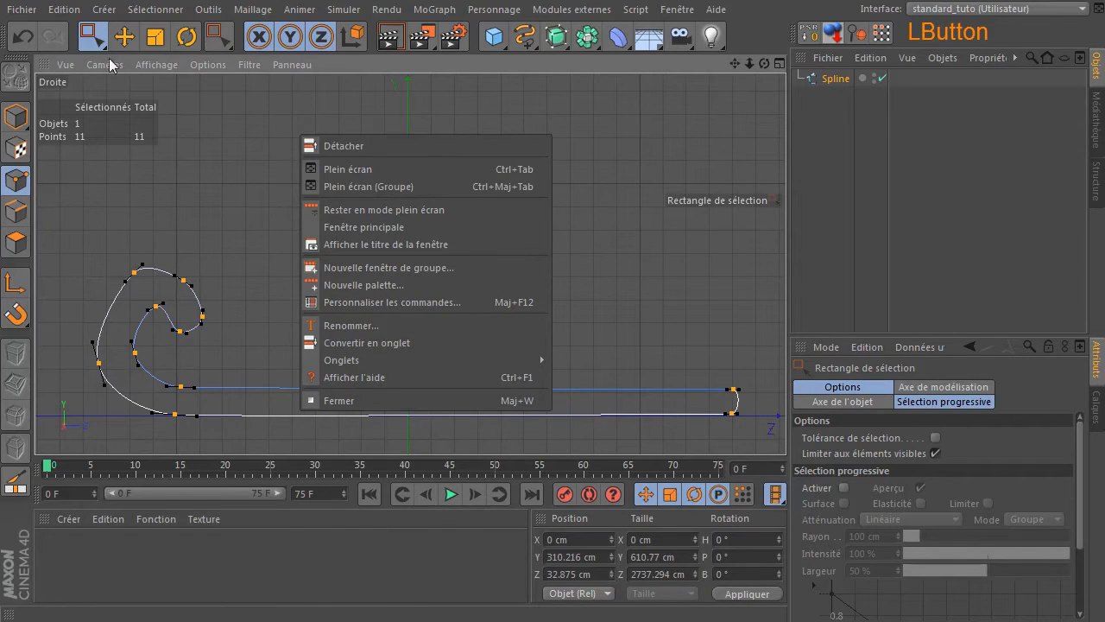
Move the hook's upper outer point and upper inner point away from the tip, using the selection brush (Pinceau de sélection)
left_click(91, 41)
left_click_drag(101, 38, 119, 57)
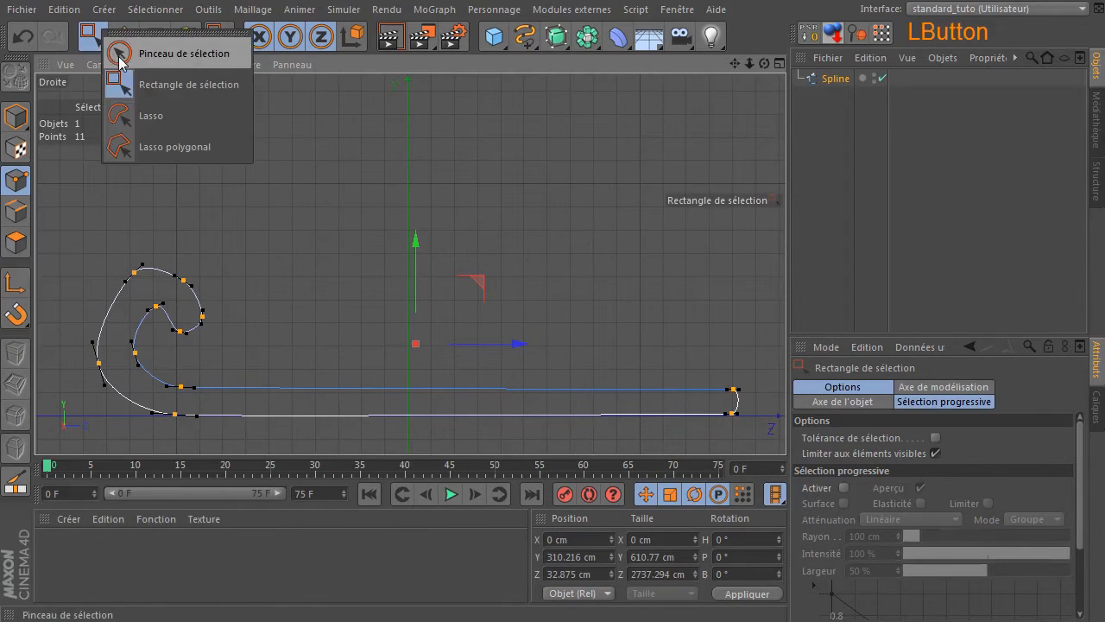
left_click(119, 57)
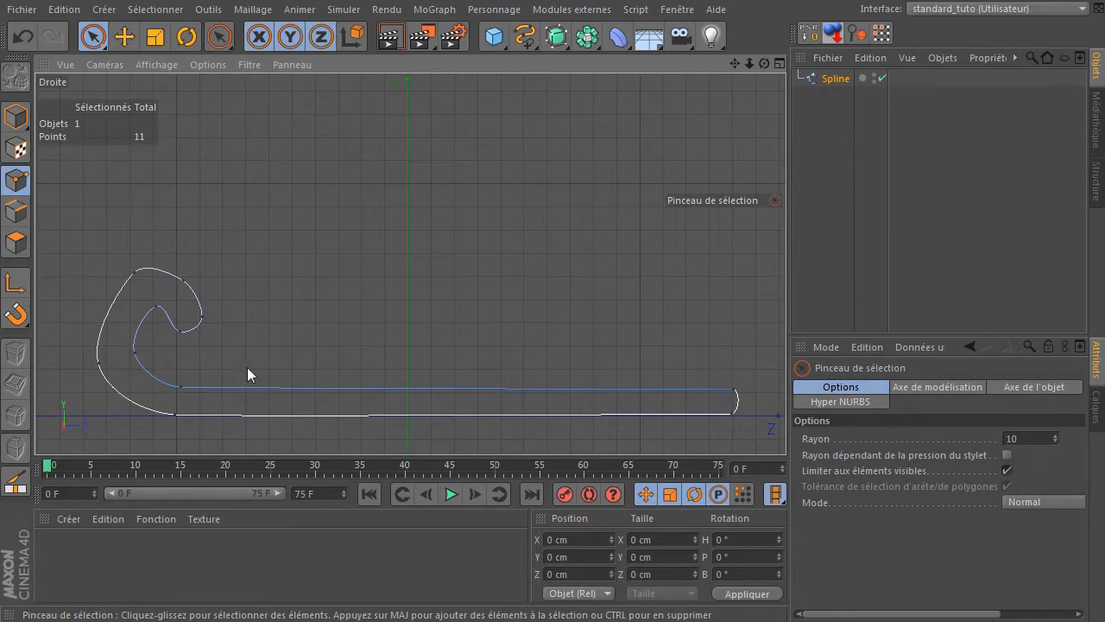
left_click(136, 275)
left_click_drag(200, 216, 205, 253)
left_click(156, 308)
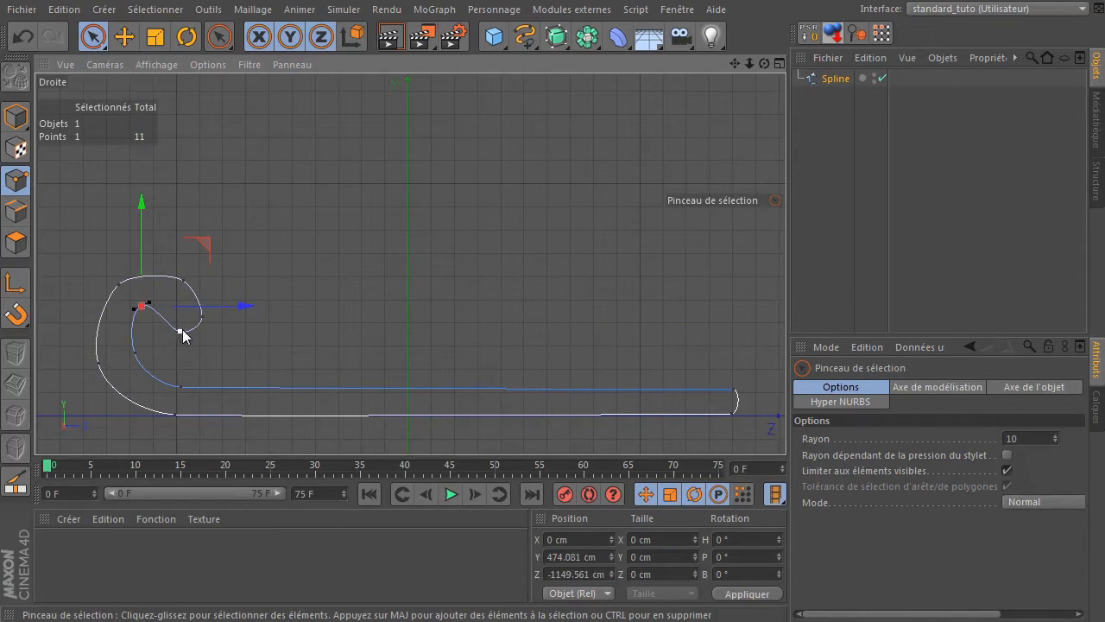
left_click(272, 257)
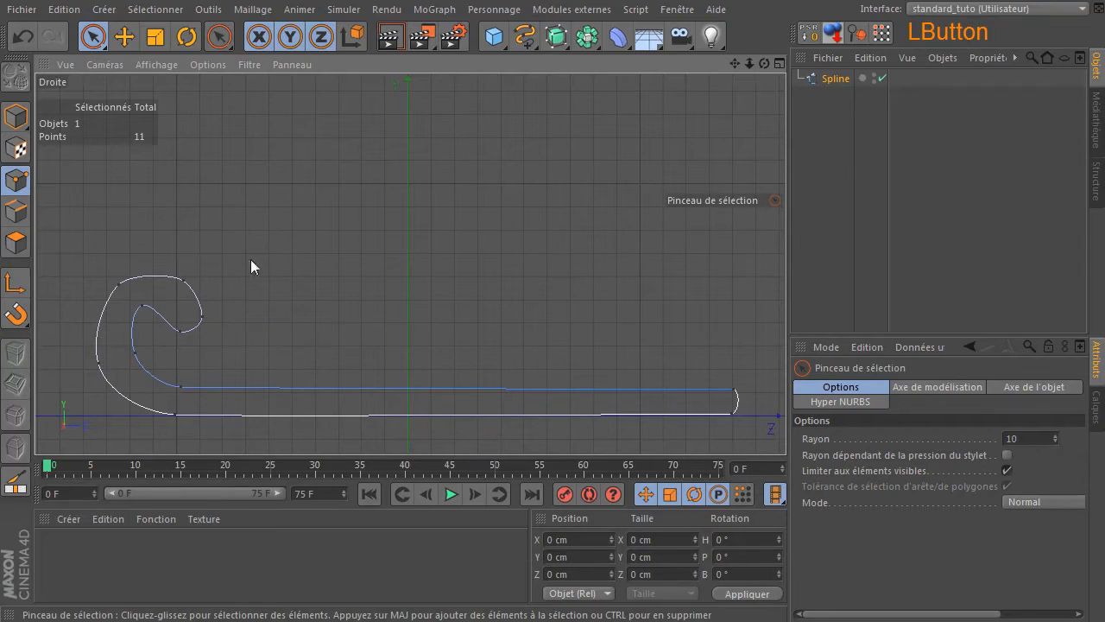
Nudge the hook's tip point slightly inward and move the inner side point outward along Z to about -1217 cm
left_click(202, 317)
mouse_move(257, 254)
left_mouse_down()
mouse_move(271, 247)
mouse_move(258, 241)
mouse_move(258, 256)
left_mouse_up()
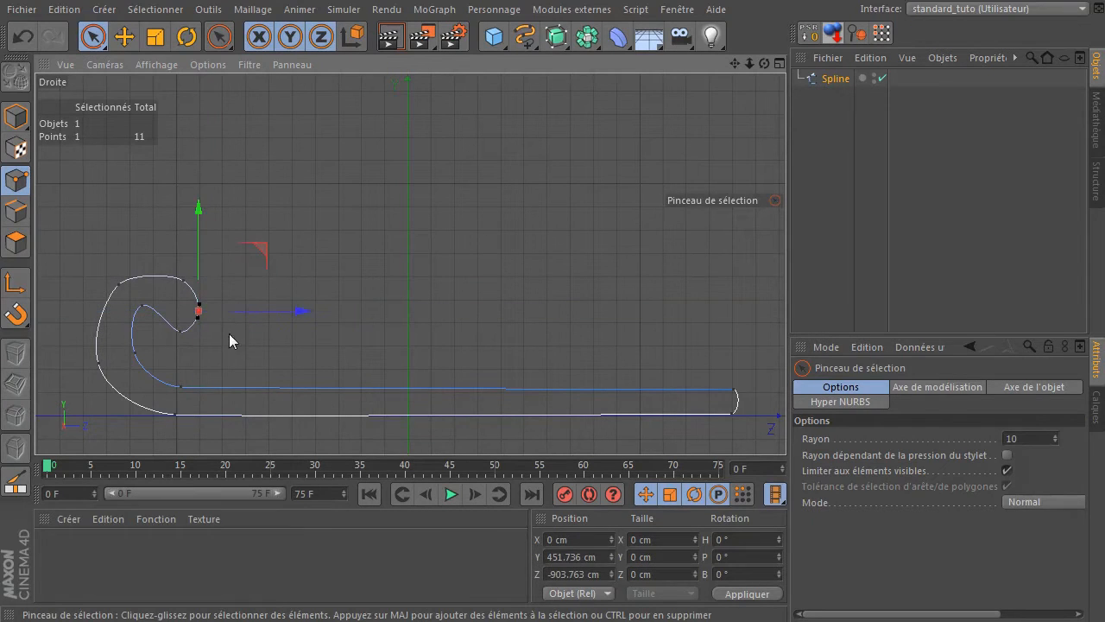
left_click(167, 318)
left_click(132, 351)
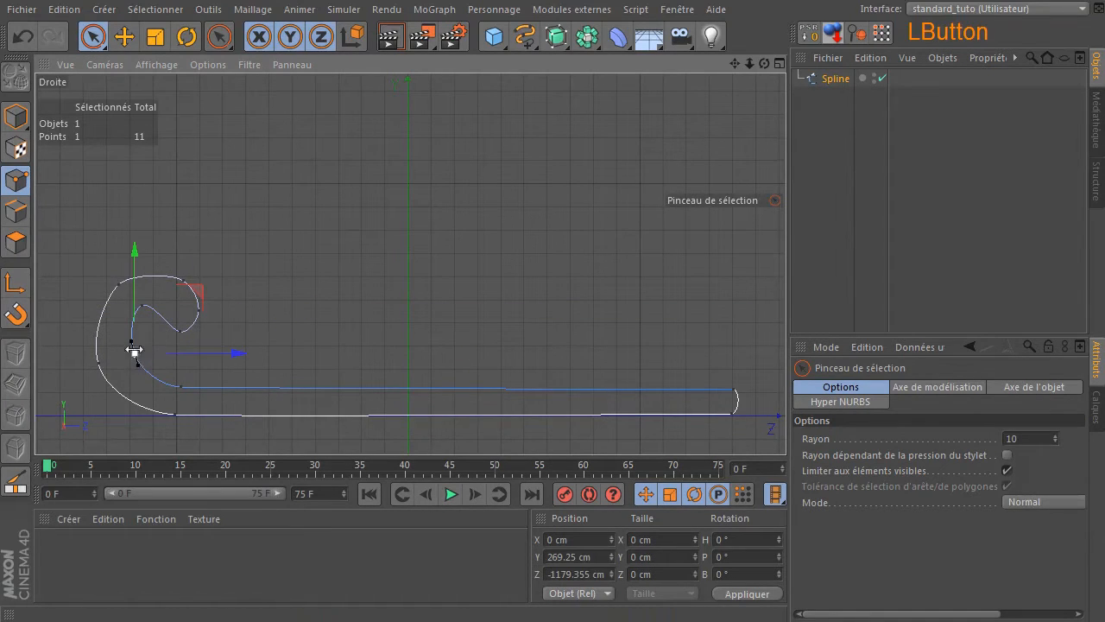
left_click_drag(229, 357, 222, 357)
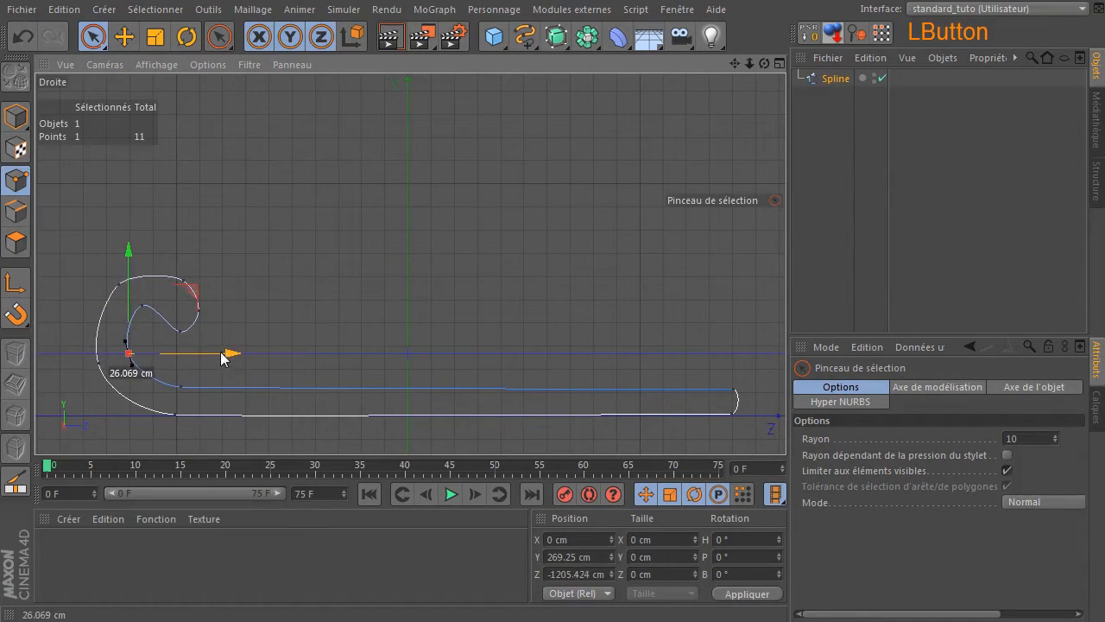
left_click(283, 298)
Level the tangent of the tip's underside point and raise it to Y about 392 cm; raise the tip point to Y about 491 cm
scroll(105, 321, "up", 3, "ctrl")
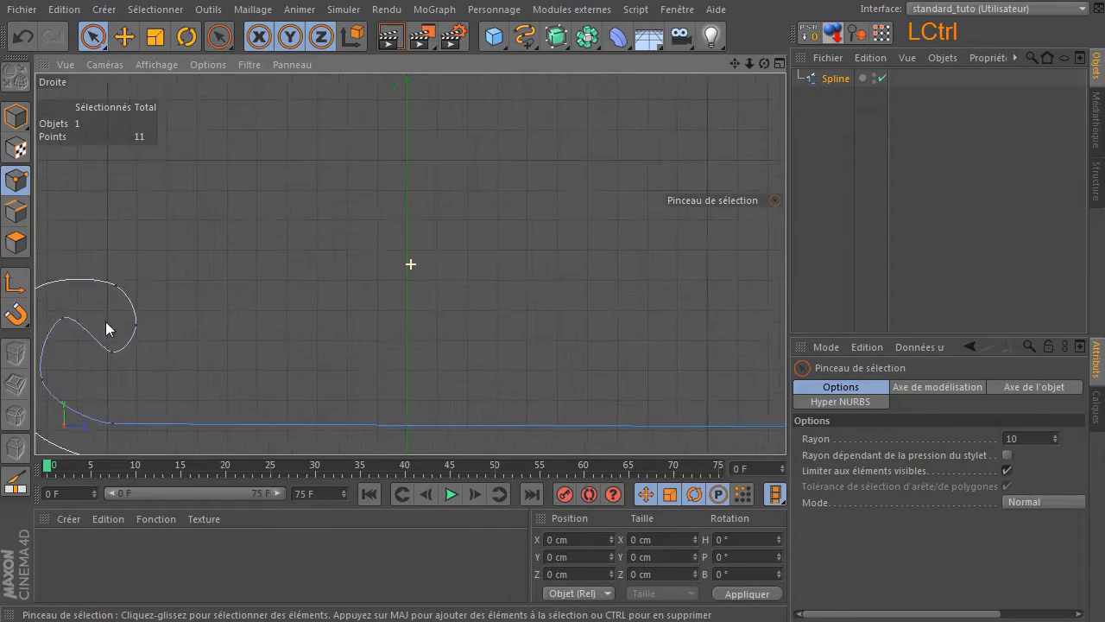
left_click_drag(735, 64, 347, 258)
scroll(352, 250, "up", 2, "ctrl")
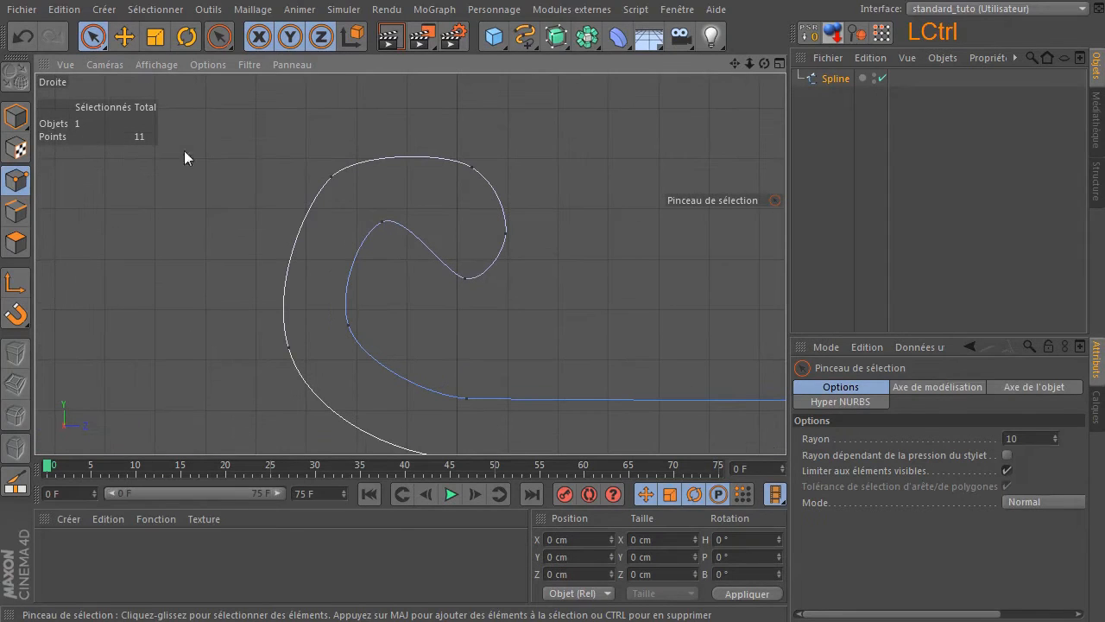
left_click(125, 38)
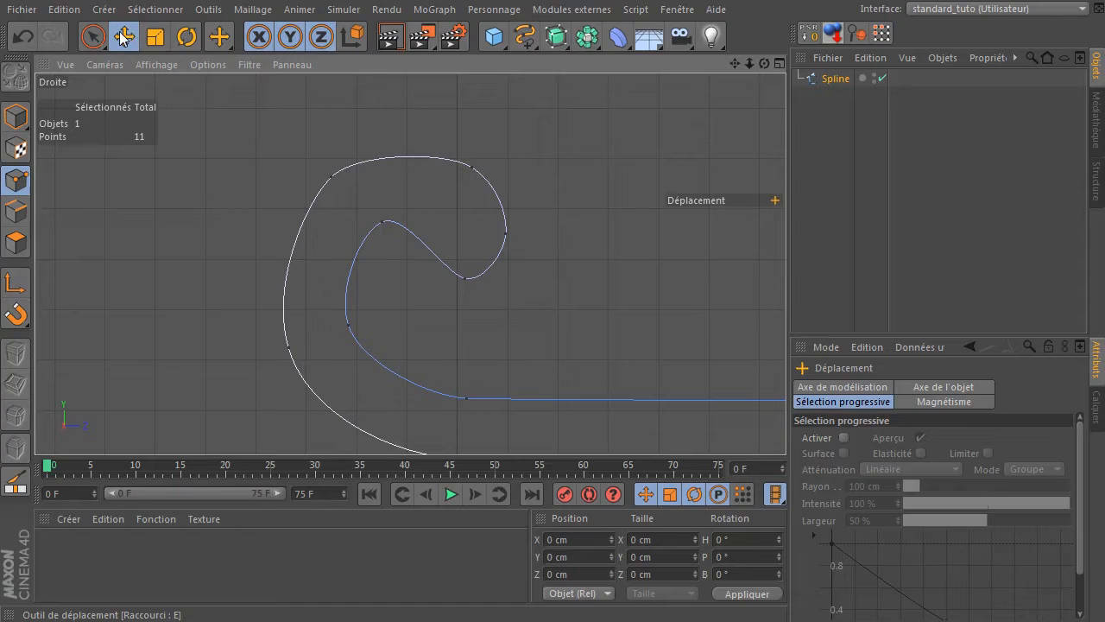
left_click(465, 280)
mouse_move(480, 286)
left_mouse_down()
mouse_move(483, 308)
mouse_move(463, 312)
mouse_move(494, 299)
mouse_move(500, 278)
mouse_move(493, 296)
mouse_move(479, 288)
mouse_move(494, 285)
left_mouse_up()
left_click_drag(529, 222, 536, 208)
left_click(507, 236)
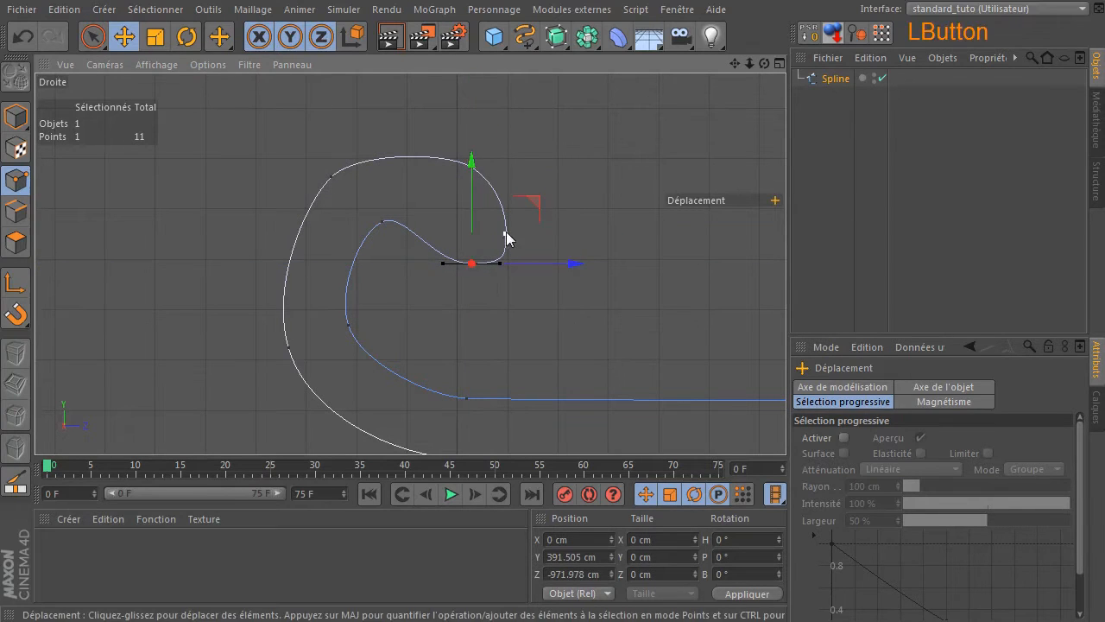
left_click_drag(566, 172, 566, 151)
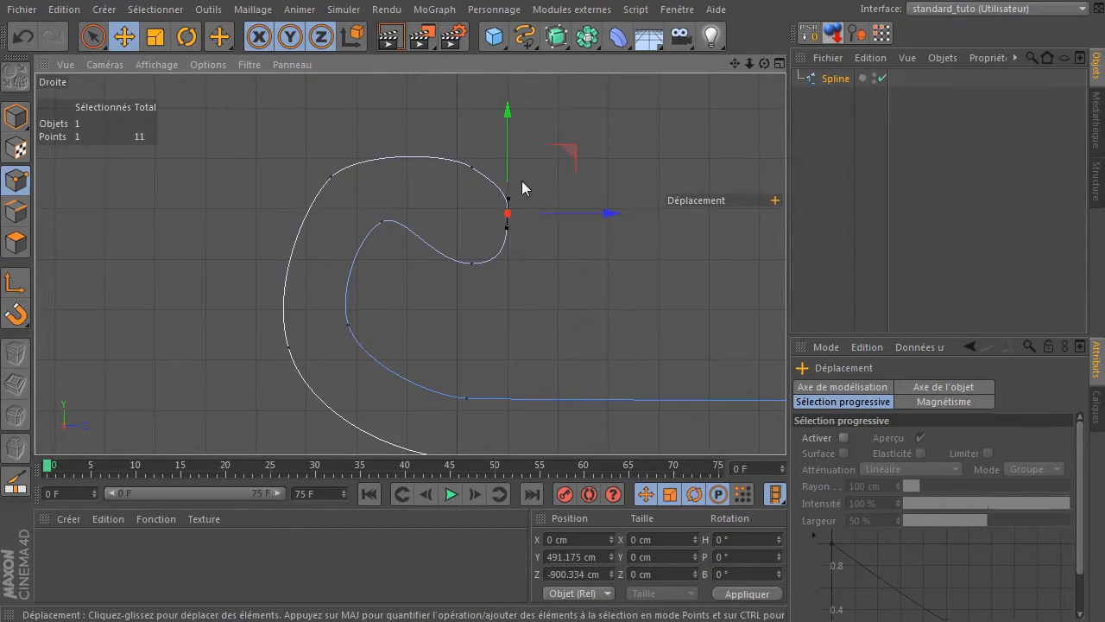
Lower the upper inner point and the tip point slightly, and move the tip's underside point to about Y 407 cm, Z -996 cm
left_click(384, 222)
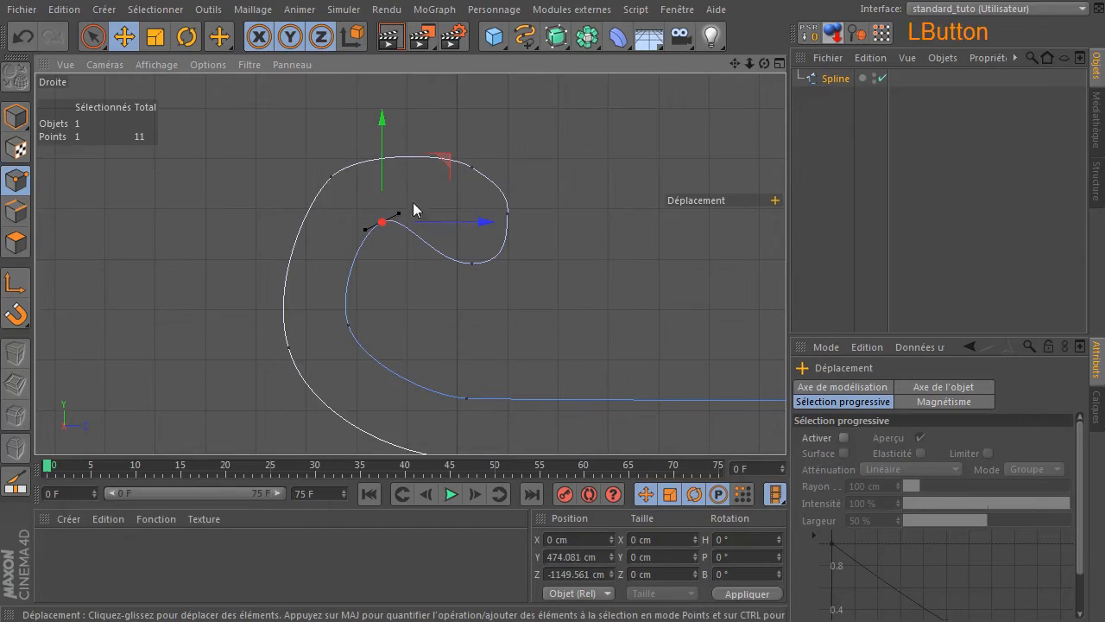
left_click_drag(445, 162, 443, 171)
left_click(474, 258)
mouse_move(530, 207)
left_mouse_down()
mouse_move(515, 183)
mouse_move(519, 197)
left_mouse_up()
left_click(507, 213)
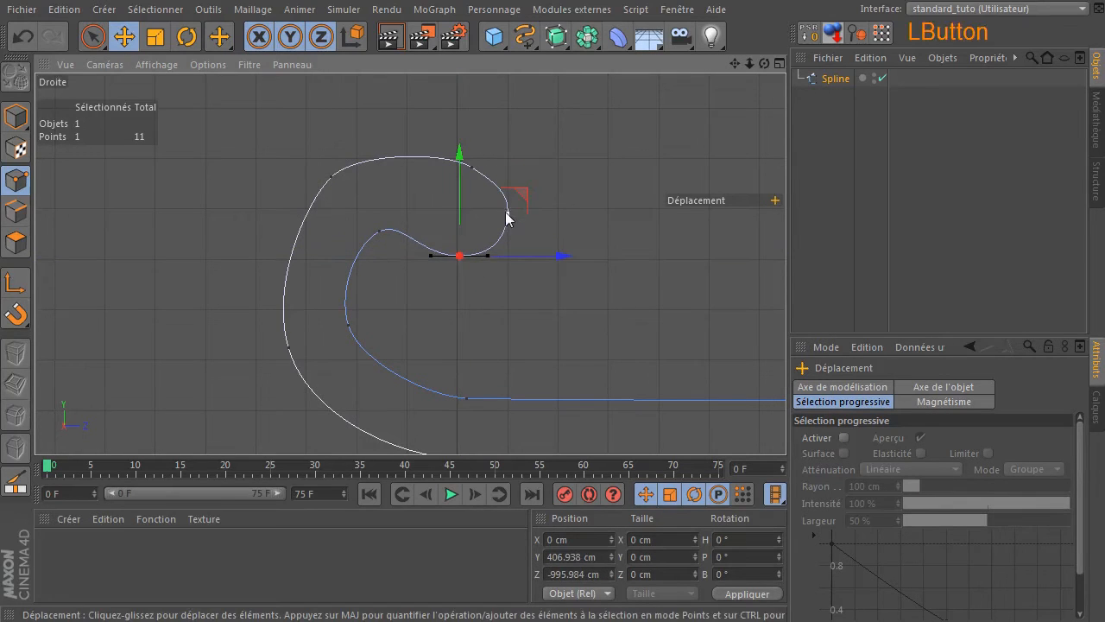
left_click_drag(570, 158, 569, 174)
Move the upper inner point to about Y 443 cm, Z -1160 cm, and lengthen its tangent and that of the inner side point
left_click(380, 231)
left_click_drag(440, 171, 442, 182)
left_click_drag(398, 234, 411, 224)
mouse_move(448, 189)
left_mouse_down()
mouse_move(429, 172)
mouse_move(438, 178)
left_mouse_up()
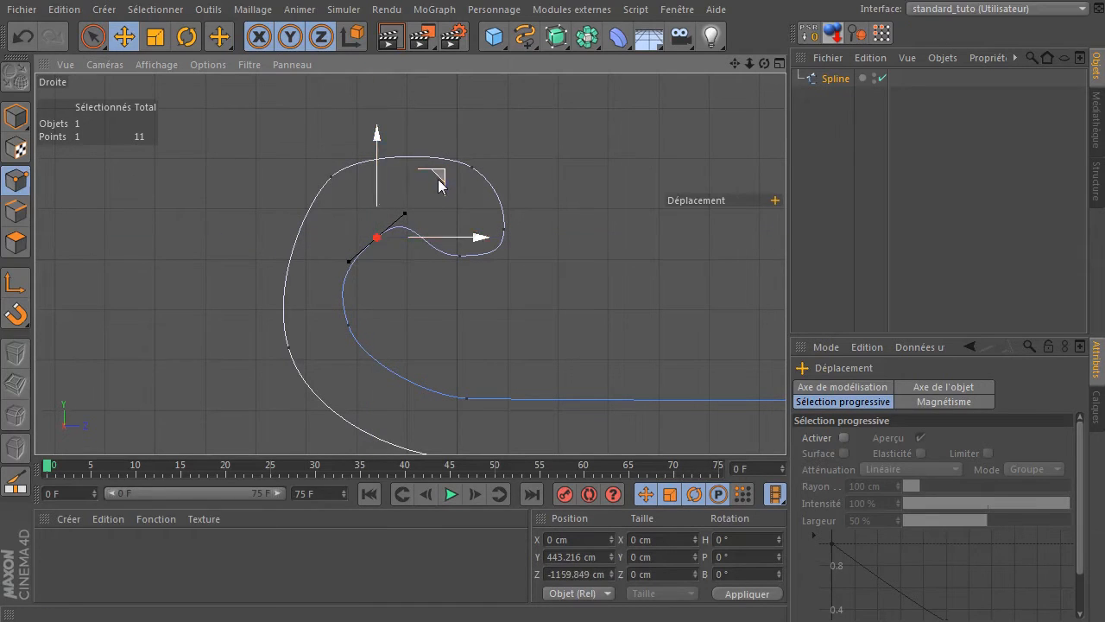
left_click(350, 326)
left_click_drag(358, 352, 360, 357)
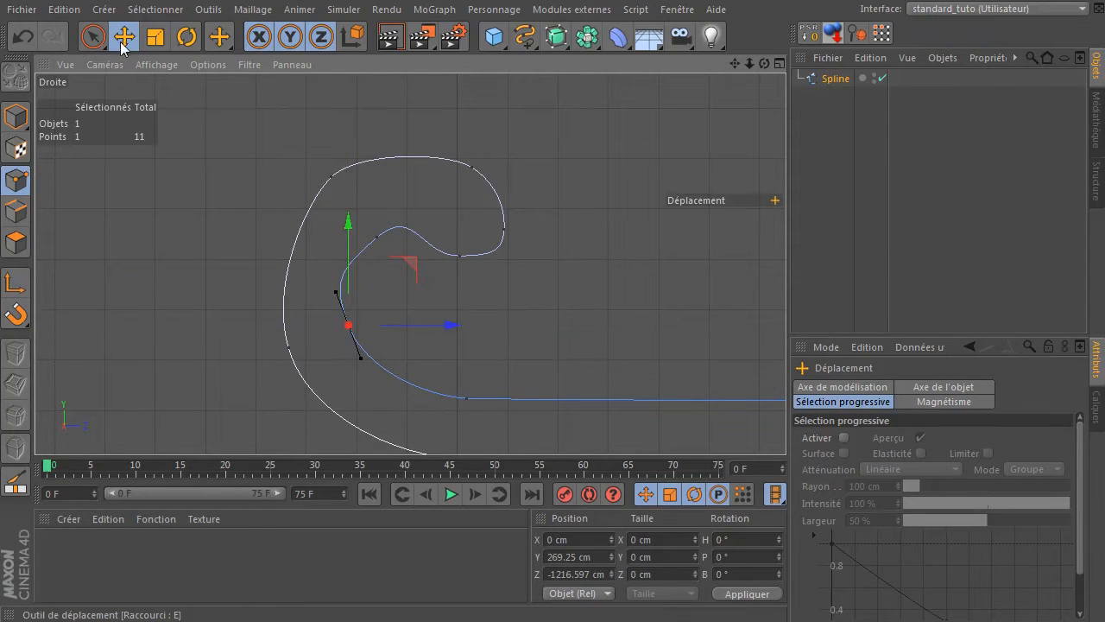
Shorten the upper inner point's tangent, adjust the inner side point's tangent, and shift the inner side point slightly toward the curl
left_click(377, 239)
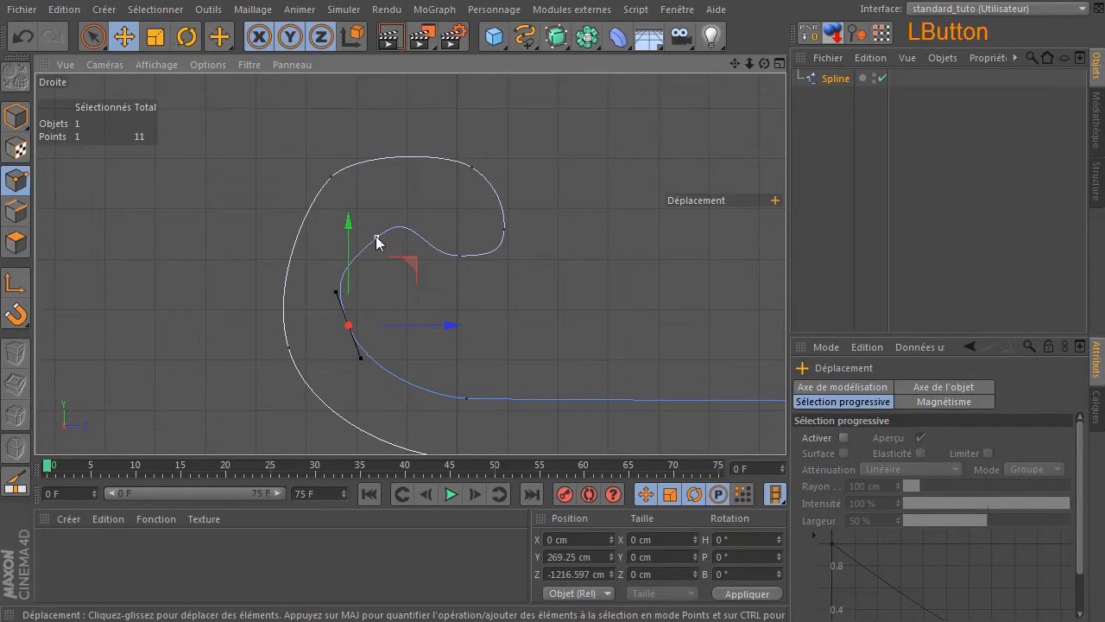
left_click_drag(412, 218, 400, 222)
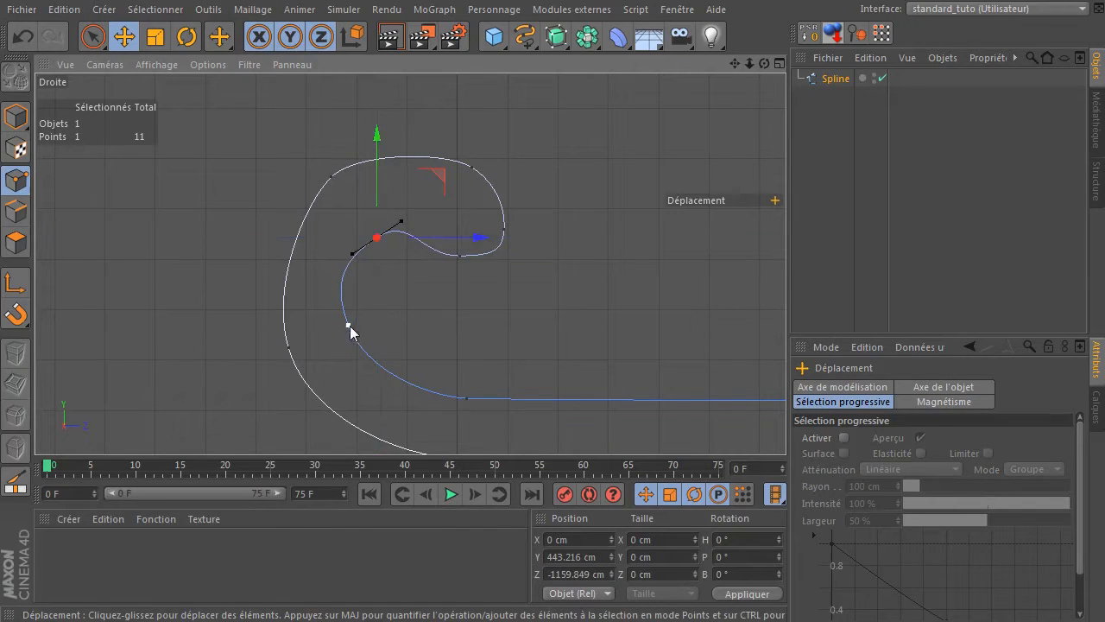
left_click(349, 326)
left_click_drag(337, 298, 334, 297)
left_click_drag(409, 264, 431, 244)
Tilt the underside point's tangent steeply toward the inner curl, shorten it, and move the point to about Y 440 cm, Z -1010 cm
left_click(461, 256)
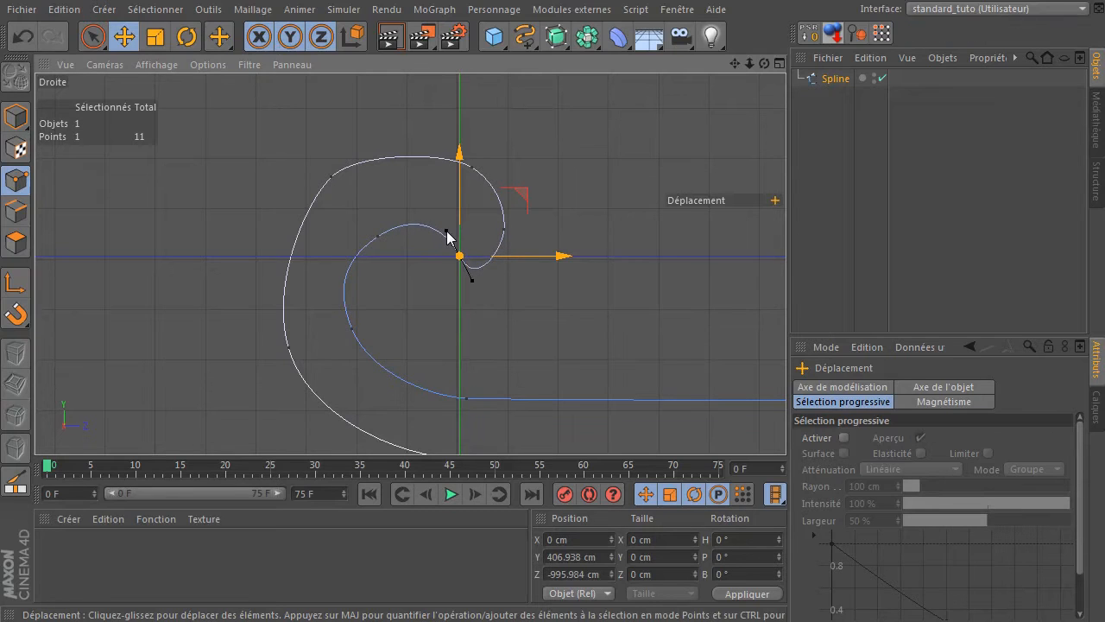
left_click_drag(524, 199, 512, 186)
mouse_move(445, 217)
left_mouse_down()
mouse_move(441, 237)
mouse_move(440, 222)
left_mouse_up()
Shorten and steepen the upper inner point's tangent, and move the point to about Y 440 cm, Z -1174 cm
left_click(377, 235)
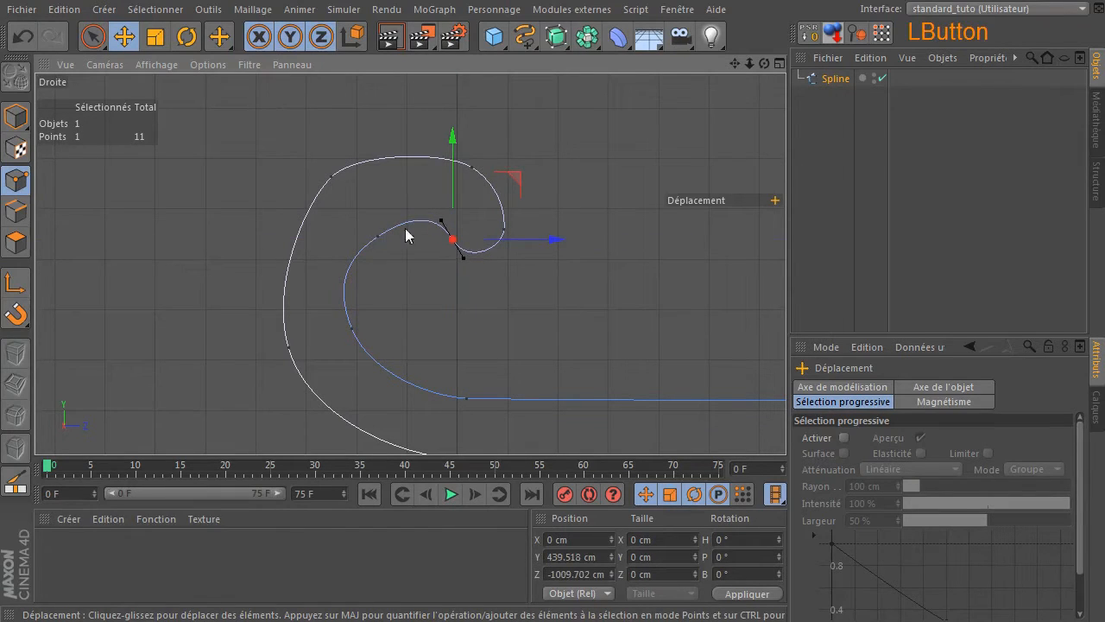
left_click_drag(405, 224, 396, 225)
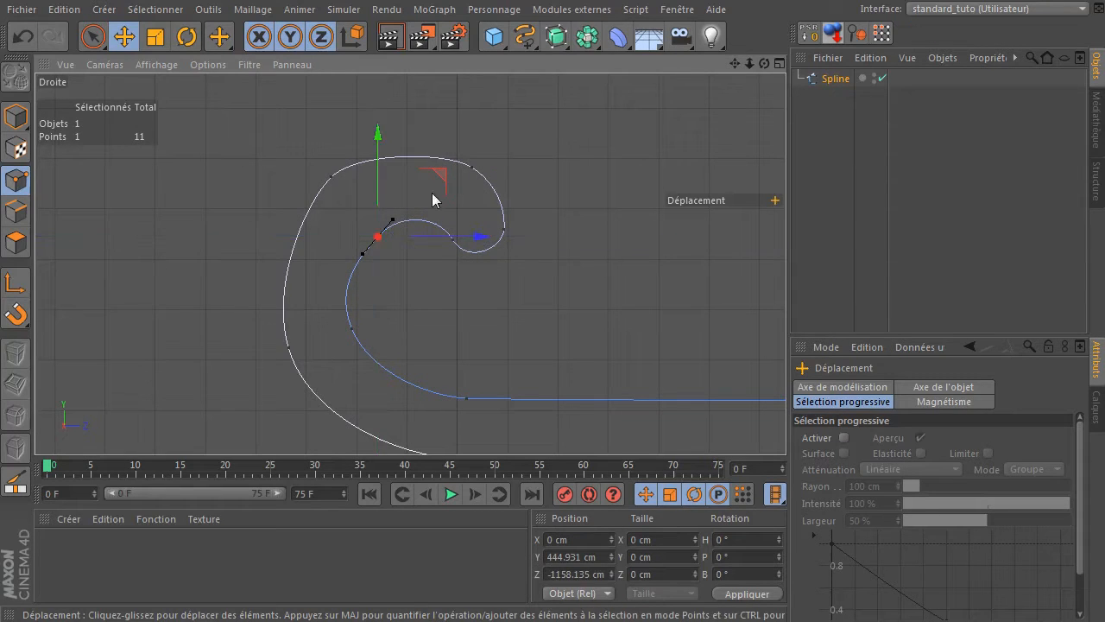
left_click_drag(440, 177, 433, 181)
left_click(515, 302)
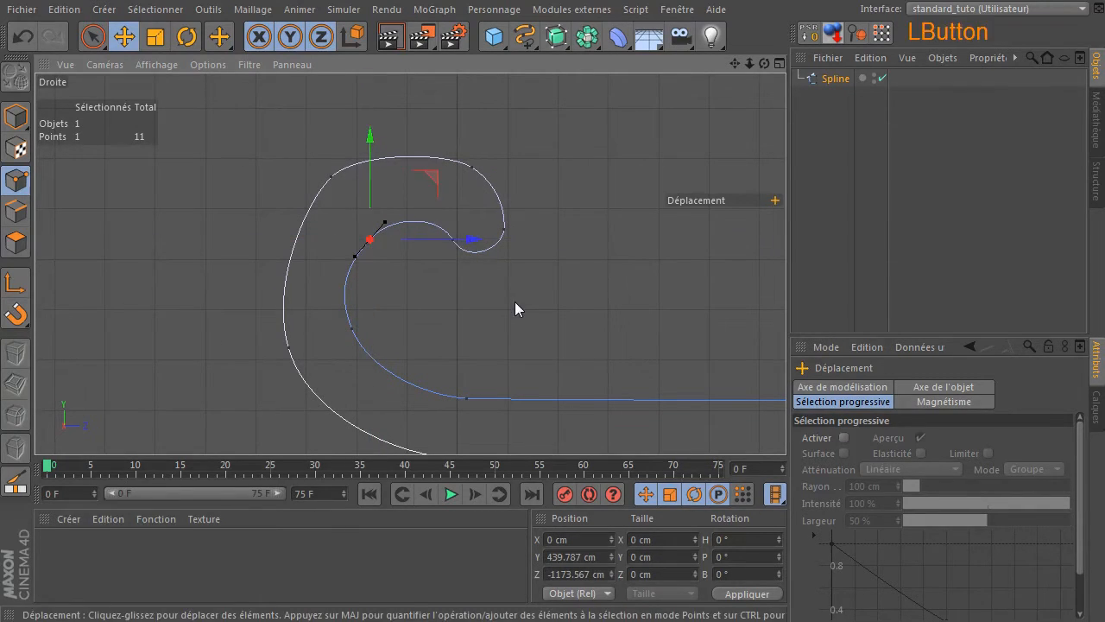
Lengthen the tangent of the upper outer point to round the outside of the hook, leaving no point selected
left_click(332, 176)
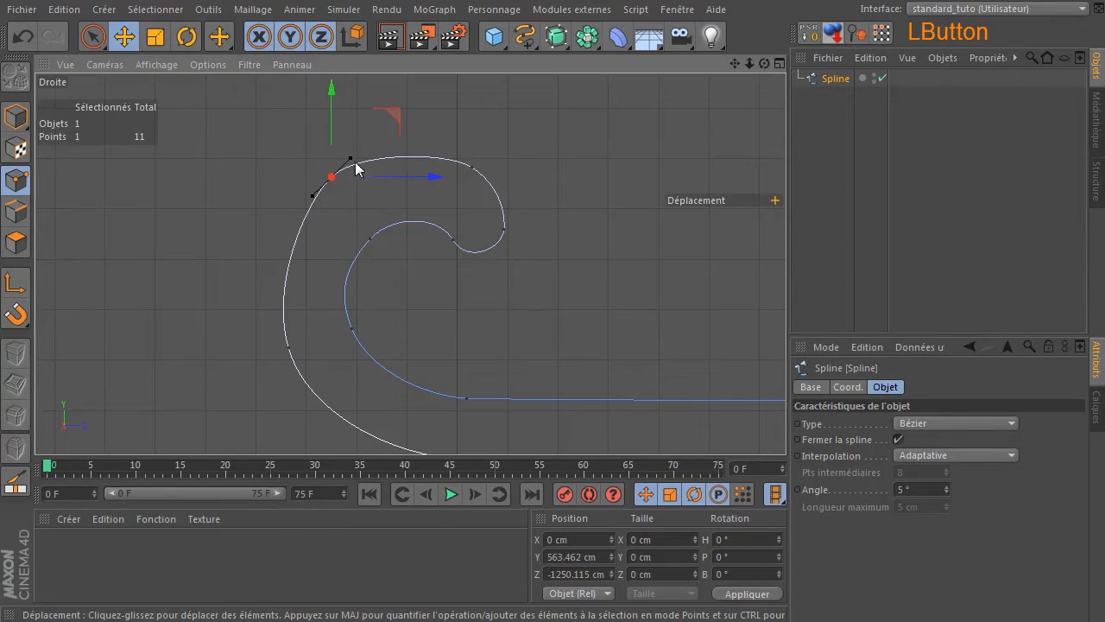
left_click_drag(354, 162, 369, 156)
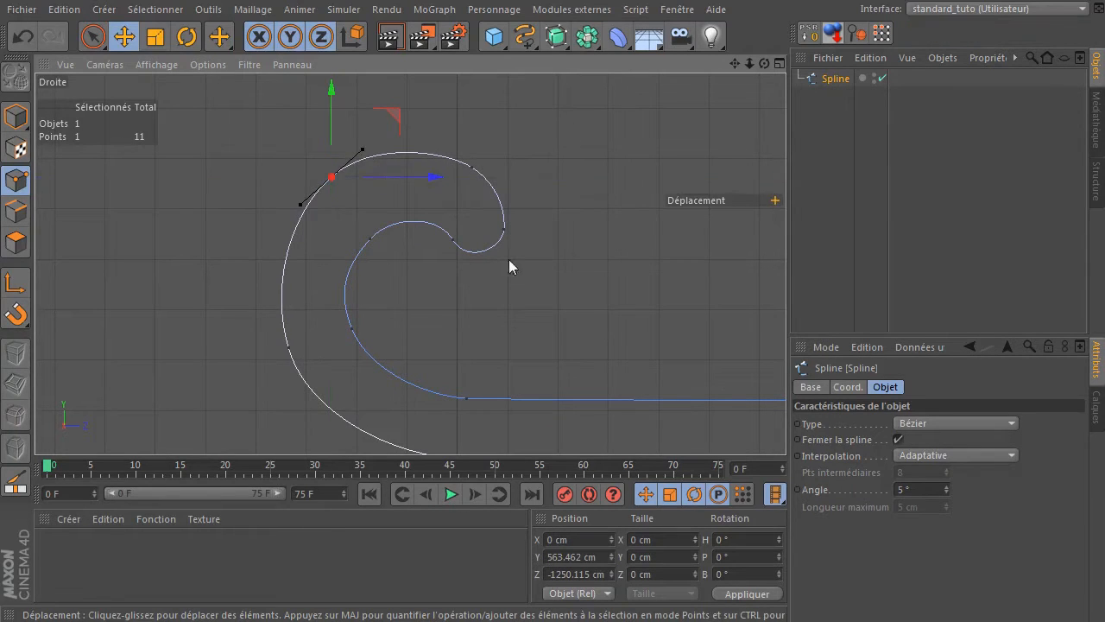
left_click(471, 333)
Examine the whole spline profile, from the curled hook to the rounded end of the long straight bar
scroll(460, 286, "down", 1)
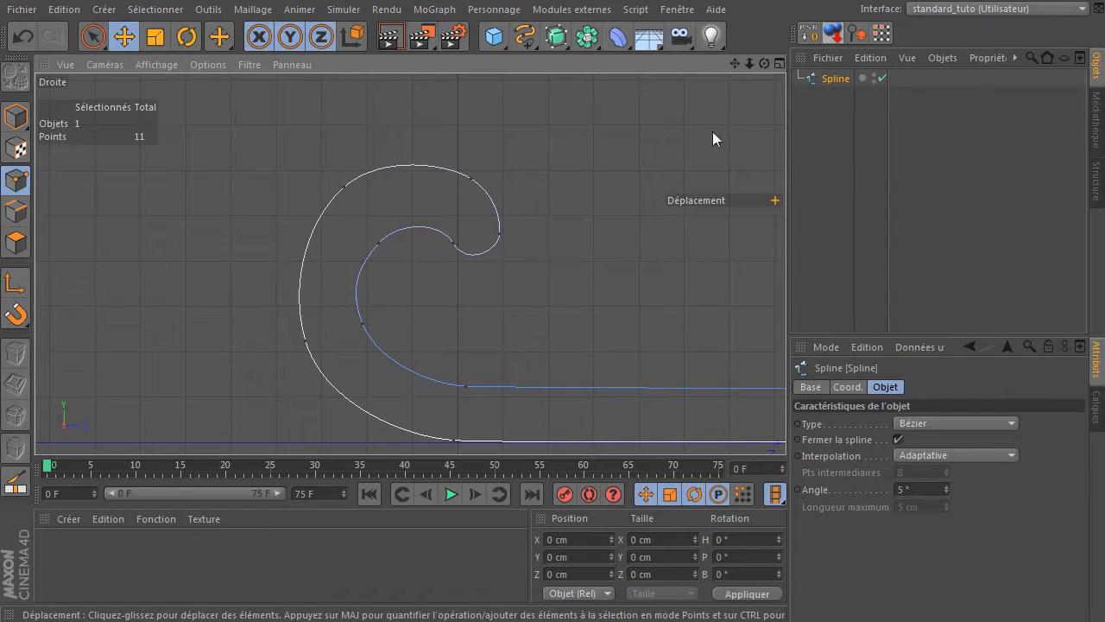
left_click_drag(734, 64, 553, 46)
scroll(527, 227, "down", 2, "ctrl")
scroll(529, 238, "down", 6, "ctrl")
left_click_drag(735, 64, 565, 133)
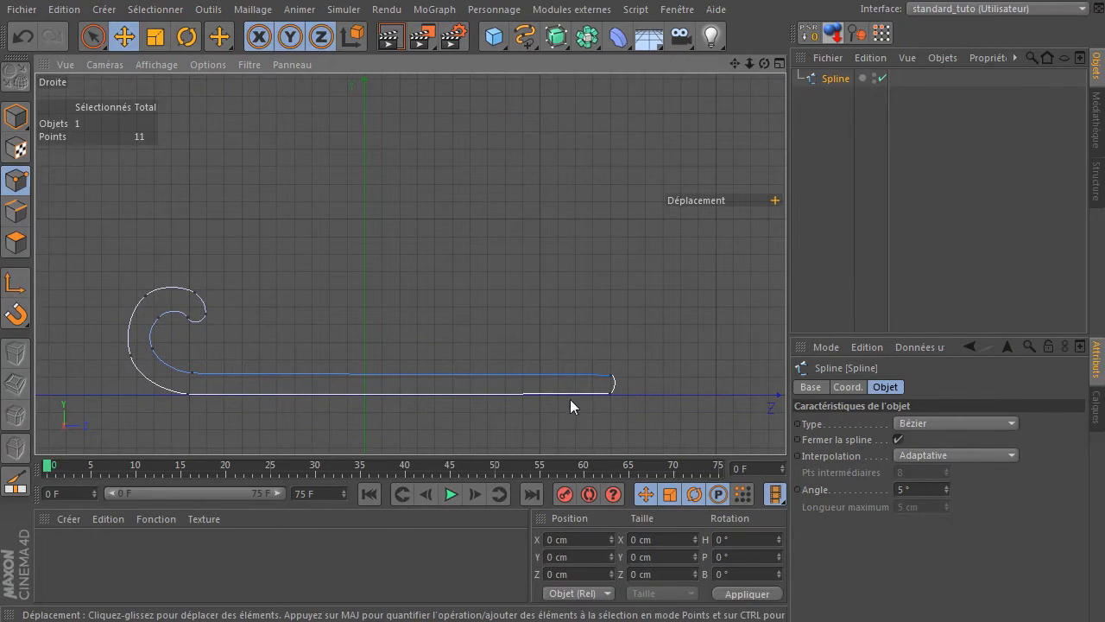
scroll(624, 364, "up", 3, "ctrl")
scroll(625, 363, "down", 2, "ctrl")
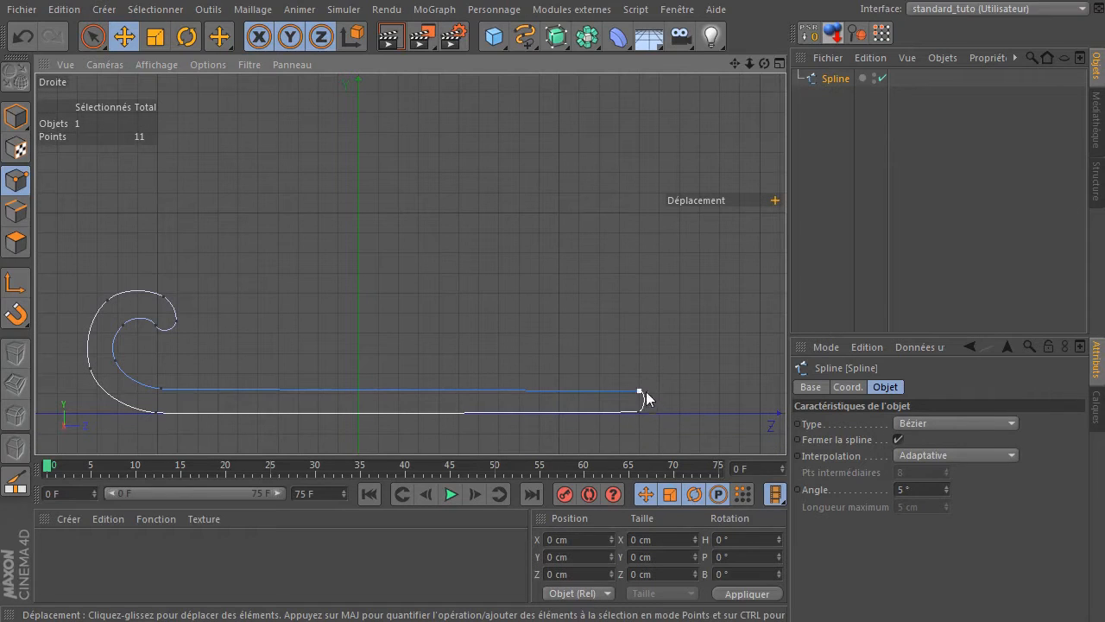
left_click(521, 289)
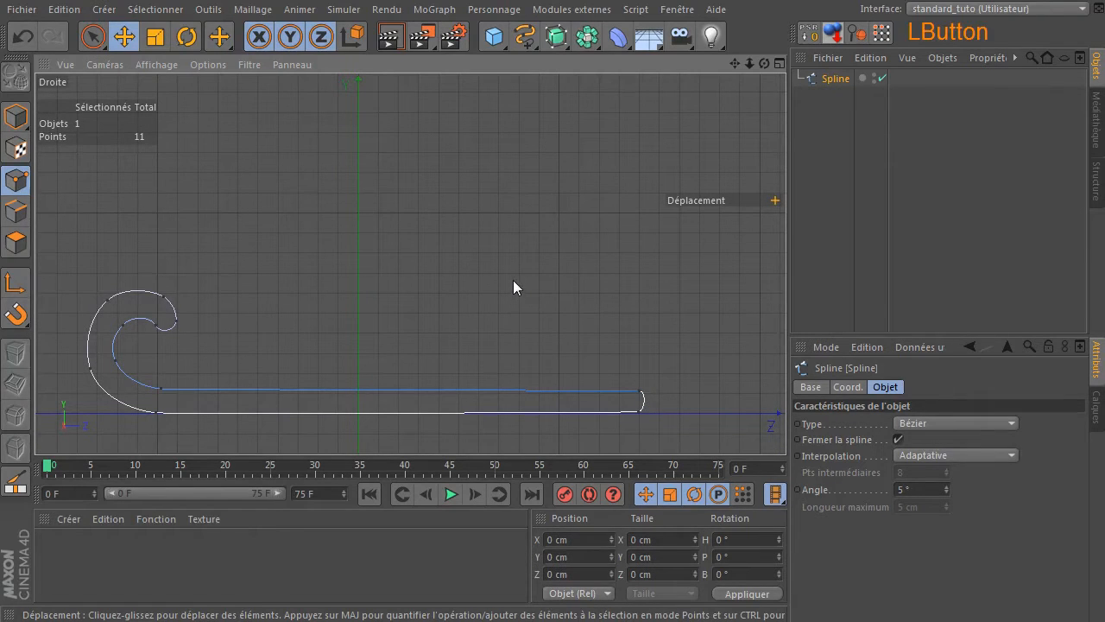
left_click_drag(734, 63, 410, 263)
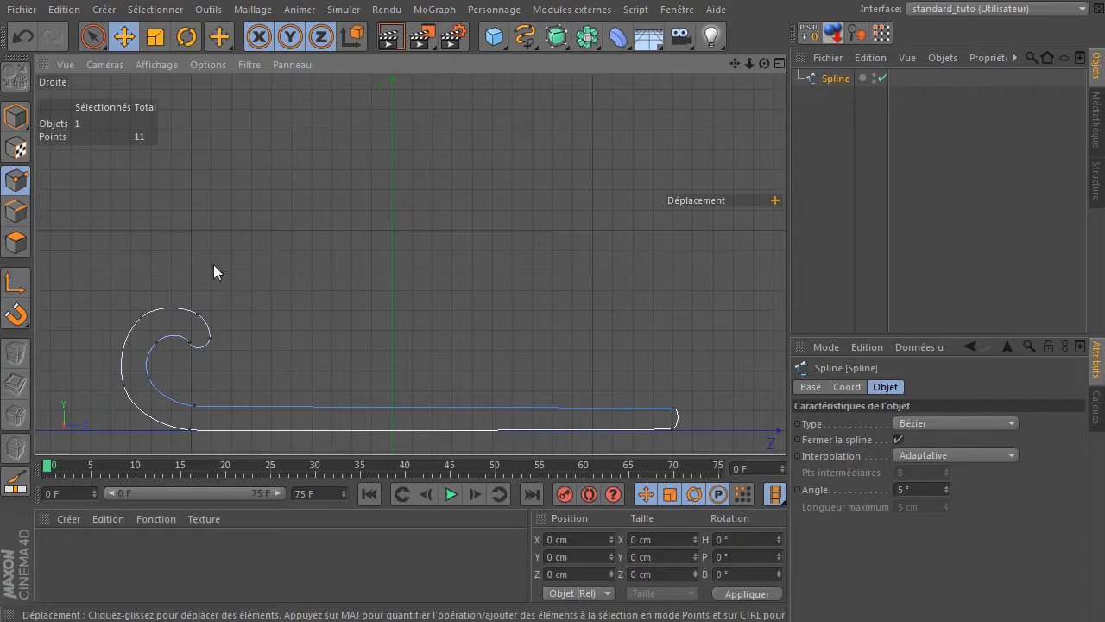
Draw a linear spline above the bar from about Y 1190, Z -1183 cm down to a flat base near Y 230 cm and up its rear
left_click(527, 36)
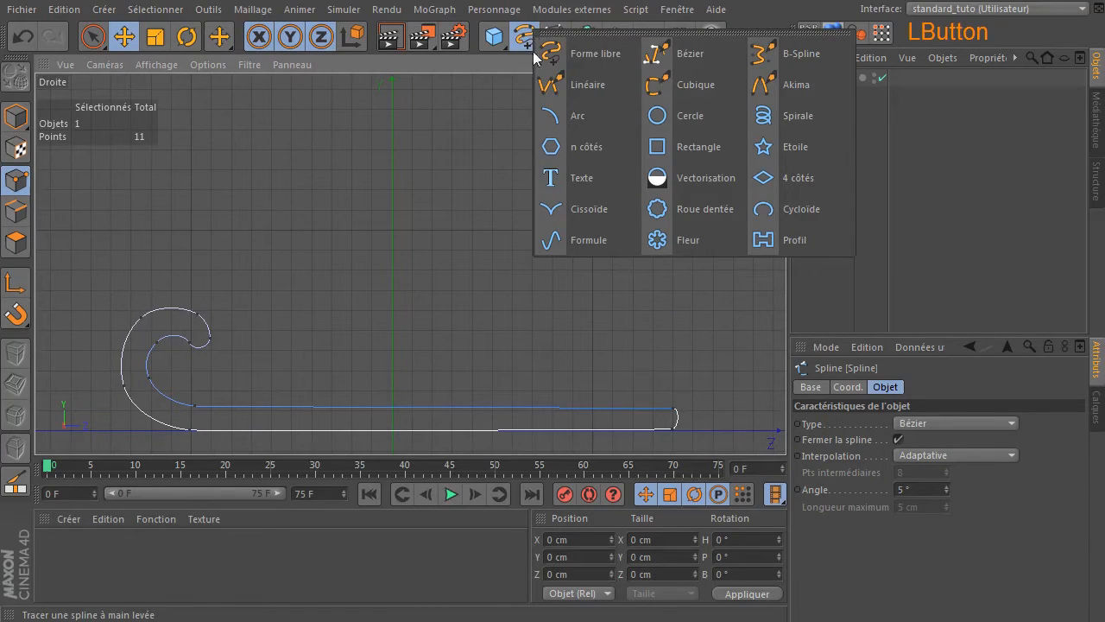
left_click(555, 83)
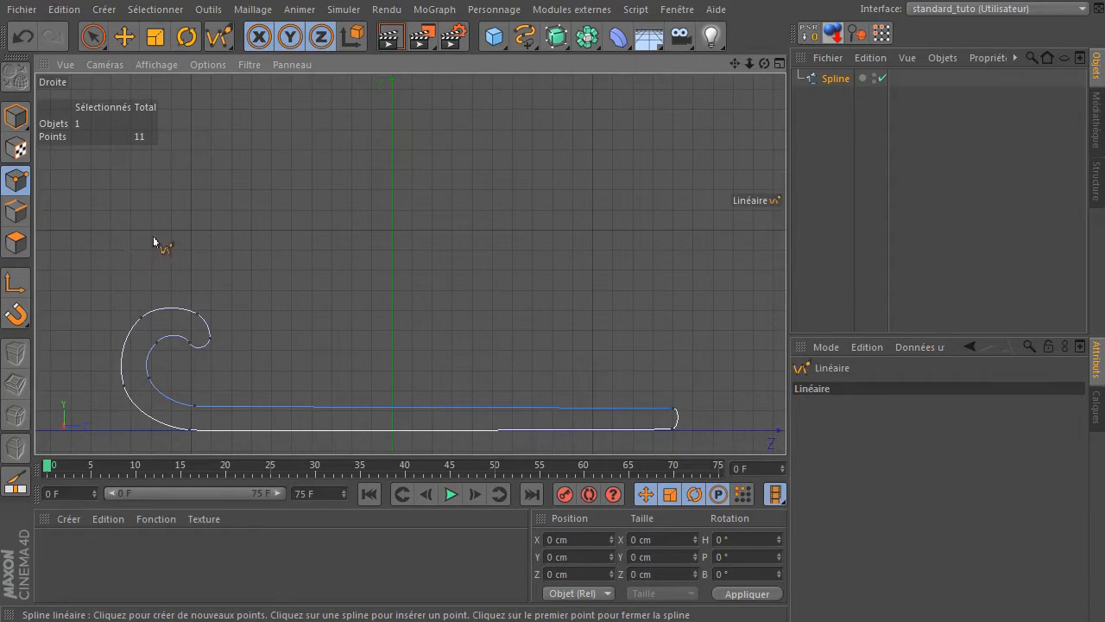
left_click(154, 192)
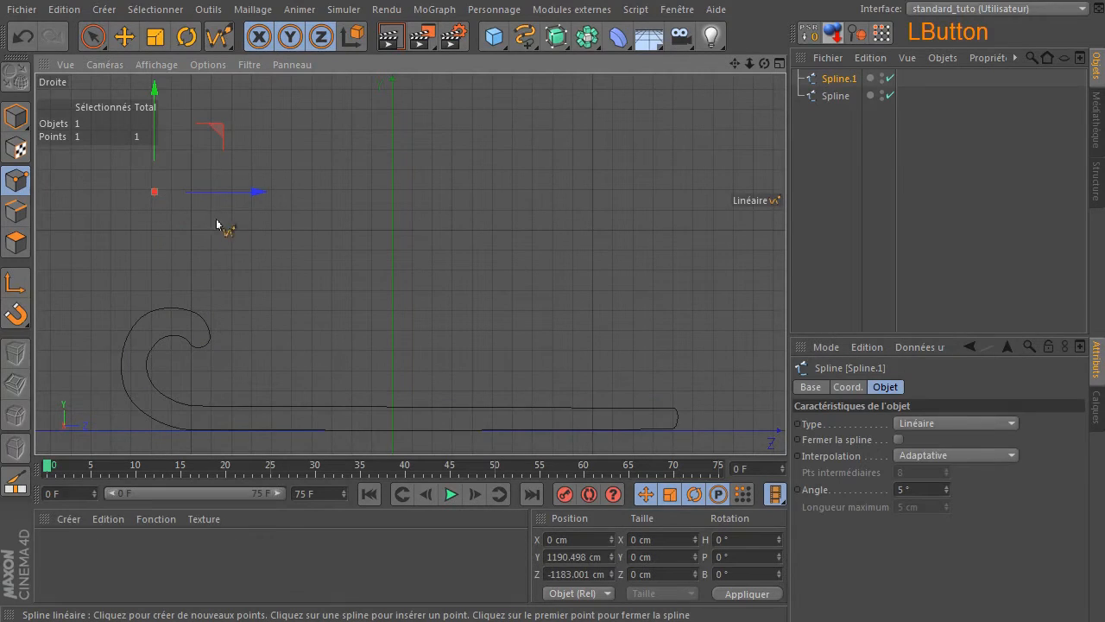
left_click(235, 258)
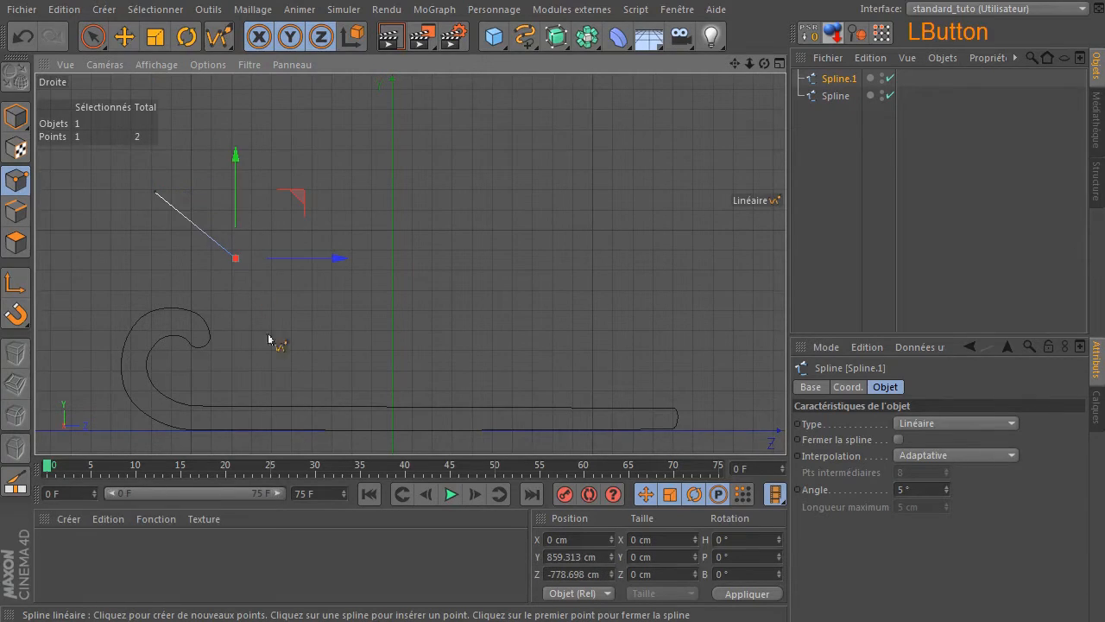
left_click(263, 384)
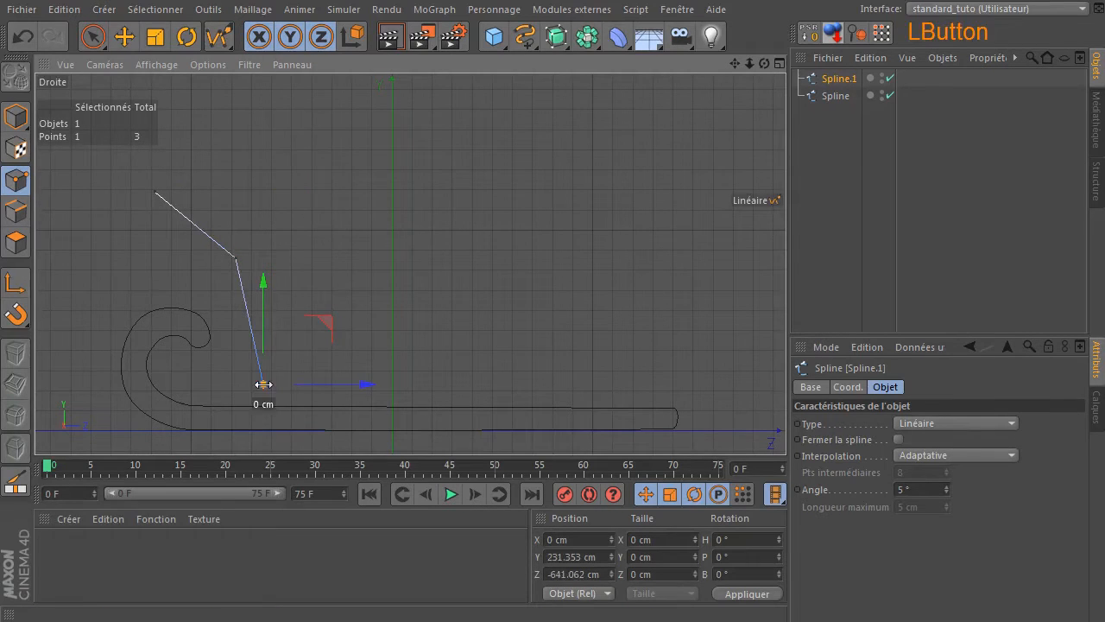
left_click(593, 385)
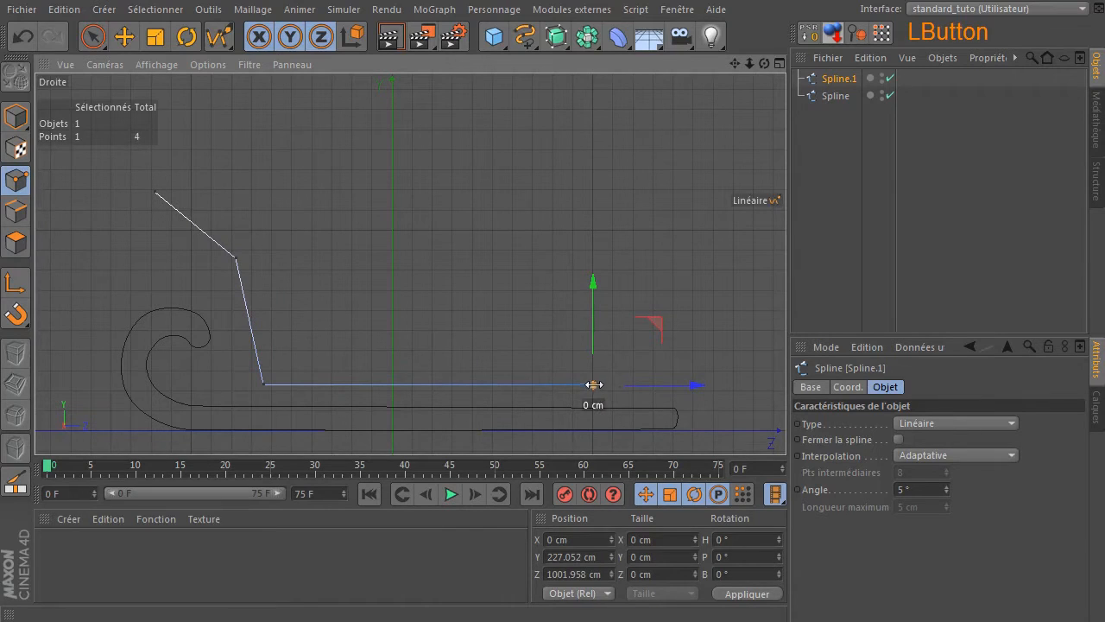
left_click(611, 316)
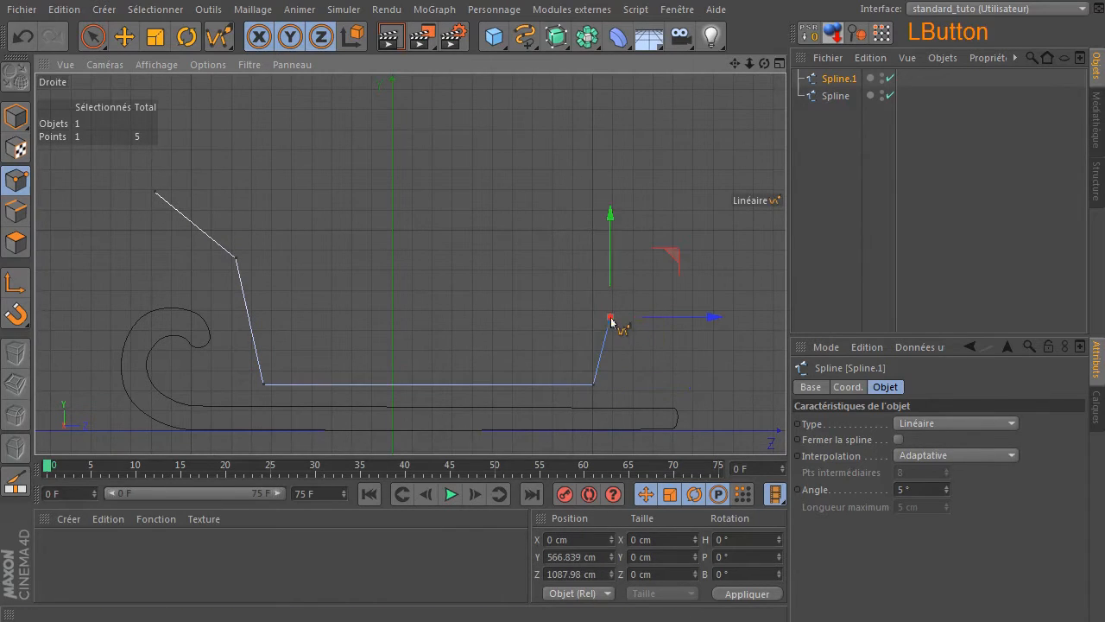
Extend the spline into a slanted backrest peaking at about Y 1367, Z 1548 cm and returning inward to about Y 1044, Z 1101 cm
left_click(698, 217)
left_click(723, 178)
left_click(703, 157)
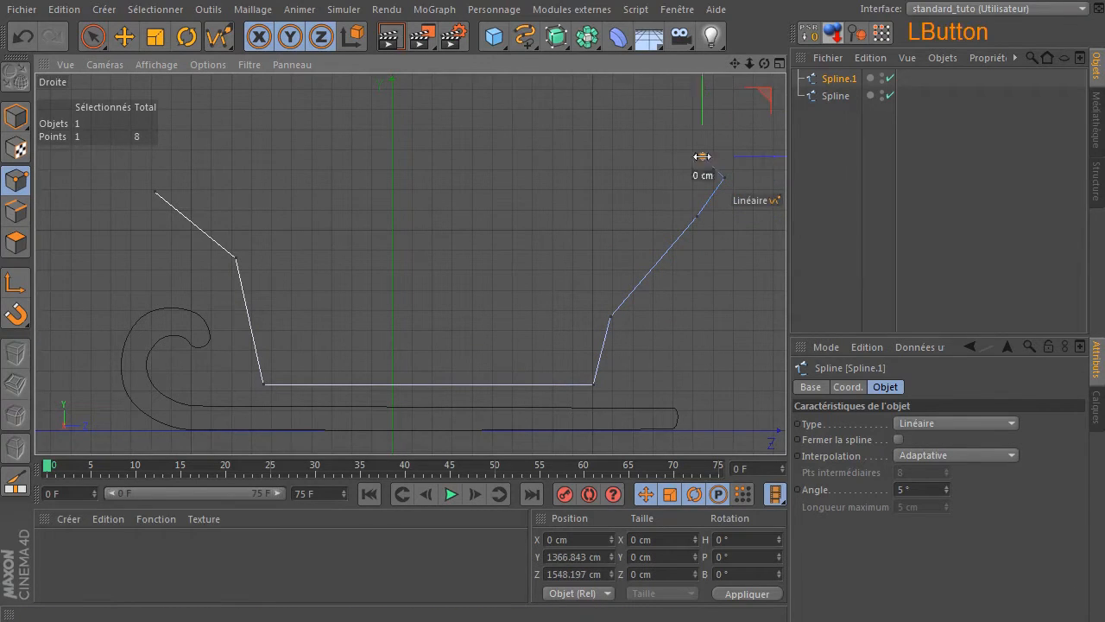
left_click(668, 188)
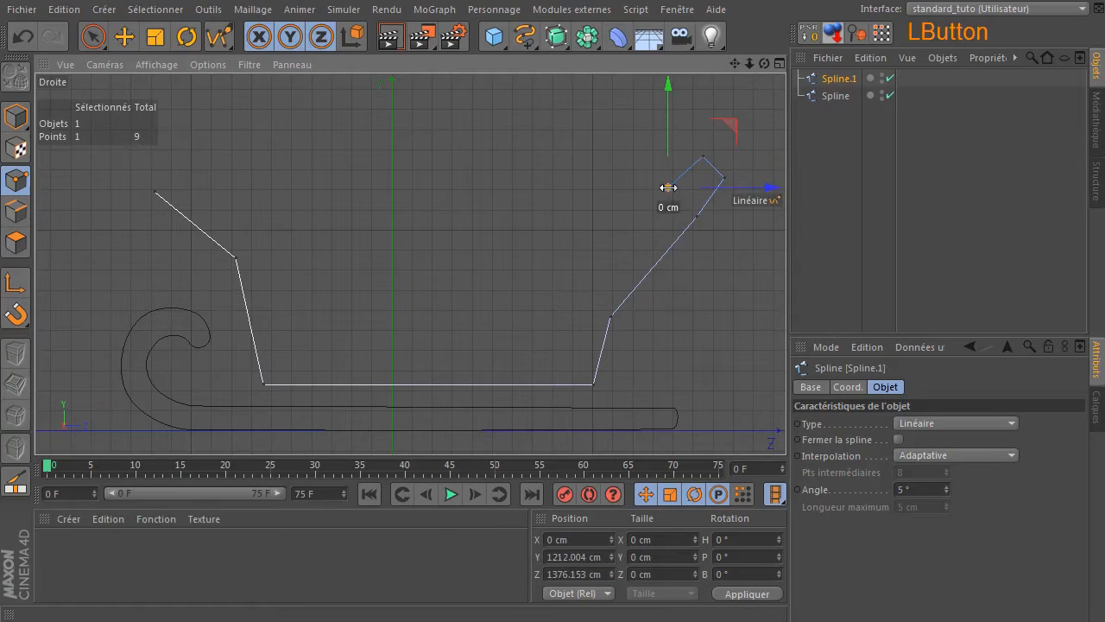
left_click(613, 221)
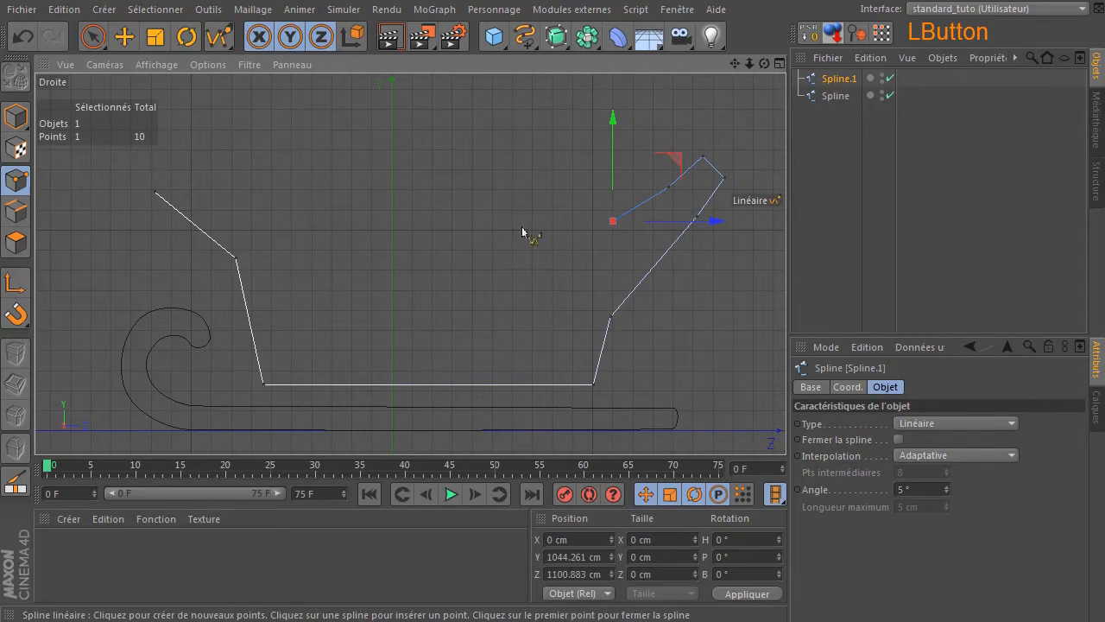
Add the seat edge, the recessed cavity and the front tip ending at about Y 1285, Z -1118 cm, and close the spline
left_click(443, 232)
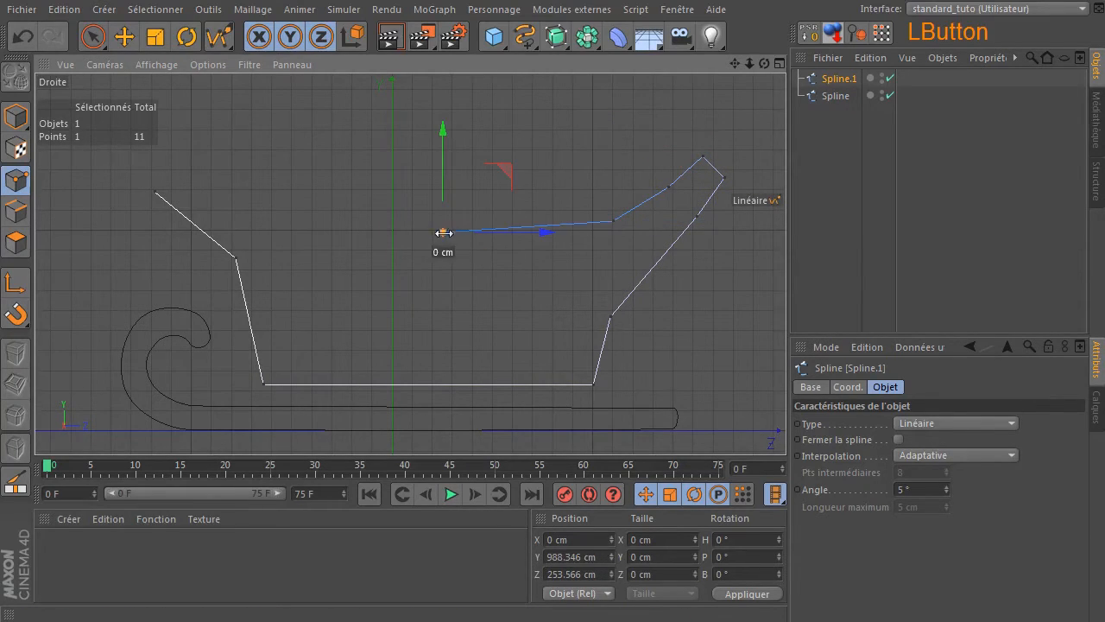
left_click(409, 356)
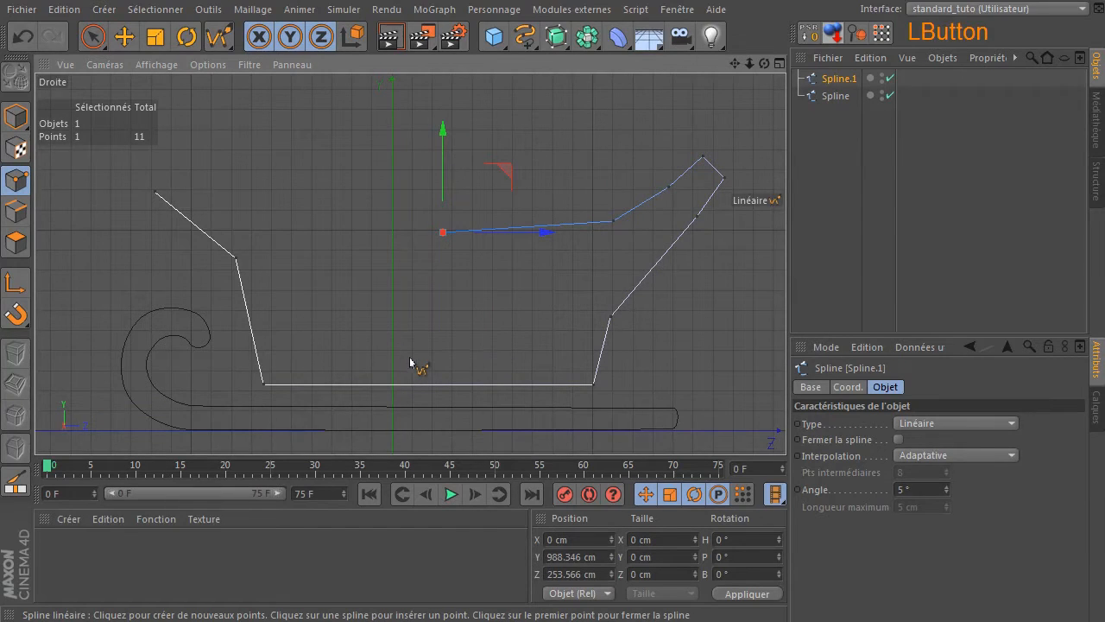
left_click(290, 358)
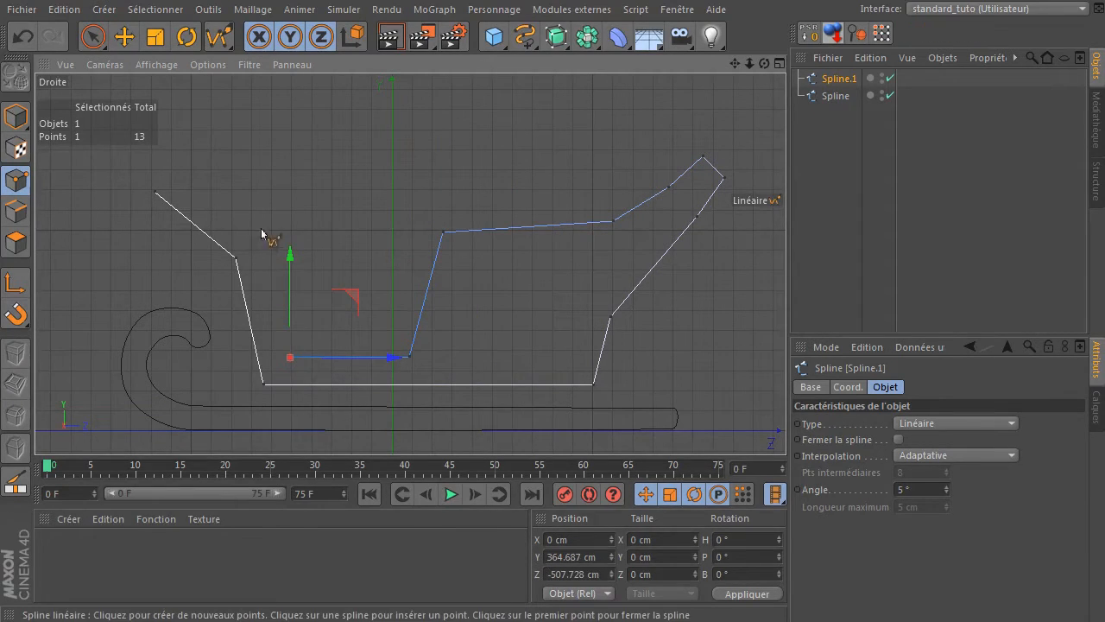
left_click(251, 243)
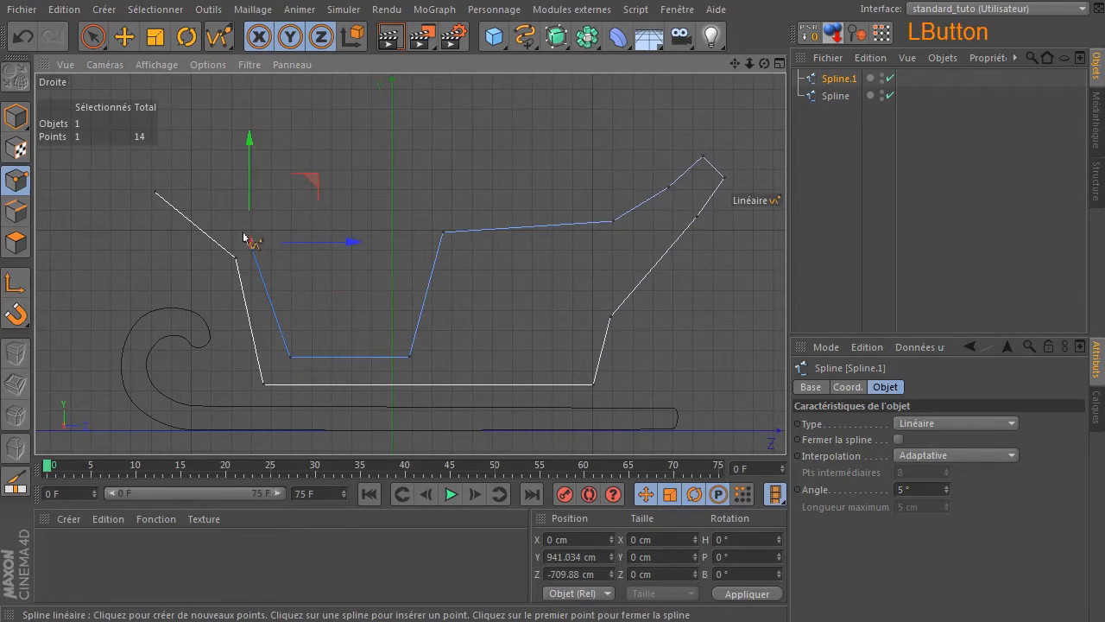
left_click(167, 173)
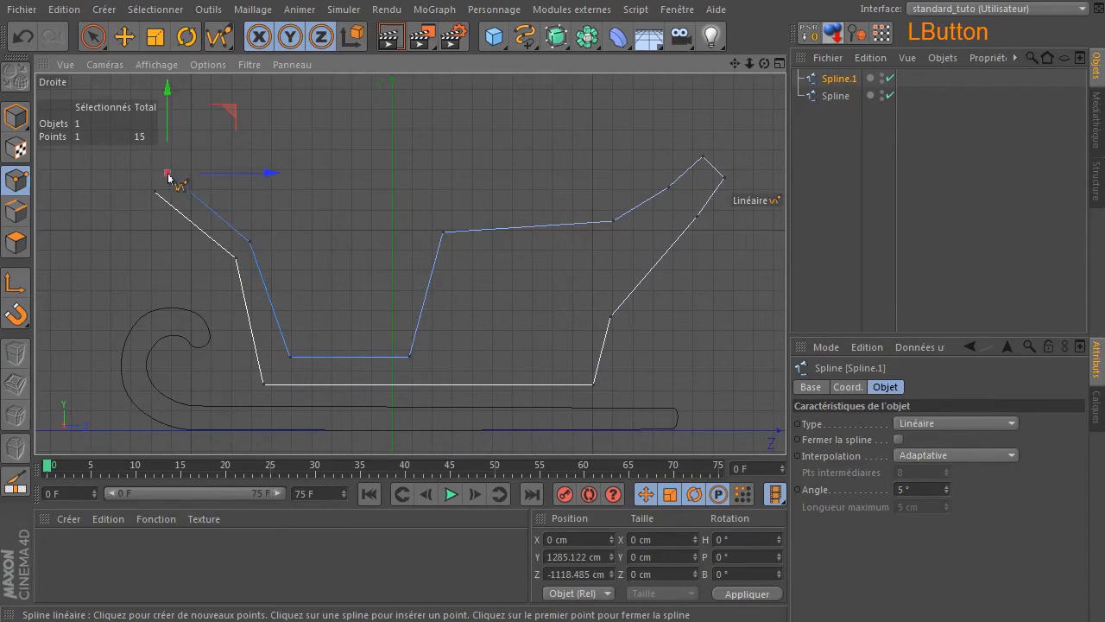
left_click(898, 440)
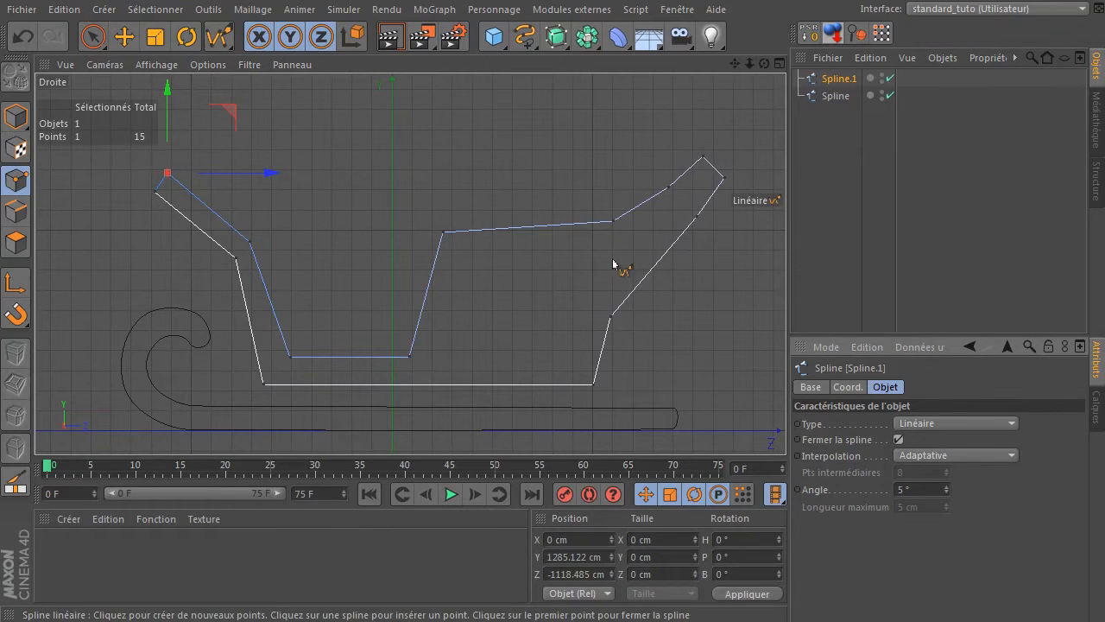
Shift the cavity's rear wall points toward the backrest and lower the front corner of the seat
left_click(95, 38)
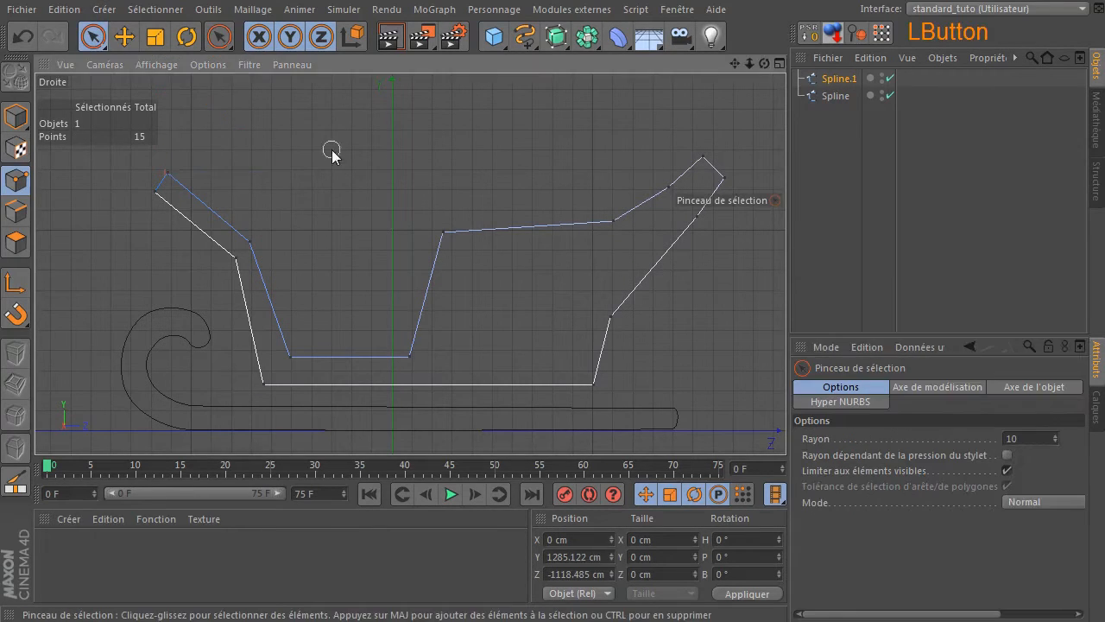
left_click(320, 181)
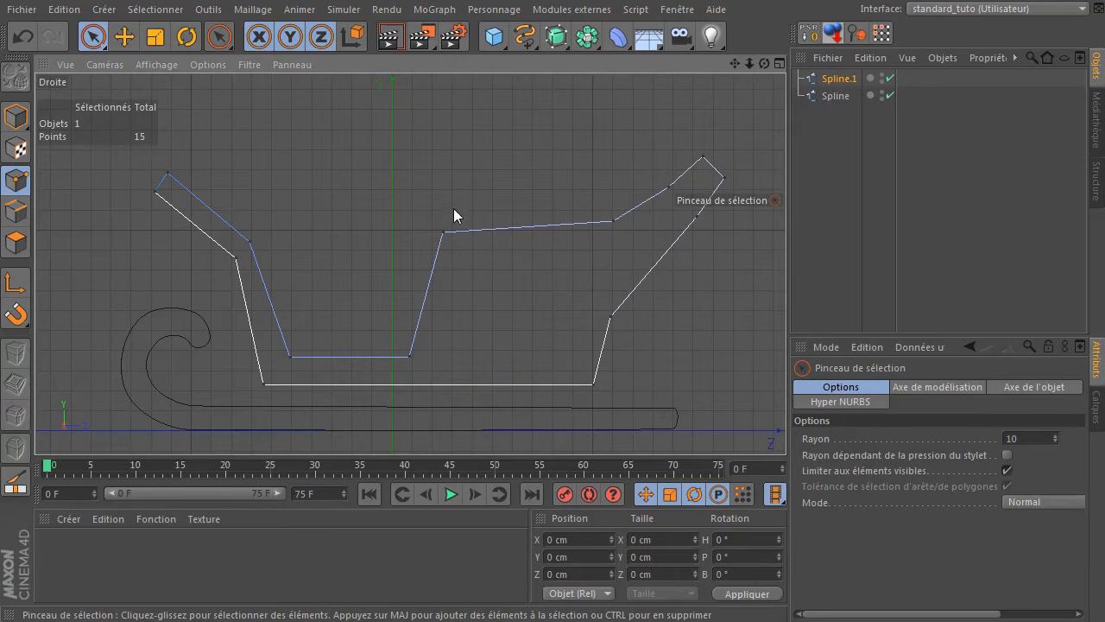
mouse_move(401, 295)
left_mouse_down()
mouse_move(412, 360)
mouse_move(446, 249)
mouse_move(572, 286)
mouse_move(524, 302)
mouse_move(557, 296)
left_mouse_up()
left_click(489, 215)
left_click(473, 231)
left_click_drag(474, 155, 473, 185)
Lower the seat's rear corner and move the two outer backrest points inward, centred at about Y 1188, Z 1535 cm
left_click(614, 222)
left_click(609, 170)
left_click(614, 222)
mouse_move(616, 159)
left_mouse_down()
mouse_move(614, 185)
mouse_move(742, 172)
mouse_move(699, 216)
mouse_move(720, 177)
left_mouse_up()
left_click_drag(776, 136, 767, 140)
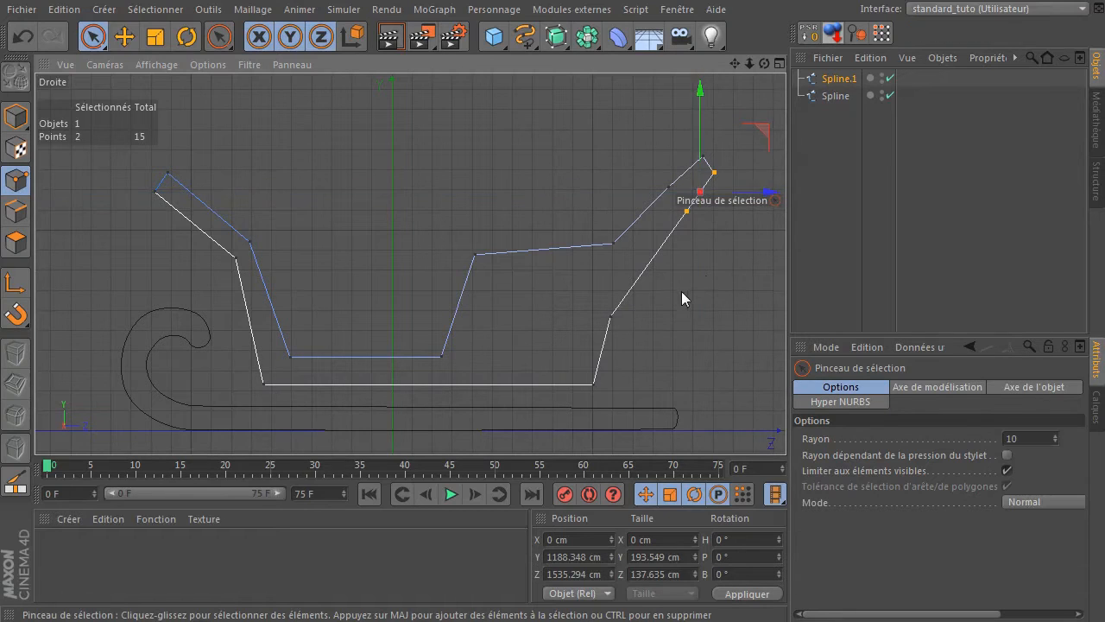
Move the rear bottom corner outward along Z and the outer rear bend point outward and slightly up, leaving no point selected
left_click(619, 320)
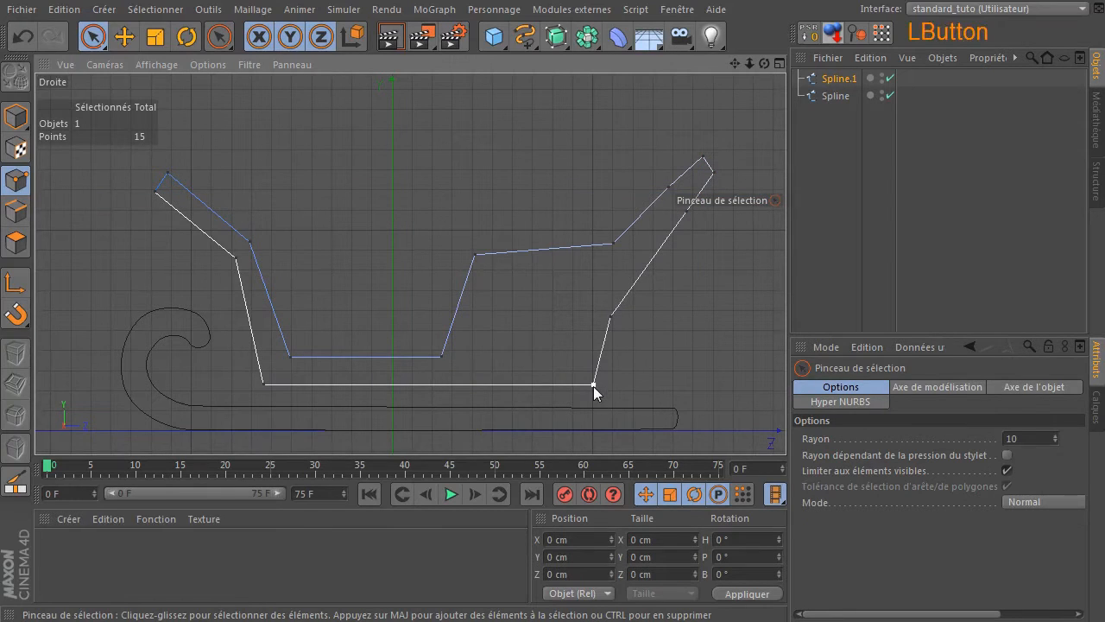
left_click(593, 385)
left_click_drag(649, 386, 677, 388)
left_click(650, 308)
left_click(618, 317)
mouse_move(710, 319)
left_mouse_down()
mouse_move(730, 320)
mouse_move(710, 324)
left_mouse_up()
left_click_drag(692, 254, 700, 241)
left_click(701, 353)
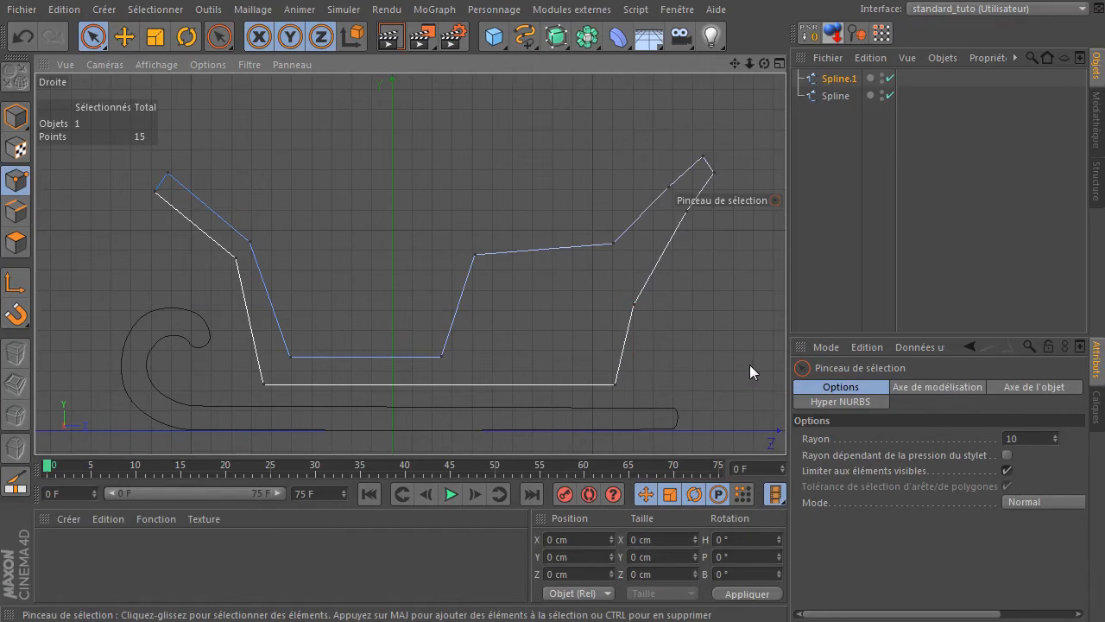
Apply soft interpolation to all 15 points of the new spline, and leave them deselected
left_click(125, 36)
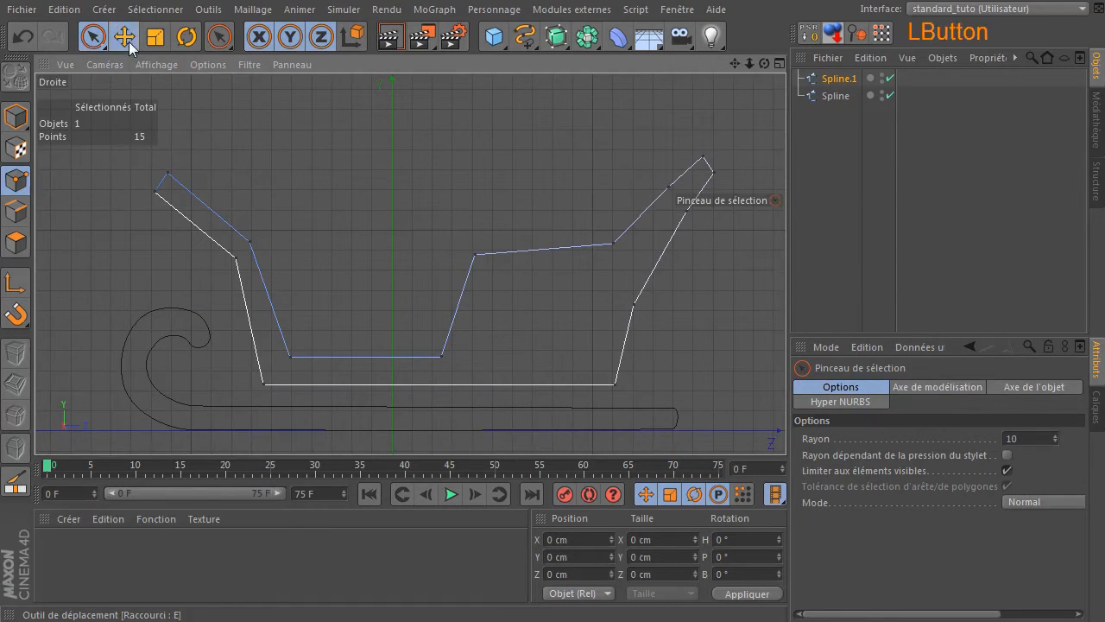
left_click(93, 36)
left_click(93, 36)
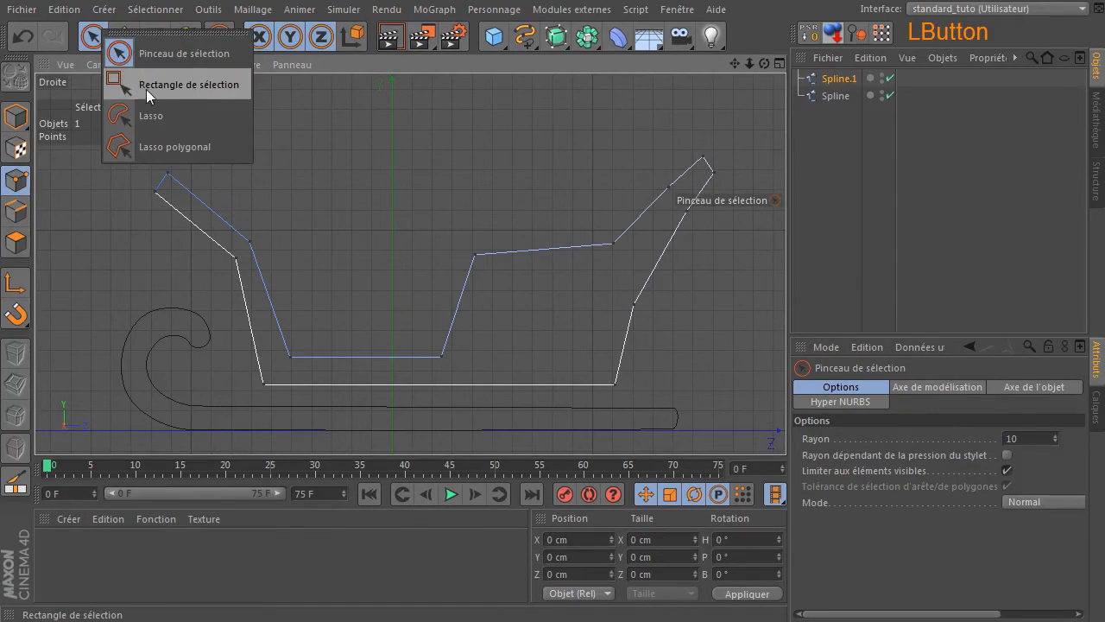
left_click(151, 86)
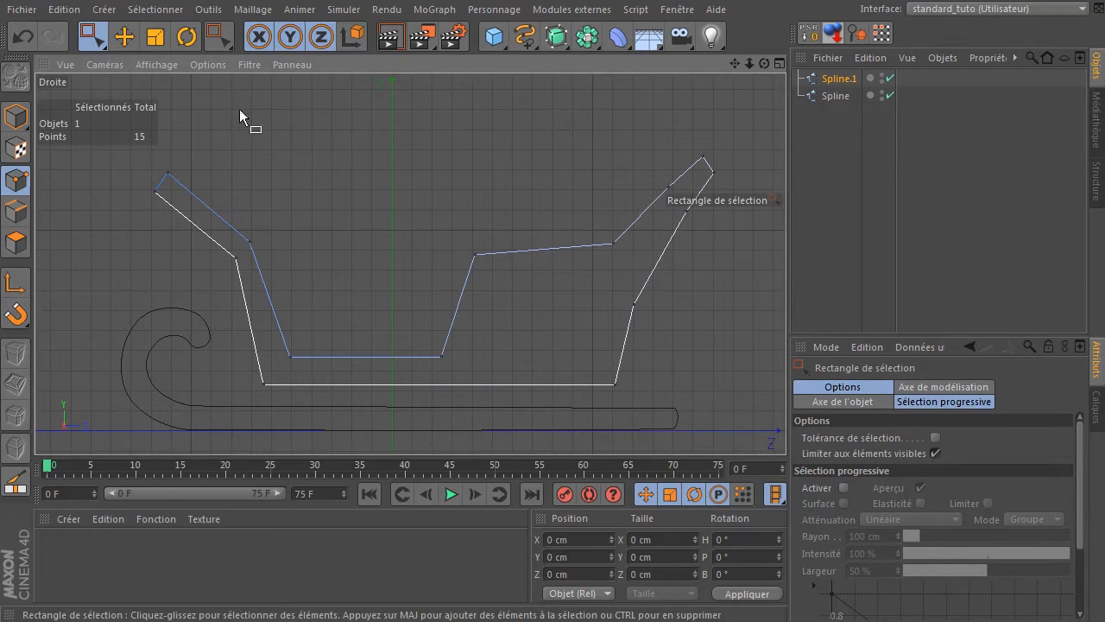
left_click_drag(745, 126, 130, 407)
right_click(347, 164)
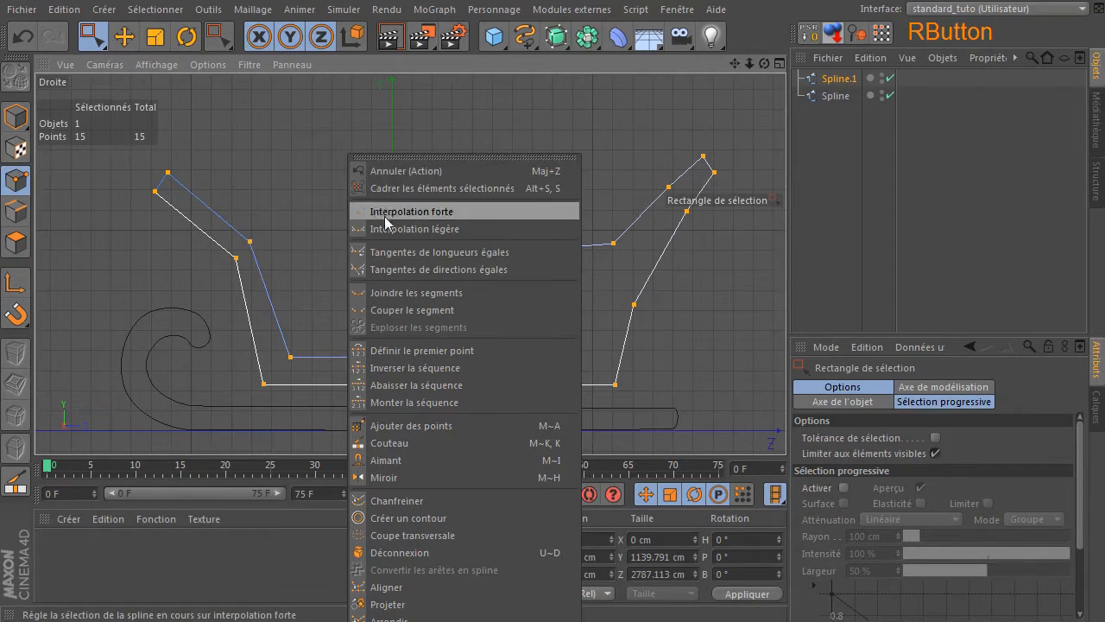
left_click(385, 229)
left_click(91, 37)
left_click(130, 49)
left_click(287, 147)
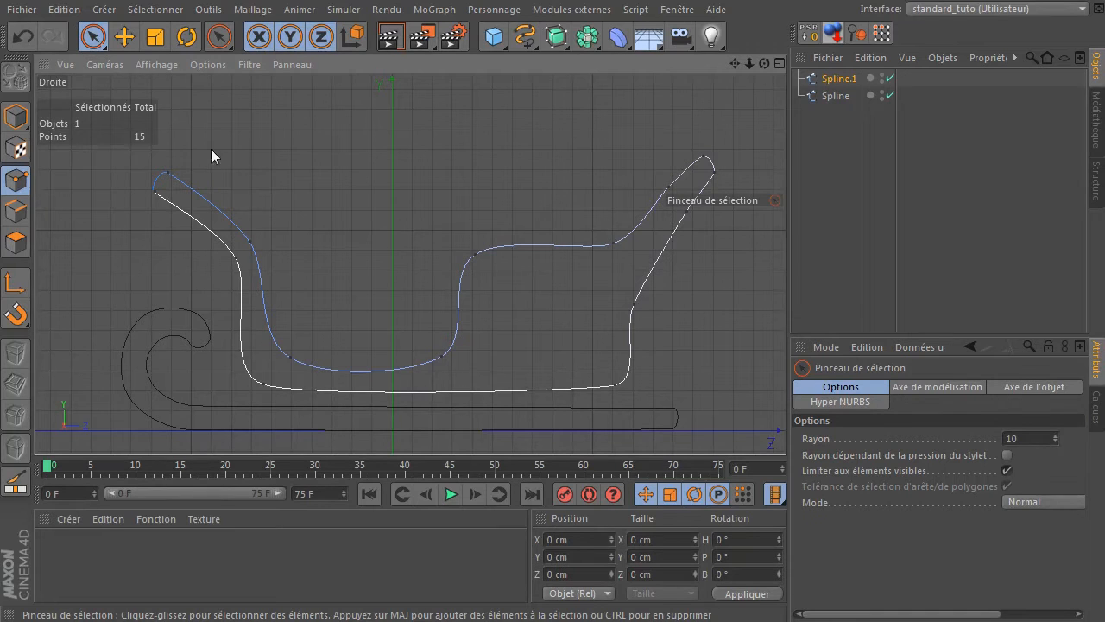
Reposition the two points at the front tip so the upper one sits almost directly above the lower one
left_click(170, 170)
scroll(138, 194, "up", 1, "ctrl")
scroll(141, 192, "up", 2, "ctrl")
left_click_drag(734, 64, 736, 65)
left_click_drag(410, 263, 370, 184)
mouse_move(515, 142)
left_mouse_down()
mouse_move(510, 131)
mouse_move(446, 210)
mouse_move(452, 203)
left_mouse_up()
left_click_drag(504, 140, 499, 144)
left_click(443, 232)
left_click(441, 243)
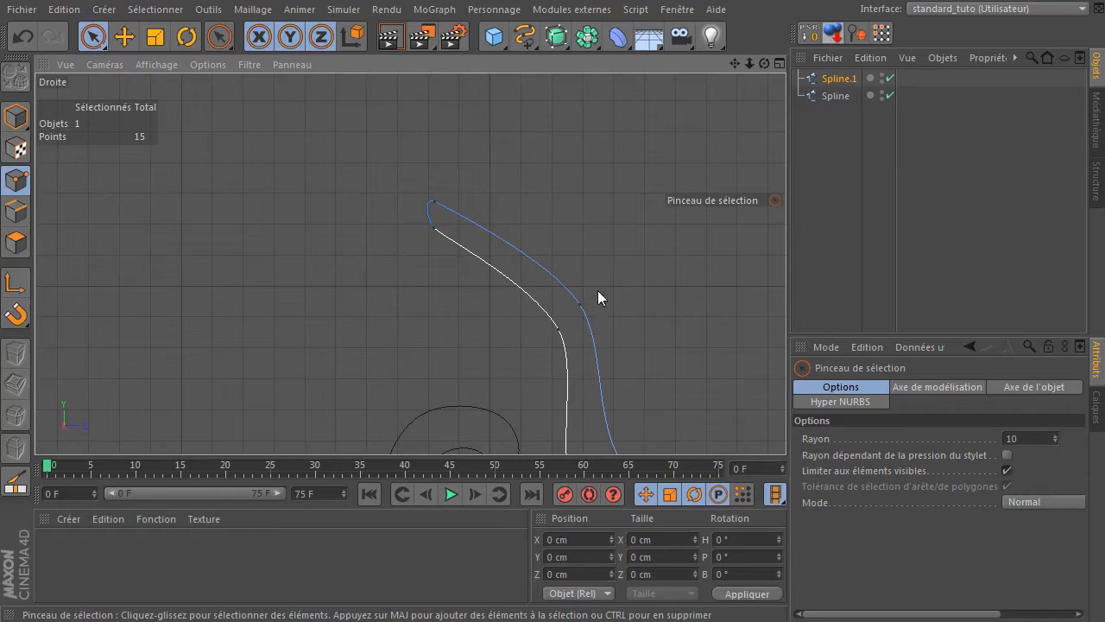
Nudge the outer front bend point to about Y 862 cm, Z -776 cm, leaving no point selected
scroll(458, 366, "down", 1)
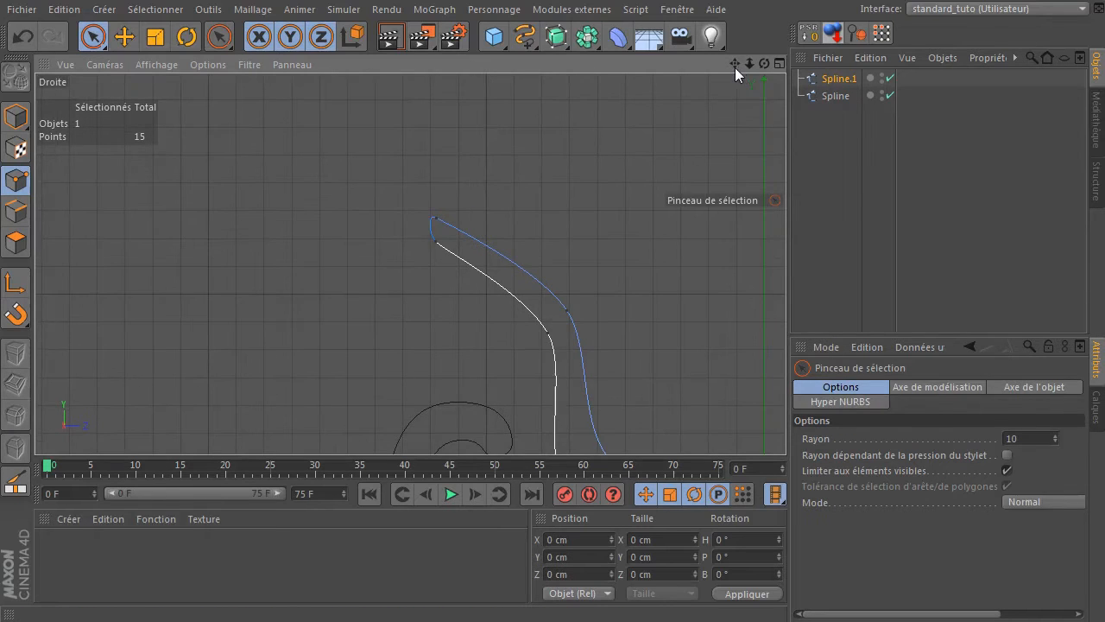
left_click_drag(735, 63, 712, 2)
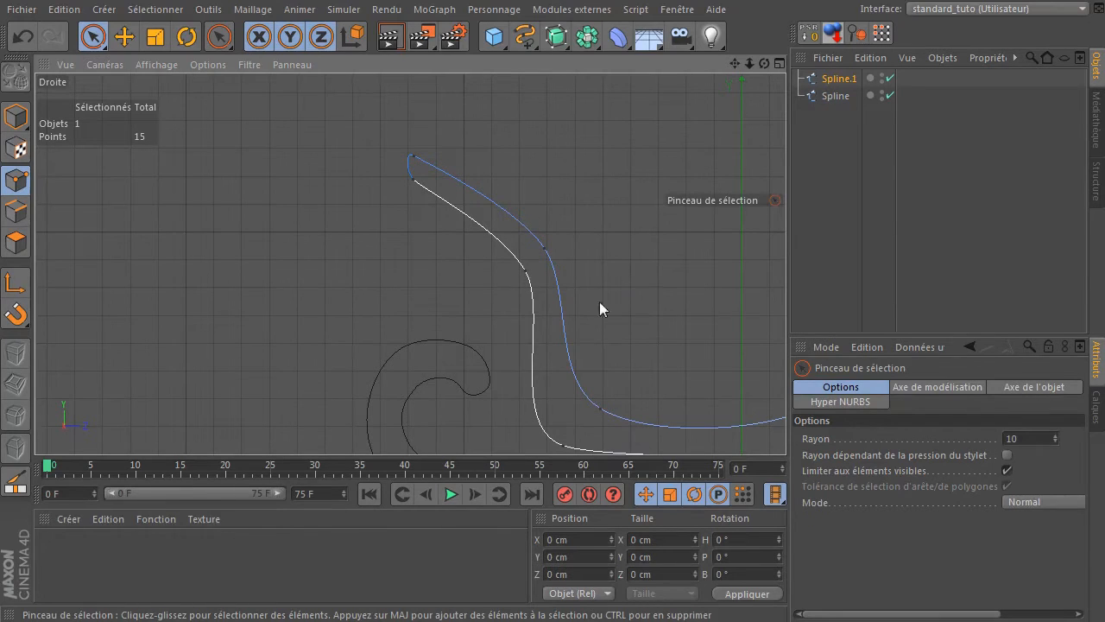
left_click_drag(734, 66, 735, 68)
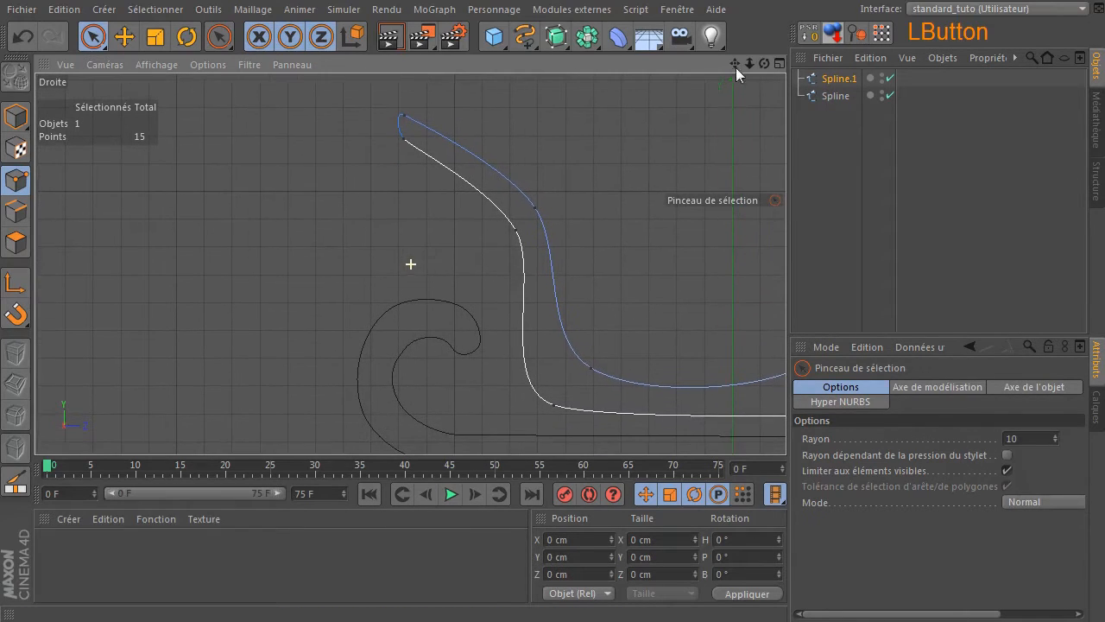
left_click(536, 213)
left_click_drag(507, 244, 516, 231)
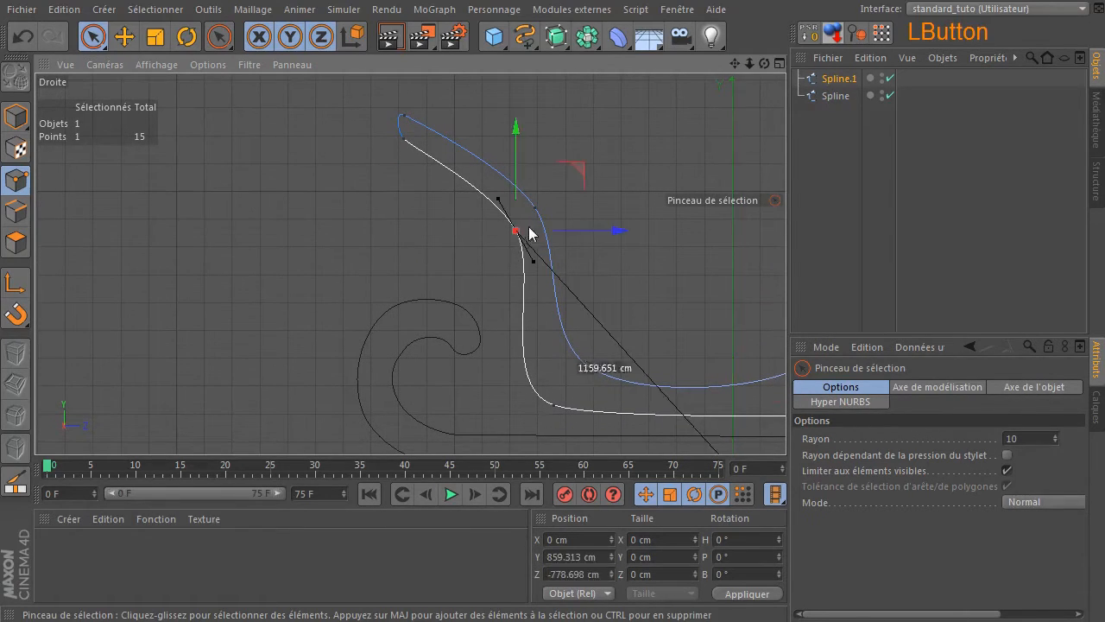
left_click_drag(583, 173, 580, 171)
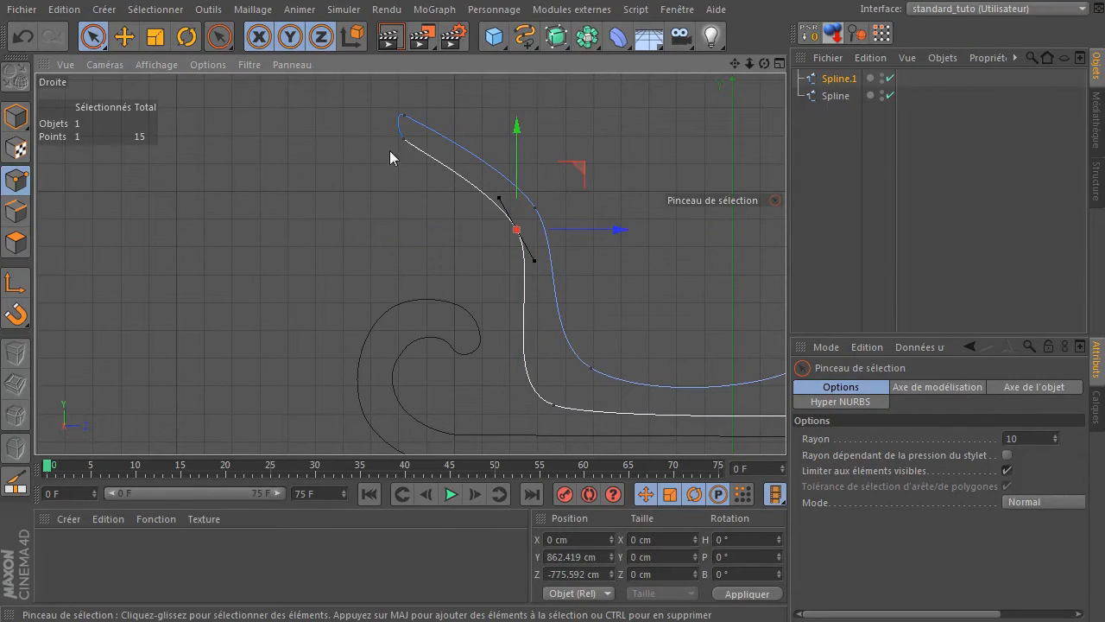
left_click(537, 334)
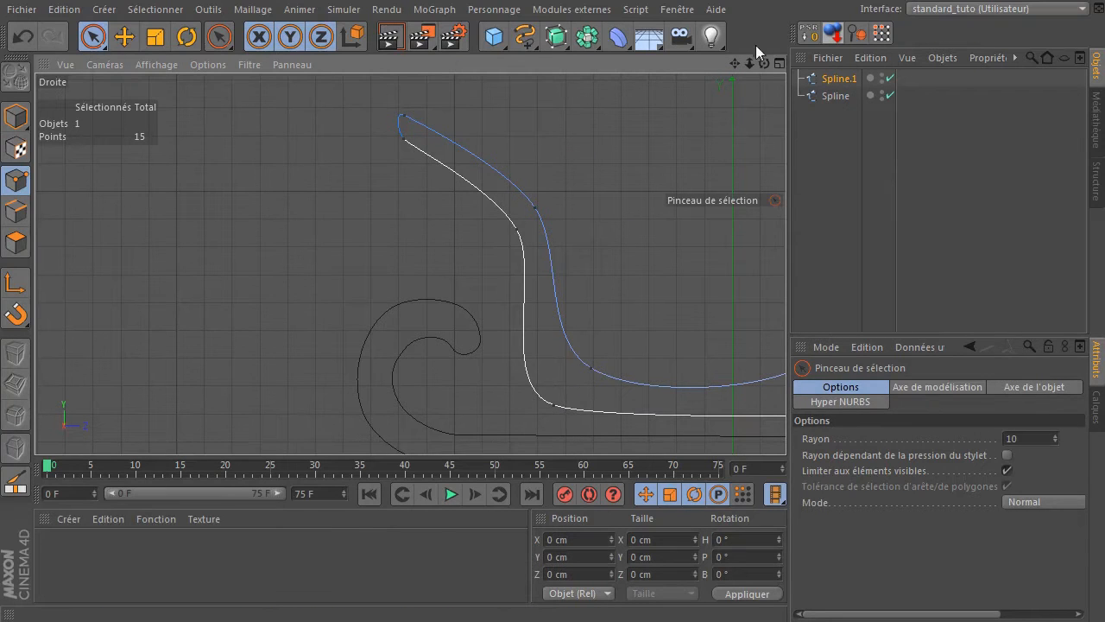
Move the inner floor's rear corner point to about Y 344 cm, Z 313 cm, and the seat's front edge point to about Y 861 cm, Z 515 cm
left_click_drag(739, 64, 681, 198)
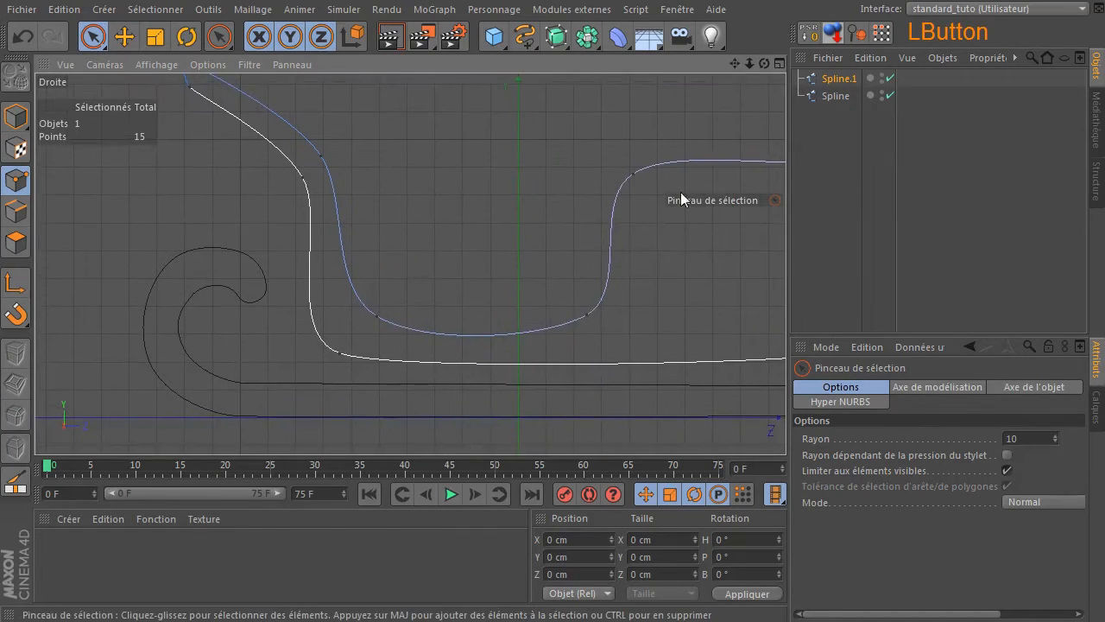
left_click(578, 312)
left_click_drag(652, 250, 669, 258)
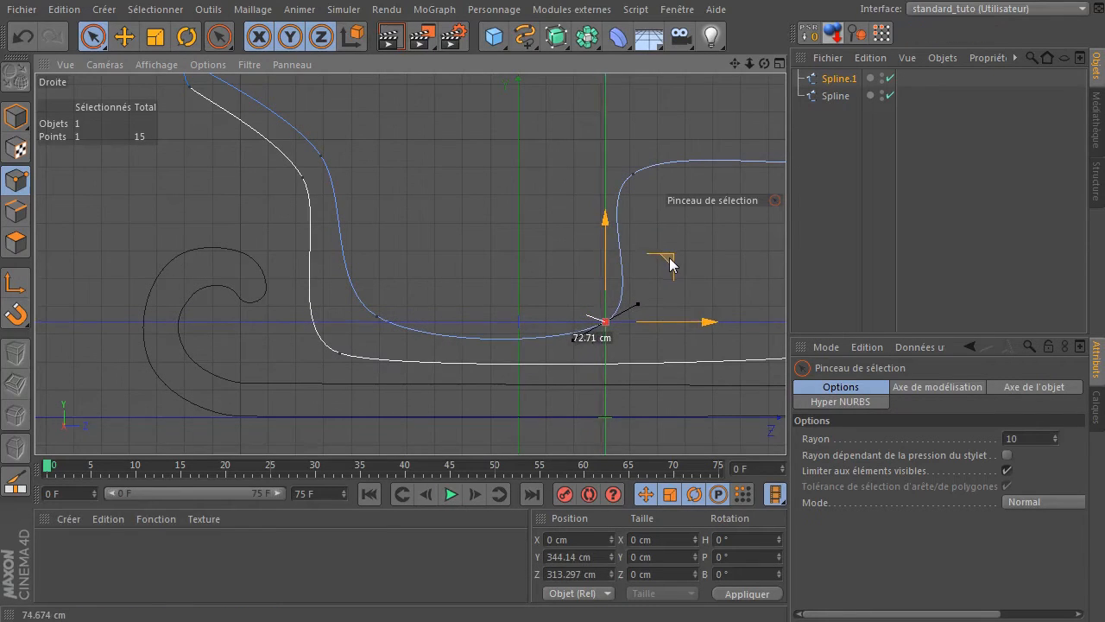
left_click(631, 169)
left_click_drag(706, 119, 735, 118)
Shorten the tangents of the inner floor's front corner point and move it to about Y 352 cm, Z -570 cm
left_click_drag(733, 63, 278, 177)
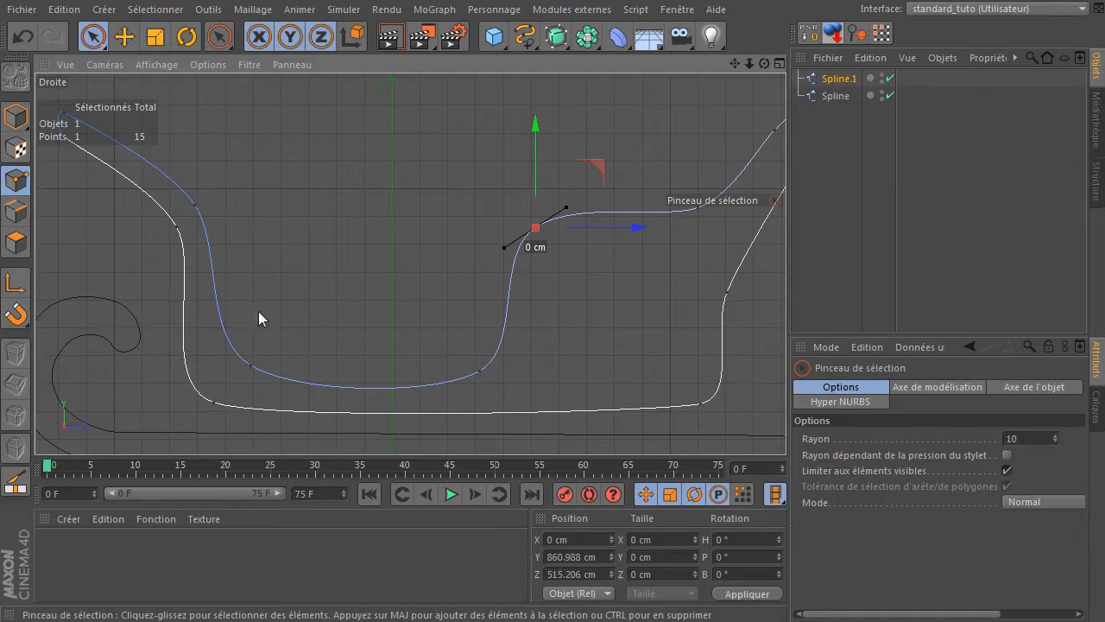
left_click(384, 361)
left_click(246, 360)
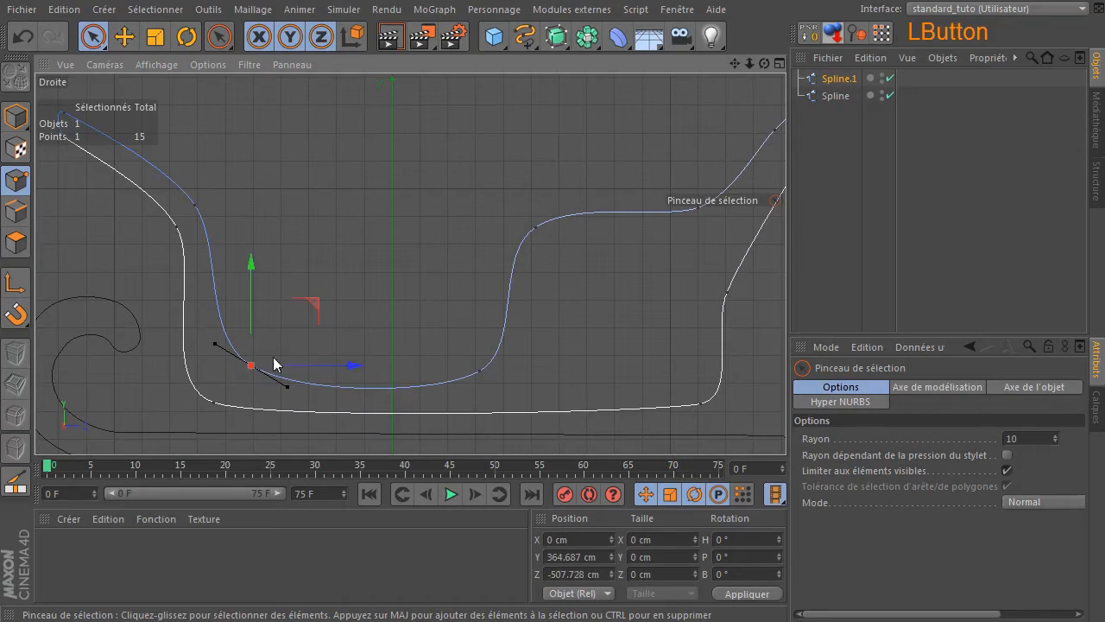
left_click_drag(318, 307, 312, 310)
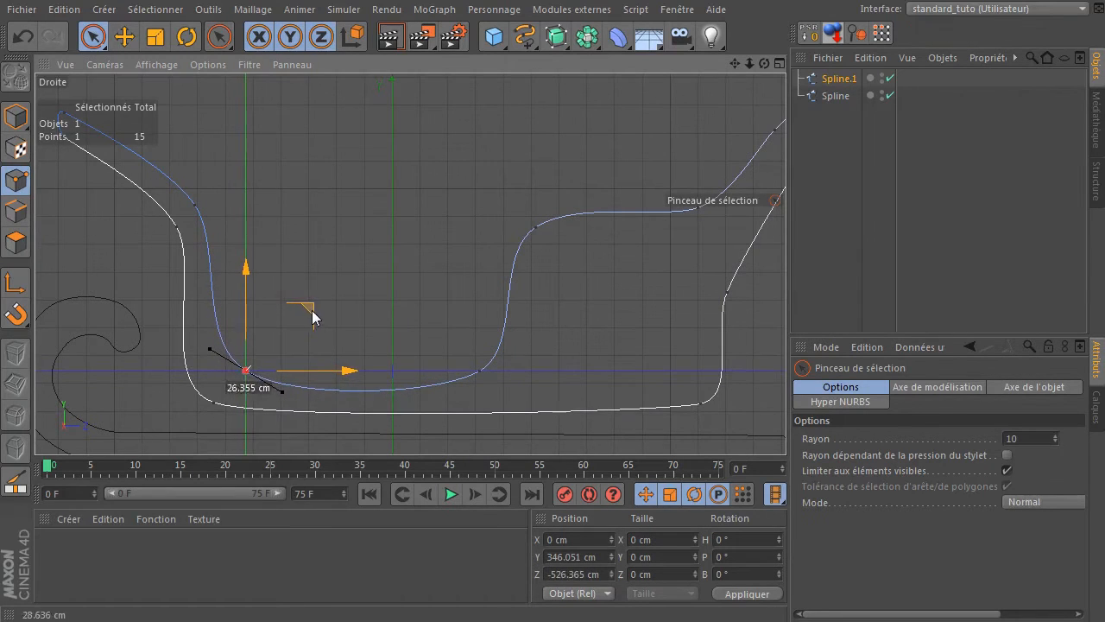
left_click(124, 37)
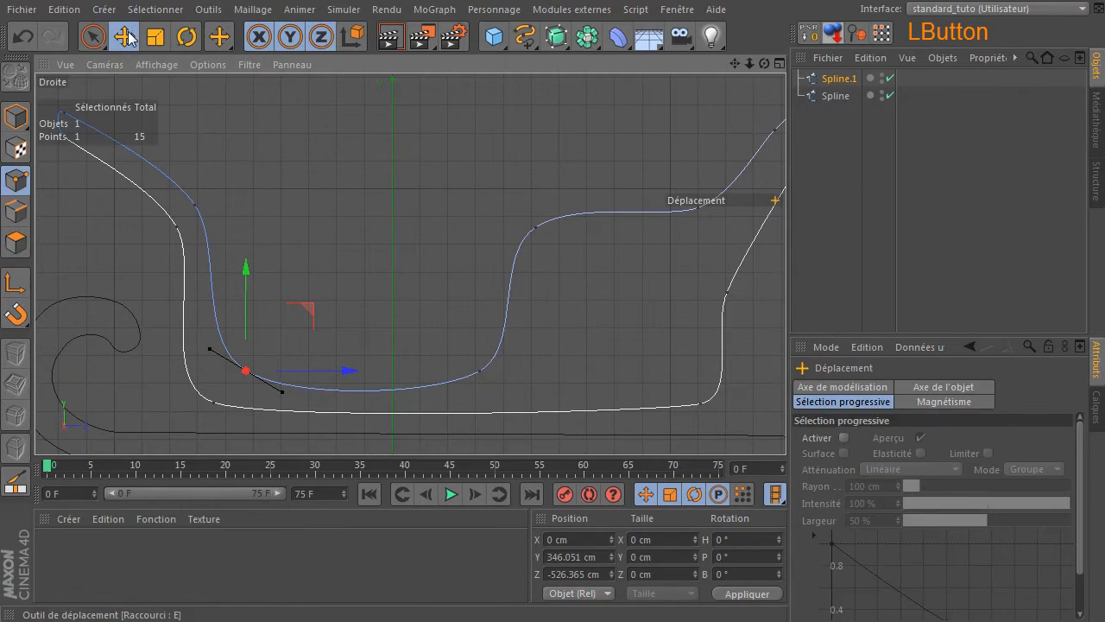
left_click_drag(283, 399, 260, 389)
left_click_drag(308, 309, 296, 307)
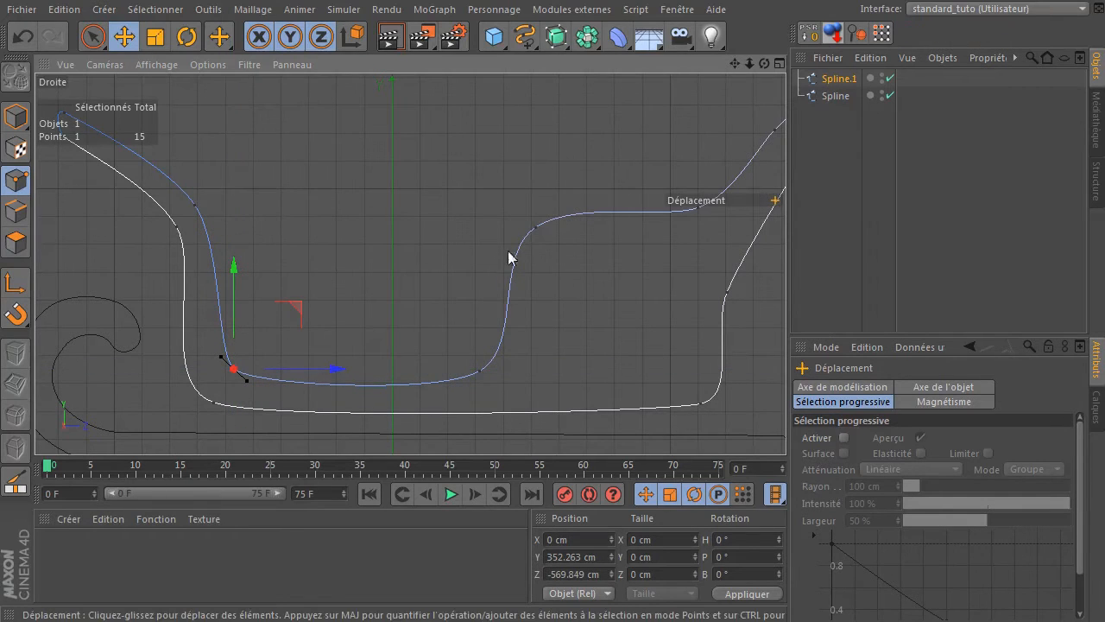
Shorten the tangents of the inner floor's rear corner point and move it to about Y 319 cm, Z 323 cm
left_click(482, 368)
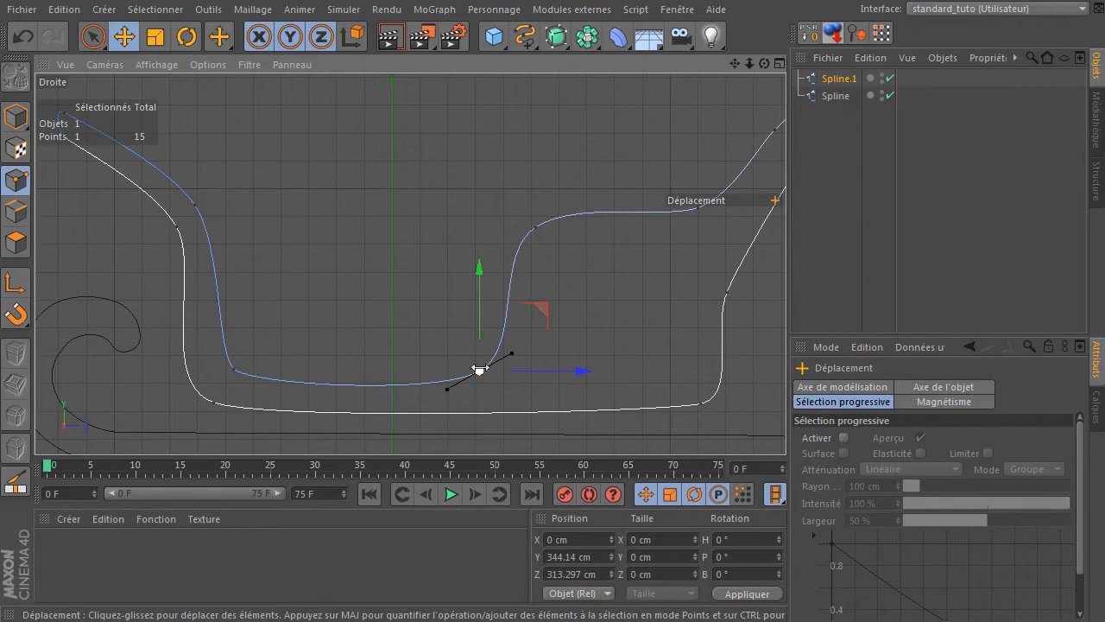
left_click_drag(511, 356, 499, 357)
left_click_drag(530, 307, 543, 320)
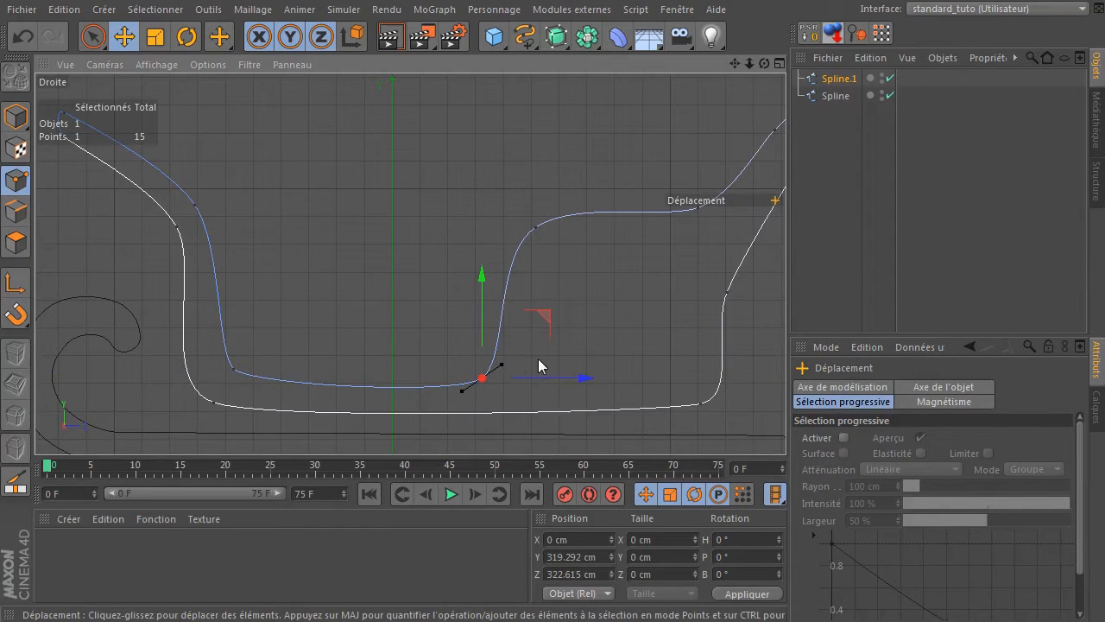
key("shift")
left_click_drag(501, 362, 504, 278, "shift")
key("ctrl+z")
left_click_drag(504, 344, 504, 372, "shift")
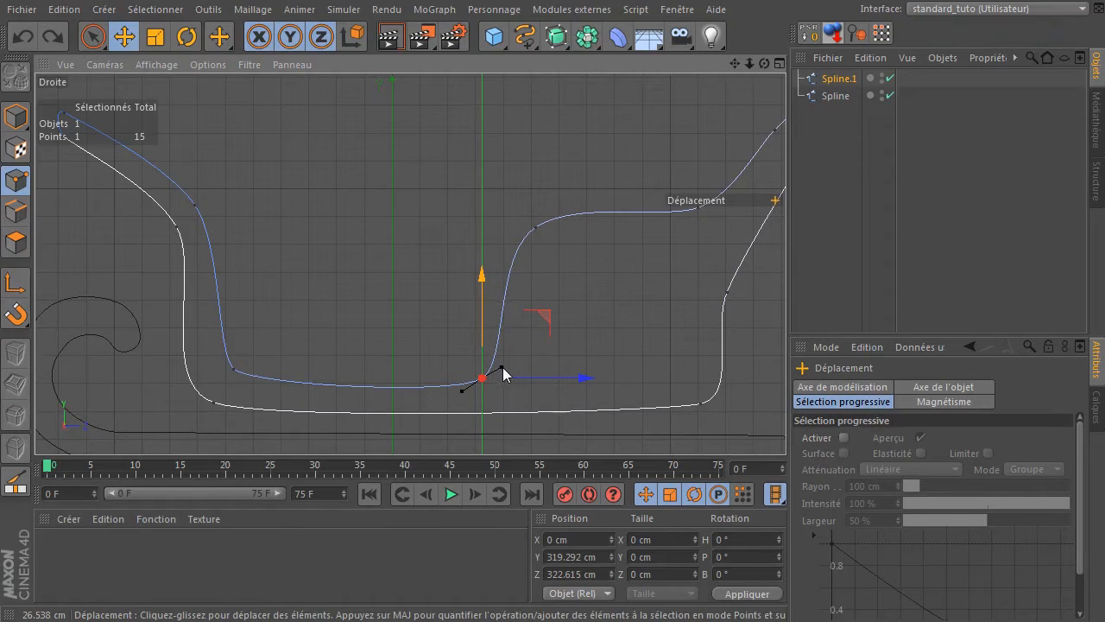
Reposition the inner floor's rear corner point at about Y 304 cm, Z 310 cm, leaving no point selected
left_click_drag(402, 314, 406, 314)
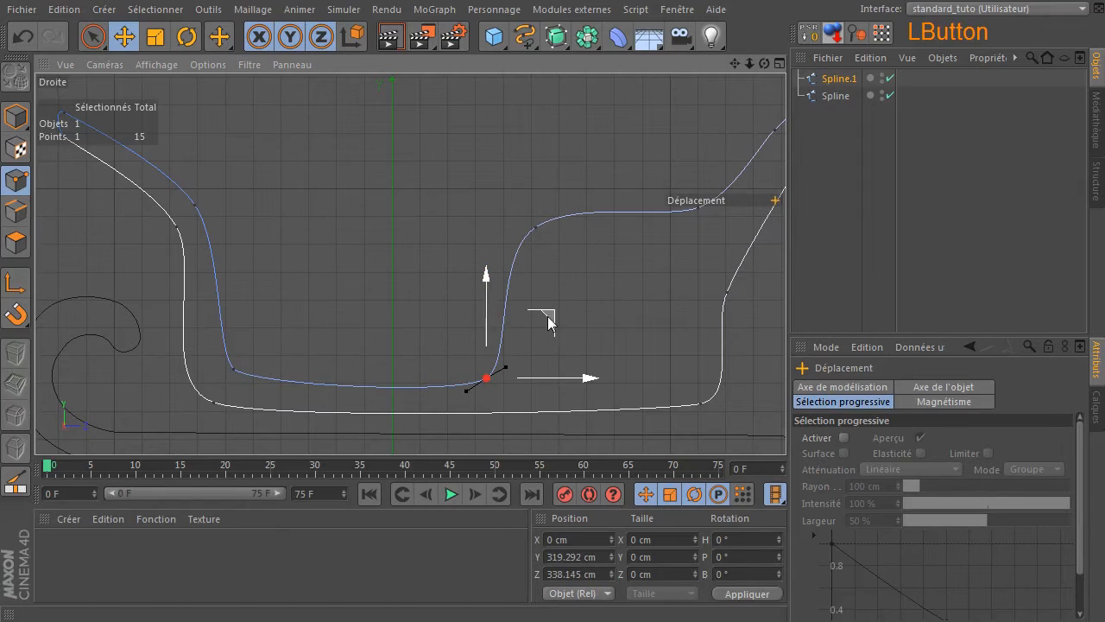
left_click_drag(548, 317, 540, 322)
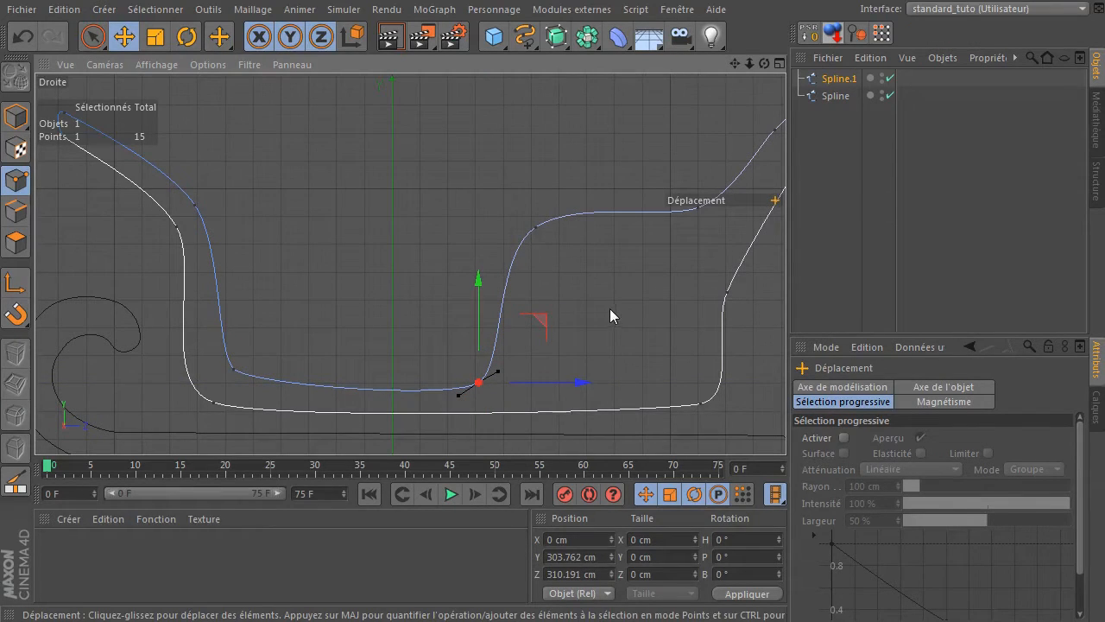
left_click_drag(735, 63, 561, 107)
mouse_move(578, 167)
left_mouse_down()
mouse_move(585, 161)
mouse_move(595, 173)
mouse_move(581, 164)
left_mouse_up()
left_click(521, 283)
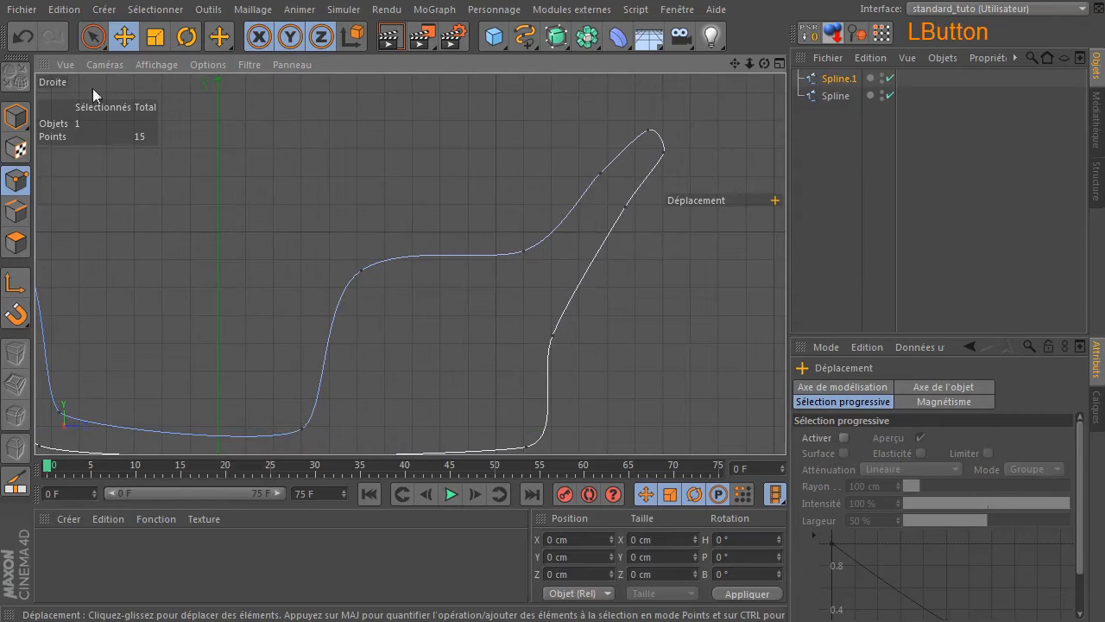
Move the backrest's upper tip point outward along Z and the inner backrest point below it to about Y 1184 cm, Z 1348 cm
left_click(92, 36)
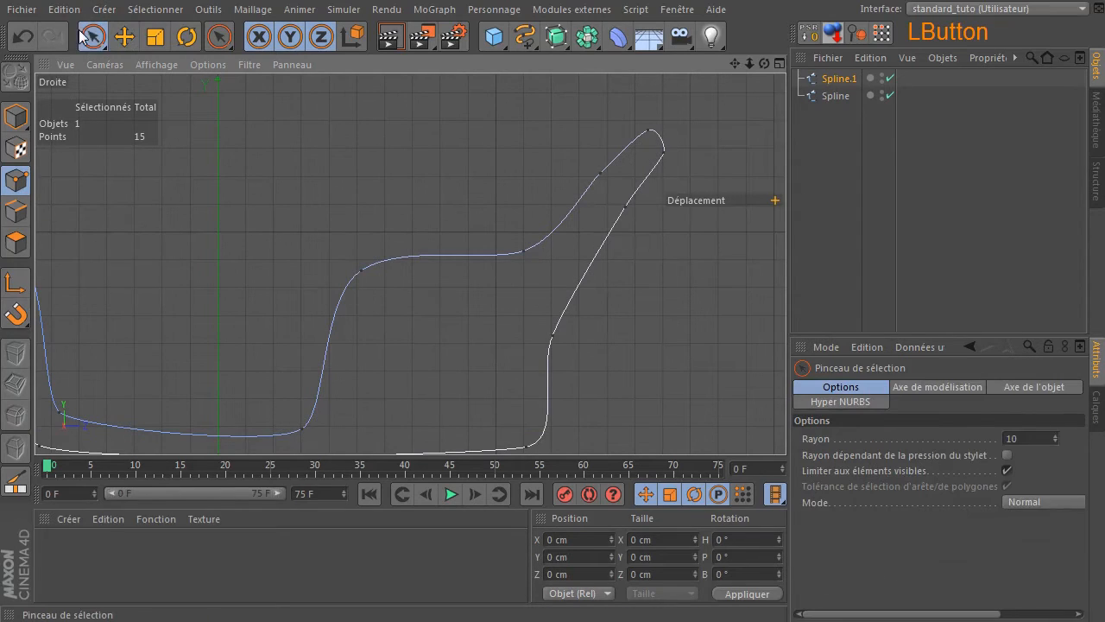
left_click(601, 173)
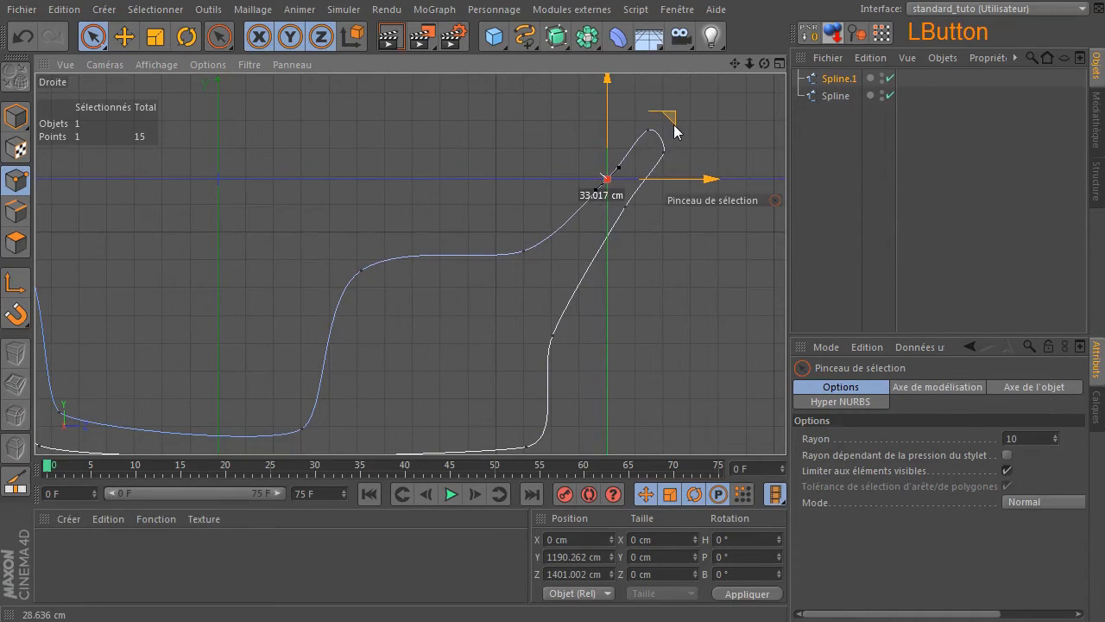
left_click(648, 130)
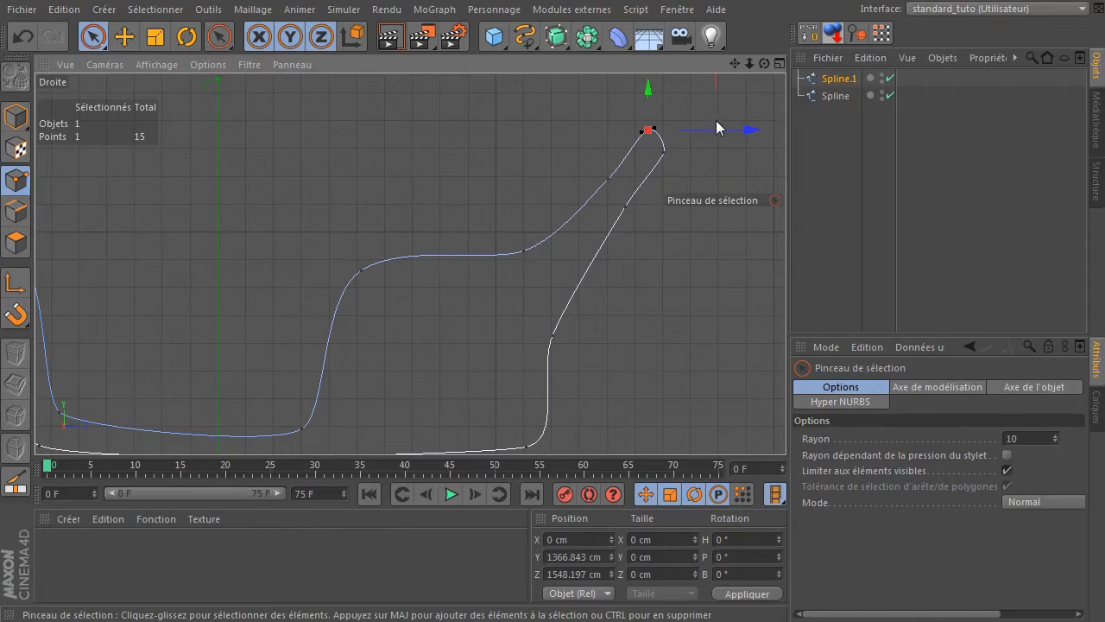
left_click_drag(717, 128, 722, 129)
left_click(650, 231)
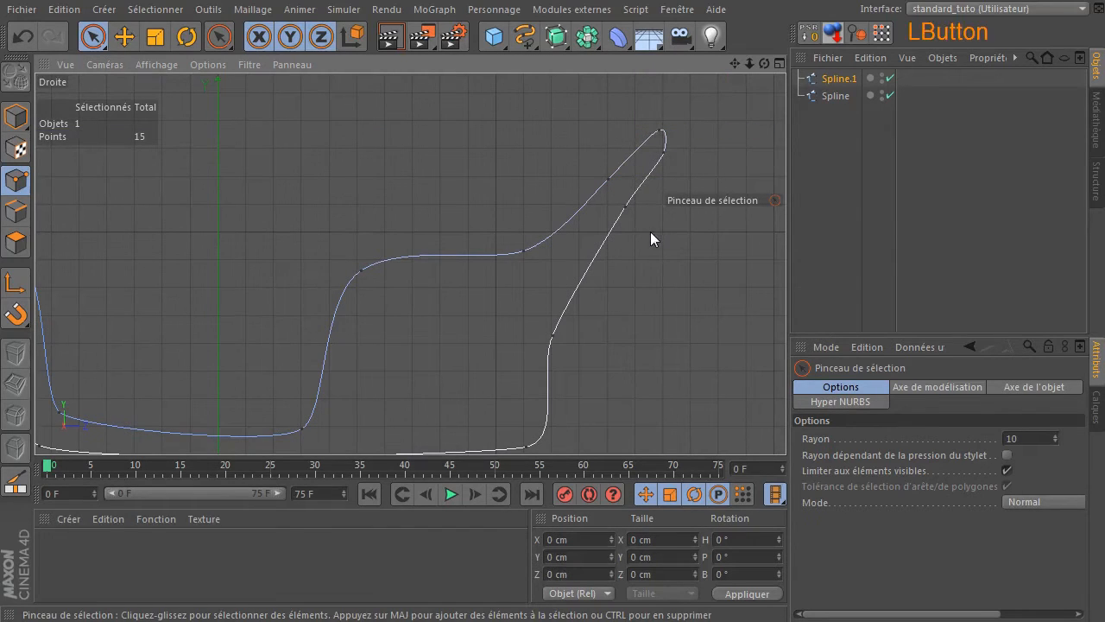
left_click(609, 179)
left_click_drag(669, 124, 658, 128)
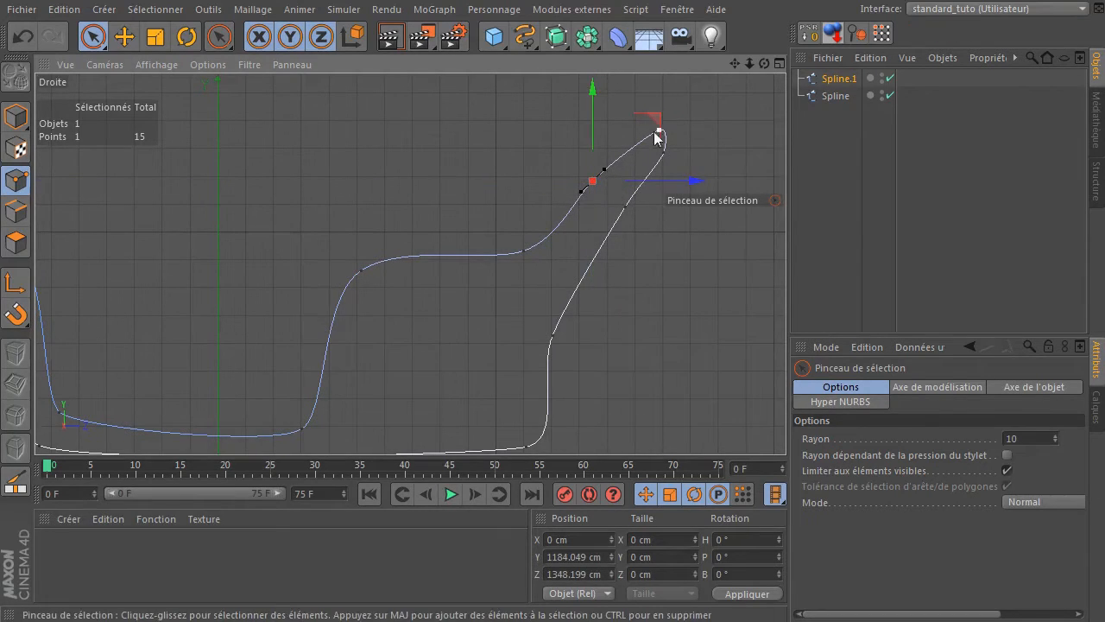
Shorten the tangents of the point where the seat meets the backrest, leaving no point selected
left_click(524, 248)
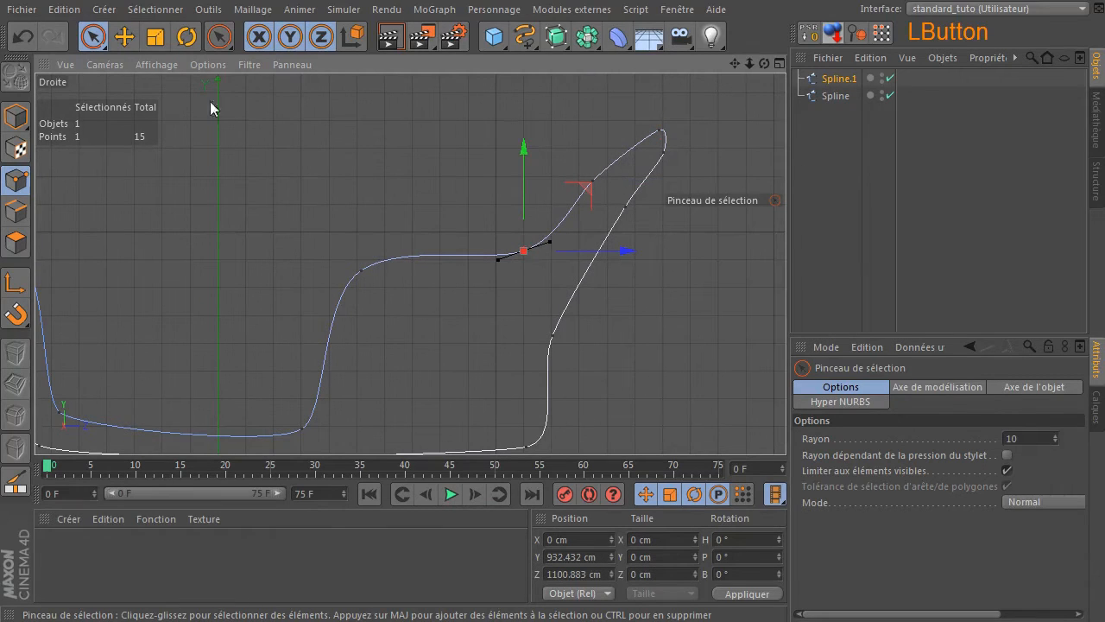
left_click(124, 36)
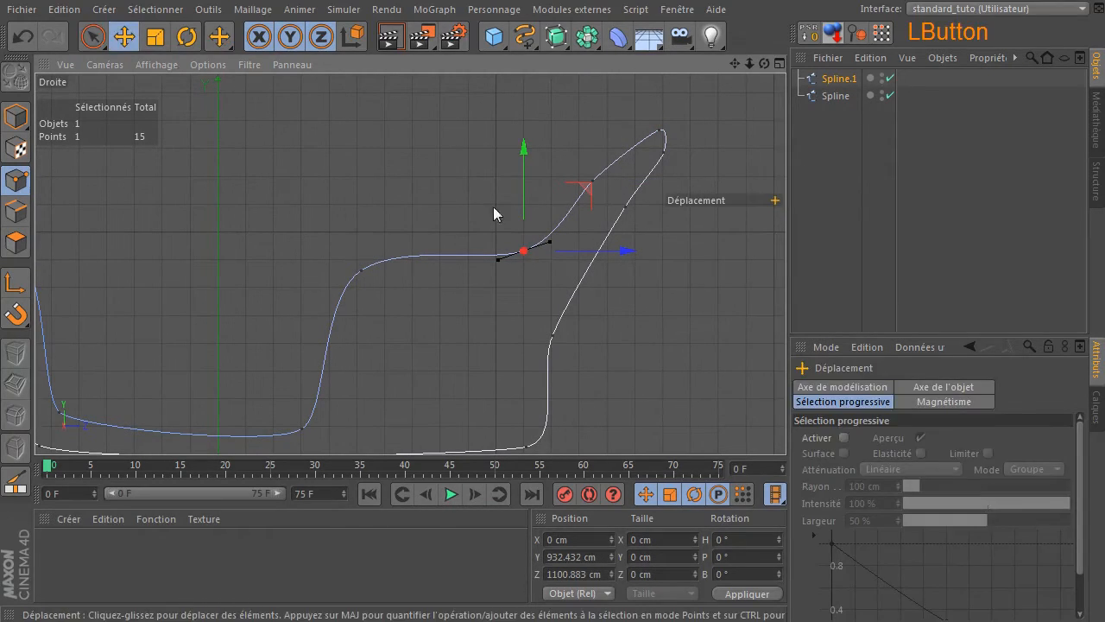
left_click_drag(552, 246, 545, 250)
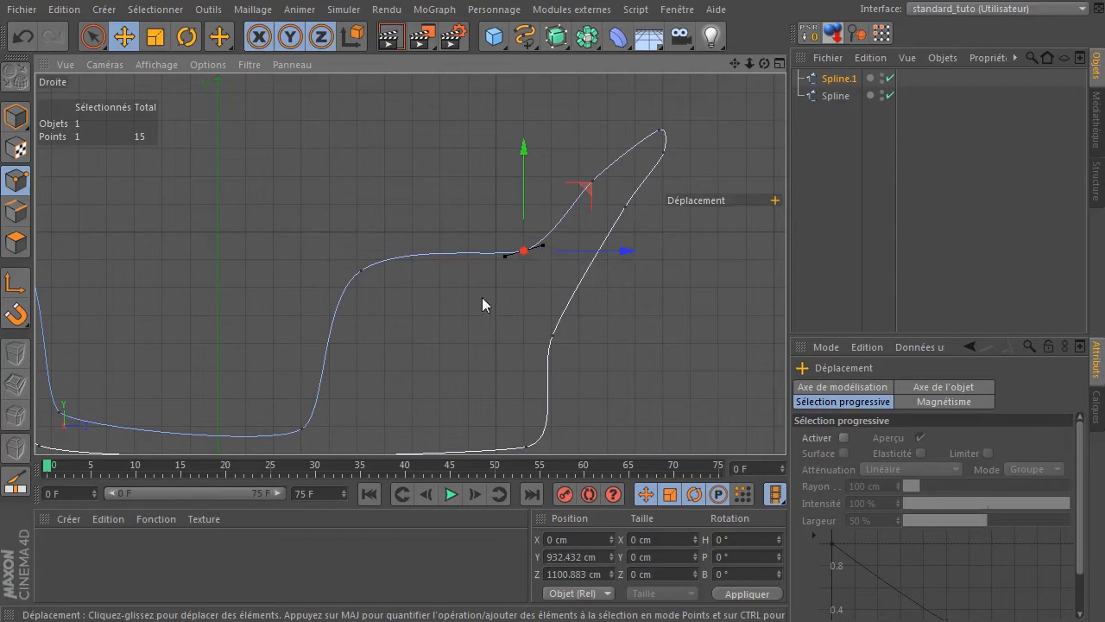
left_click(568, 232)
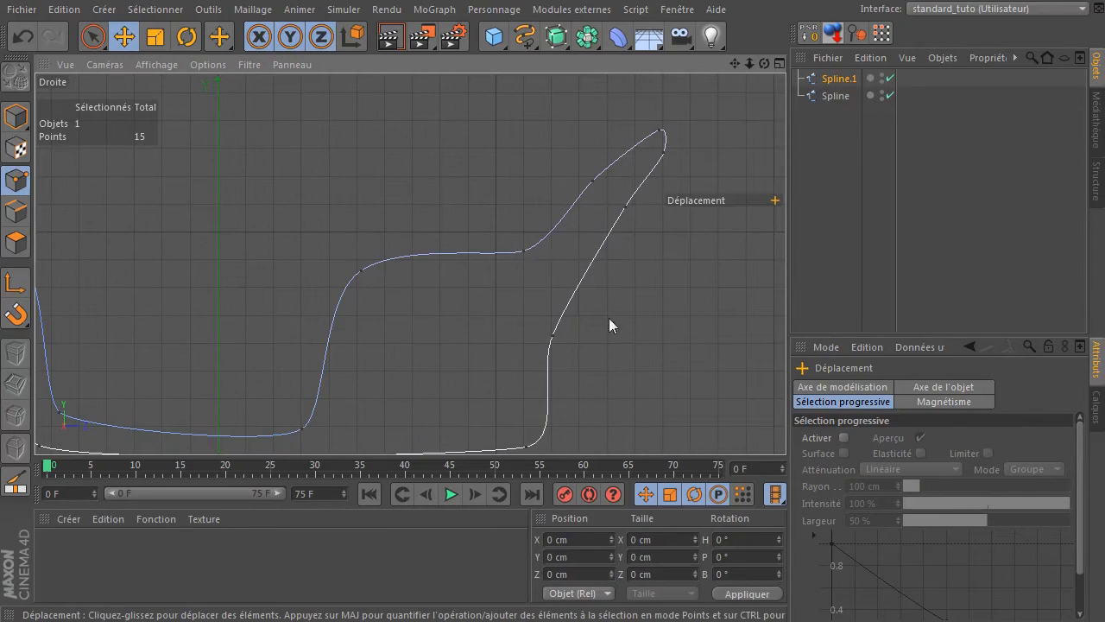
Move the outer backrest point just below the tip slightly inward along Z, and deselect it
left_click(627, 207)
left_click_drag(729, 216, 721, 214)
left_click(734, 309)
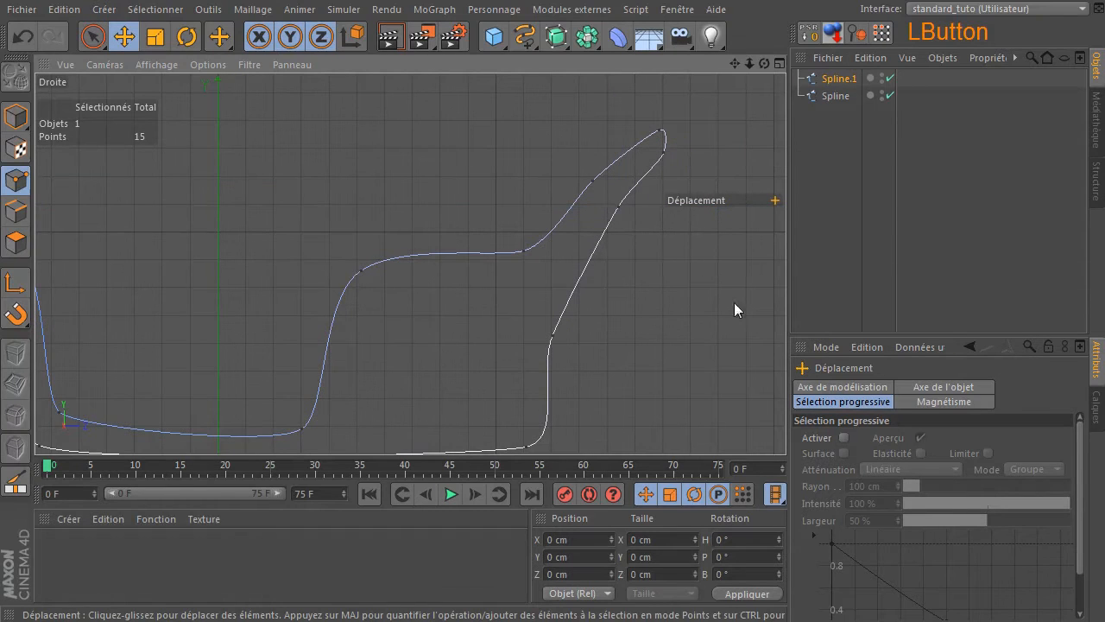
Examine the complete sleigh profile in the right view and both splines together in the perspective view
scroll(573, 274, "down", 1)
scroll(572, 275, "down", 3, "ctrl")
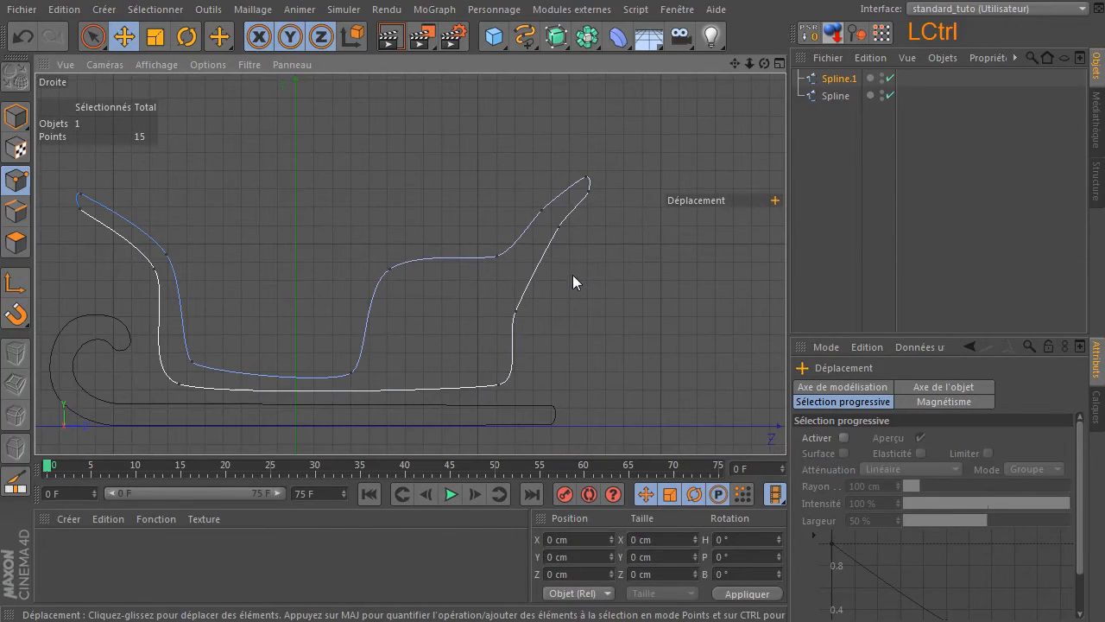
left_click_drag(734, 65, 590, 187)
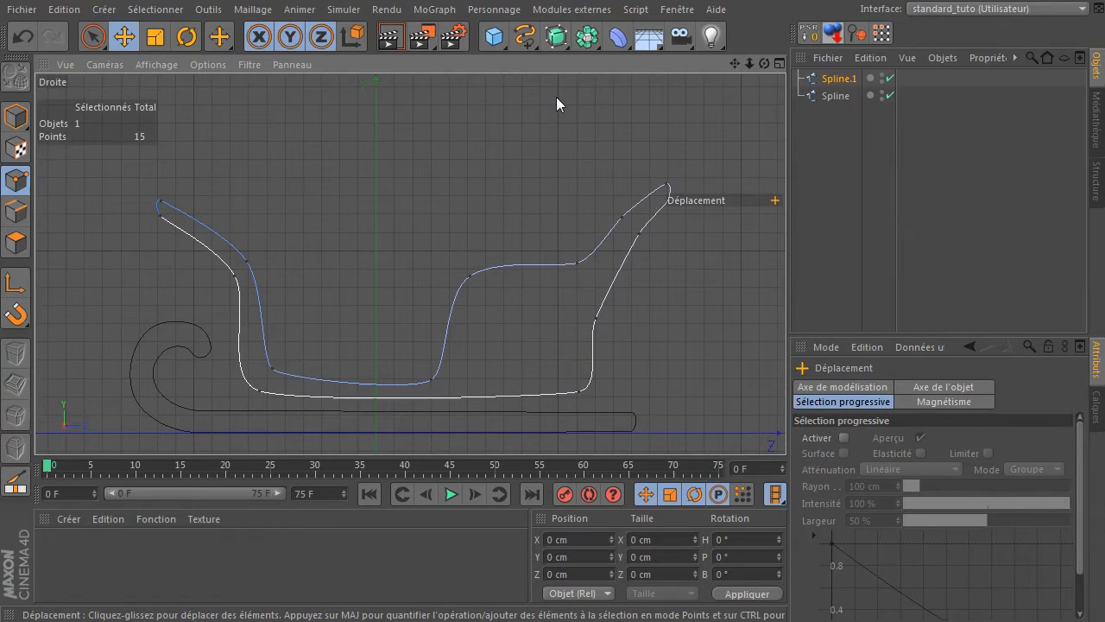
middle_click(508, 161)
middle_click(204, 131)
scroll(243, 167, "down", 6)
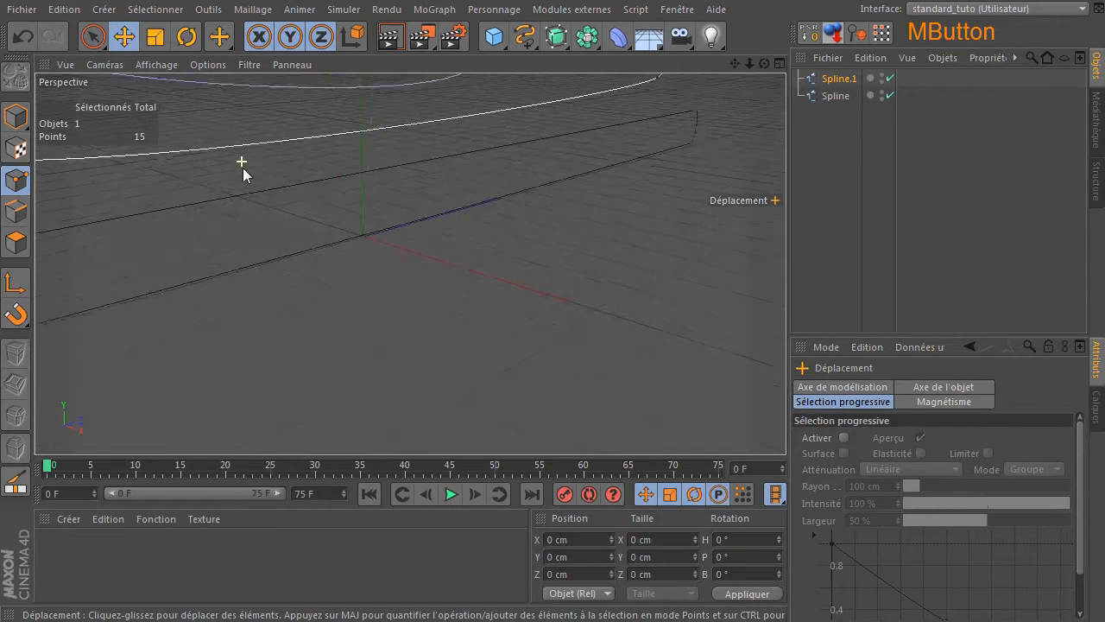
left_click_drag(733, 65, 944, 243)
left_click_drag(760, 65, 694, 55)
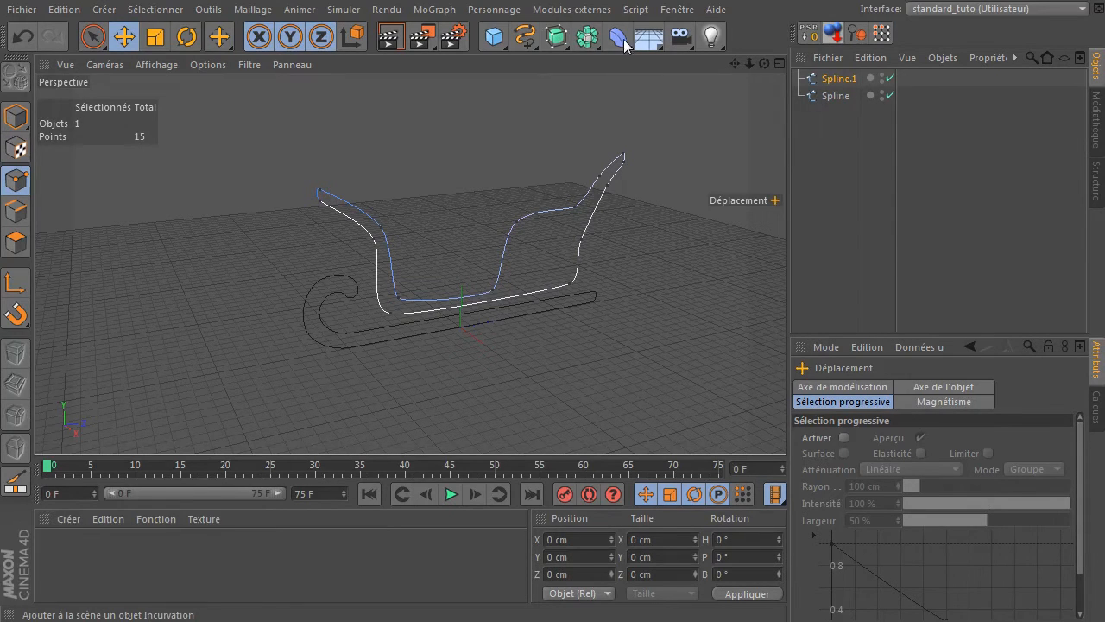
Add an Extrusion NURBS object and make the runner spline its child, with the extrusion object selected
left_click_drag(555, 37, 803, 53)
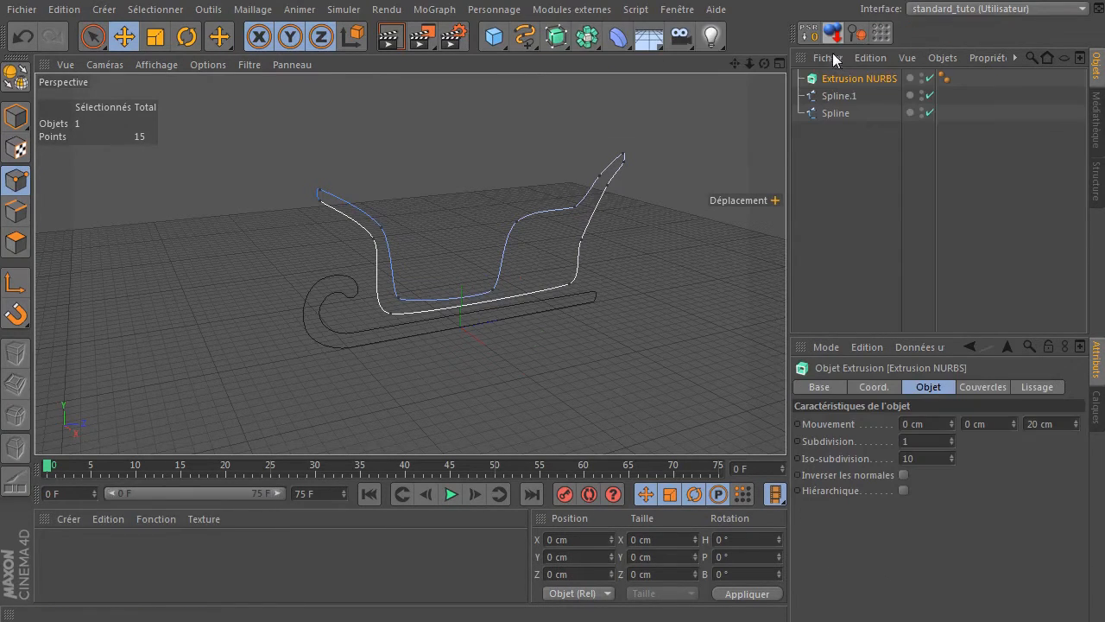
left_click(831, 113)
left_click_drag(820, 113, 877, 77)
left_click(877, 77)
Enlarge the area for the extrusion's attributes and set the runner extrusion's Z movement to 0 cm
left_click_drag(764, 64, 842, 69)
scroll(256, 351, "up", 4)
scroll(255, 350, "up", 4)
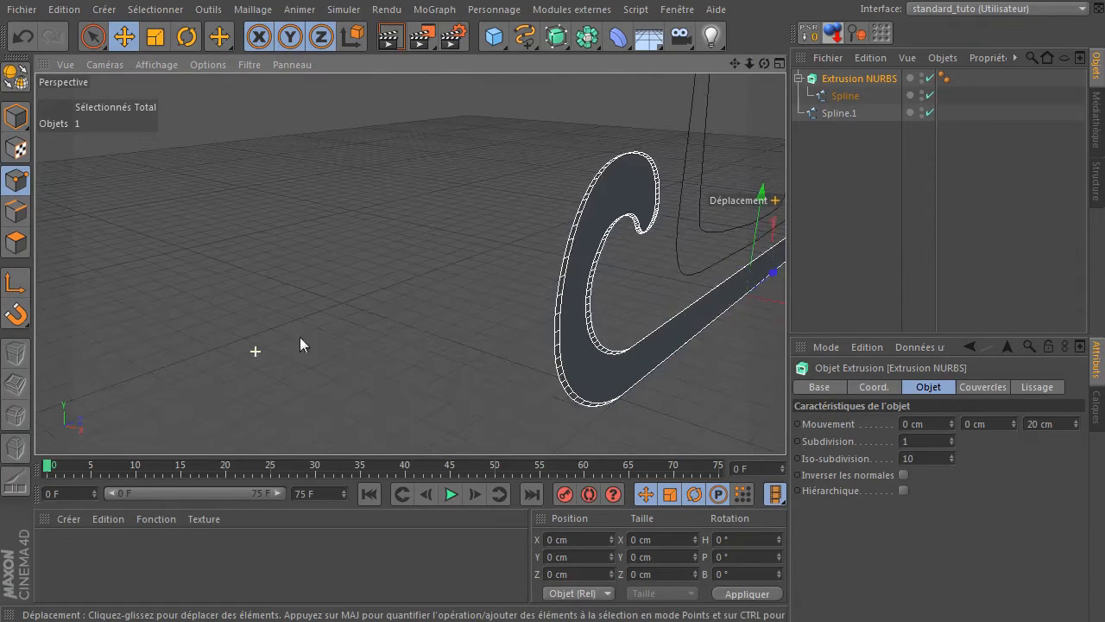
mouse_move(764, 64)
left_mouse_down()
mouse_move(803, 65)
mouse_move(777, 67)
left_mouse_up()
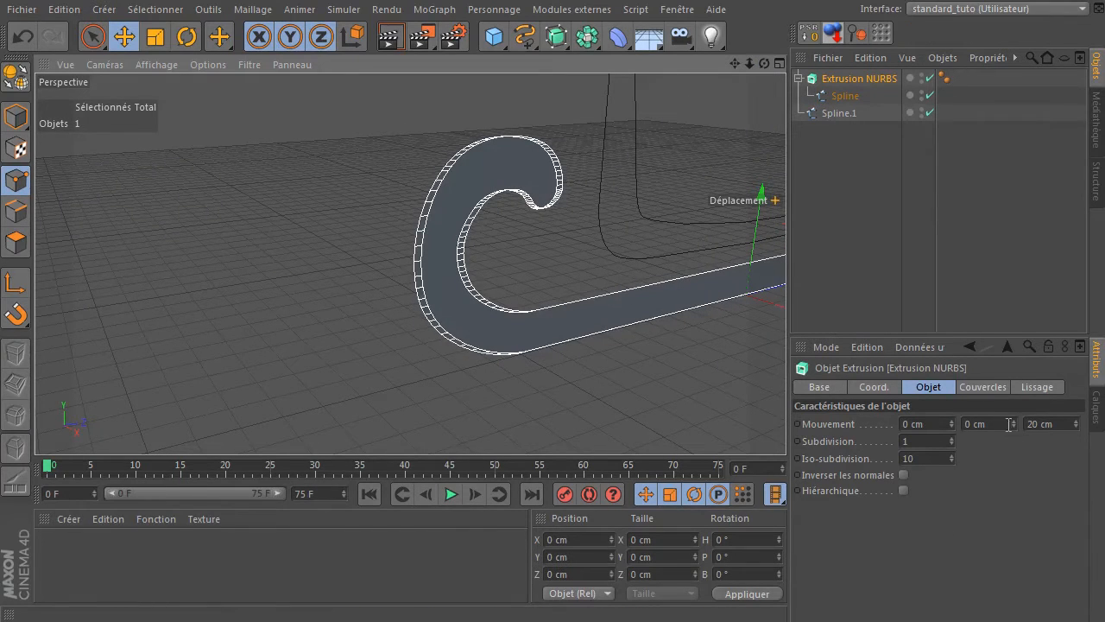
left_click(950, 327)
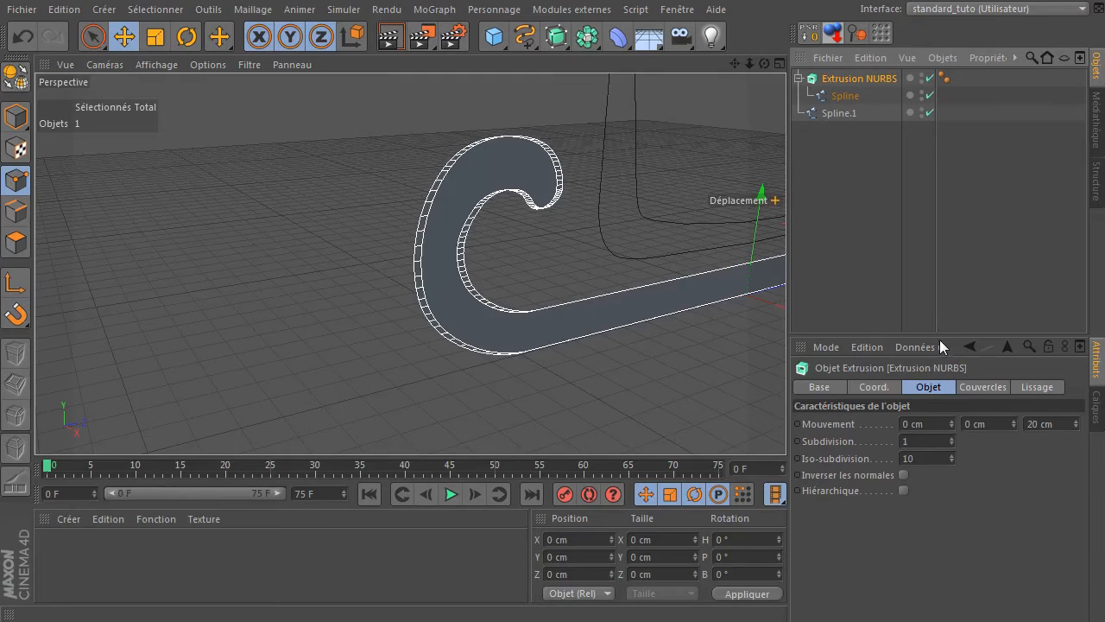
left_click_drag(939, 337, 939, 249)
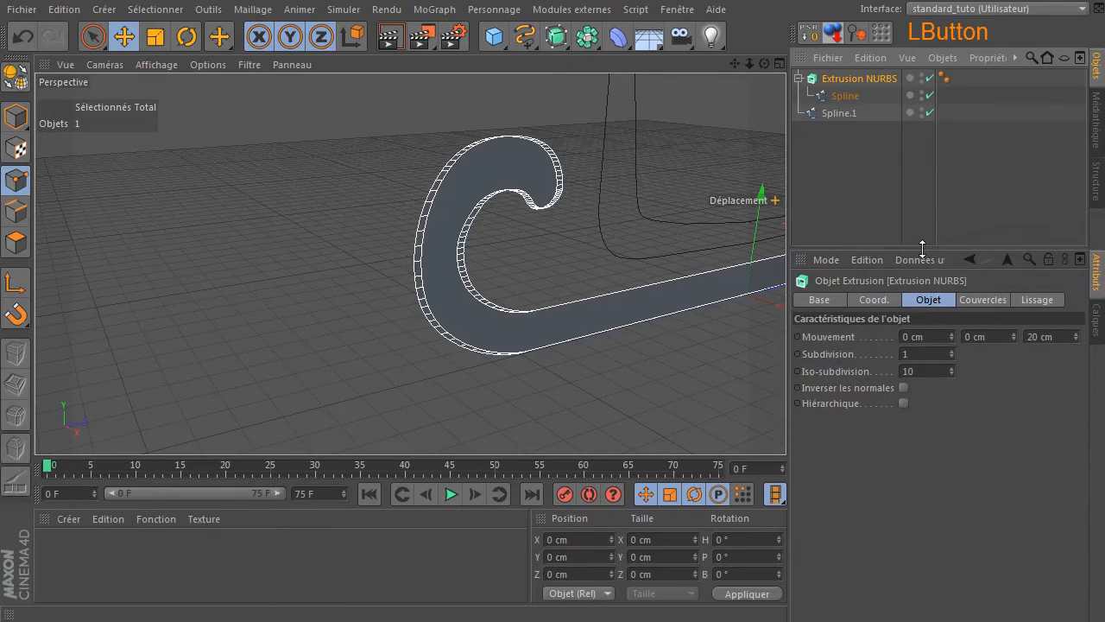
left_click(1063, 335)
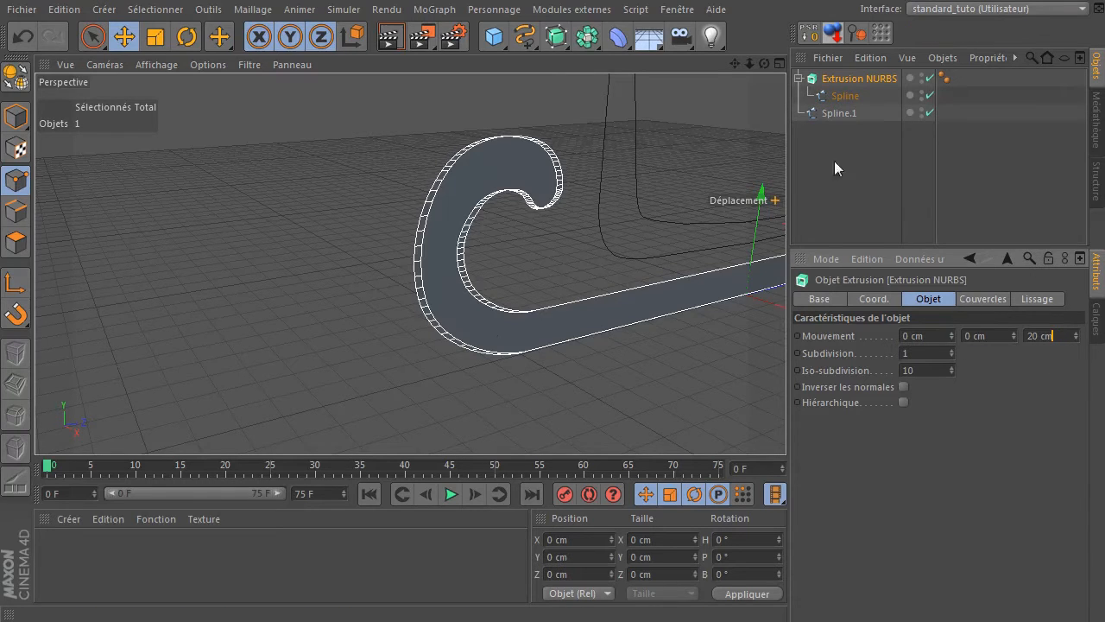
left_click_drag(729, 63, 636, 279)
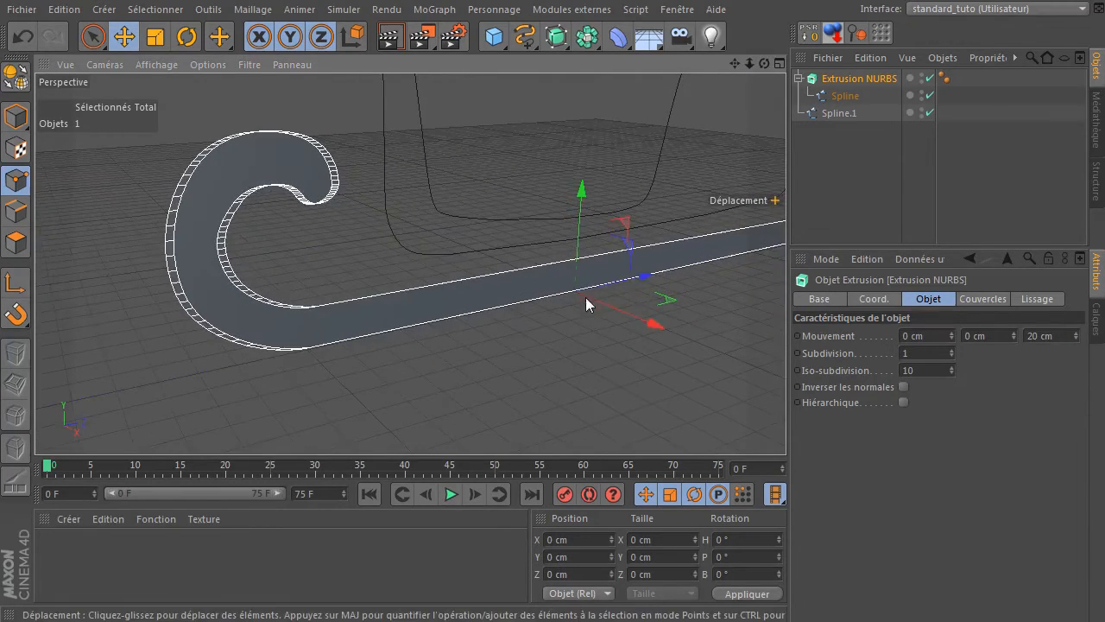
left_click_drag(1070, 335, 933, 338)
type("0")
key("Return")
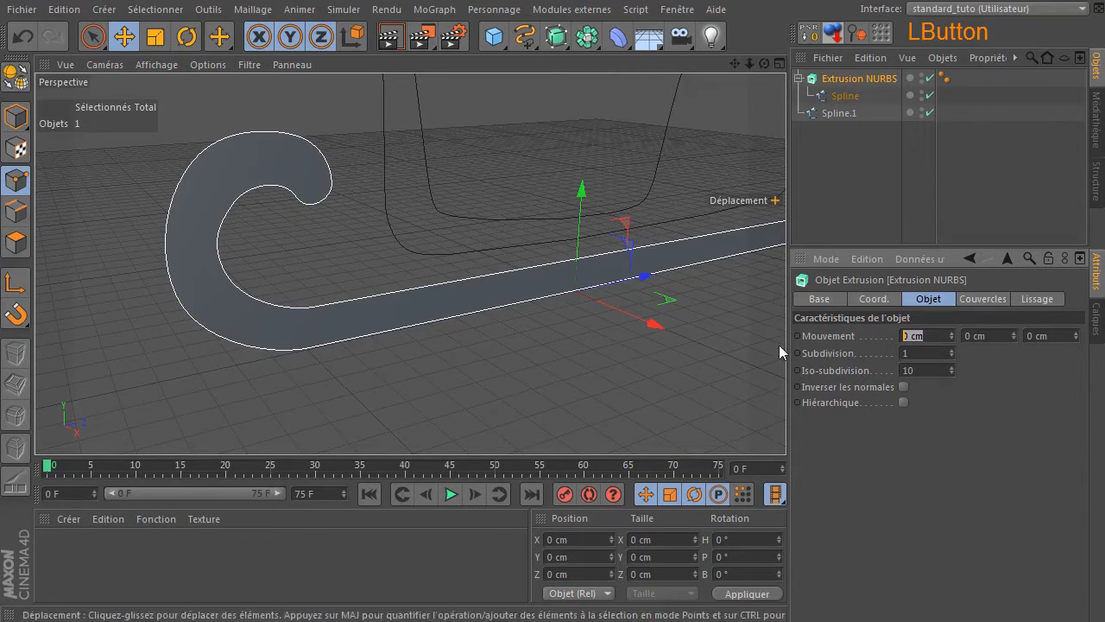
Try X movement values of 20, 30 and 40 cm for the runner extrusion and view its thickness in perspective
type("20")
key("Return")
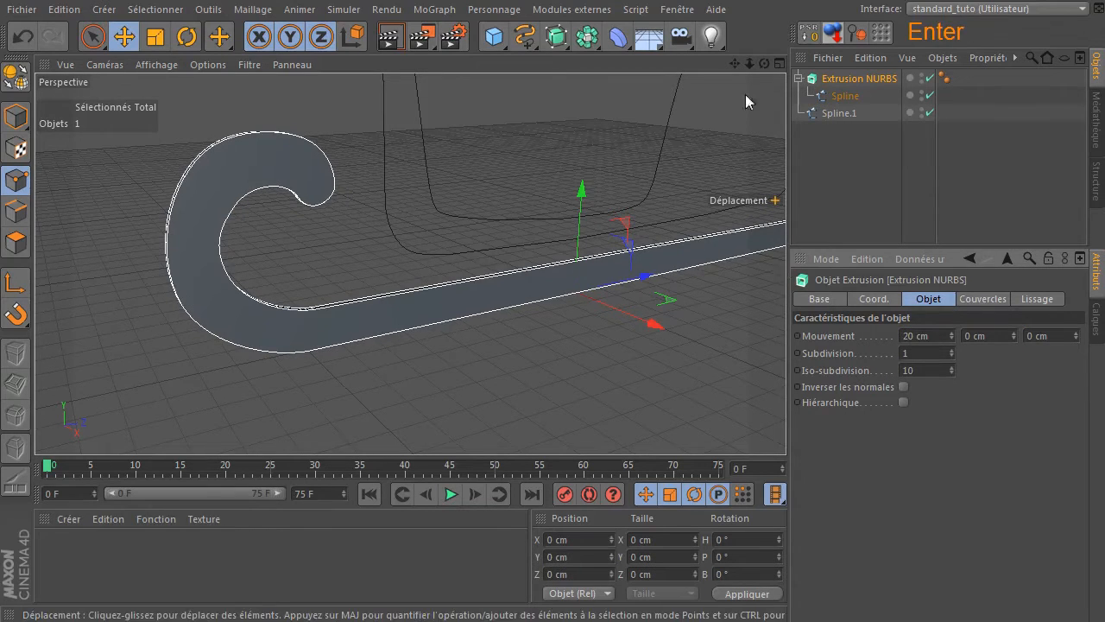
left_click_drag(764, 64, 674, 65)
left_click(932, 335)
type("30")
key("Return")
left_click(924, 335)
type("40")
key("Return")
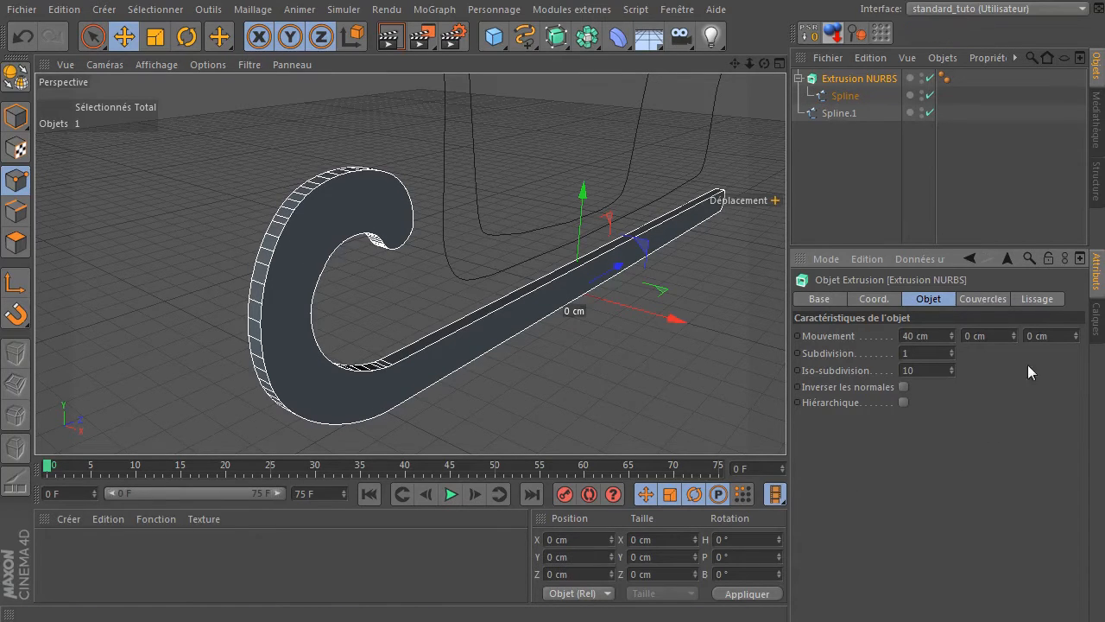
Set the runner extrusion's X movement to 60 cm
left_click(922, 335)
type("60")
key("Return")
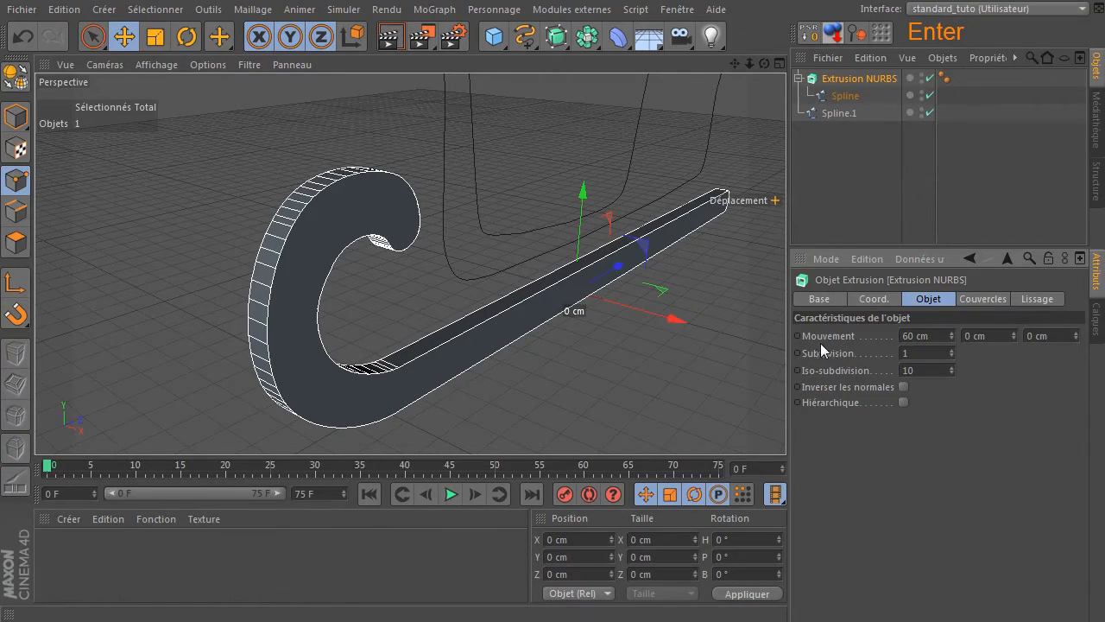
Widen the area for the runner extrusion's attributes and set both its start and end caps to Couvercle et biseau
left_click(976, 300)
left_click_drag(787, 334, 729, 341)
left_click(964, 337)
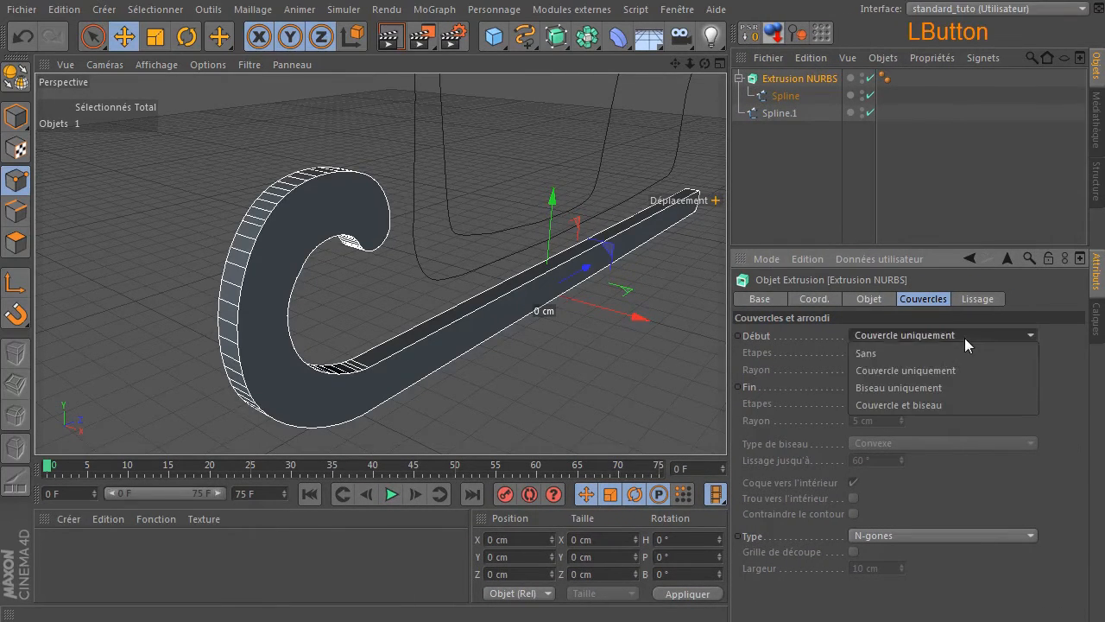
left_click(934, 408)
left_click(961, 385)
left_click(936, 454)
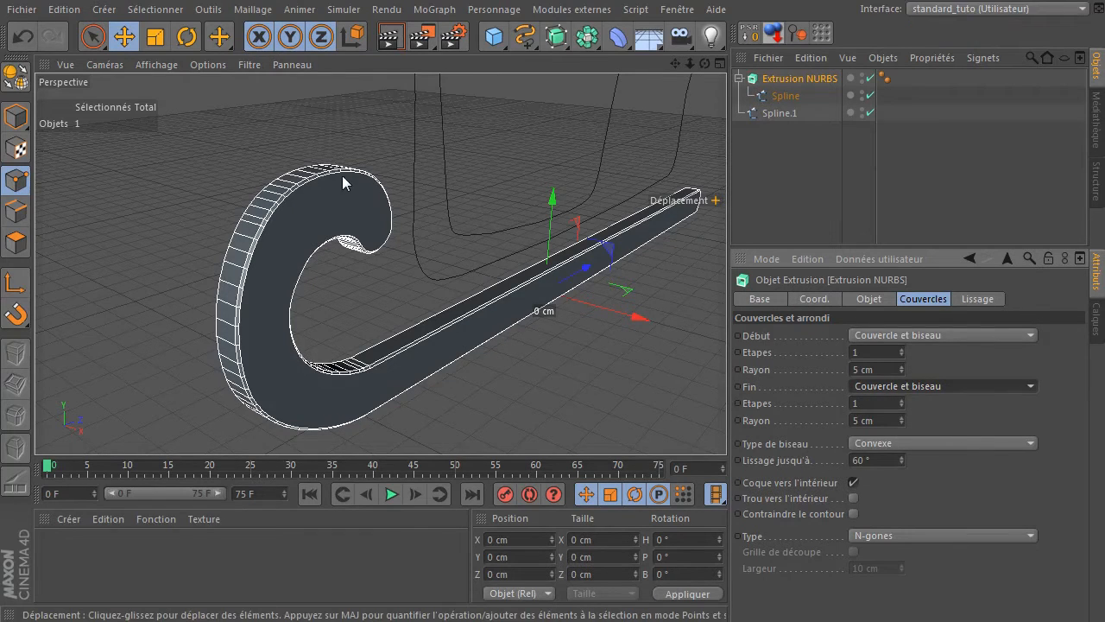
Set the bevel steps to 3 for both the start and end caps of the runner extrusion
left_click(875, 352)
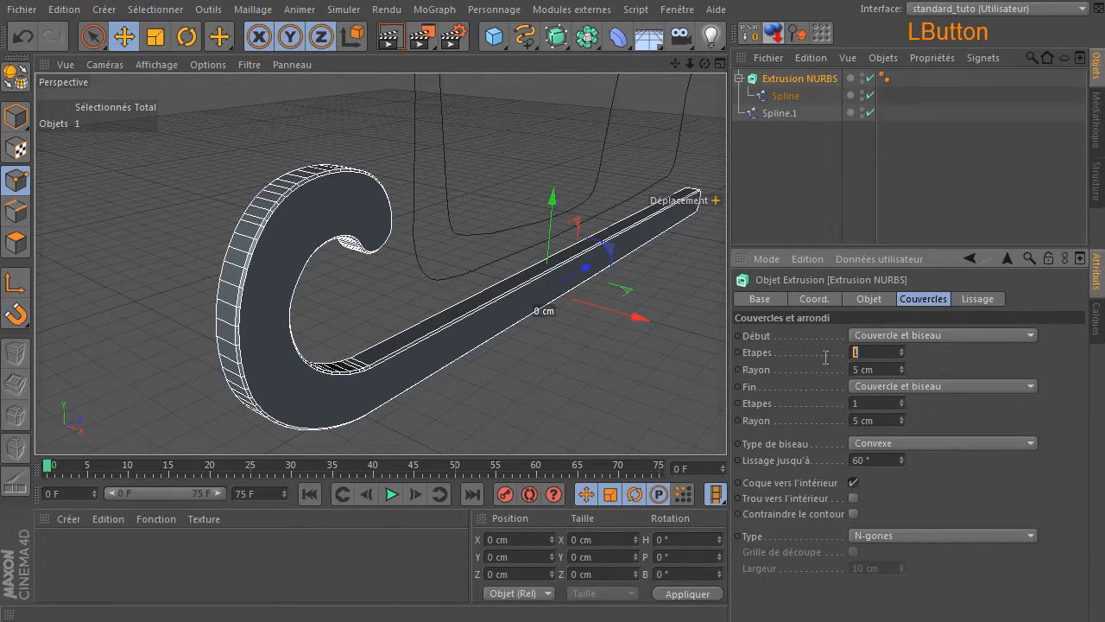
type("3")
left_click(876, 403)
type("3")
left_click(928, 409)
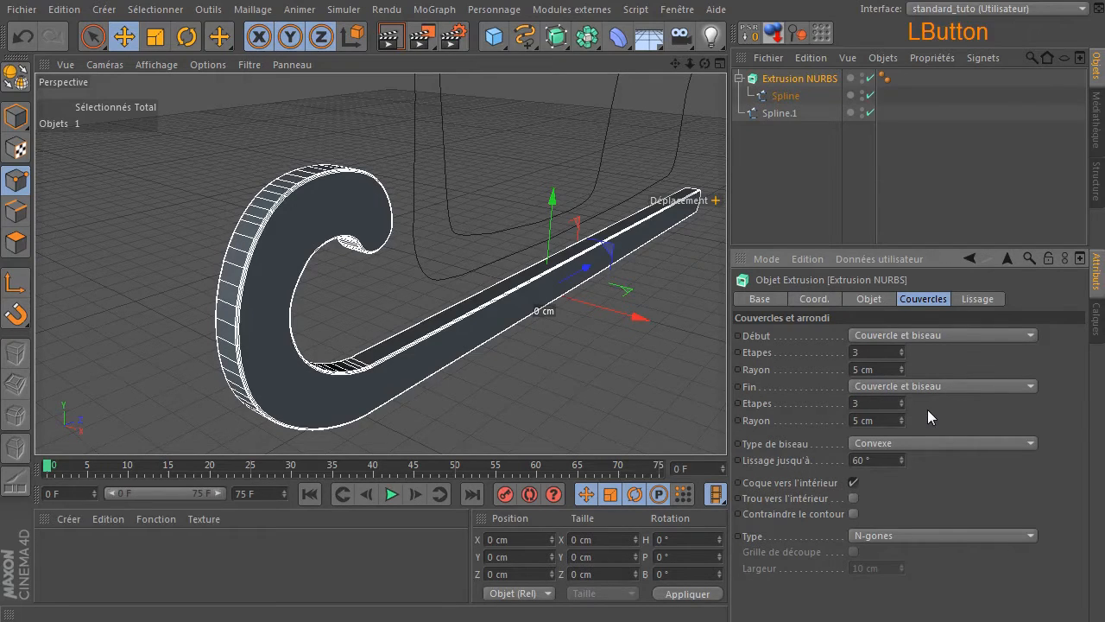
Try bevel radii of 2 cm and 3 cm on both caps of the runner extrusion
left_click(879, 369)
type("2")
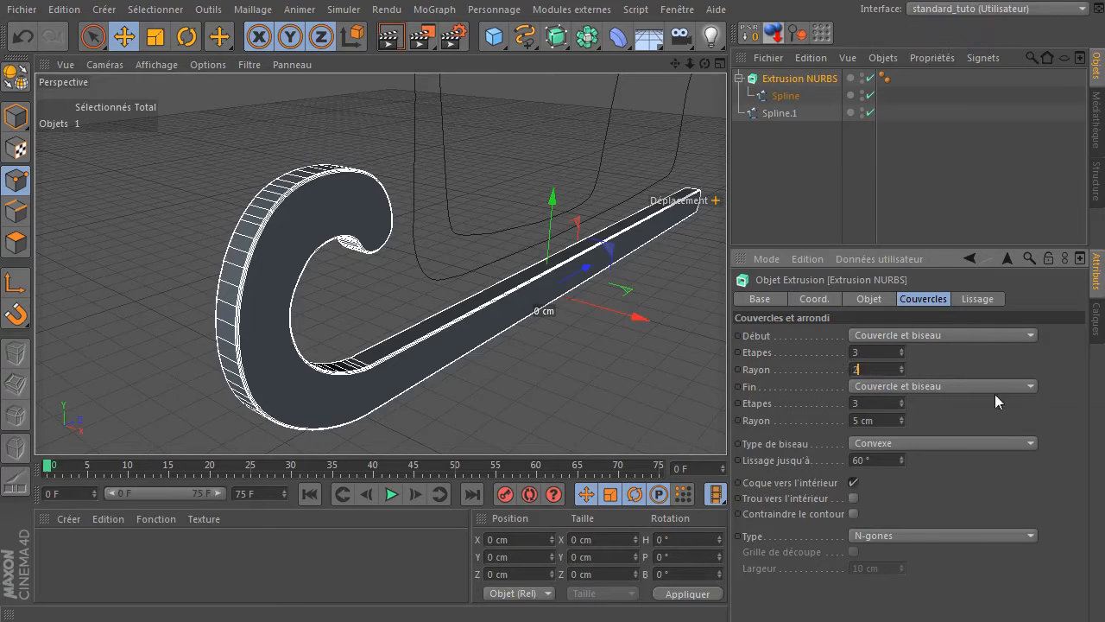
left_click(877, 421)
type("2")
key("Return")
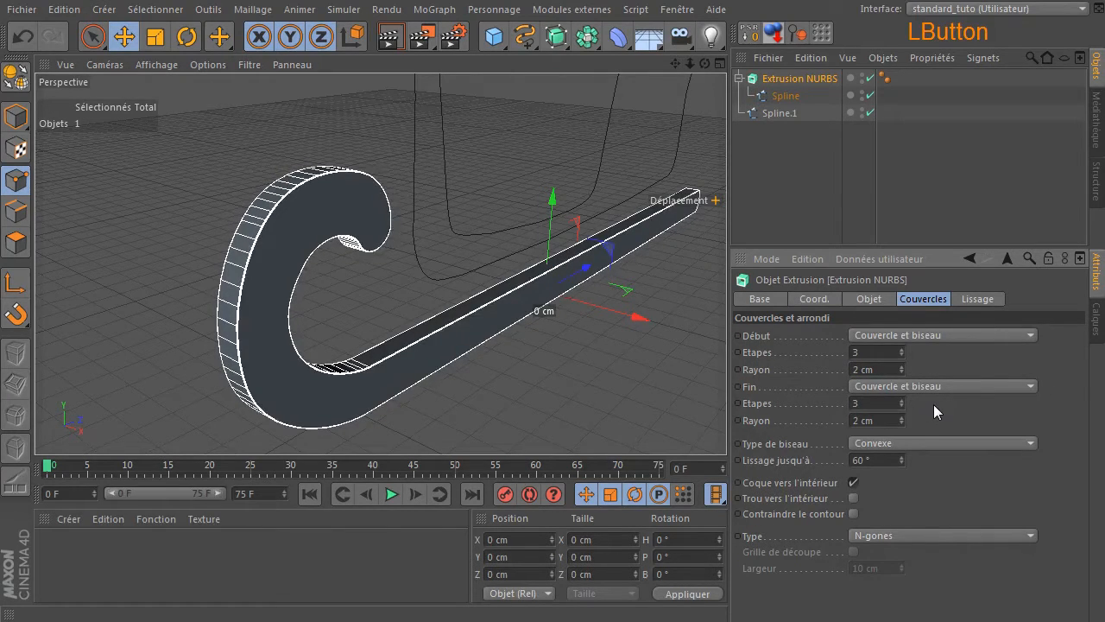
left_click(859, 370)
type("3")
left_click(863, 420)
type("3")
key("Return")
Set the bevel radius to 4 cm on both the start and end caps of the runner extrusion
left_click(864, 369)
type("4")
left_click(898, 419)
type("4")
key("Return")
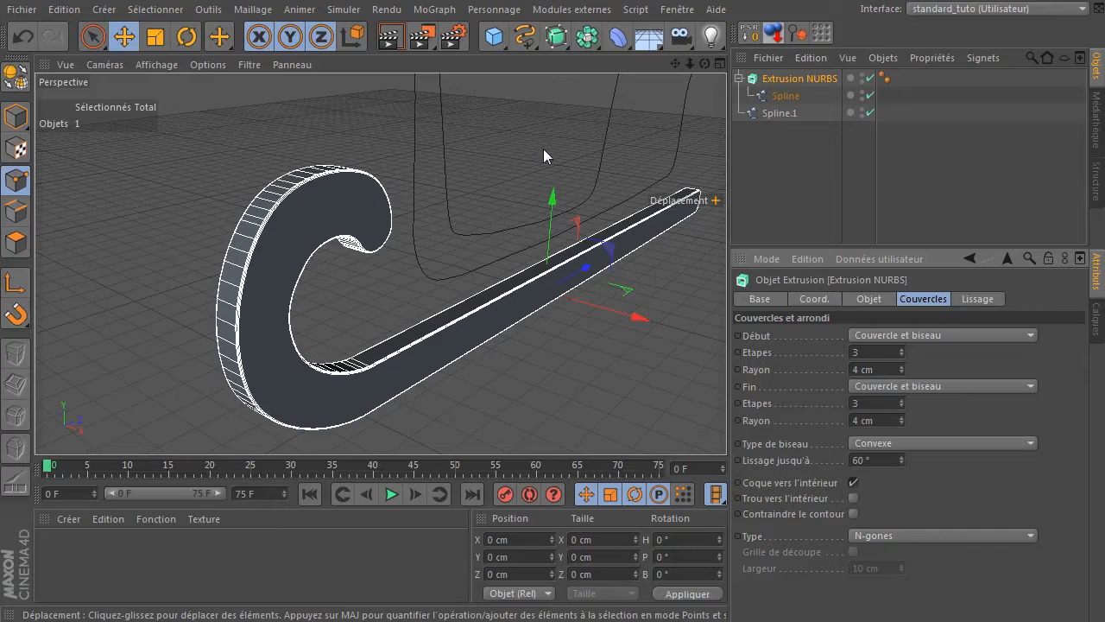
Render the perspective view to examine the runner's bevelled edges, and inspect the extrusion from farther away
left_click(388, 38)
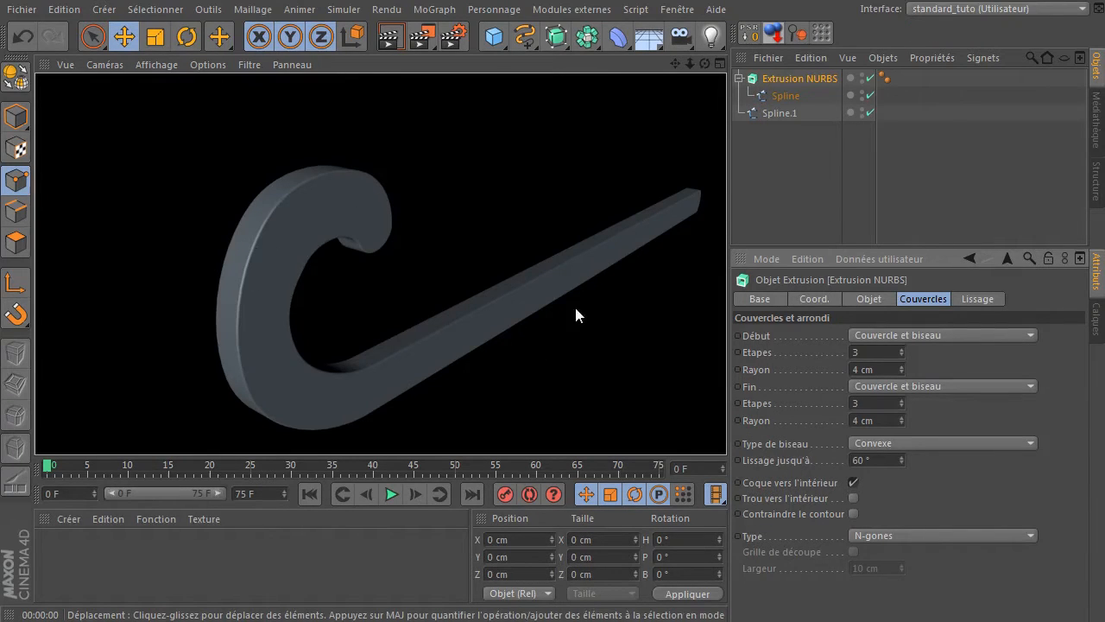
left_click(778, 188)
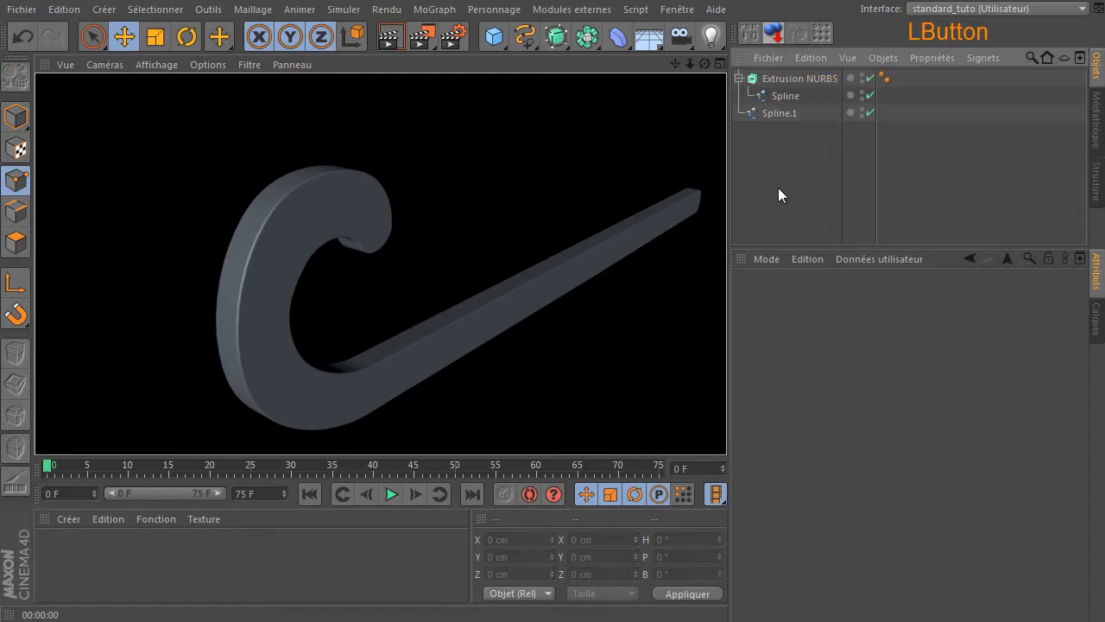
left_click_drag(688, 66, 642, 69)
left_click(788, 81)
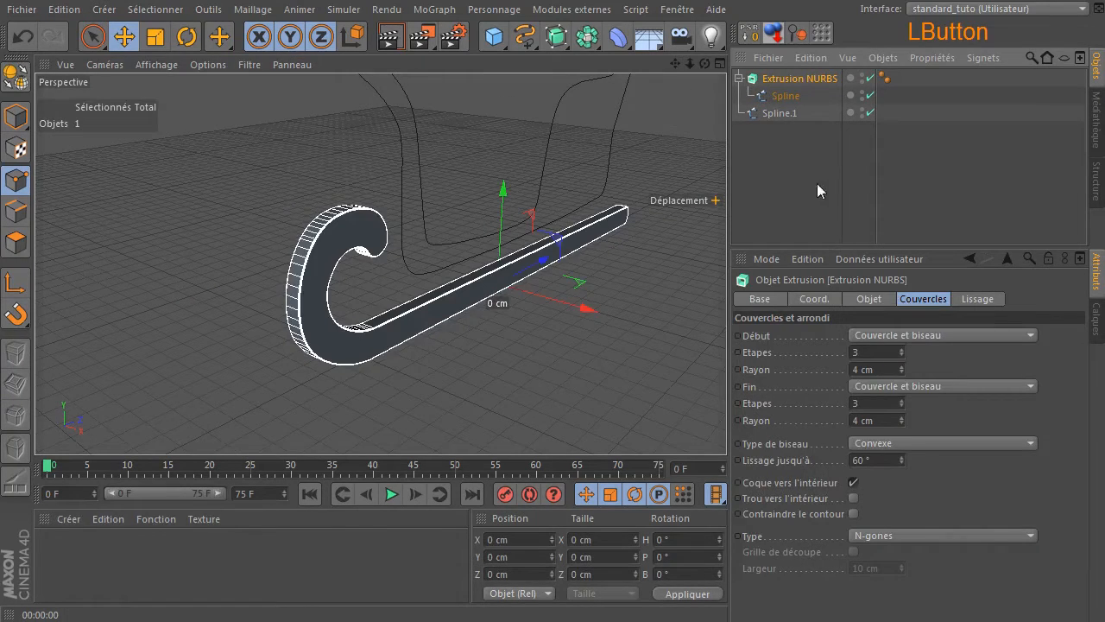
Add a second Extrusion NURBS object, make the body spline Spline.1 its child, and select the new extrusion
left_click_drag(546, 43, 781, 173)
left_click(786, 113)
left_click_drag(767, 116, 780, 132)
left_click_drag(675, 63, 648, 134)
left_click(822, 113)
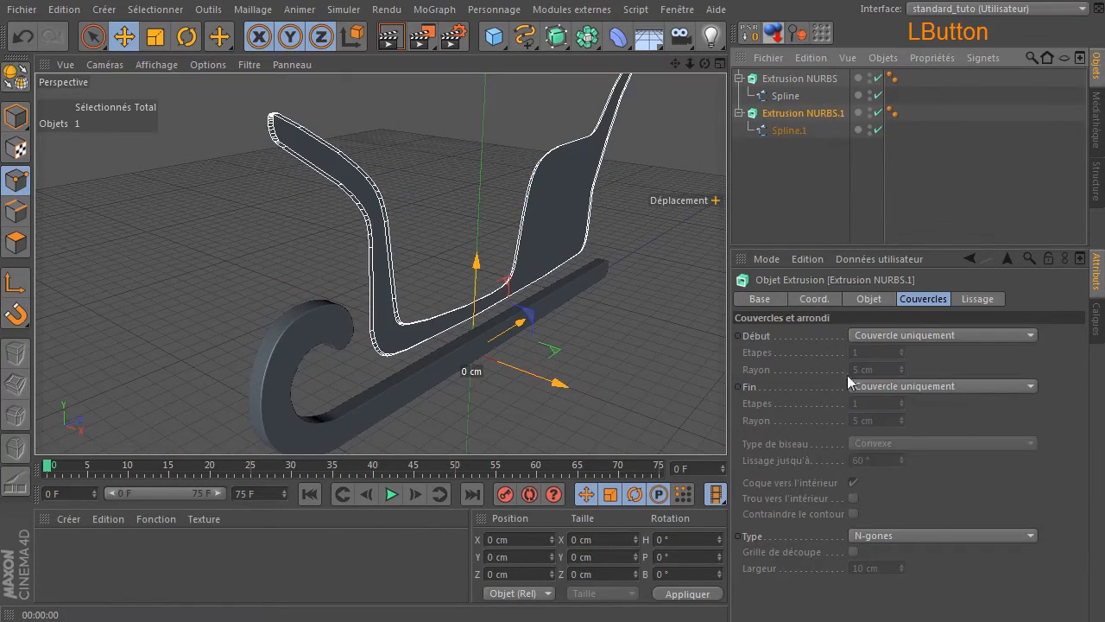
Set the body extrusion's Z movement to 0 cm
left_click(887, 298)
left_click(1008, 335)
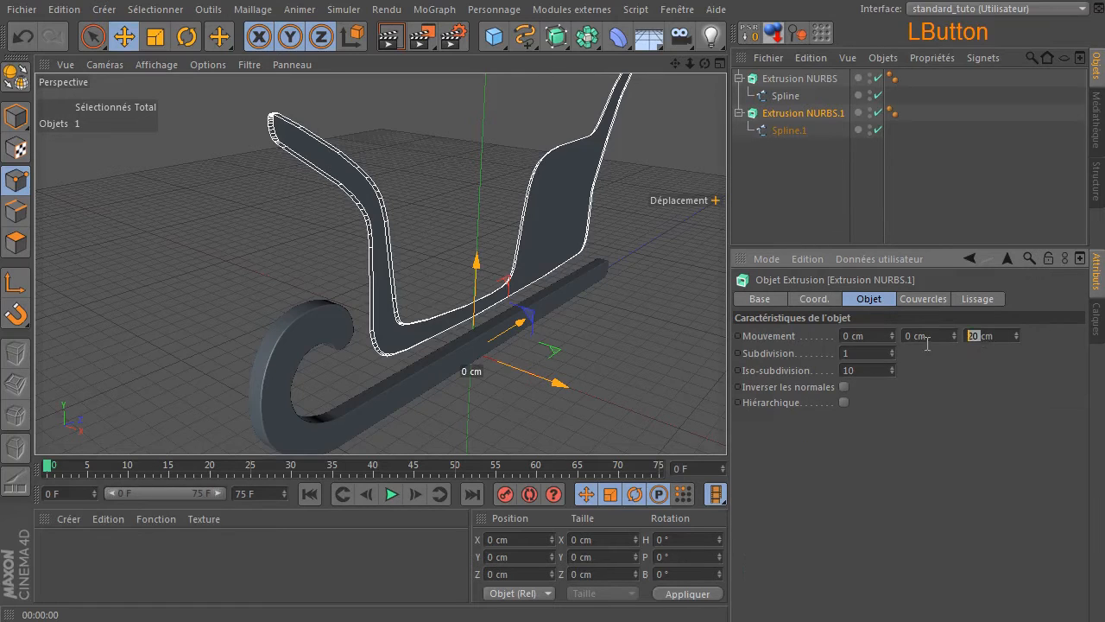
type("0")
key("Return")
Try an X movement of 70 cm for the body extrusion
left_click(873, 335)
type("70")
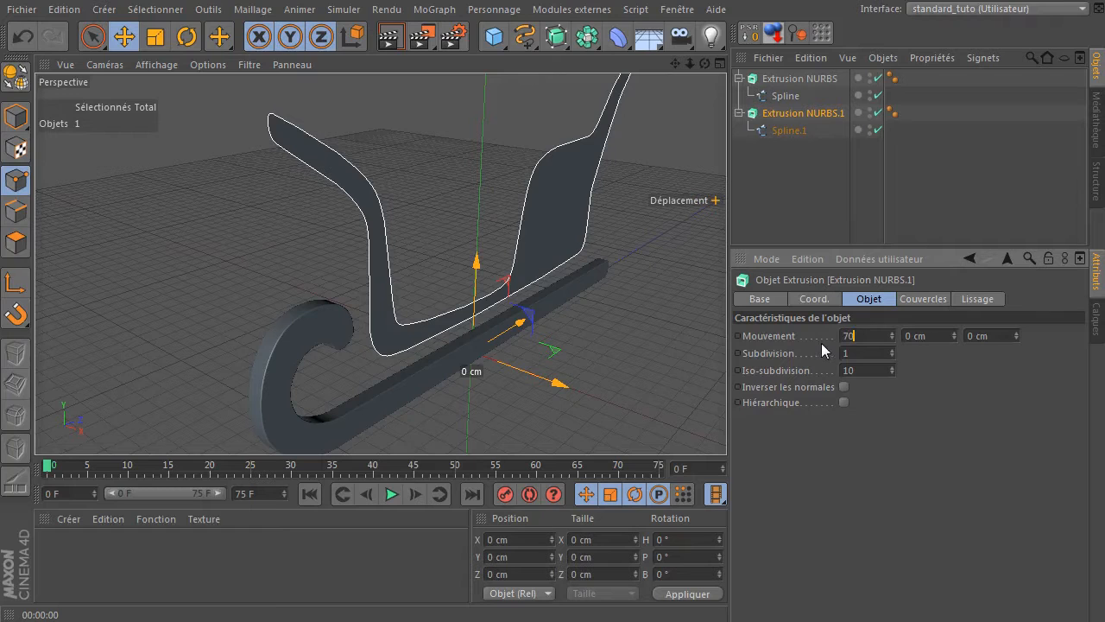
key("Return")
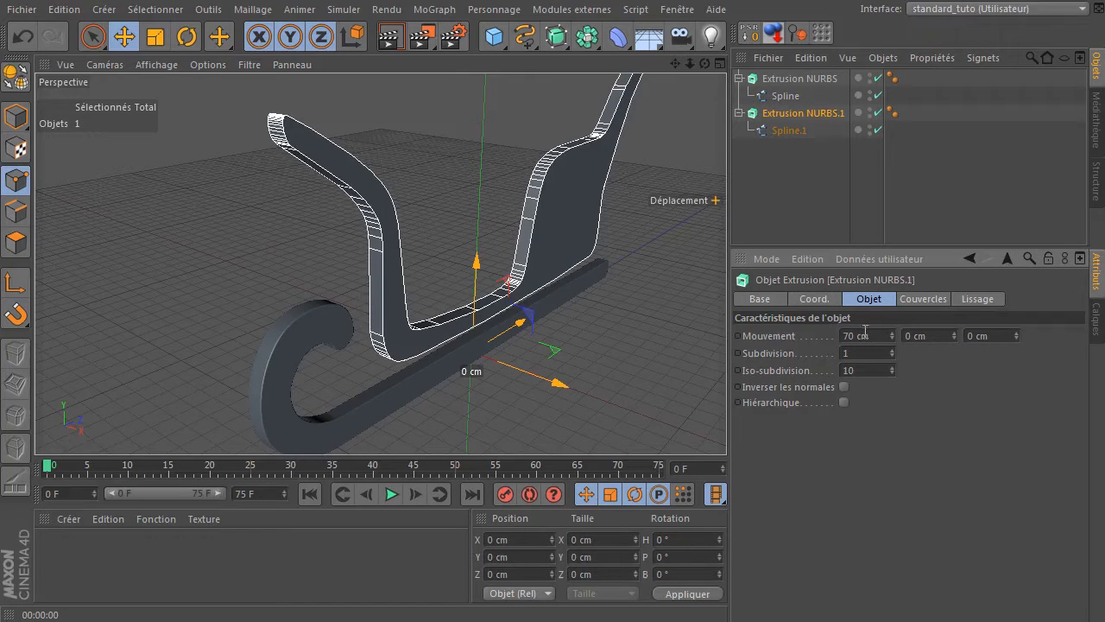
Set the body extrusion's X movement to 60 cm
left_click(866, 335)
type("6")
left_click(896, 441)
Set both the start and end caps of the body extrusion to Couvercle et biseau
left_click(924, 305)
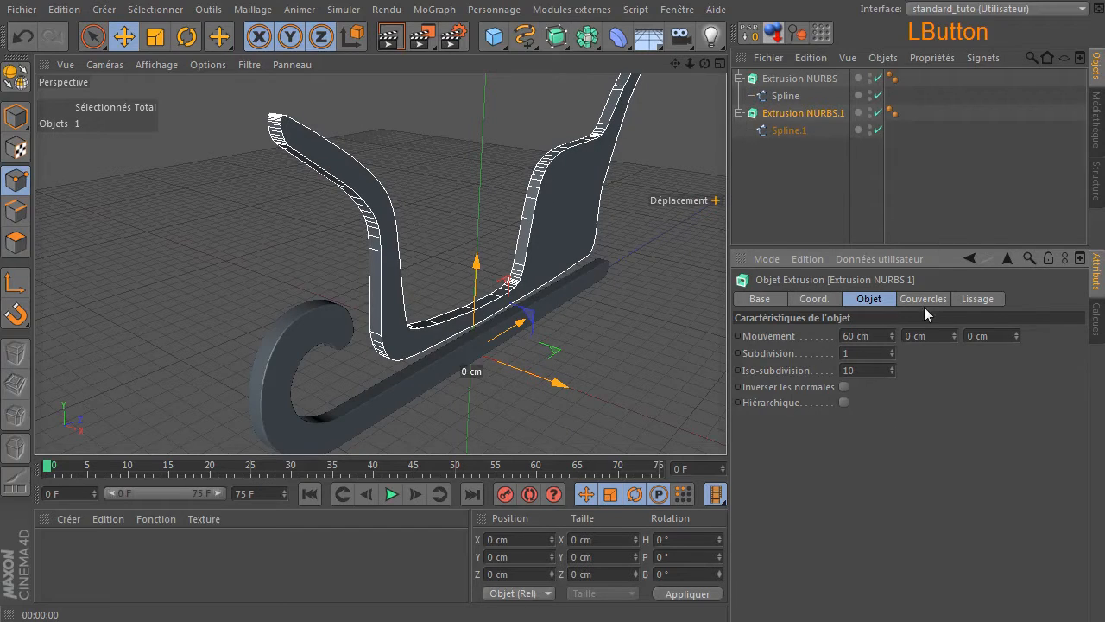
left_click(904, 336)
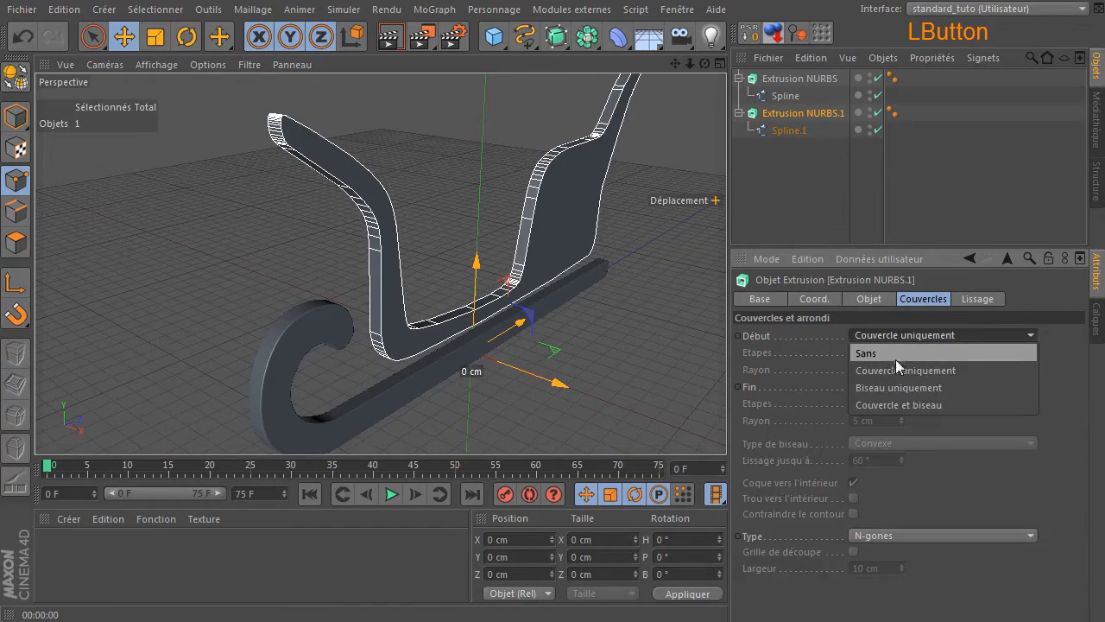
left_click(890, 403)
left_click(939, 386)
left_click(922, 457)
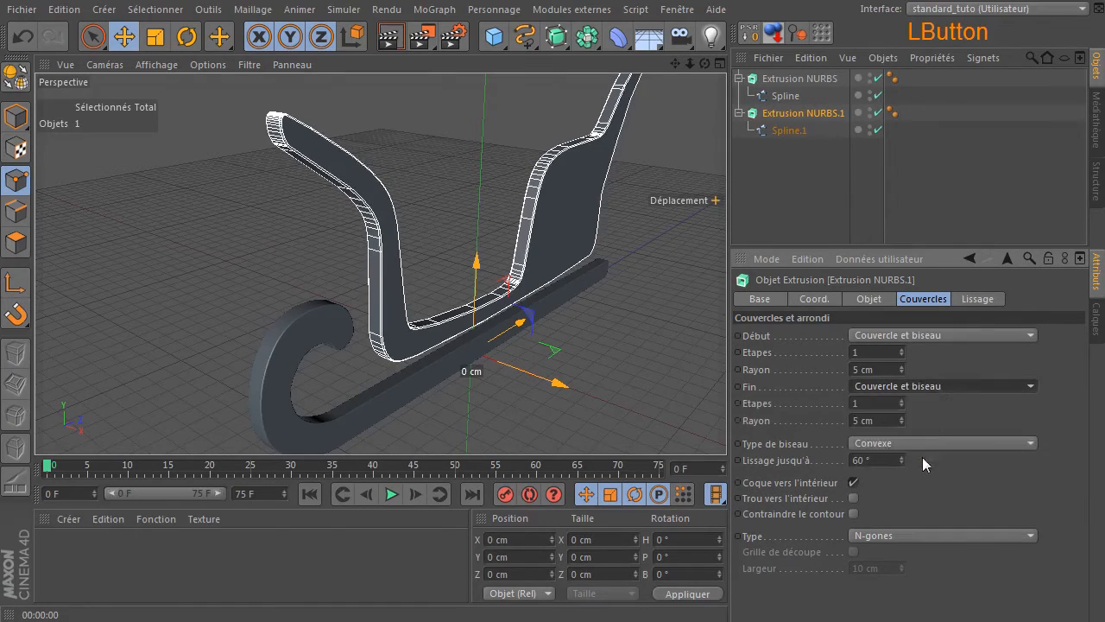
Give both caps of the body extrusion 3 bevel steps and a 4 cm bevel radius
left_click(879, 355)
left_click(879, 403)
type("3")
left_click(864, 370)
type("4")
left_click(891, 418)
type("4")
key("Return")
Render the perspective view close up and from farther away to examine the bevelled runner and body, with nothing selected
left_click(393, 37)
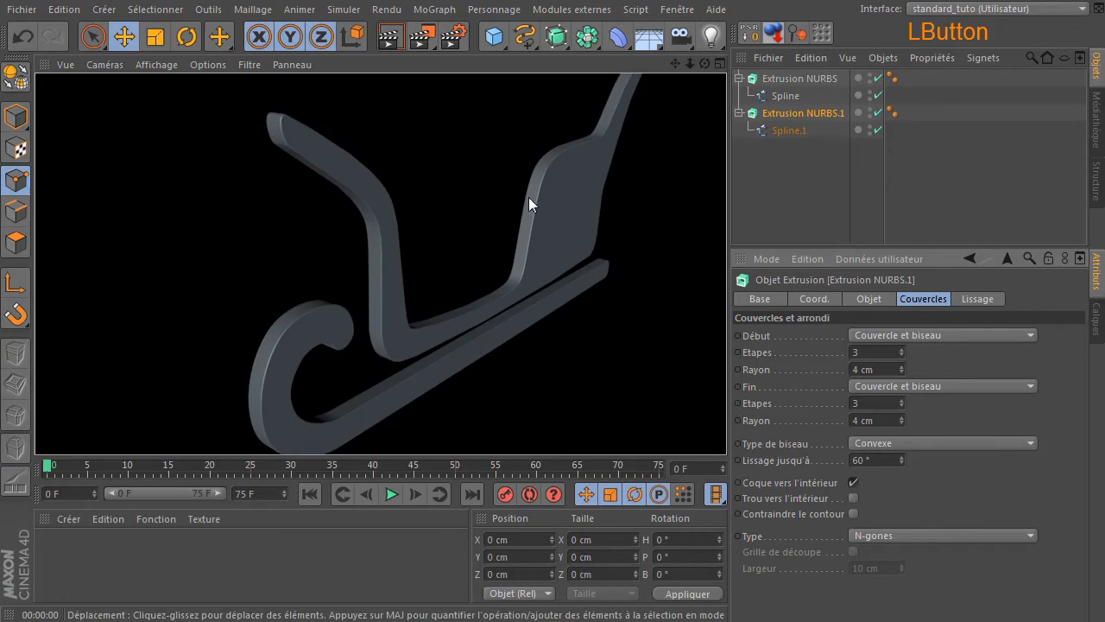
left_click(787, 156)
mouse_move(692, 62)
left_mouse_down()
mouse_move(613, 63)
mouse_move(649, 44)
mouse_move(701, 63)
left_mouse_up()
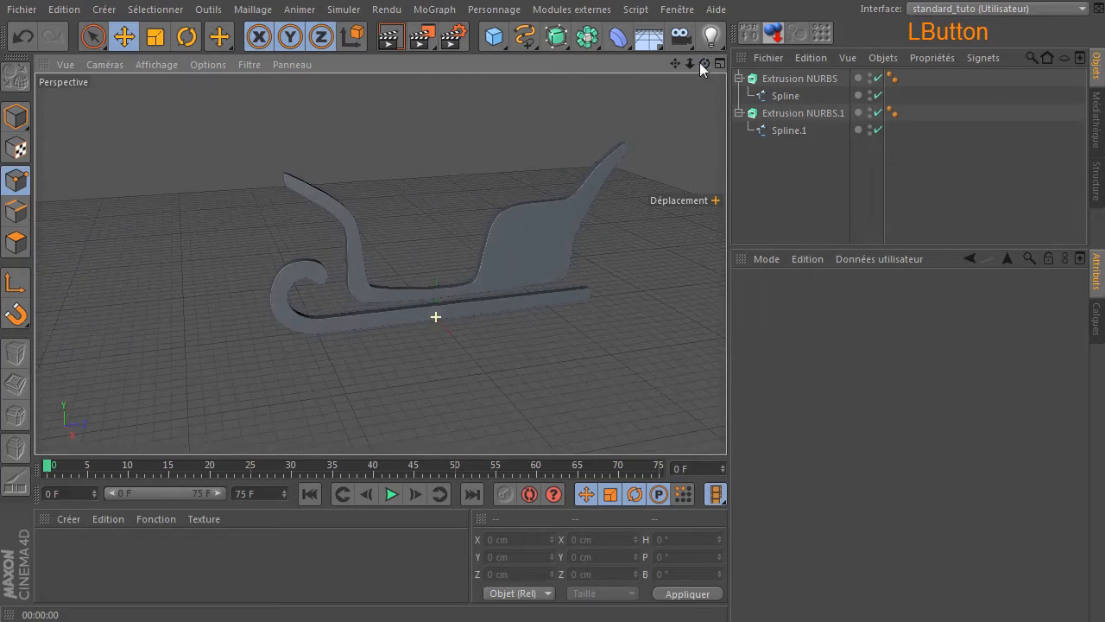
left_click(390, 37)
left_click(787, 169)
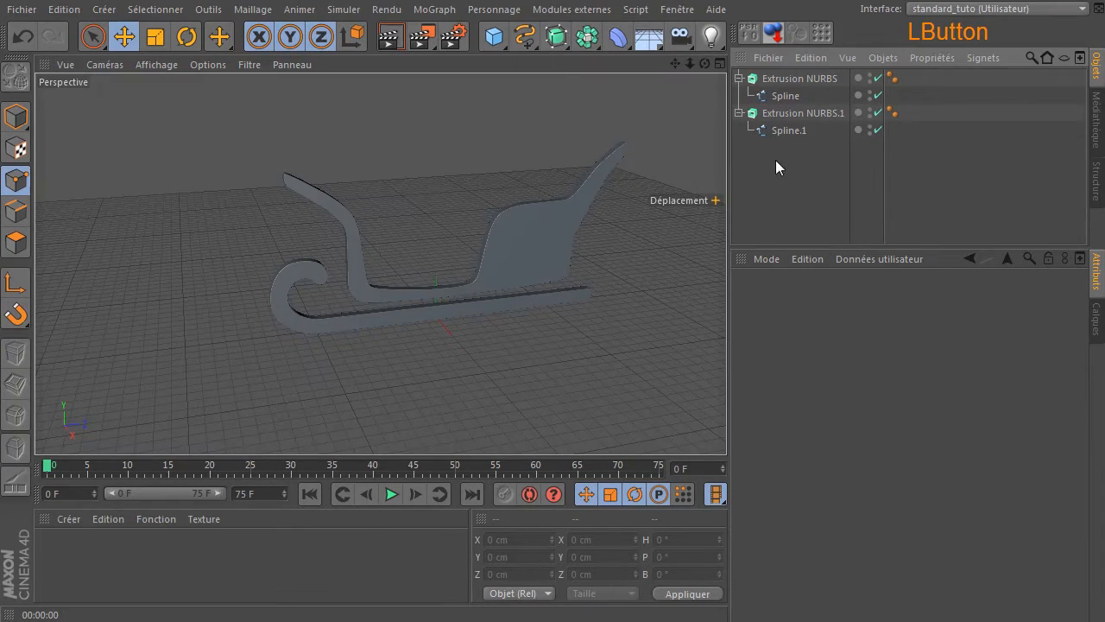
Switch to the right view and centre the runner and body profiles in it
middle_click(533, 304)
middle_click(239, 347)
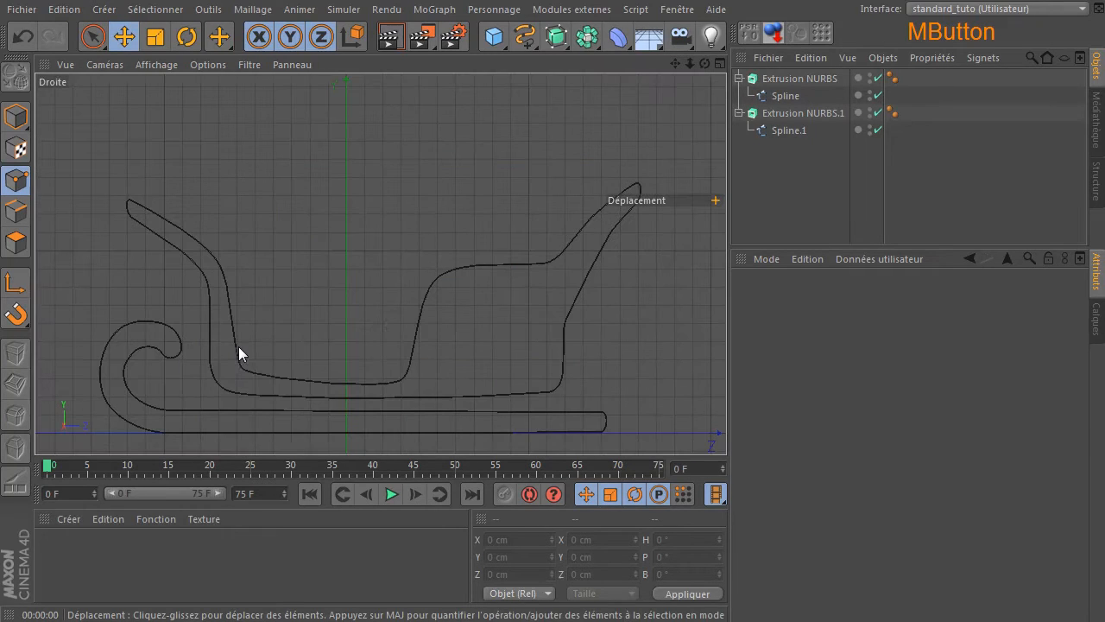
left_click_drag(675, 65, 680, 17)
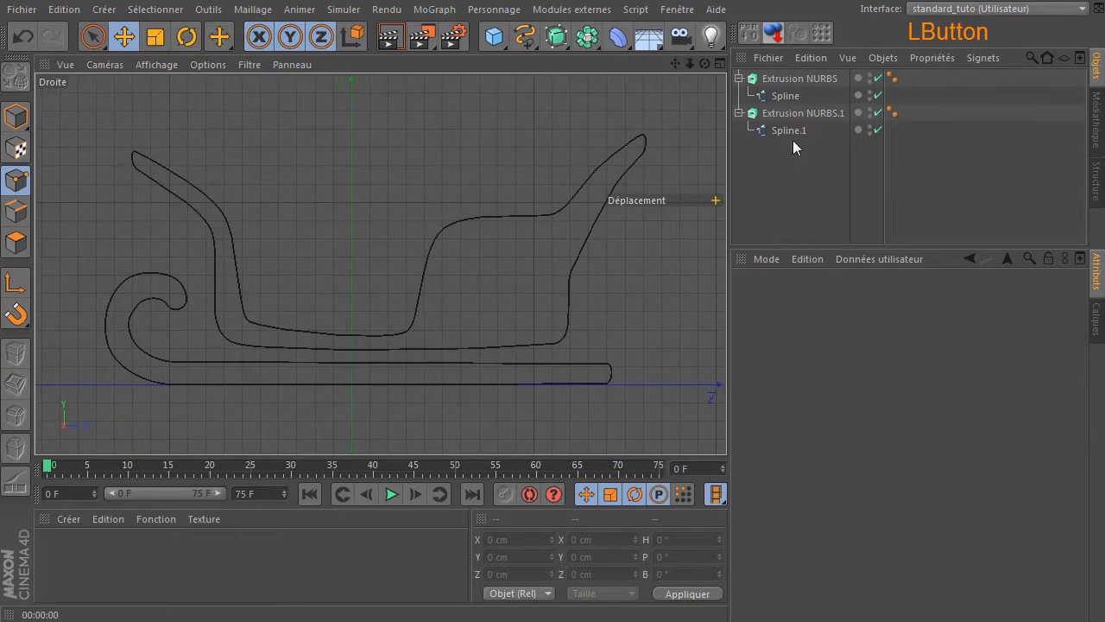
Disable the runner extrusion temporarily, select its spline, re-enable the extrusion and deselect everything
left_click(876, 79)
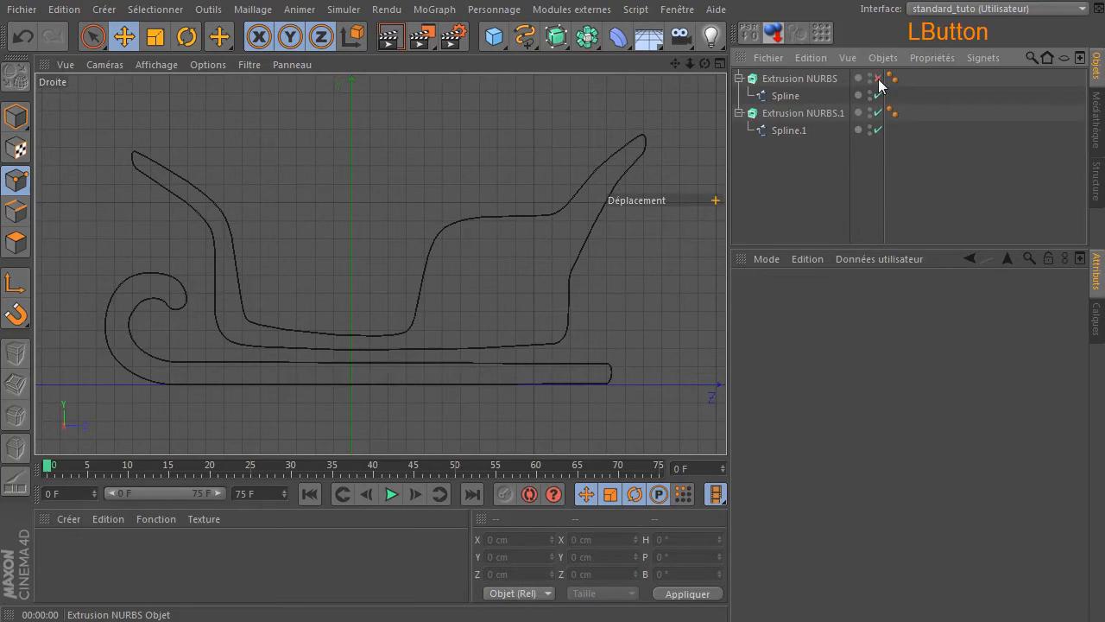
left_click(786, 97)
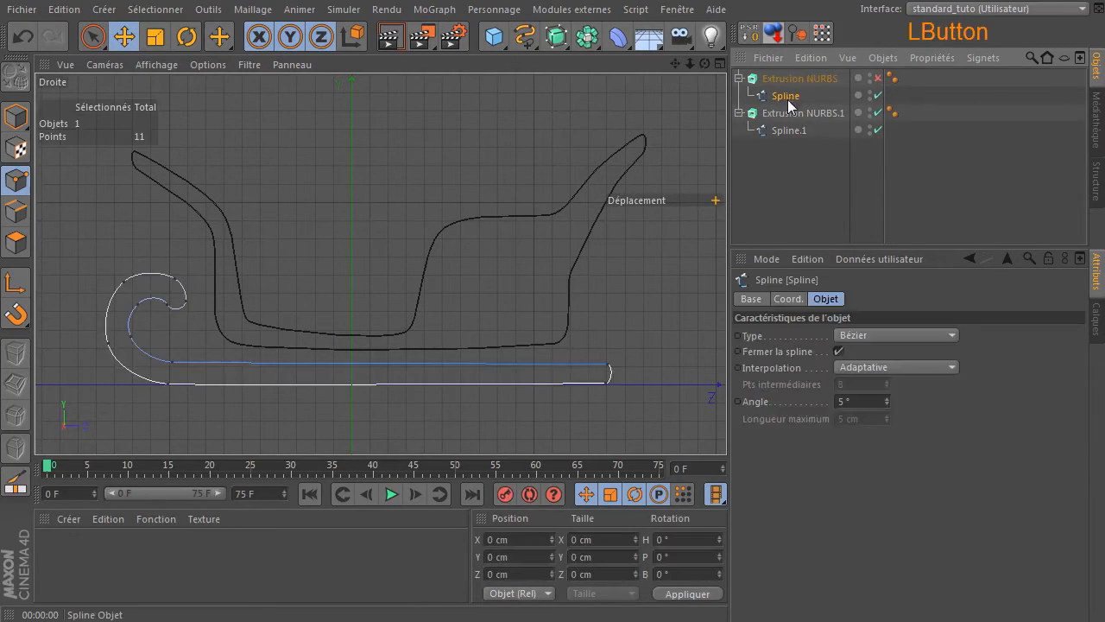
left_click(878, 78)
left_click(812, 202)
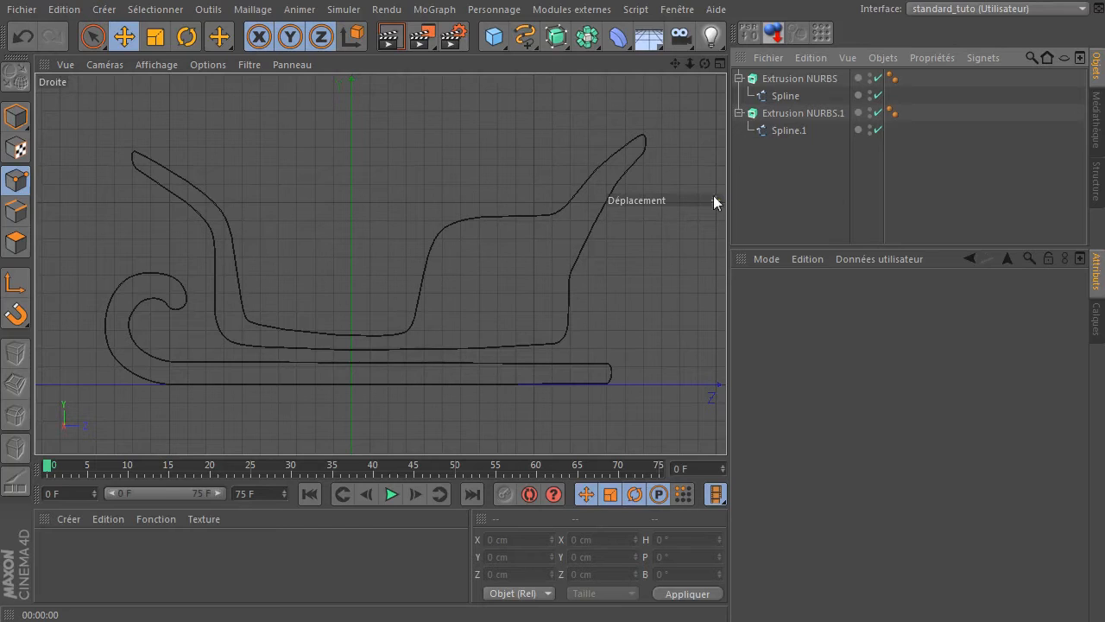
Start a linear spline at the body's front, running along the inside of its floor and backrest up to the rear tip, with six points
left_click_drag(675, 63, 380, 261)
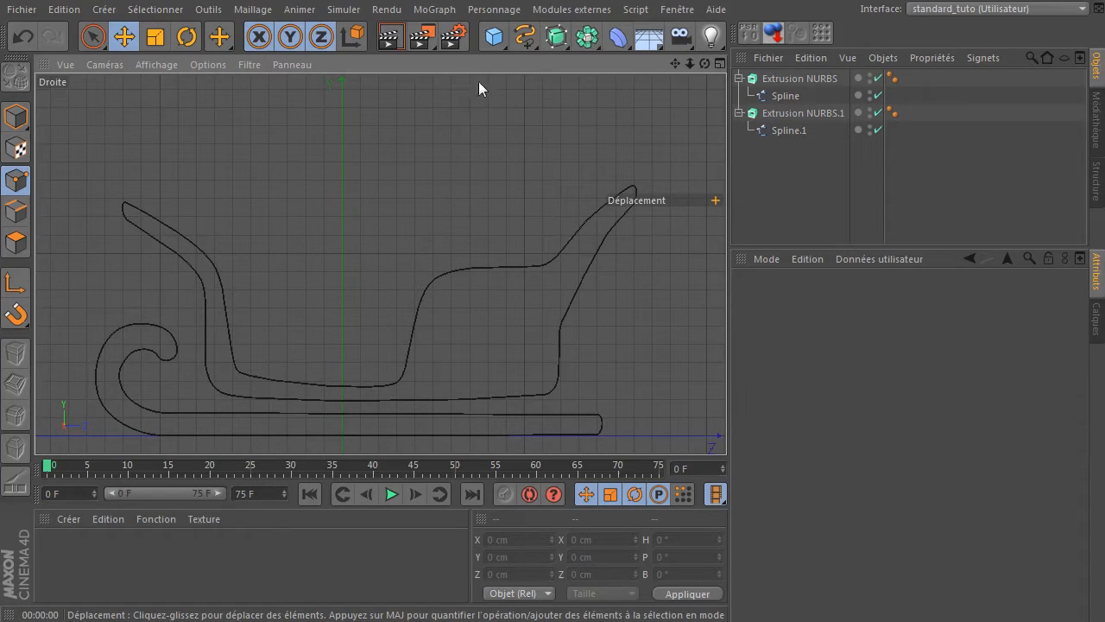
left_click(524, 37)
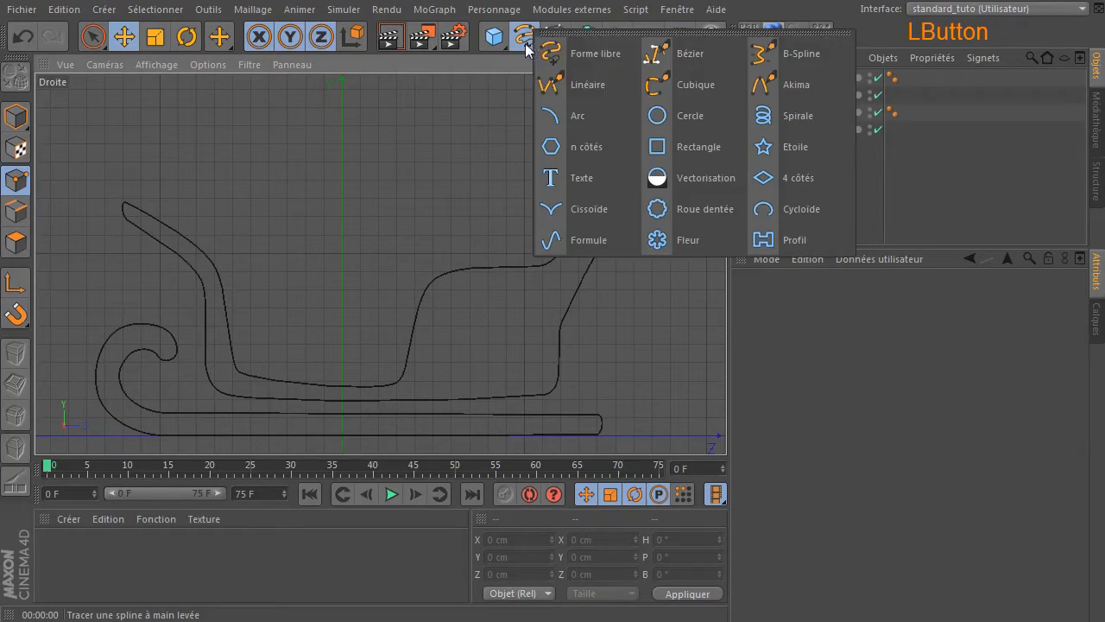
left_click(566, 86)
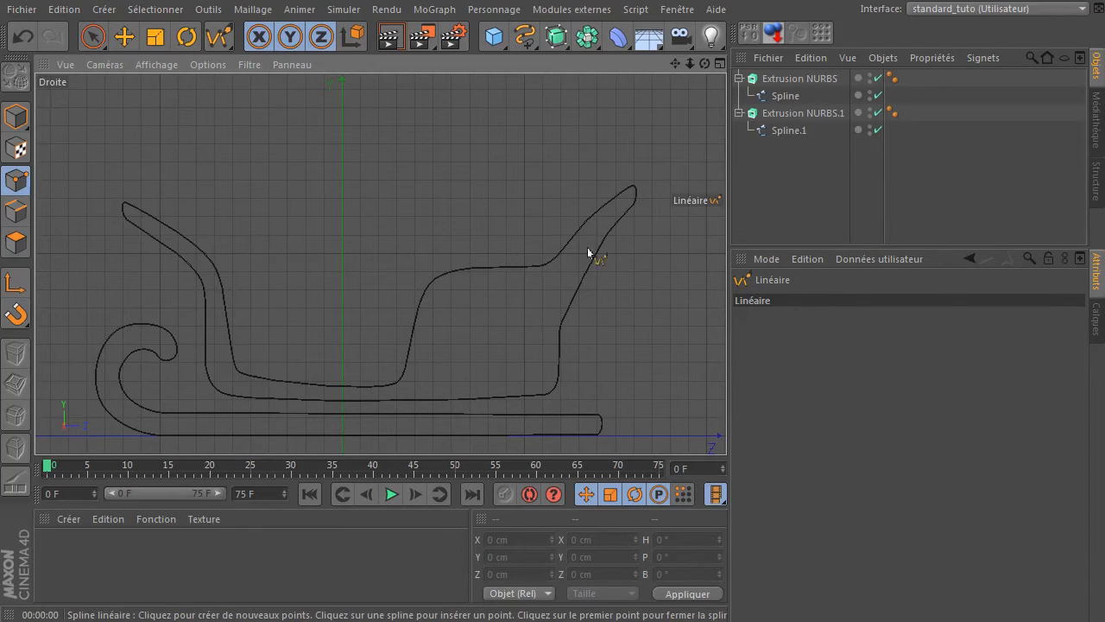
left_click(204, 268)
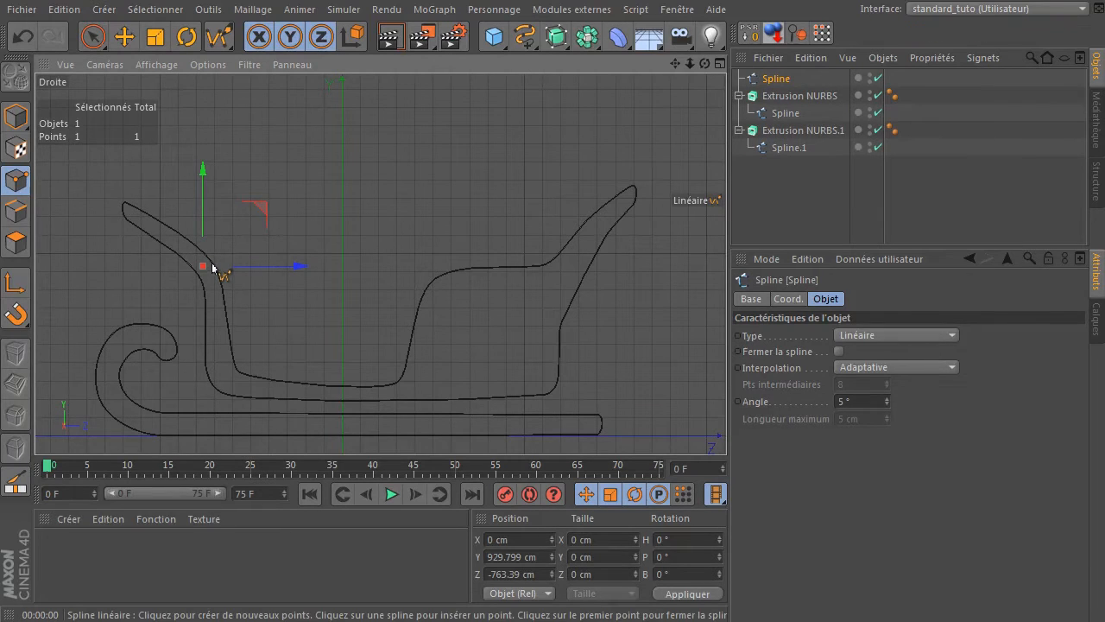
left_click(230, 387)
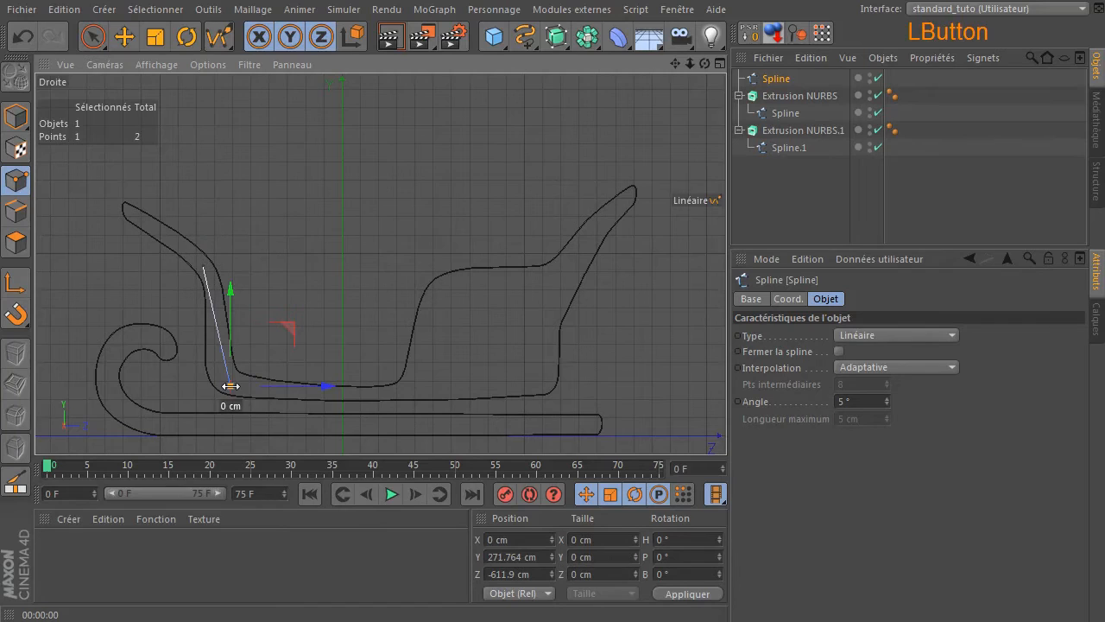
left_click(542, 384)
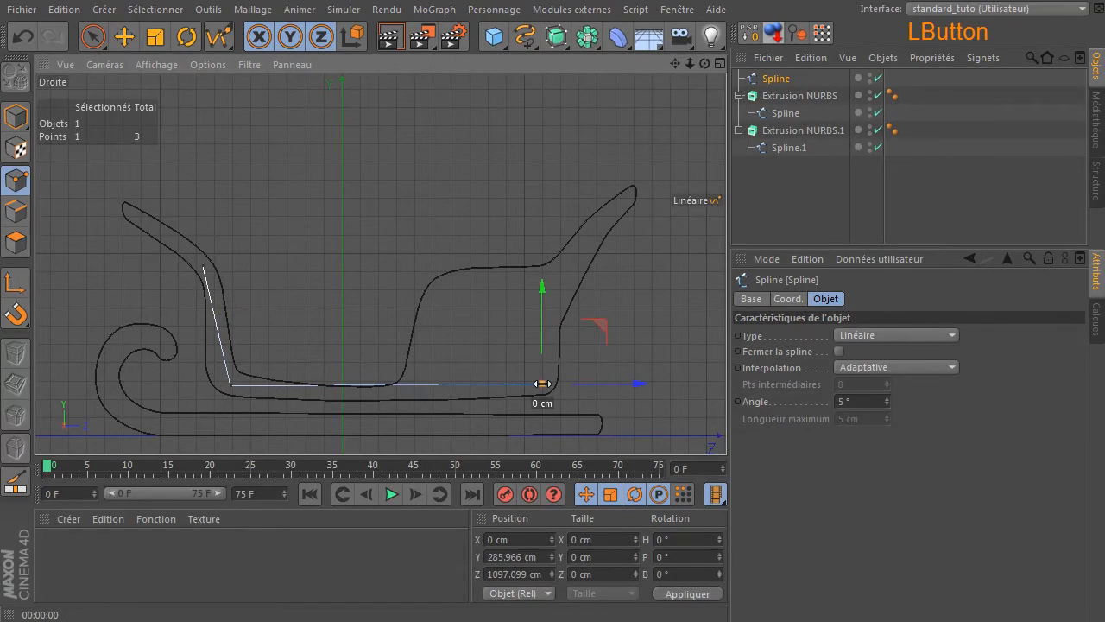
left_click(546, 321)
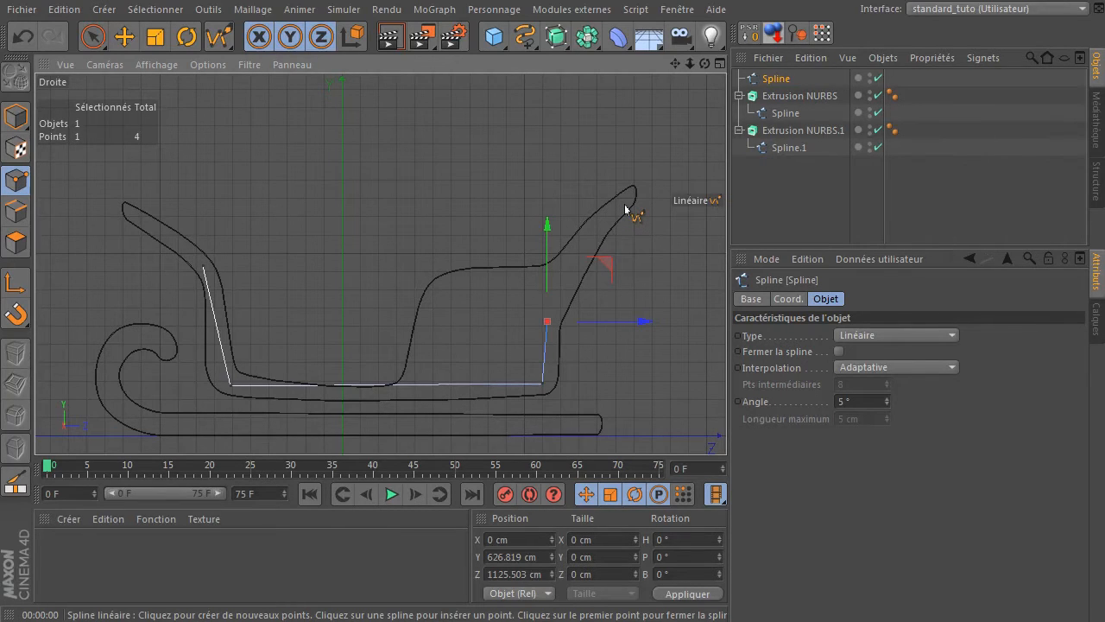
left_click(619, 209)
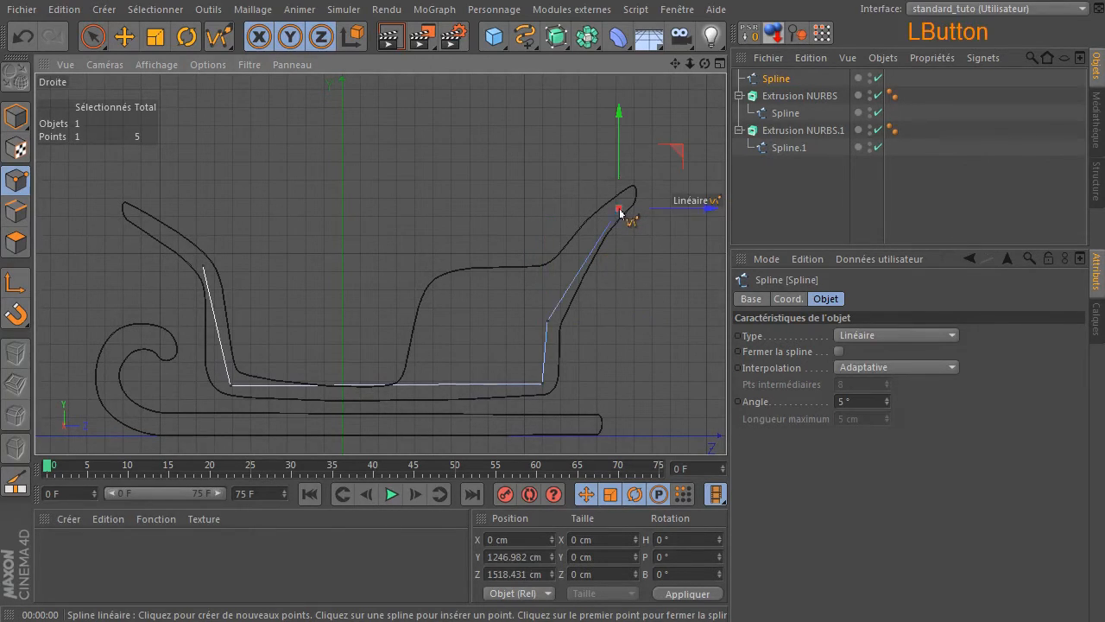
left_click(610, 204)
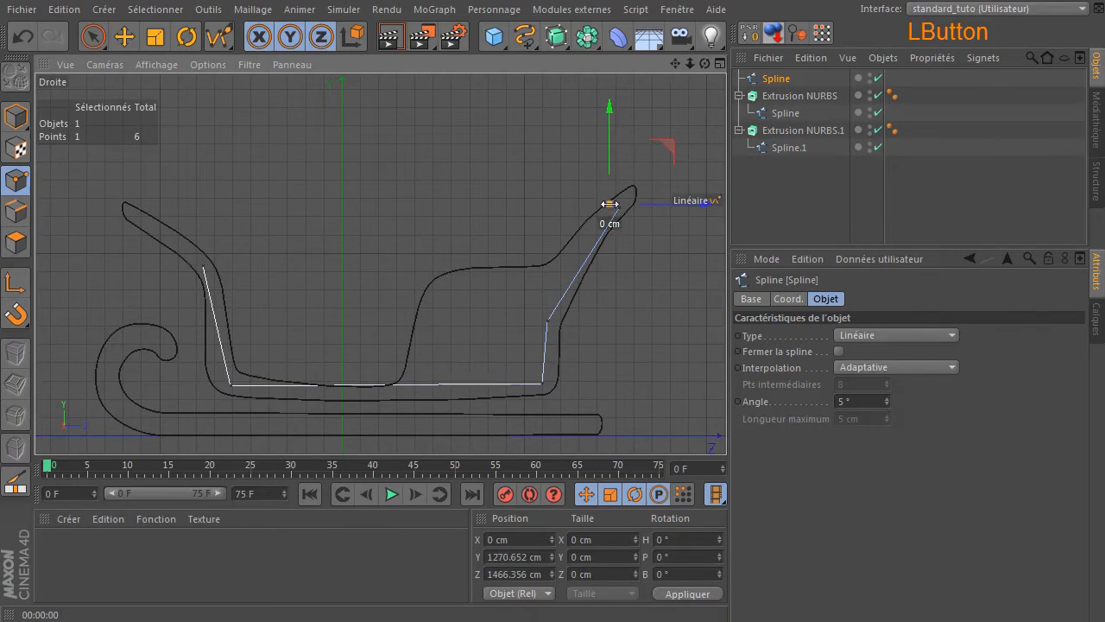
Continue the linear spline with seven points down the backrest, along two seat steps and the floor to the front, and close it
left_click(547, 269)
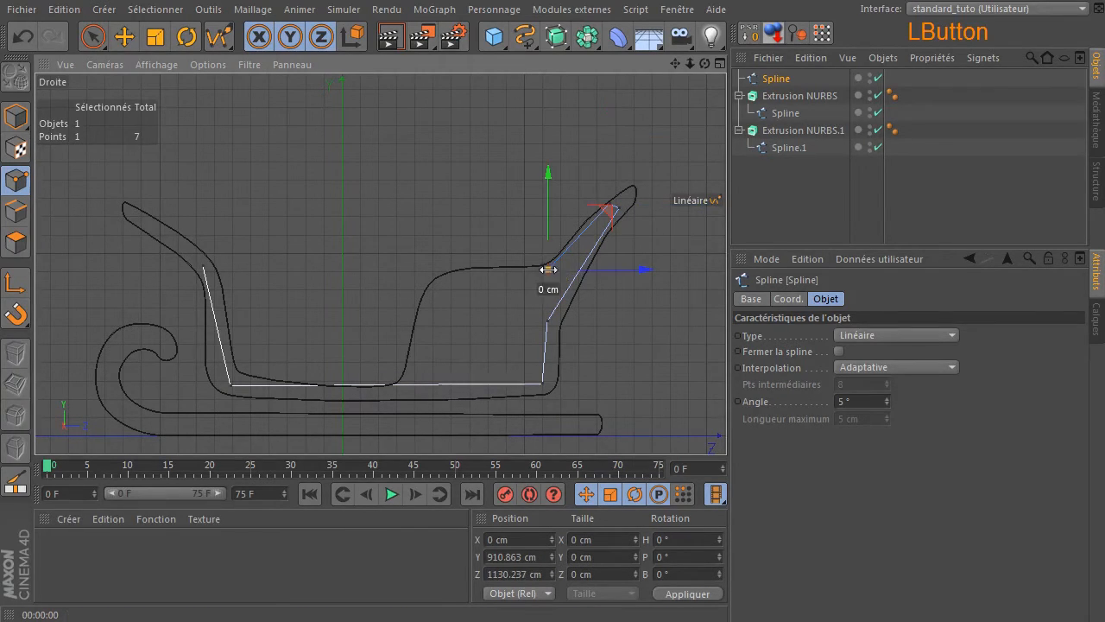
left_click(502, 273)
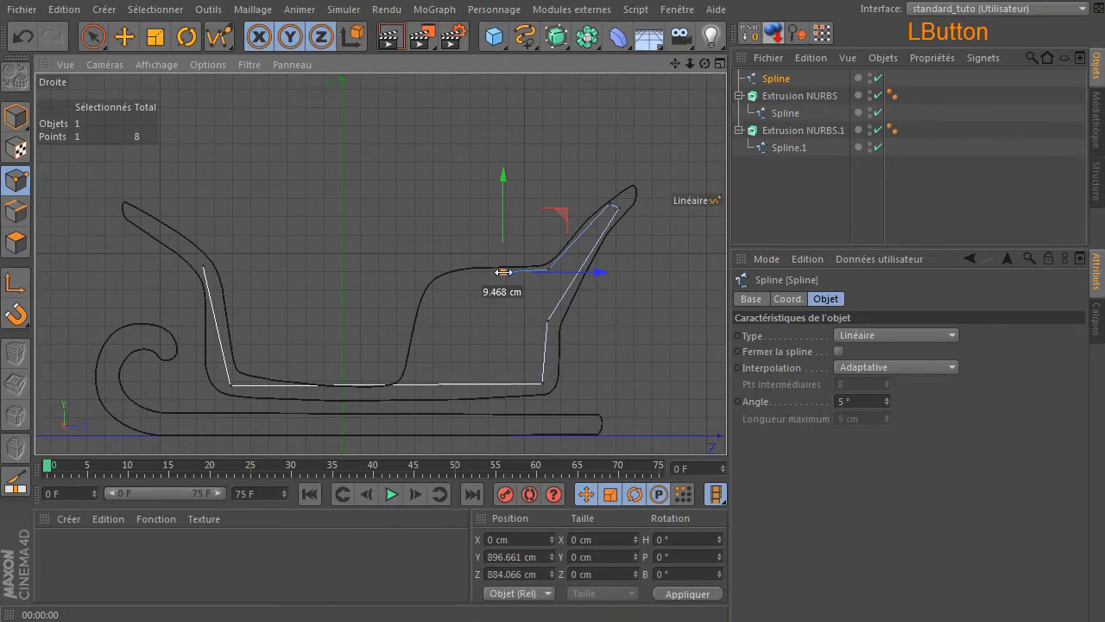
left_click(484, 325)
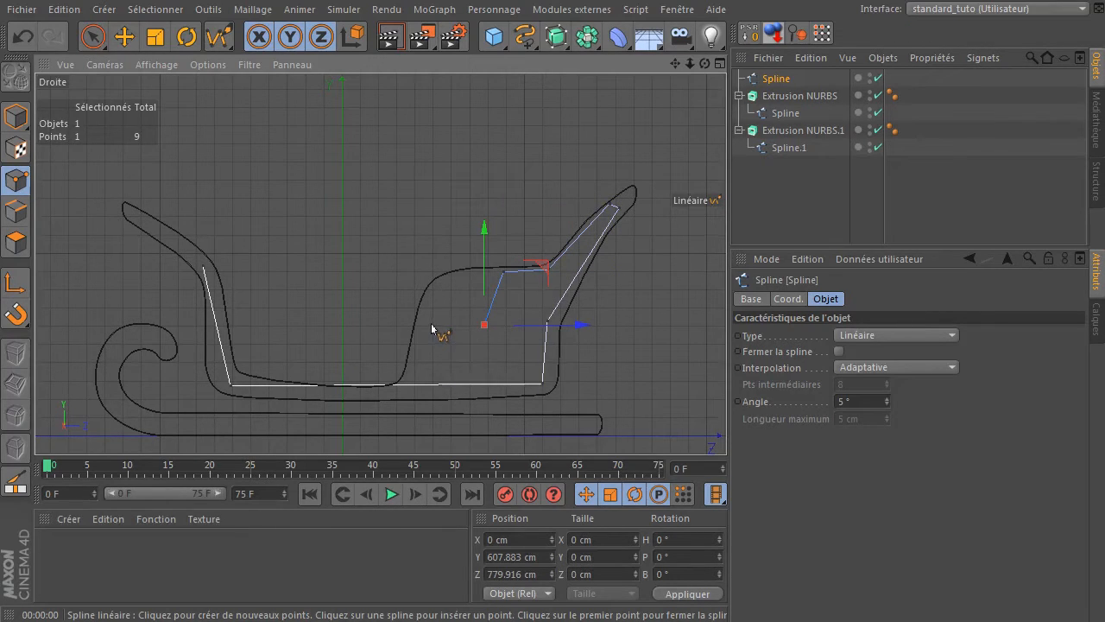
left_click(431, 323)
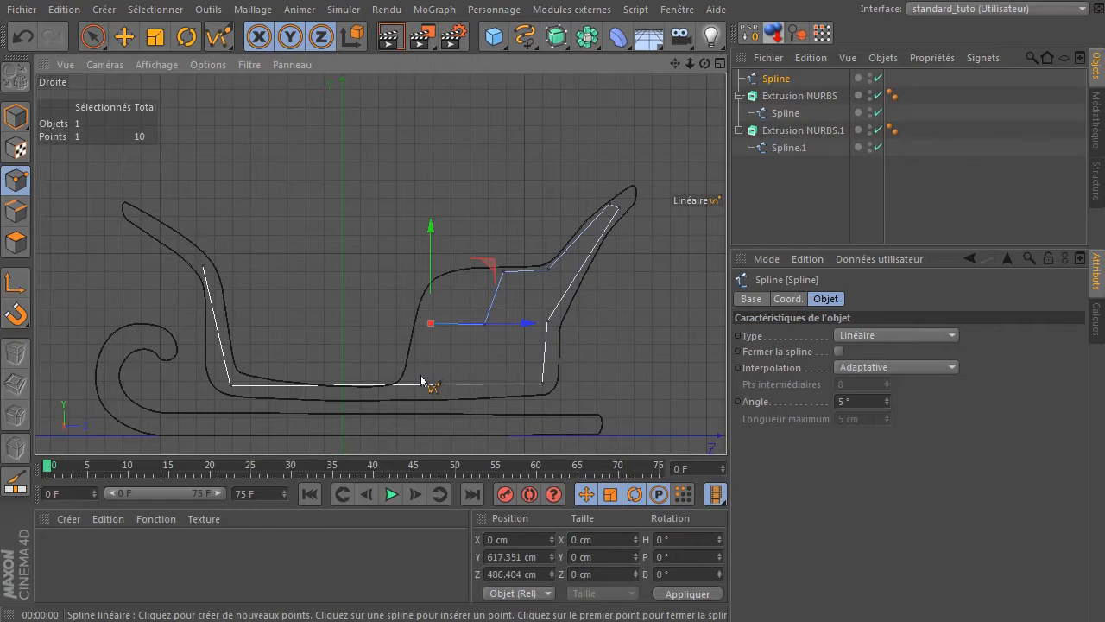
left_click(422, 376)
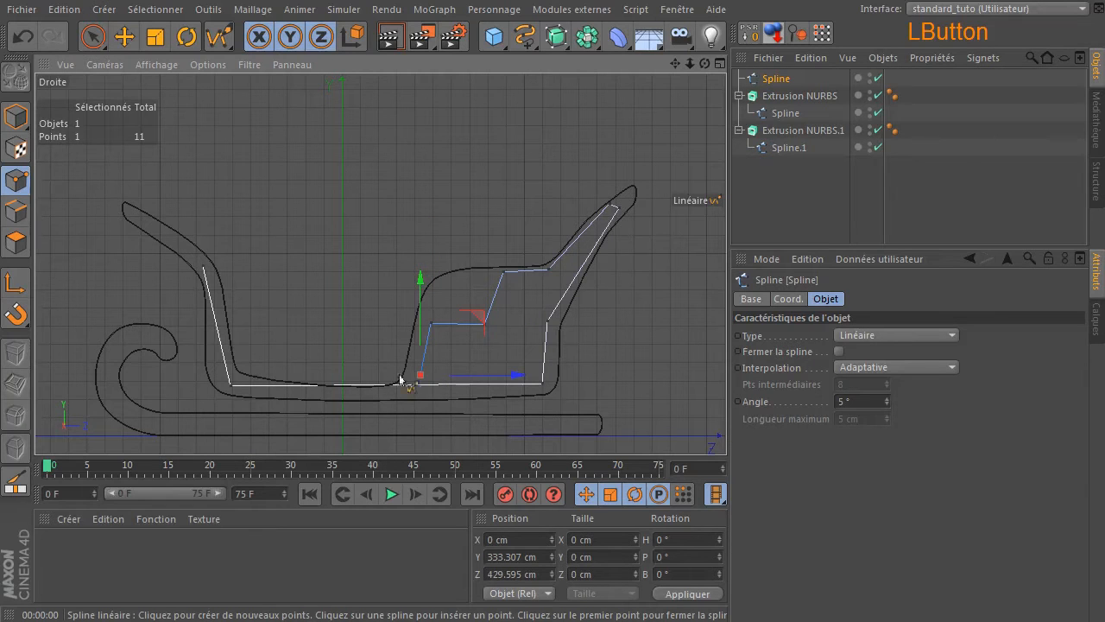
left_click(244, 373)
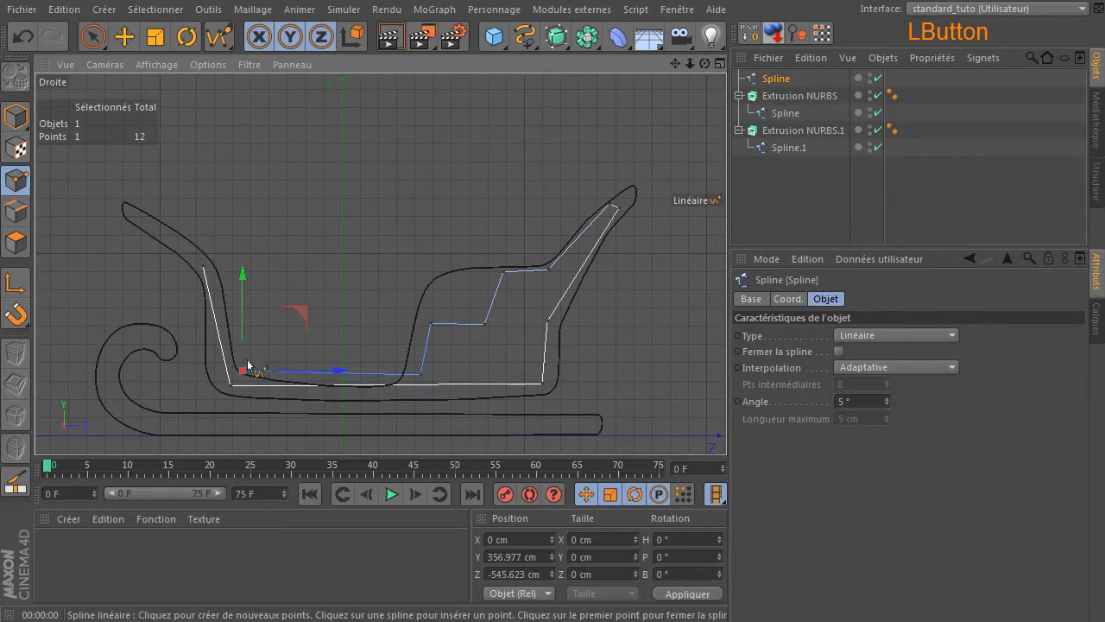
left_click(214, 264)
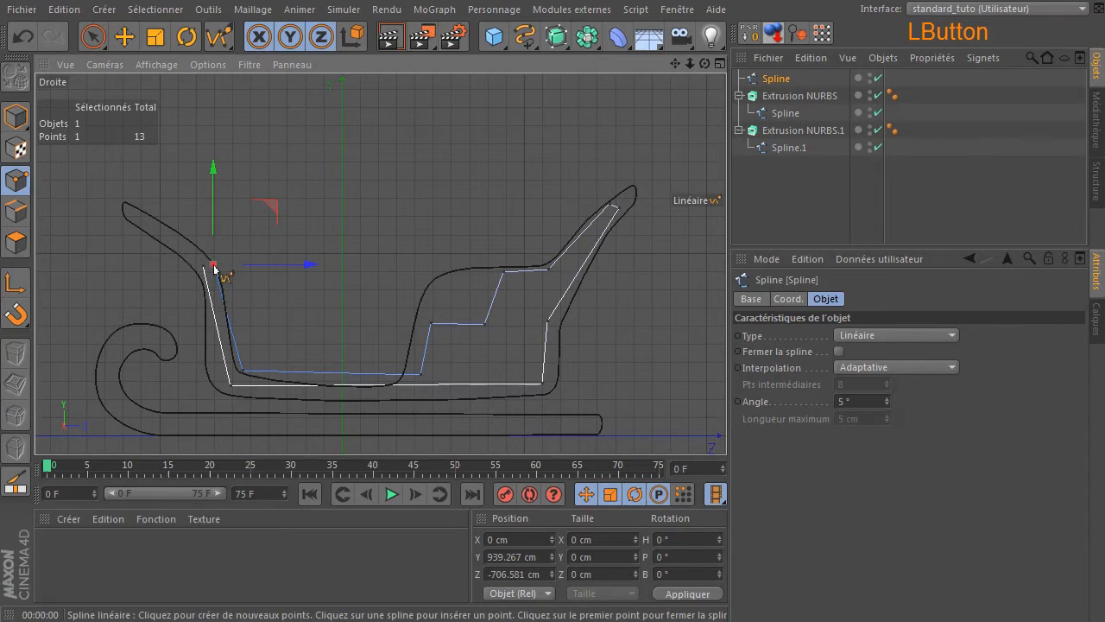
left_click(836, 352)
Move the new spline's two lower front corner points forward and down so they follow the body's front corner
scroll(486, 304, "up", 1, "ctrl")
scroll(486, 304, "up", 2, "ctrl")
left_click(676, 65)
left_click_drag(677, 65, 661, 18)
scroll(486, 238, "up", 1, "ctrl")
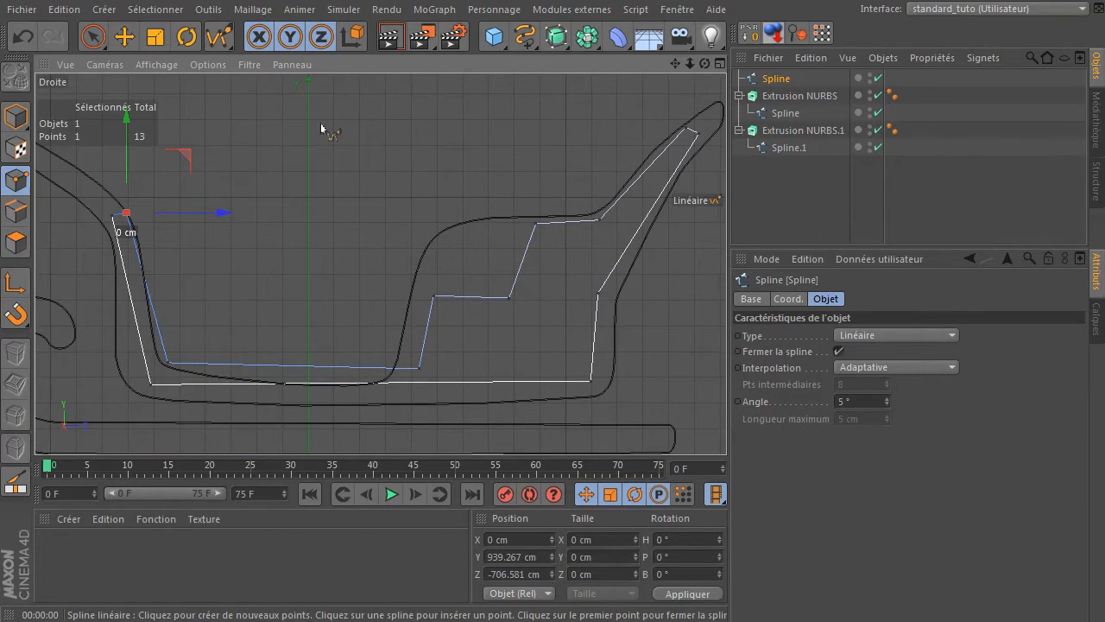
left_click(93, 36)
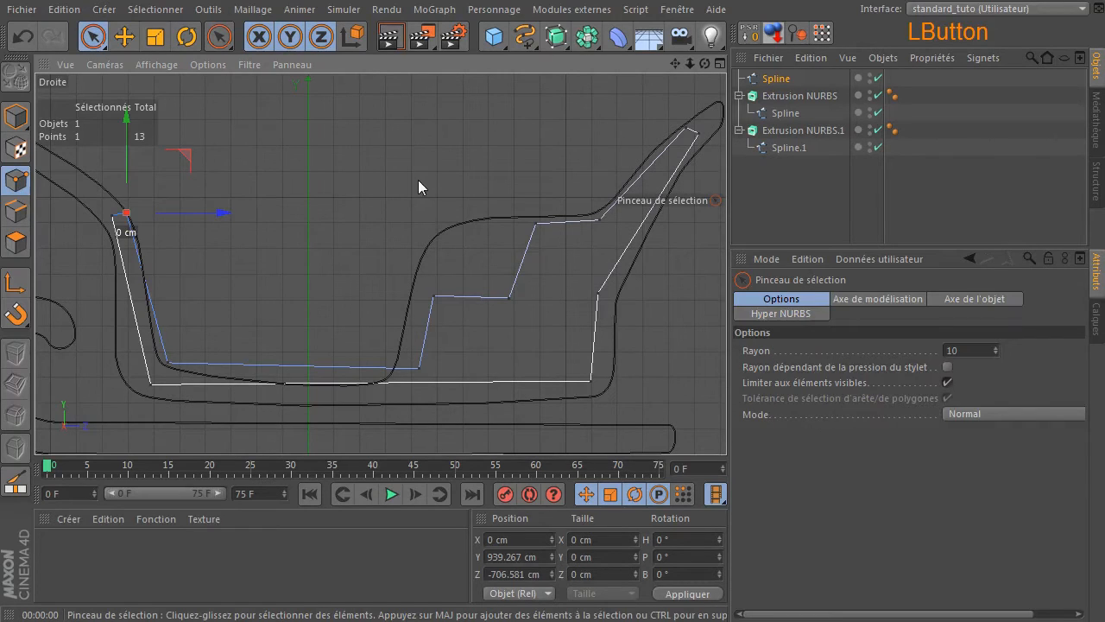
left_click(107, 263)
left_click(151, 384)
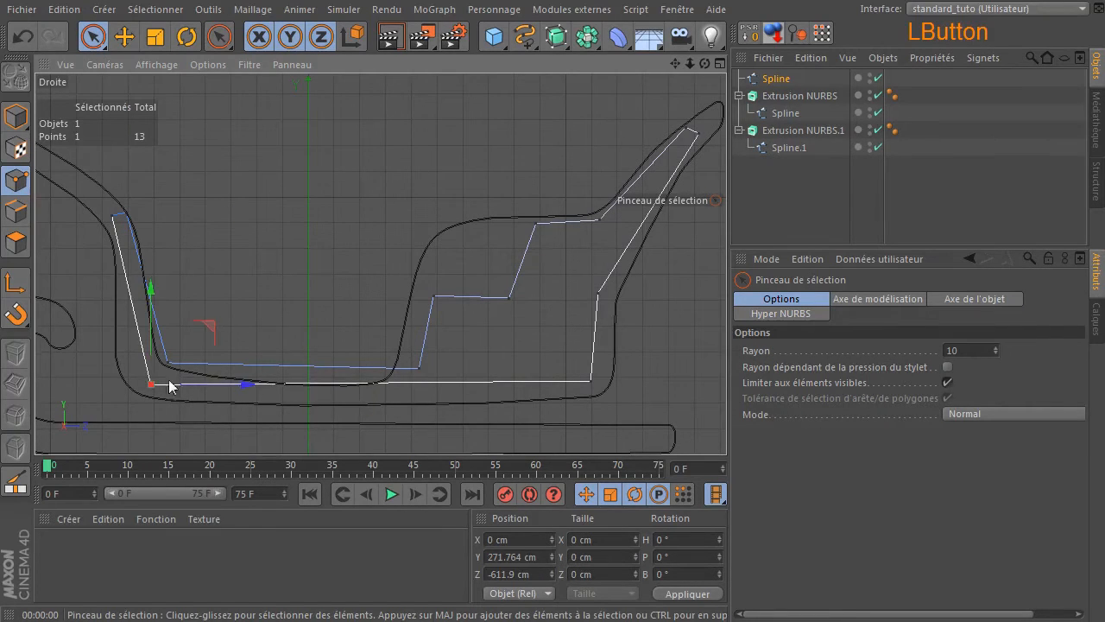
mouse_move(212, 333)
left_mouse_down()
mouse_move(196, 335)
mouse_move(215, 342)
mouse_move(227, 304)
mouse_move(207, 321)
left_mouse_up()
Move the new spline's two upper front points slightly so that they sit closer together inside the body profile
left_click(110, 217)
mouse_move(173, 158)
left_mouse_down()
mouse_move(164, 163)
mouse_move(179, 159)
left_mouse_up()
left_click(125, 216)
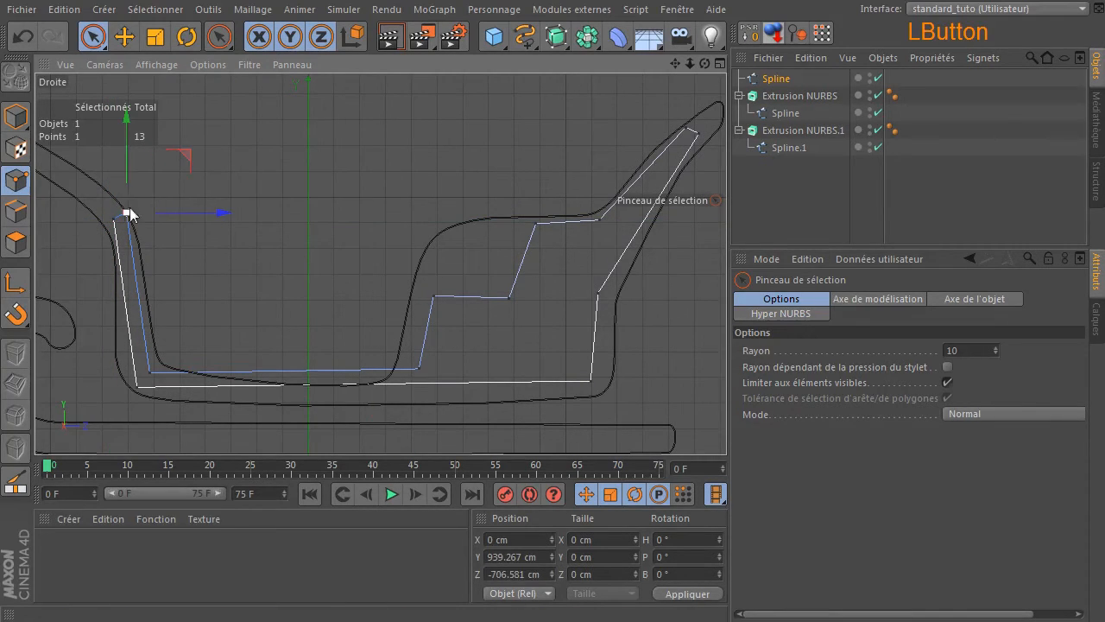
left_click(187, 159)
left_click(125, 213)
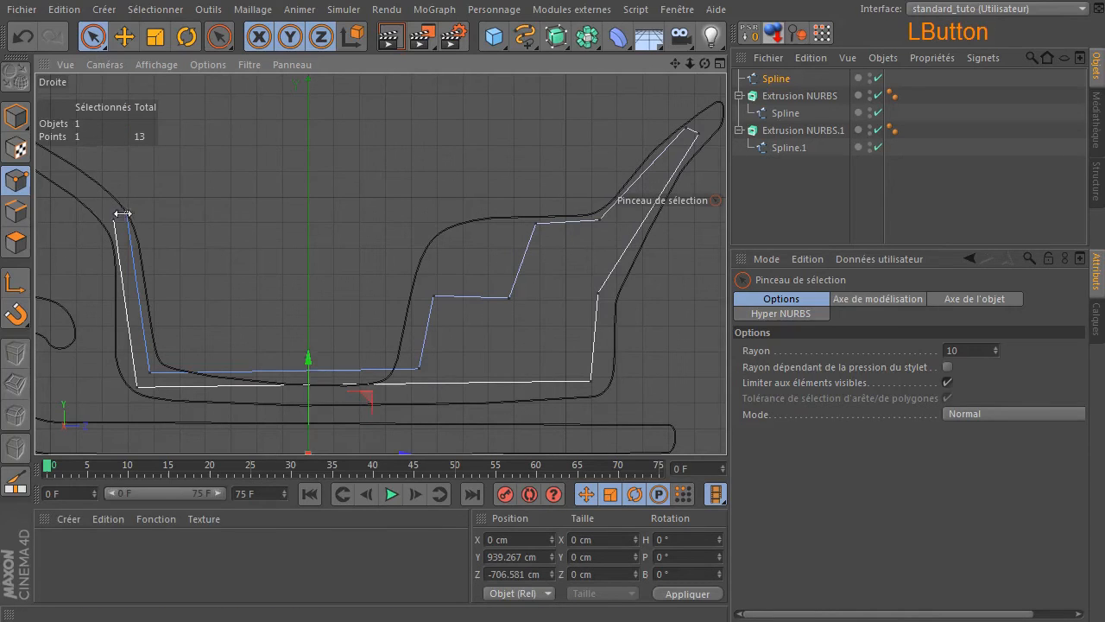
left_click(191, 154)
left_click(126, 214)
left_click_drag(188, 162, 184, 167)
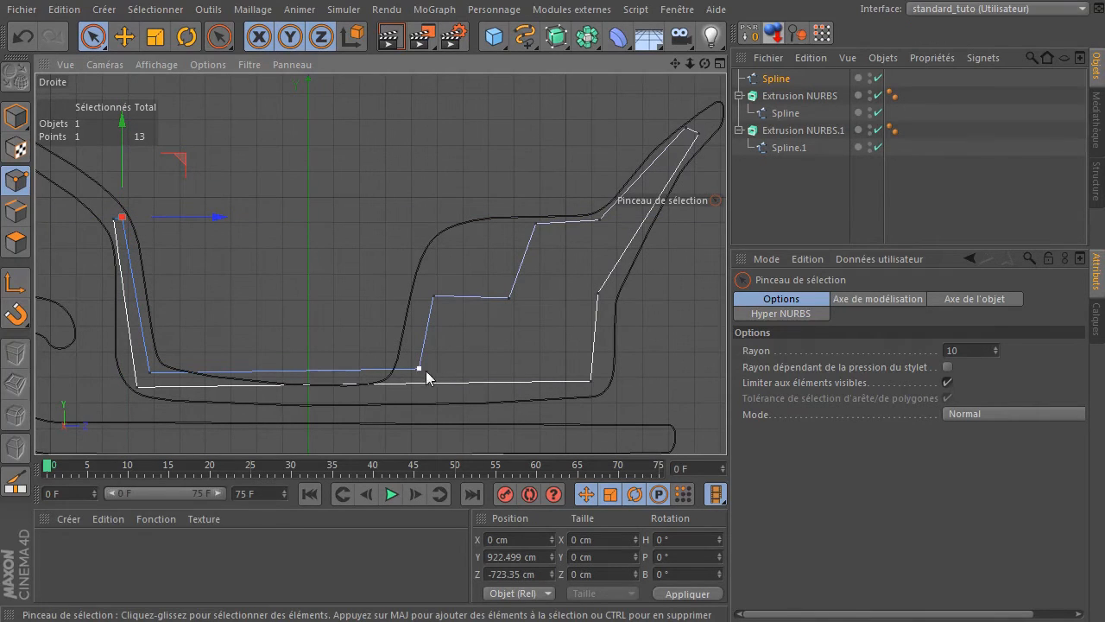
Adjust the inner points at the backrest tip, the backrest base and the upper seat corner so they sit inside the body profile
left_click(688, 129)
left_click_drag(709, 126, 721, 131)
left_click(595, 222)
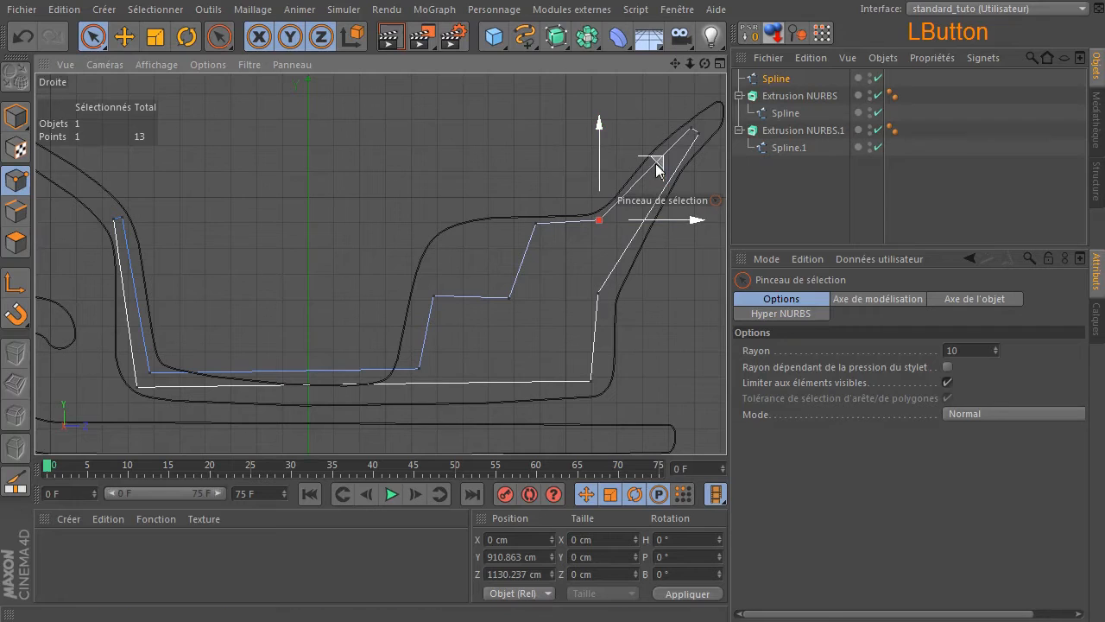
left_click_drag(663, 166, 664, 170)
left_click(537, 220)
mouse_move(585, 165)
left_mouse_down()
mouse_move(593, 181)
mouse_move(589, 173)
left_mouse_up()
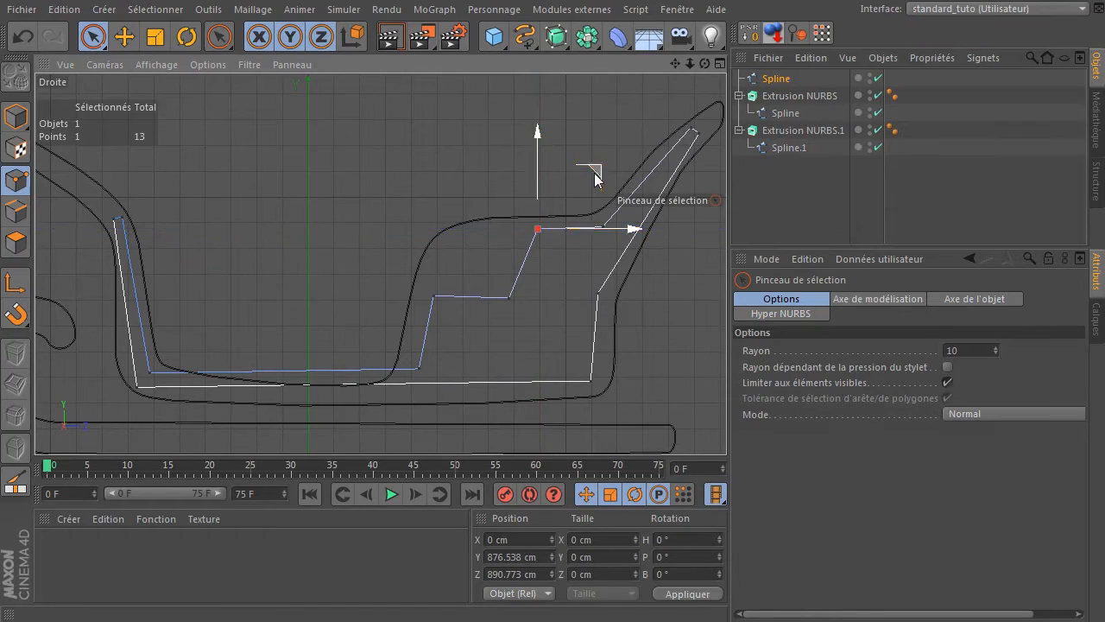
Shift the inner corner of the seat step to about Z 834 cm, move the two front step points rearward and deselect all points
left_click(507, 299)
left_click_drag(575, 301, 580, 299)
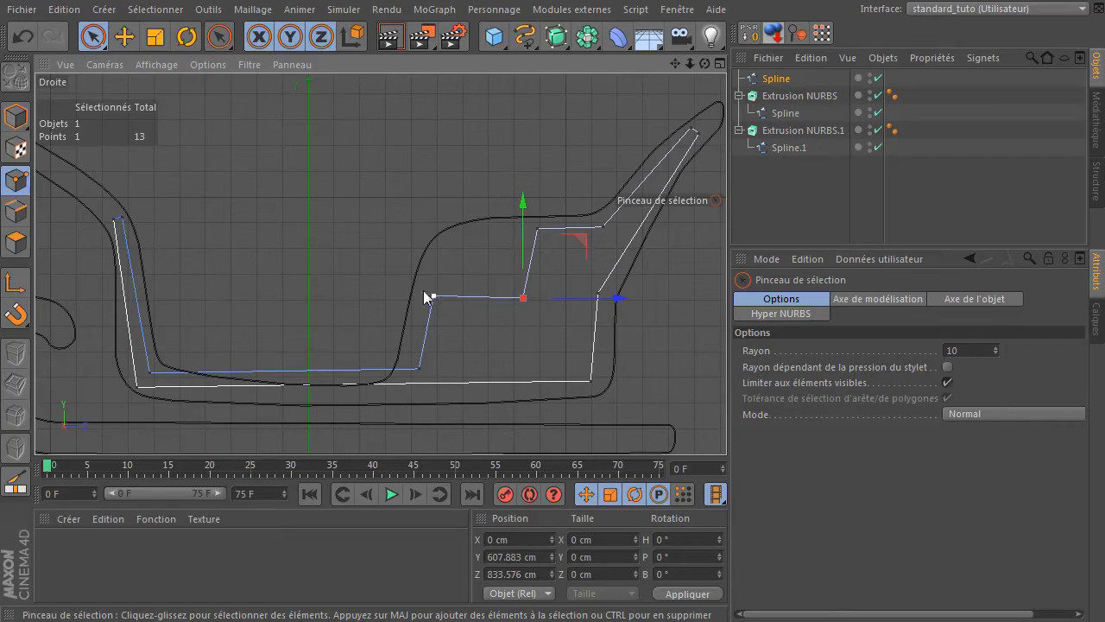
left_click(433, 273)
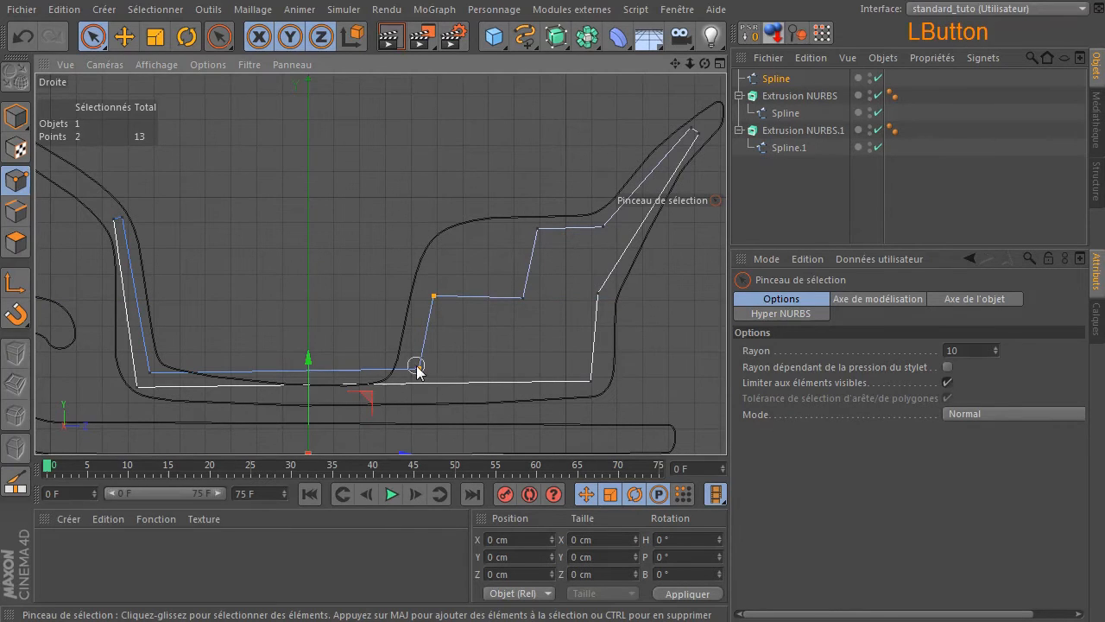
left_click_drag(523, 331, 541, 334)
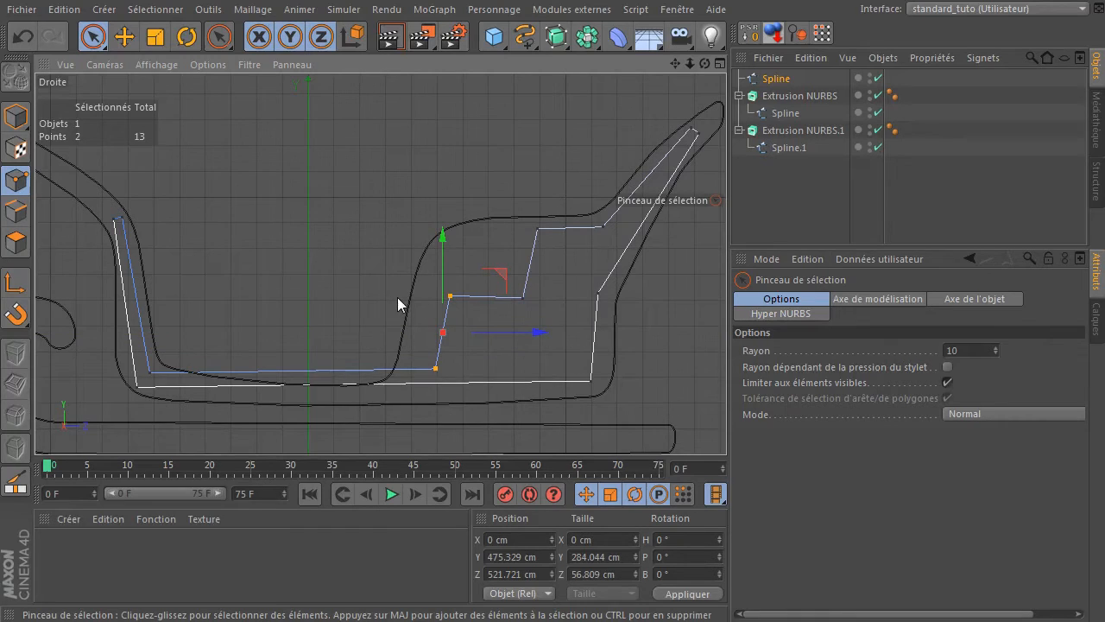
left_click(397, 297)
Select all 13 points of the inner spline and give them soft interpolation
left_click_drag(93, 36, 218, 86)
left_click_drag(720, 101, 89, 425)
right_click(310, 91)
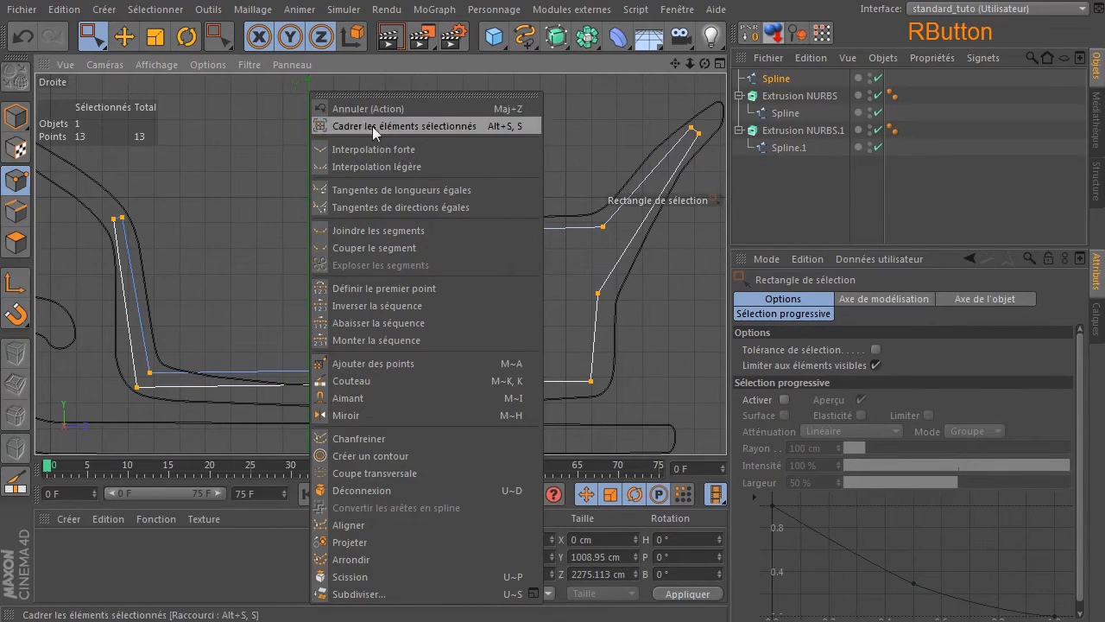
left_click(381, 166)
Reposition the two lower front corner points together and shorten their tangents so the curve stays inside the body profile
left_click_drag(90, 41, 120, 45)
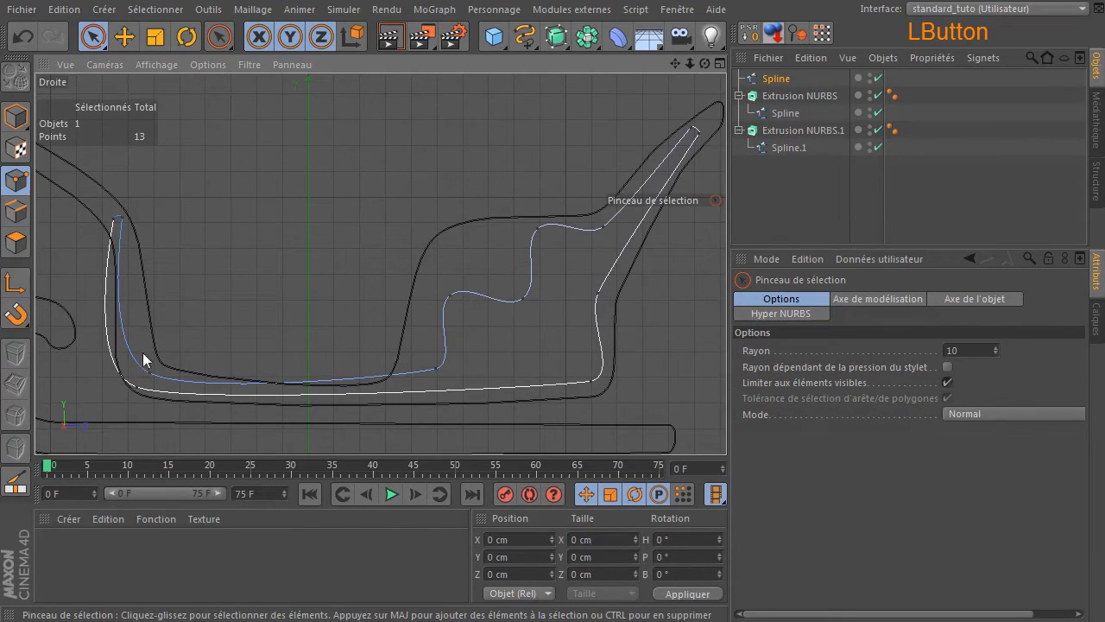
mouse_move(173, 362)
left_mouse_down()
mouse_move(136, 383)
mouse_move(152, 395)
left_mouse_up()
mouse_move(210, 332)
left_mouse_down()
mouse_move(202, 323)
mouse_move(215, 330)
left_mouse_up()
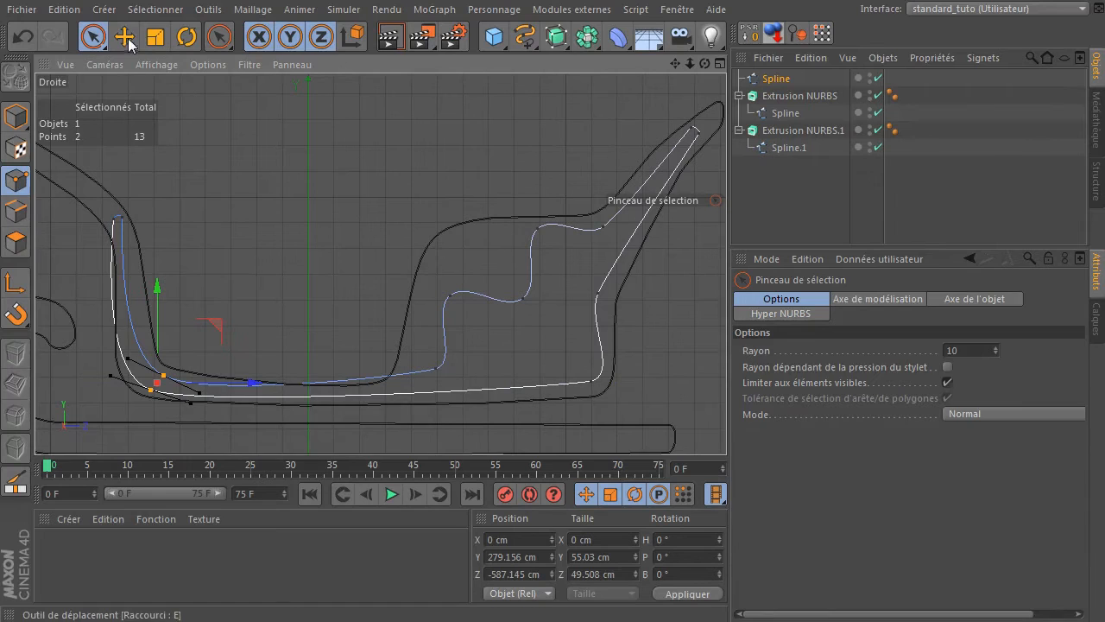
left_click(125, 37)
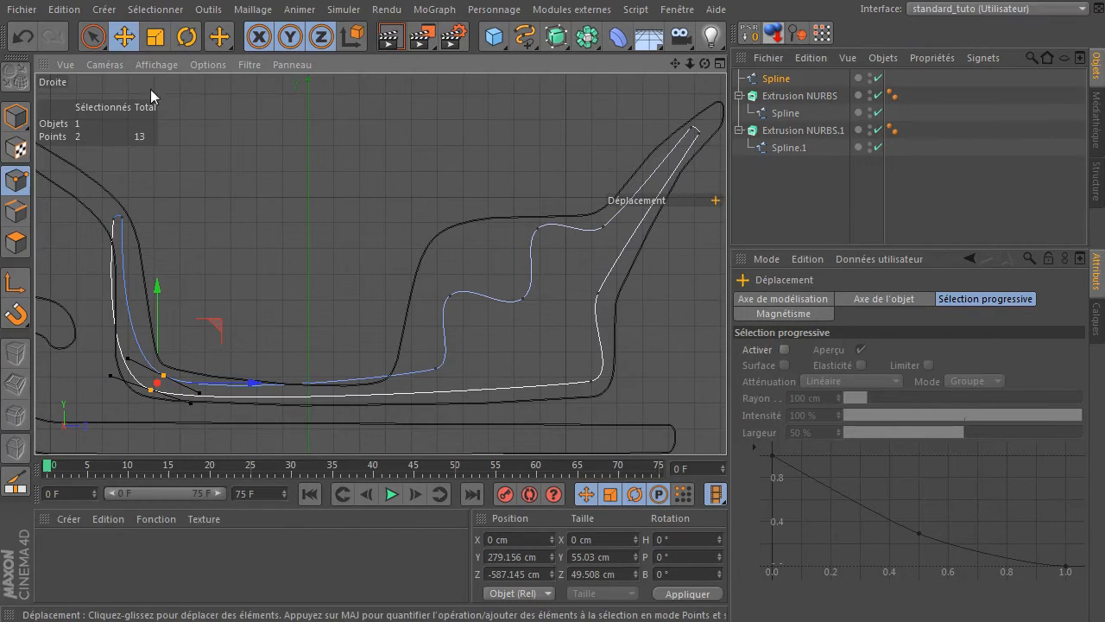
left_click_drag(126, 364, 138, 385)
left_click_drag(216, 328, 210, 323)
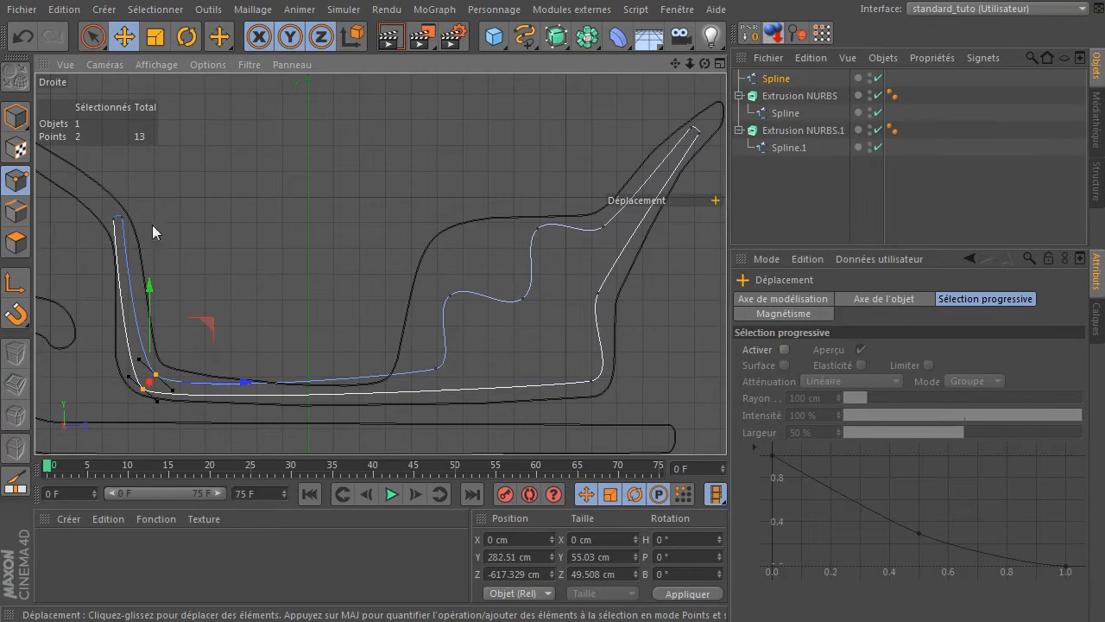
Select the inner spline's two upper front points and move them together to about Y 906 cm, Z -727 cm
left_click(142, 202)
key("9")
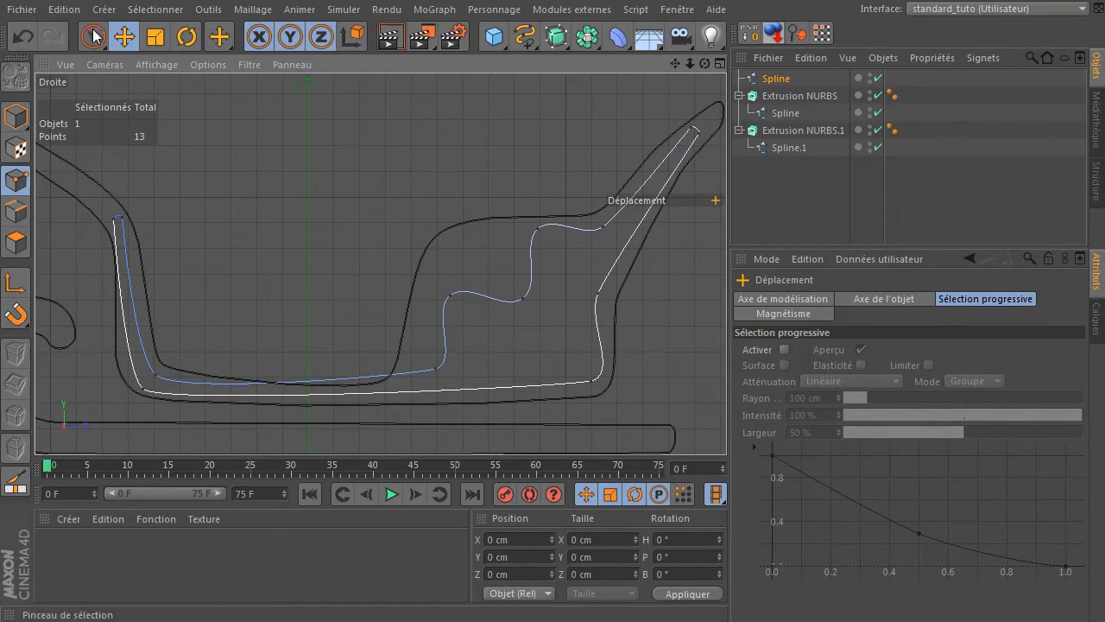
left_click(117, 218)
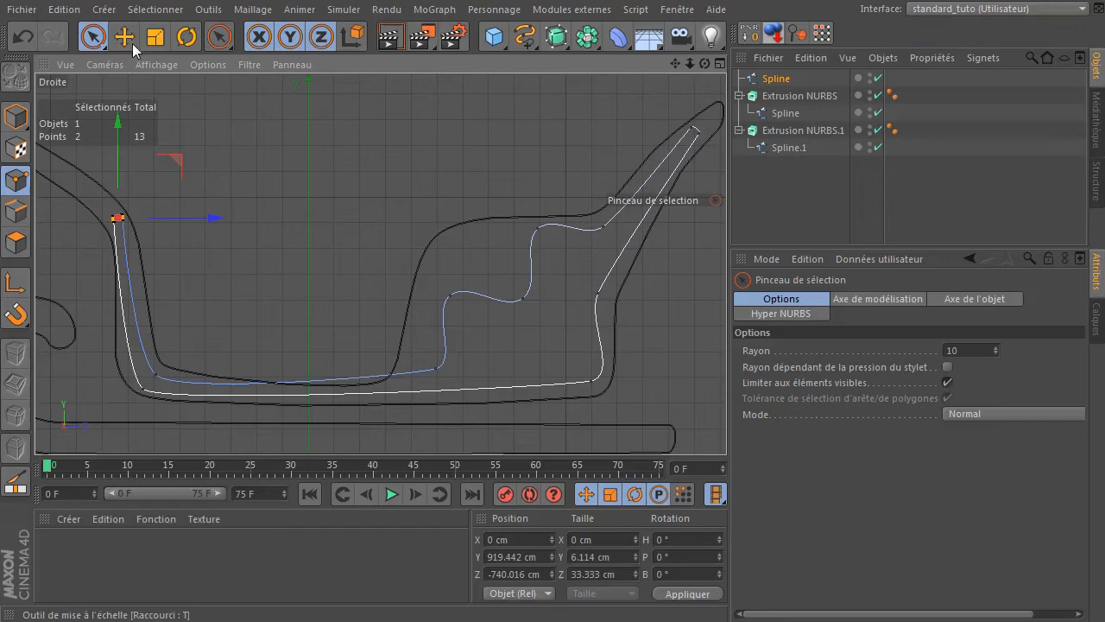
left_click_drag(179, 223, 184, 217)
left_click_drag(173, 164, 178, 167)
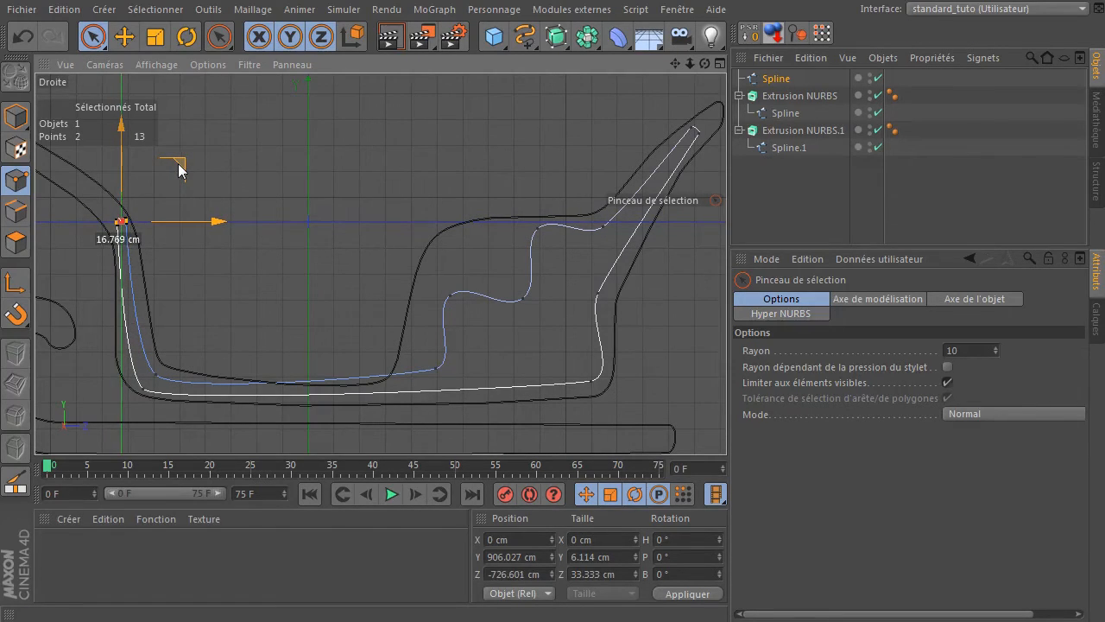
Move the inner spline's lowest step point to about Y 290 cm, Z 466 cm and steepen its tangent
left_click(239, 177)
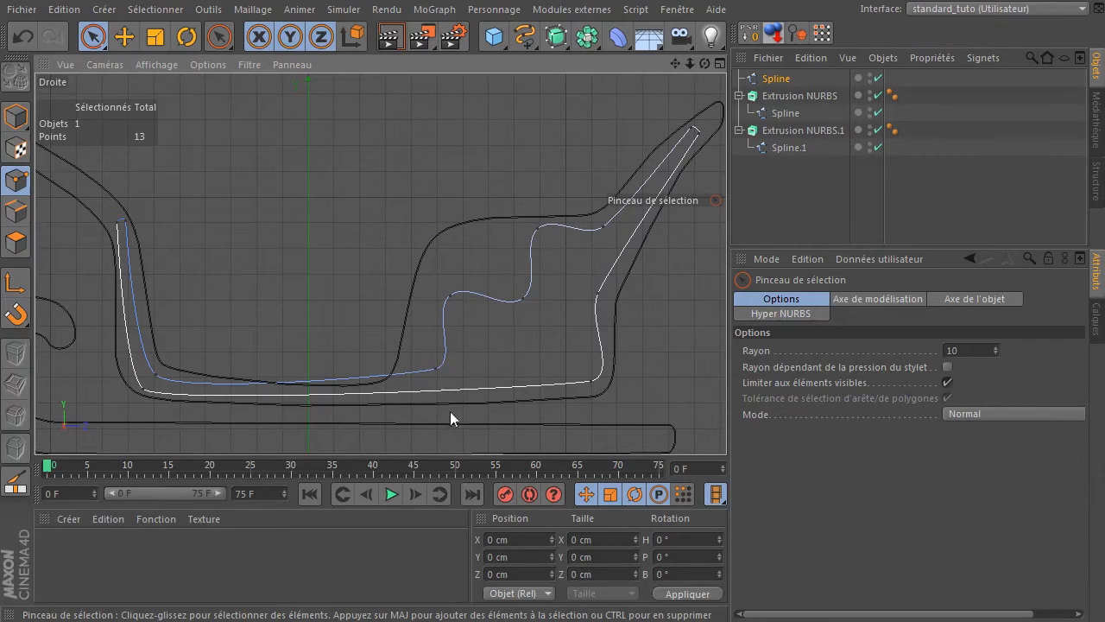
left_click(436, 371)
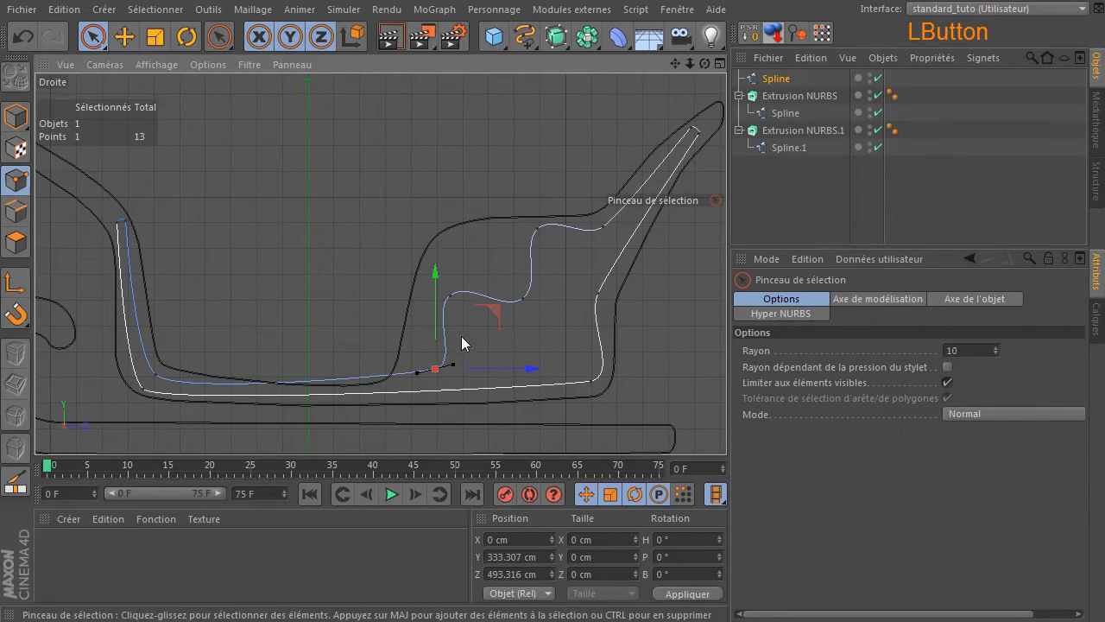
left_click(124, 36)
left_click_drag(494, 314, 494, 321)
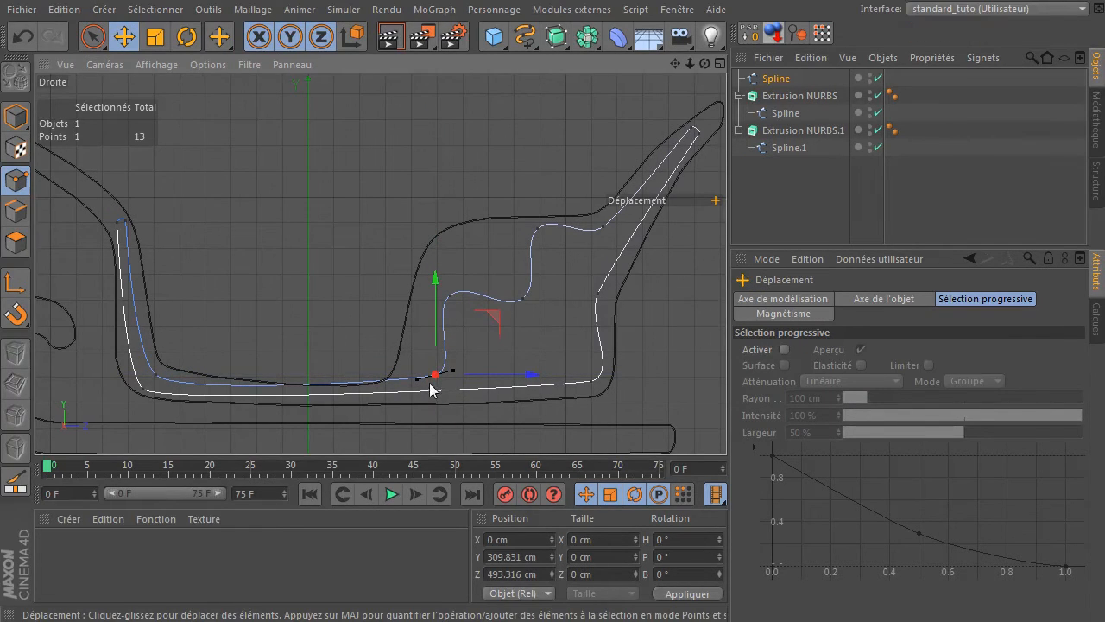
left_click_drag(415, 378, 432, 392)
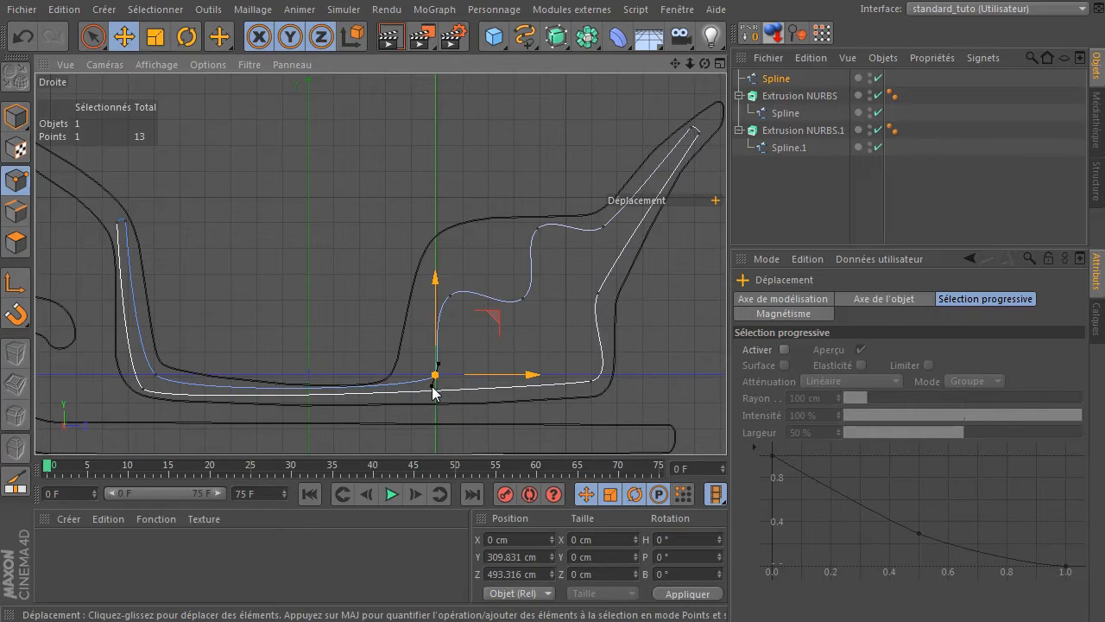
mouse_move(494, 323)
left_mouse_down()
mouse_move(488, 330)
mouse_move(486, 319)
left_mouse_up()
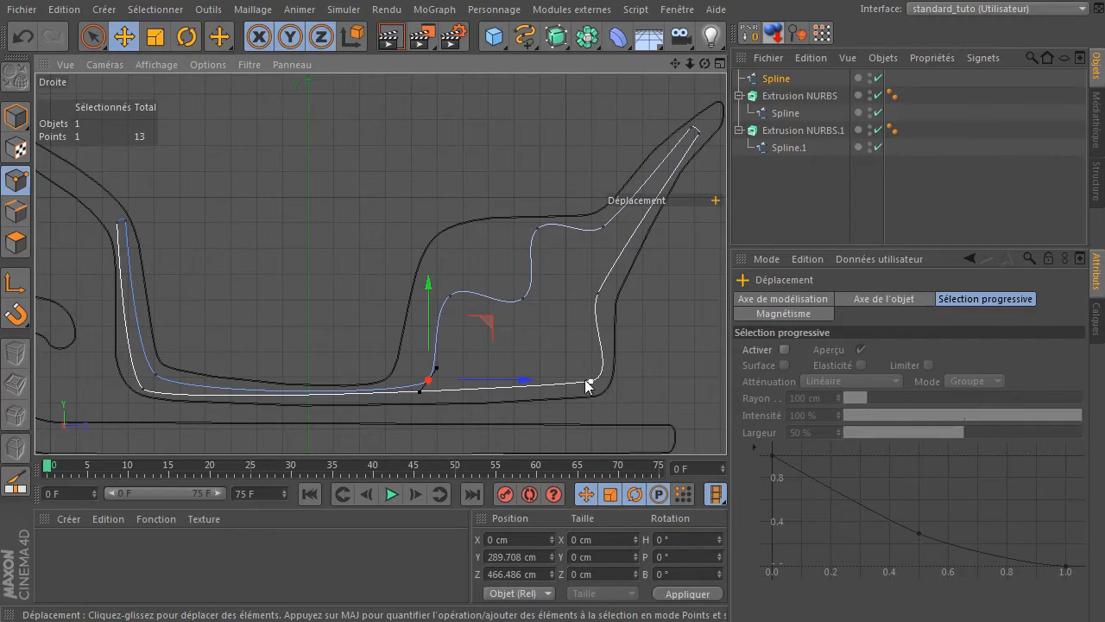
Lower the inner spline's bottom rear corner point slightly so it follows the body profile's underside
left_click(590, 383)
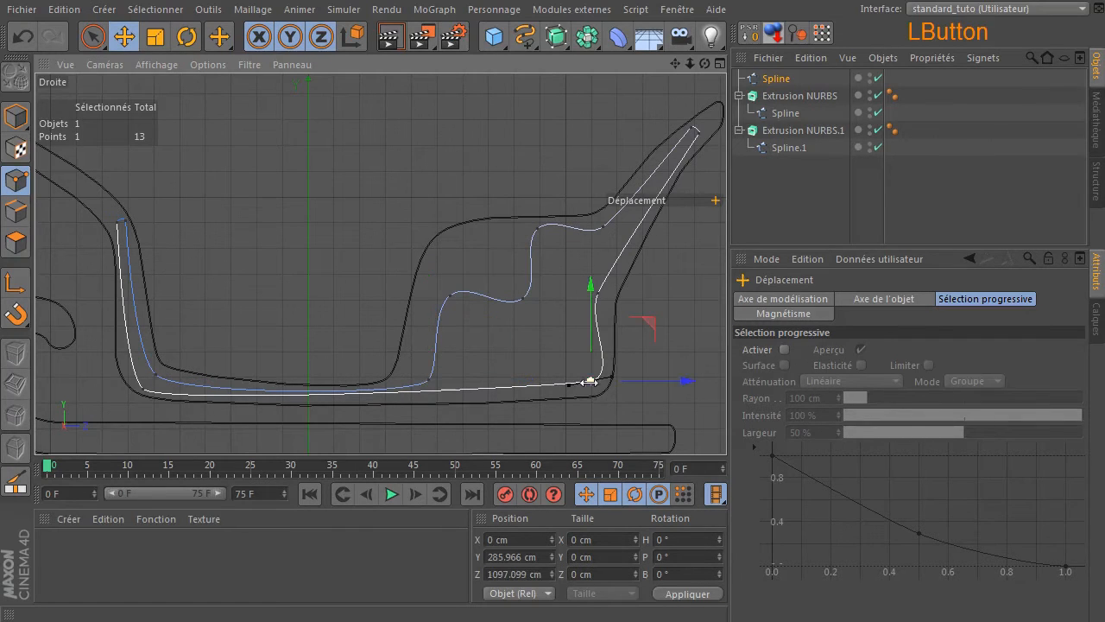
left_click_drag(646, 328, 649, 338)
left_click(544, 332)
Shorten the tangents of the lower step's outer corner point and lower it to about Y 574 cm
left_click(451, 296)
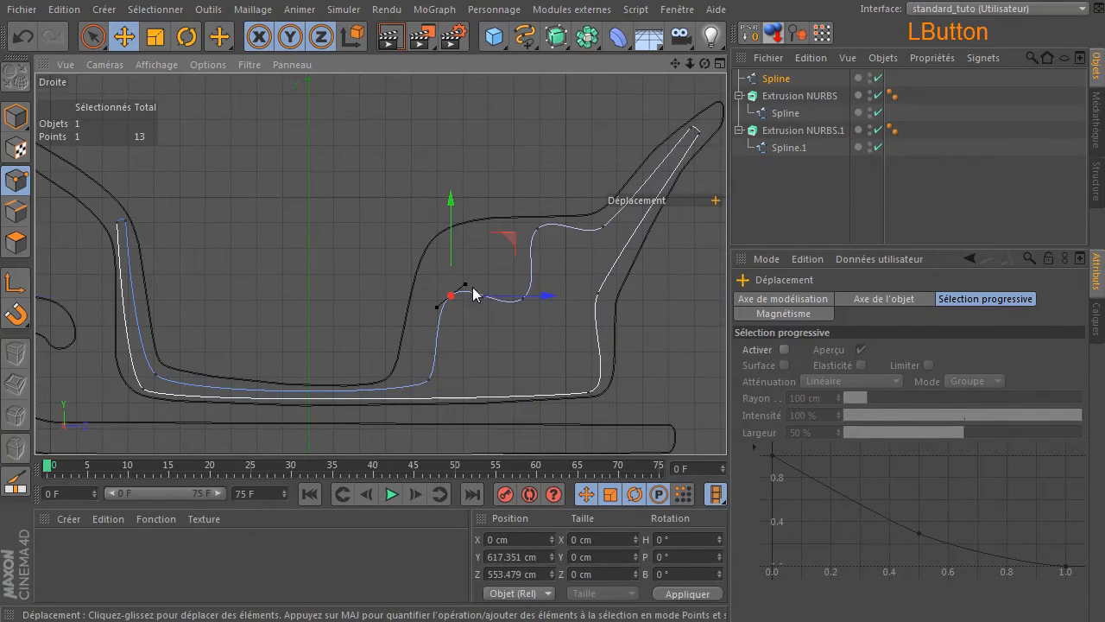
left_click_drag(459, 296, 460, 295)
left_click_drag(450, 232, 450, 243)
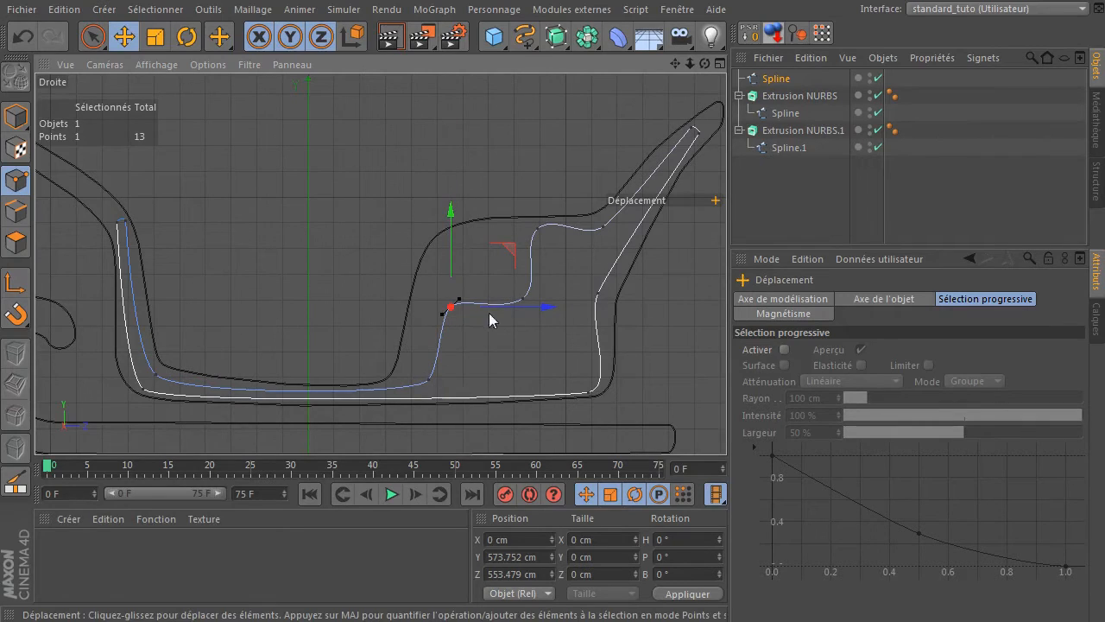
left_click(487, 345)
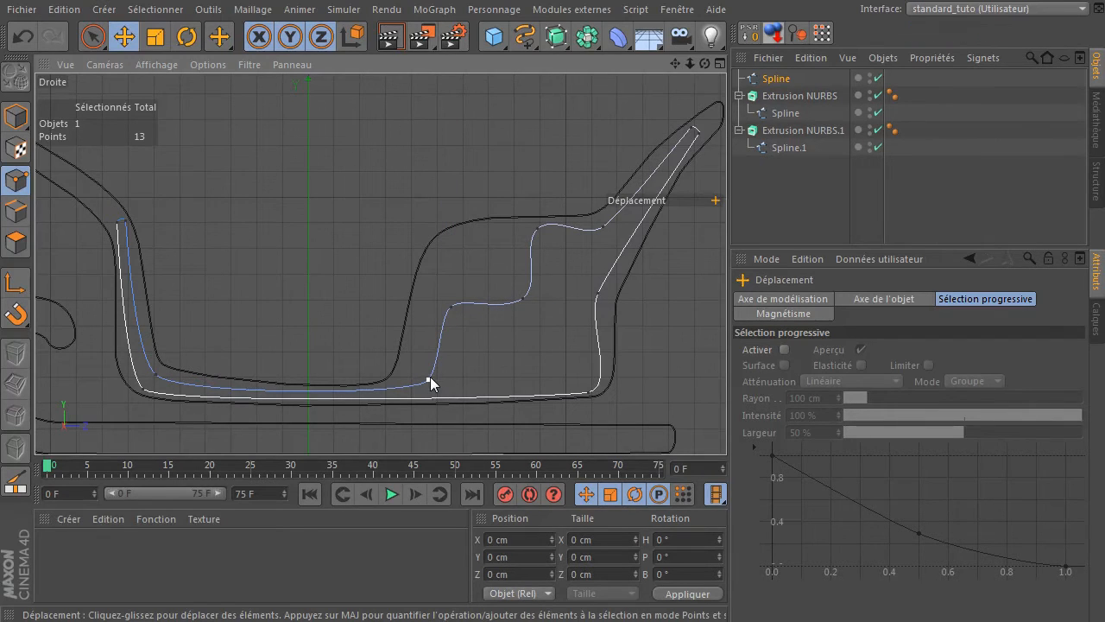
Shift the lowest step point rearward and refine the tangent at the lower step's inner corner to flatten the tread
left_click(430, 380)
left_click_drag(476, 379, 488, 384)
left_click(509, 348)
left_click(523, 299)
left_click_drag(532, 294, 532, 296)
left_click(551, 251)
Shorten the tangents of the upper step's outer corner and lower it, and move the rear outline point up and rearward
left_click(537, 230)
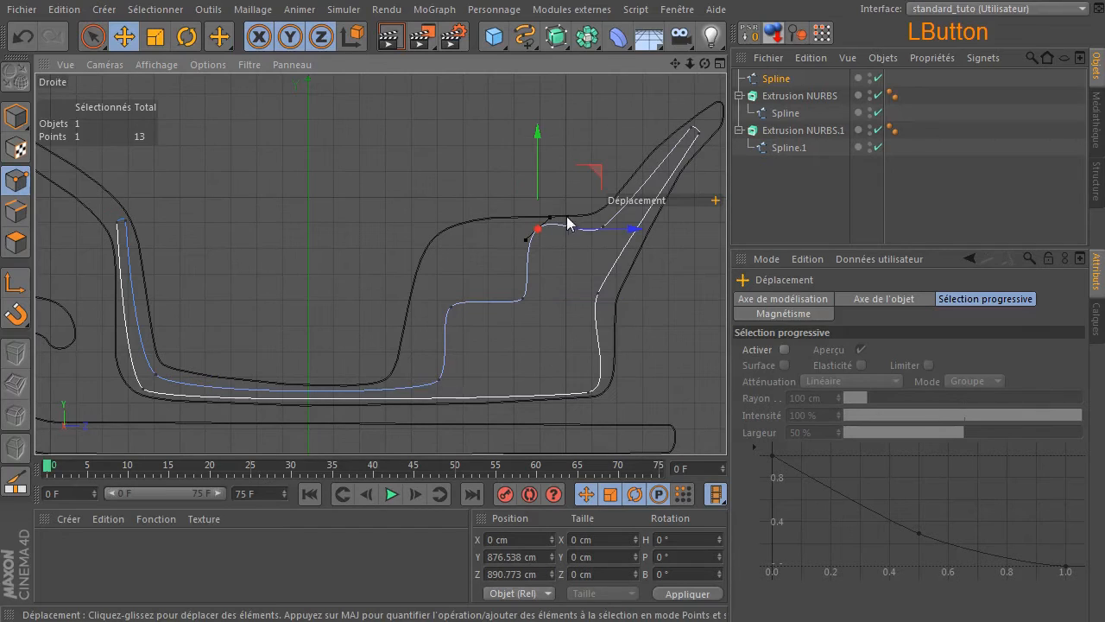
left_click_drag(552, 219, 545, 223)
left_click_drag(536, 184, 537, 205)
left_click_drag(565, 275, 682, 188)
left_click_drag(597, 297, 672, 224)
left_click(701, 124)
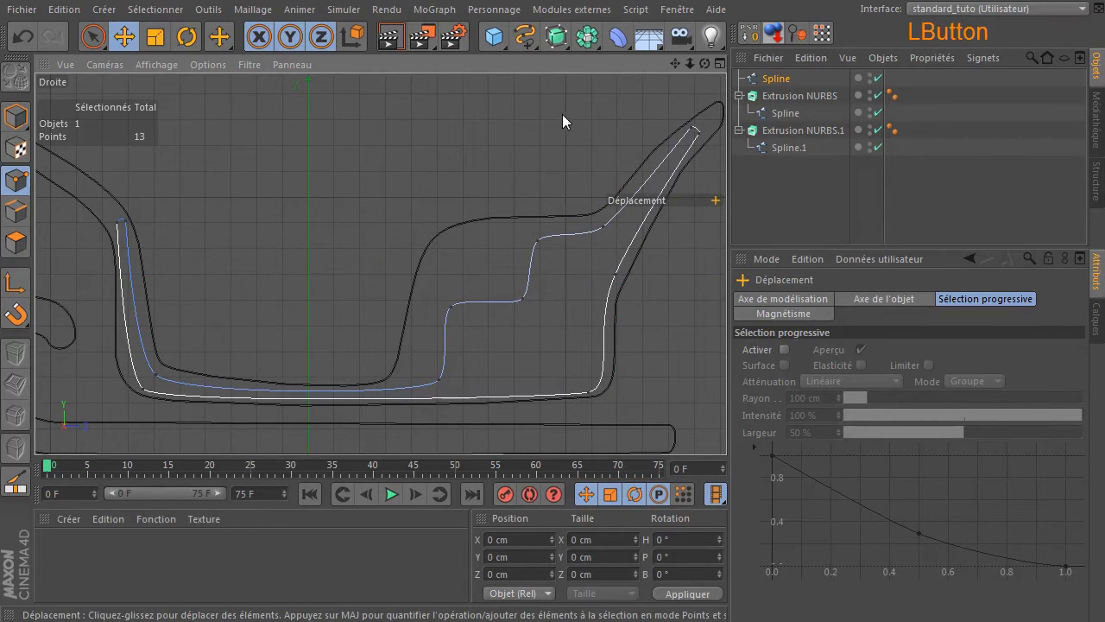
Add a new Extrusion NURBS object and nest the inner spline inside it, showing the sleigh in the perspective view
left_click(93, 36)
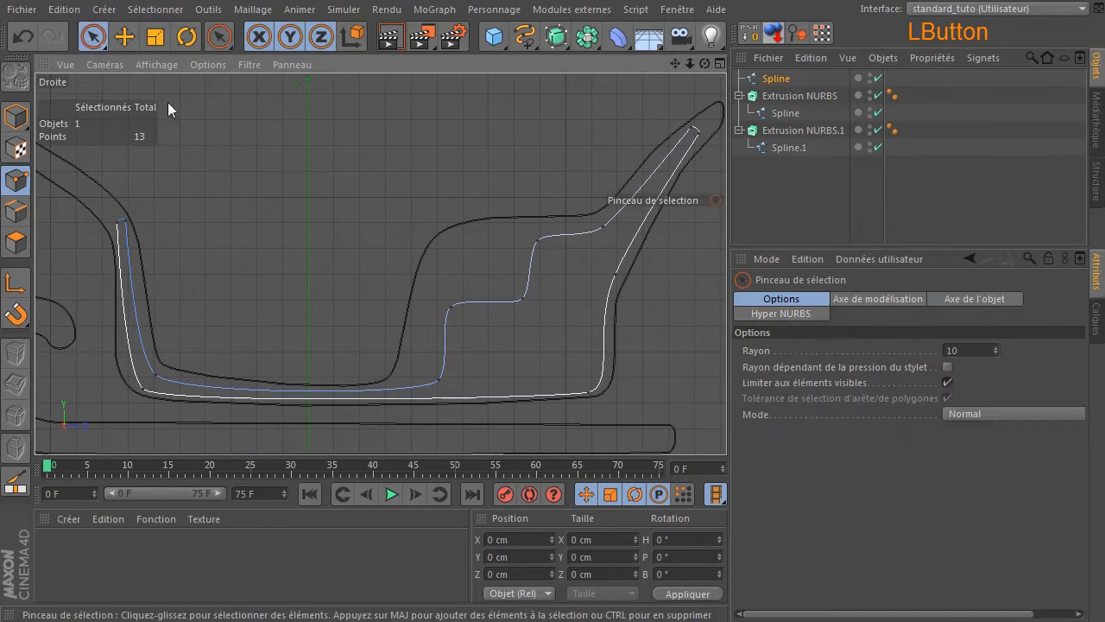
scroll(264, 219, "down", 3, "ctrl")
left_click(271, 218)
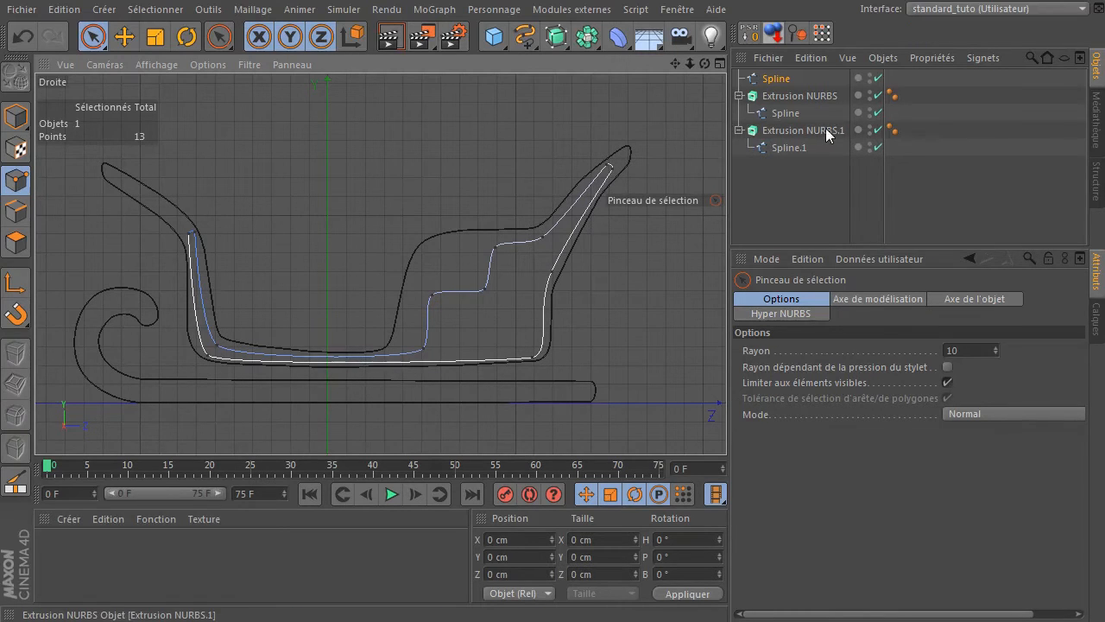
left_click_drag(556, 36, 798, 188)
left_click(775, 79)
middle_click(375, 172)
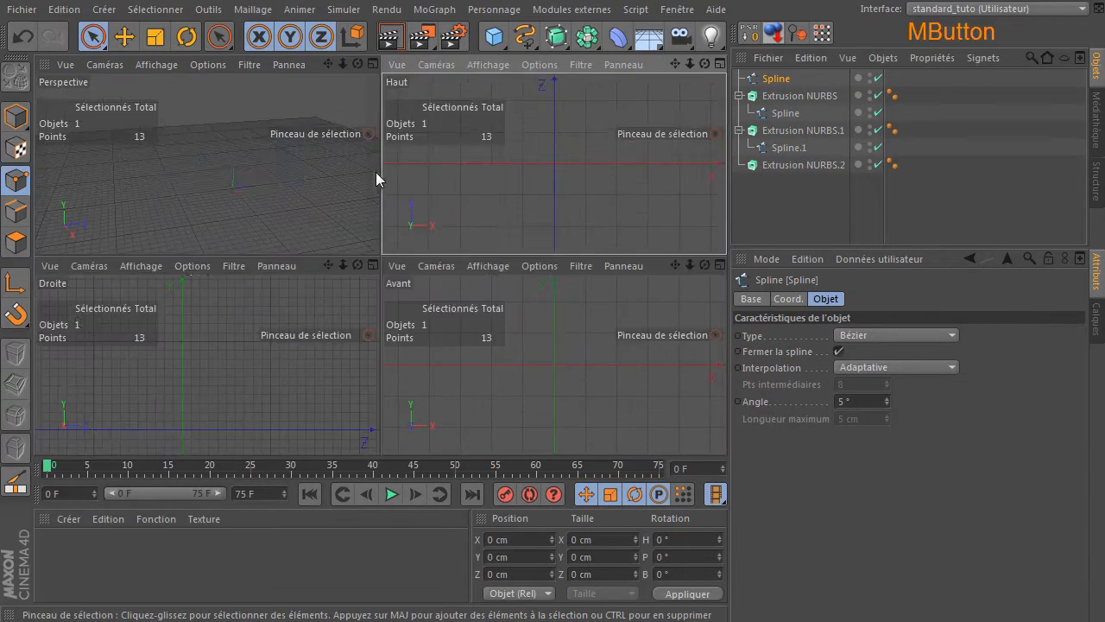
middle_click(180, 170)
scroll(254, 181, "down", 4)
left_click_drag(705, 63, 552, 173)
left_click_drag(771, 87, 795, 165)
left_click_drag(681, 64, 362, 277)
Set the new extrusion's movement to 100 cm along X and 0 cm along Z
left_click(767, 147)
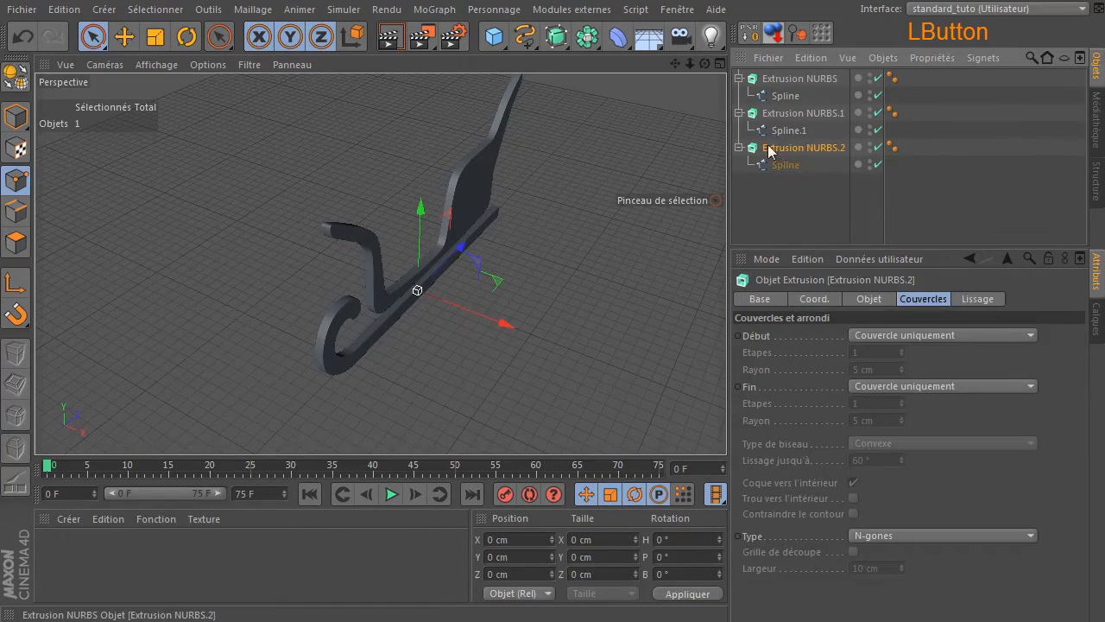
left_click(863, 300)
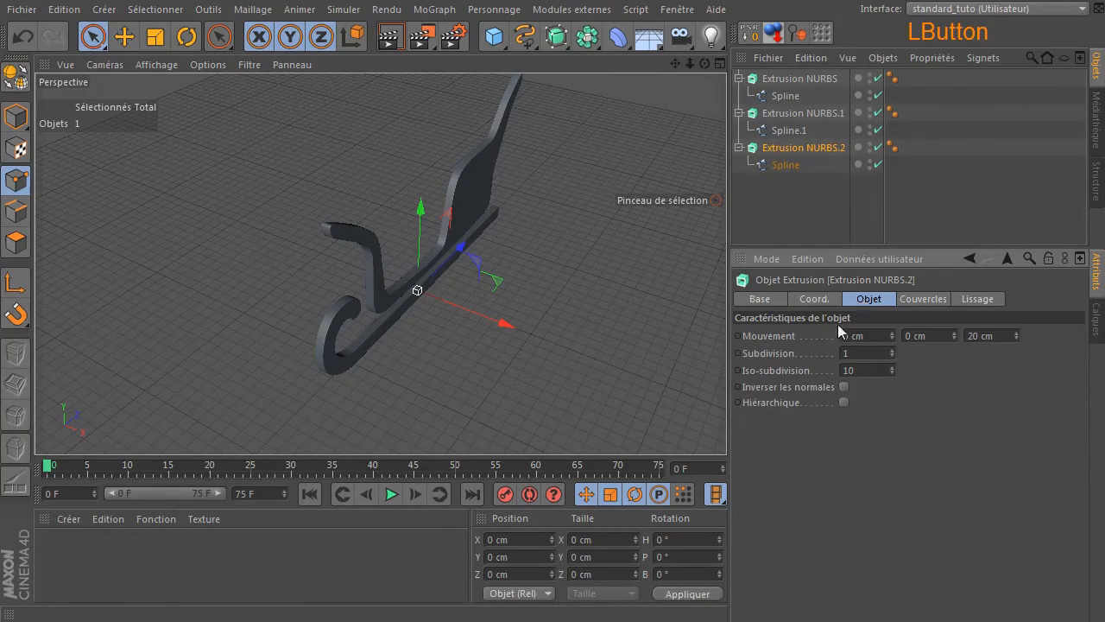
left_click(984, 336)
left_click(875, 339)
type("1")
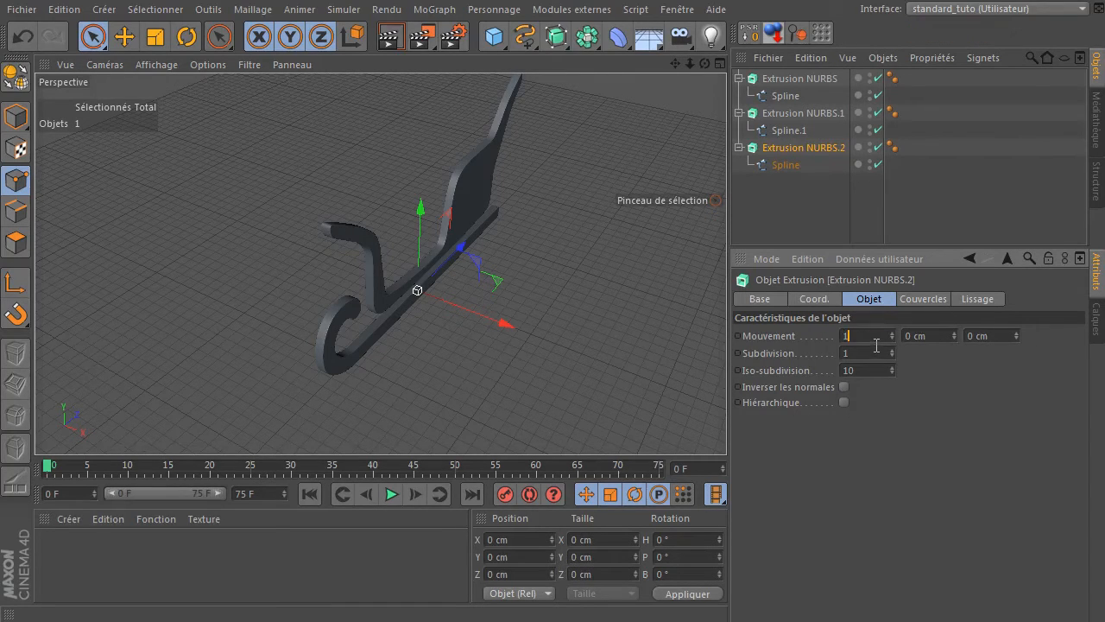
type("00")
key("Return")
Increase the inner extrusion's X movement first to 600 cm and finally to 1000 cm
left_click(863, 336)
type("6")
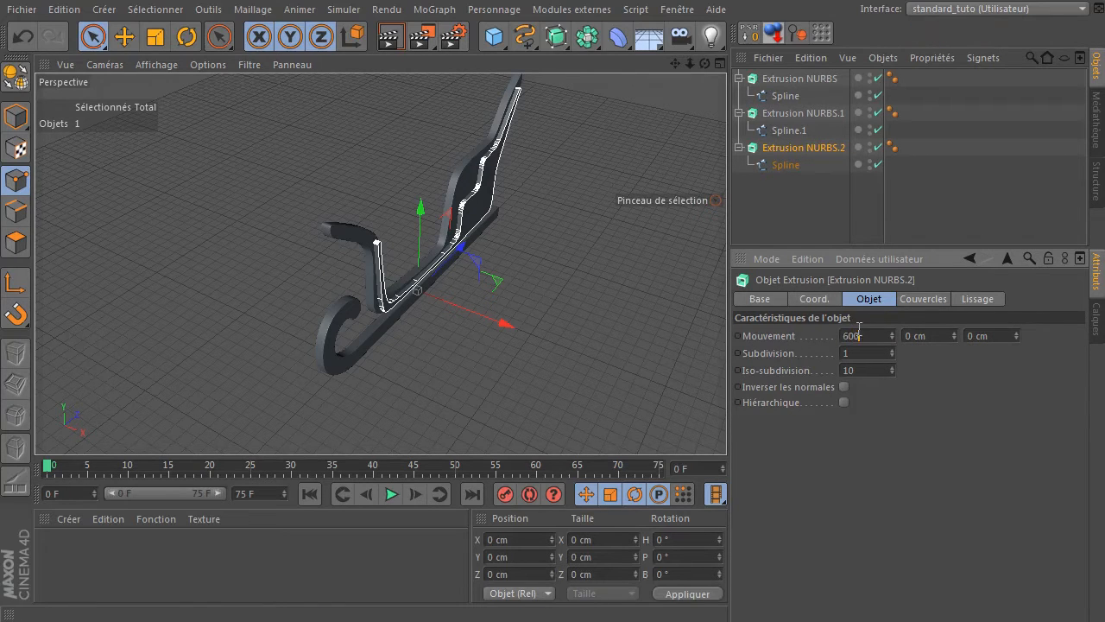
type("00")
key("Return")
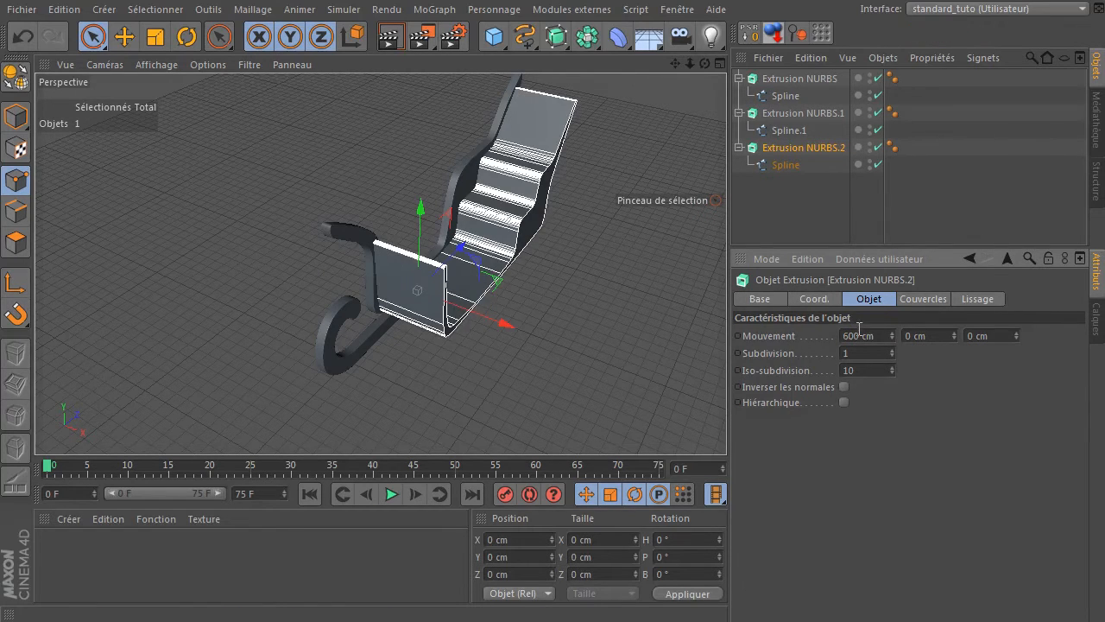
left_click(863, 335)
type("1000")
left_click(885, 437)
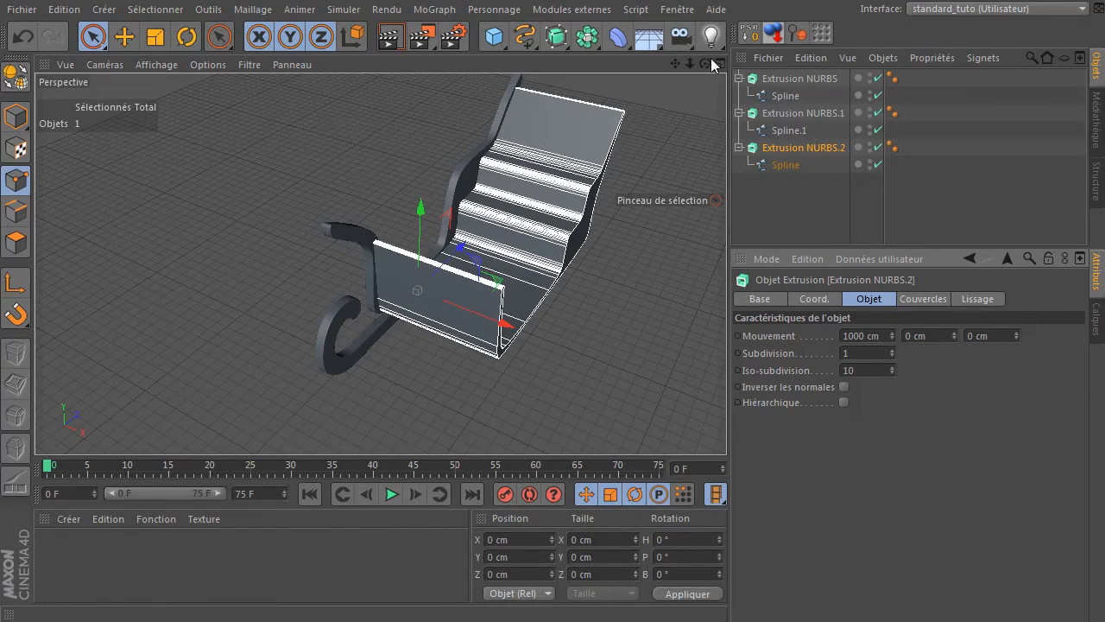
left_click_drag(705, 63, 656, 39)
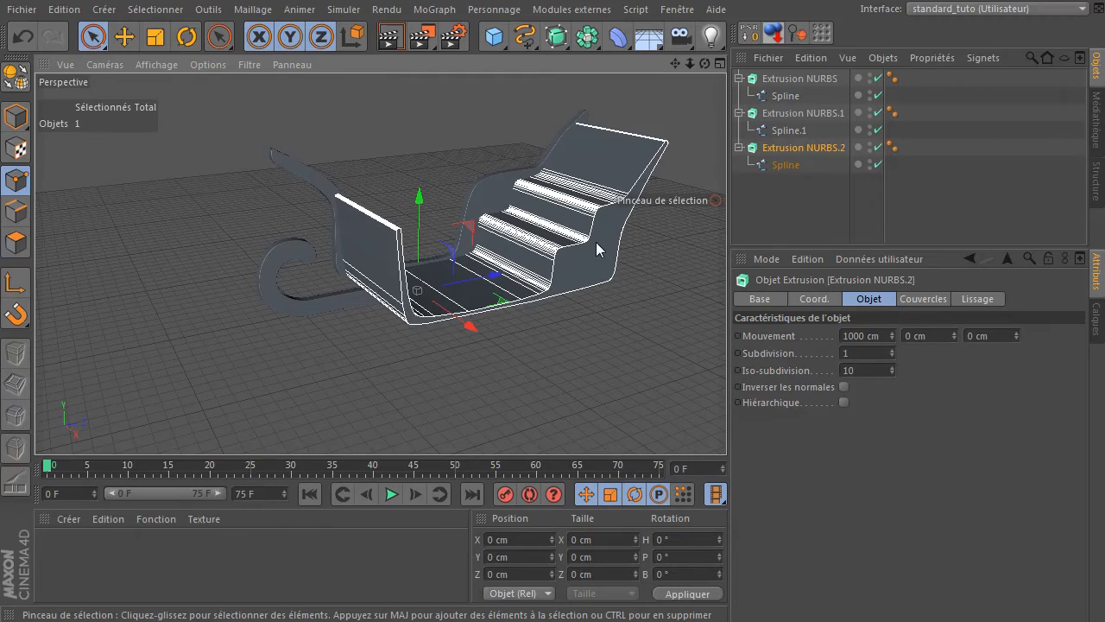
Remove both end caps of the inner extrusion by setting the start and end caps to Sans
left_click(915, 300)
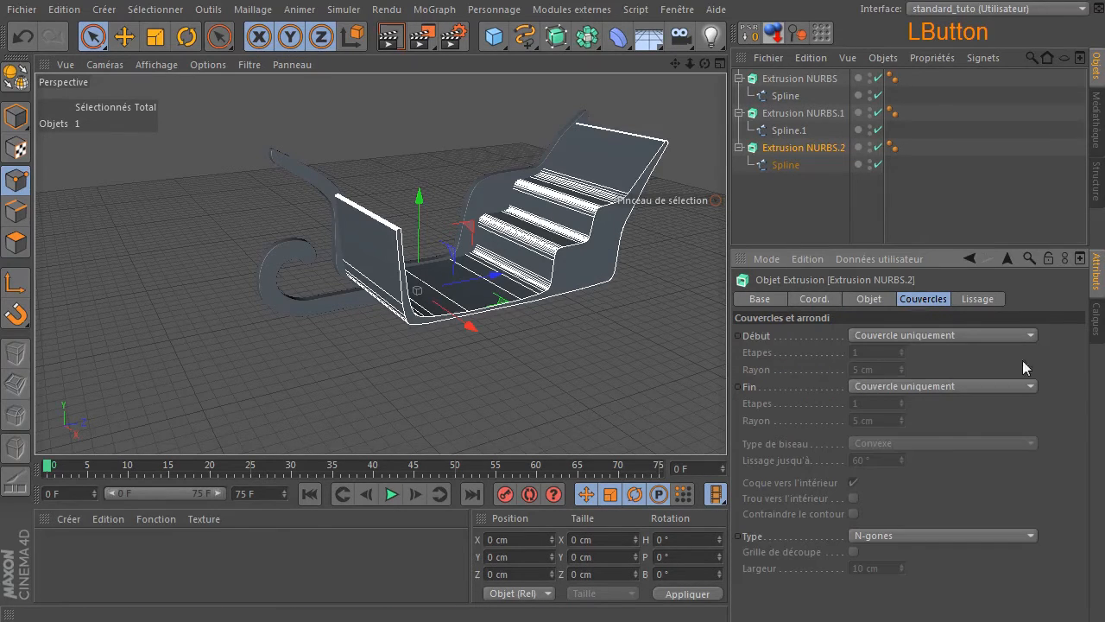
left_click(918, 333)
left_click(903, 352)
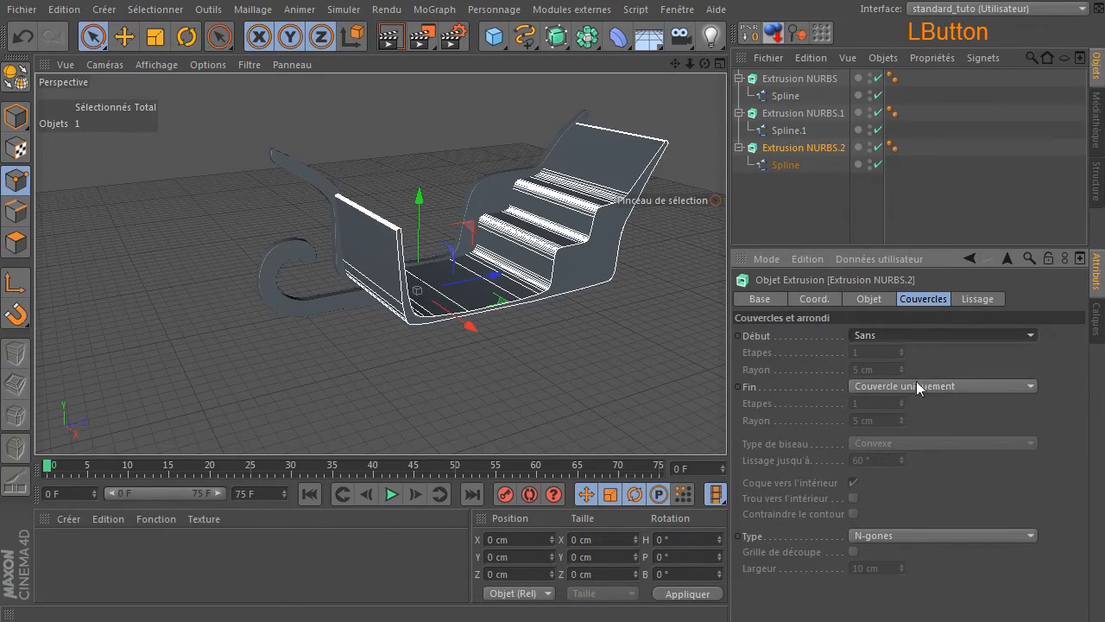
left_click(913, 387)
left_click(897, 403)
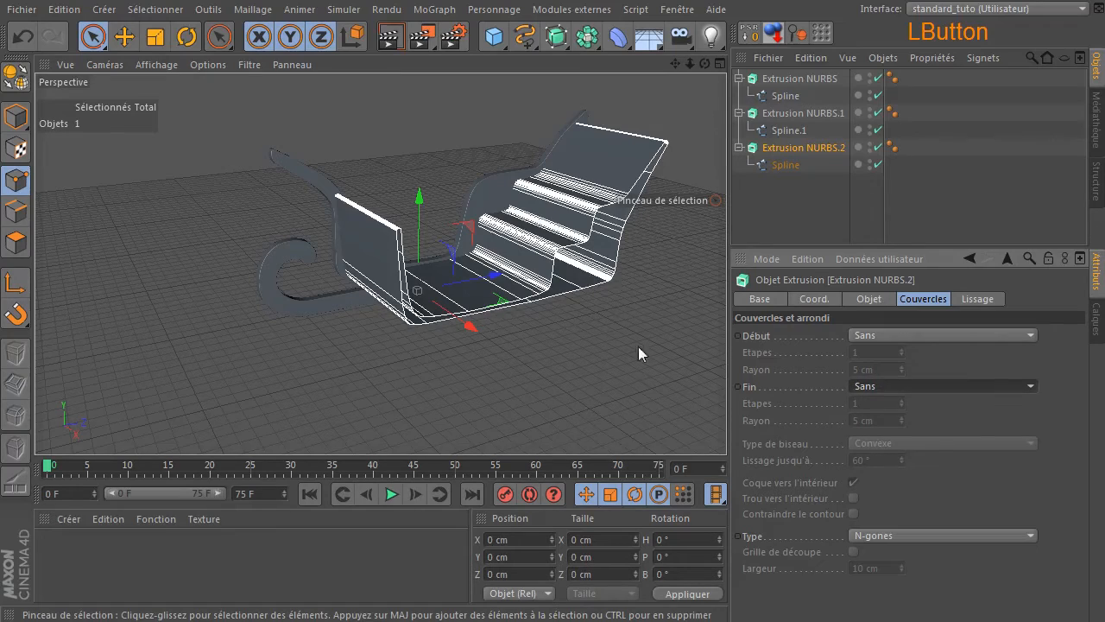
left_click_drag(705, 63, 492, 76)
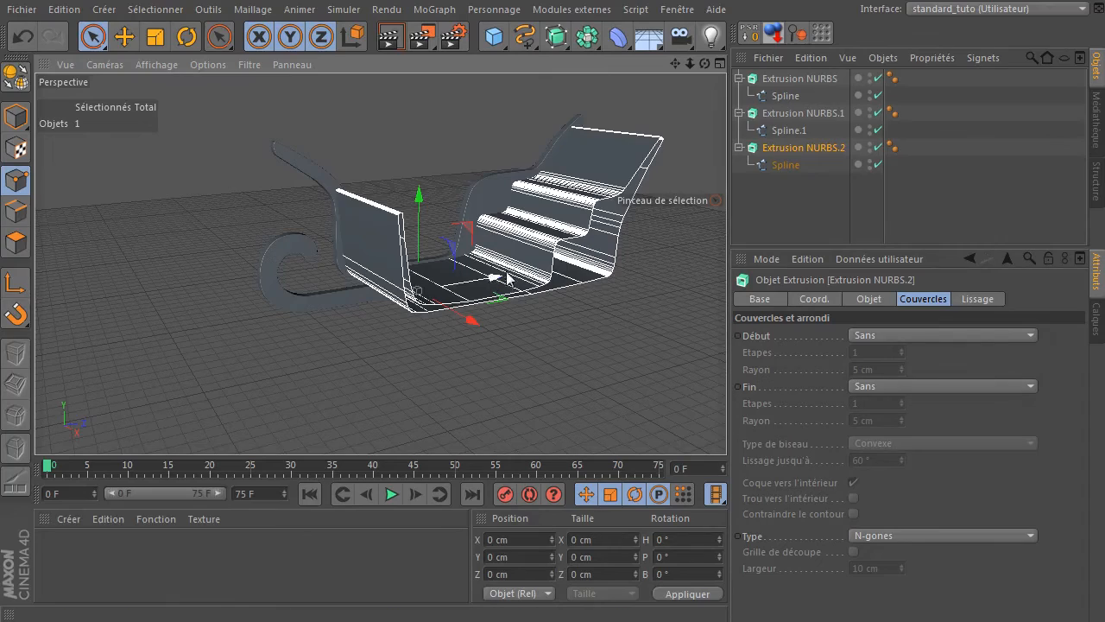
left_click_drag(707, 66, 684, 215)
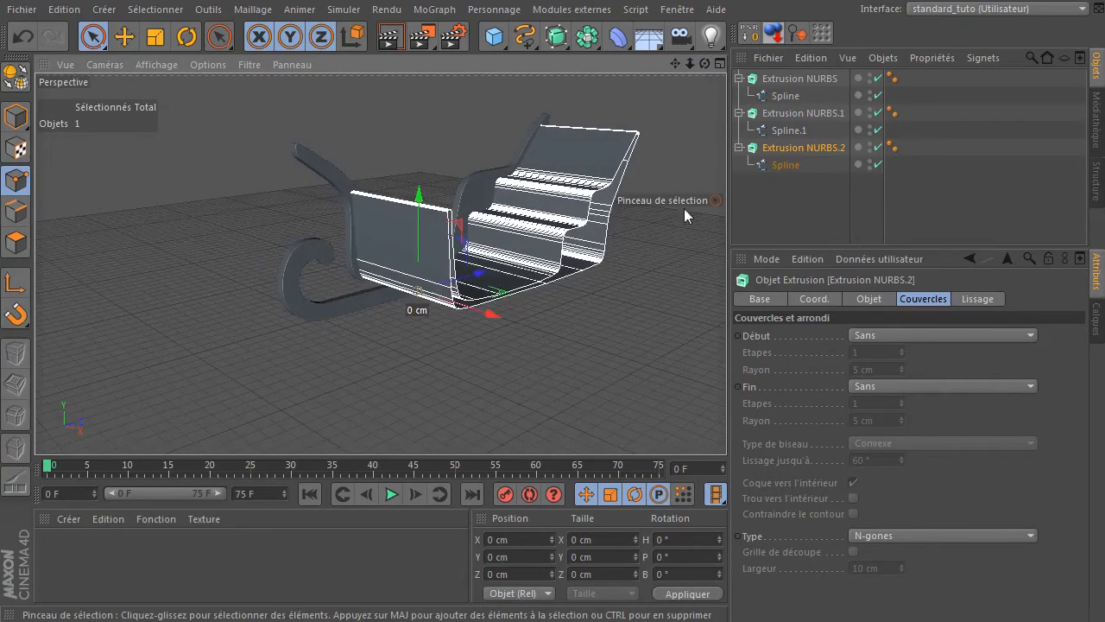
Rename the extrusion containing the inner spline to "interieur"
left_click(809, 151)
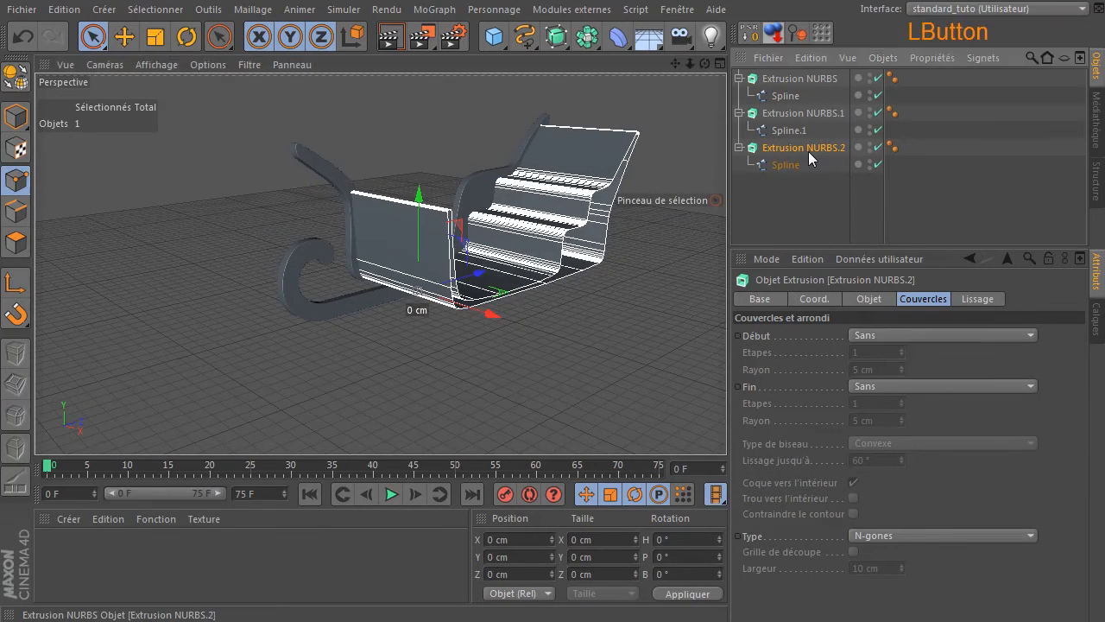
double_click(812, 154)
type("in")
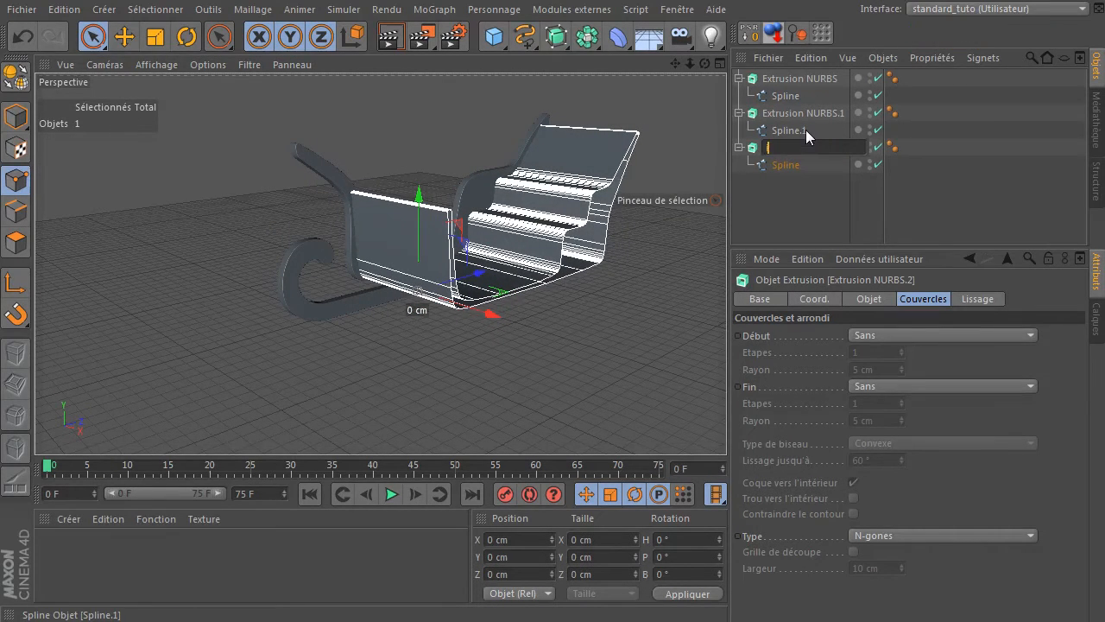
type("terieur")
key("Return")
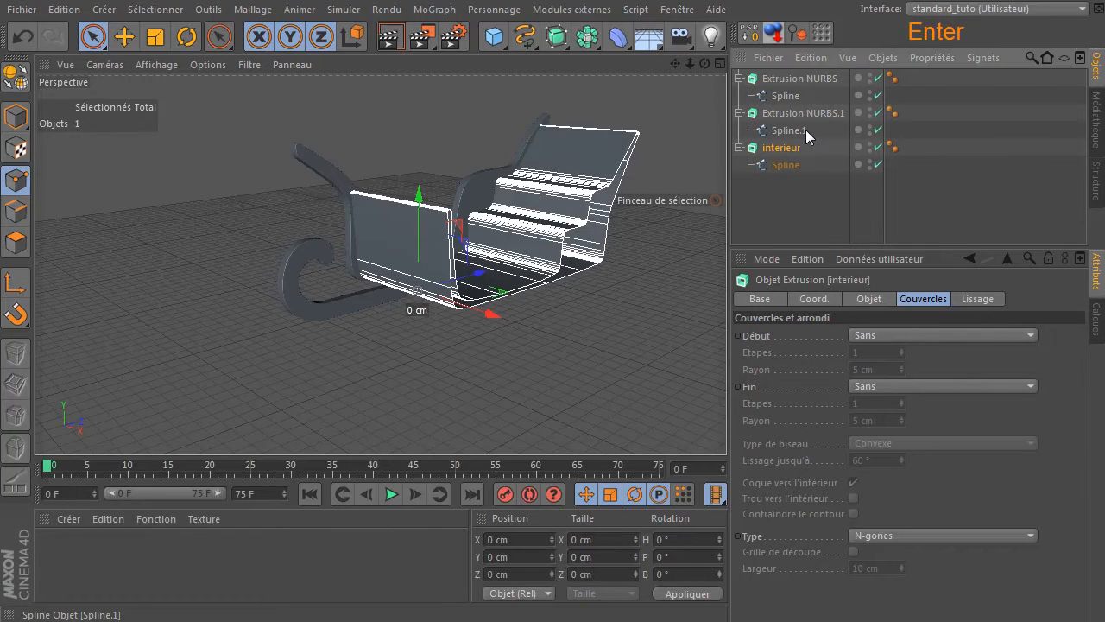
Rename the runner's extrusion to "lame"
left_click(807, 77)
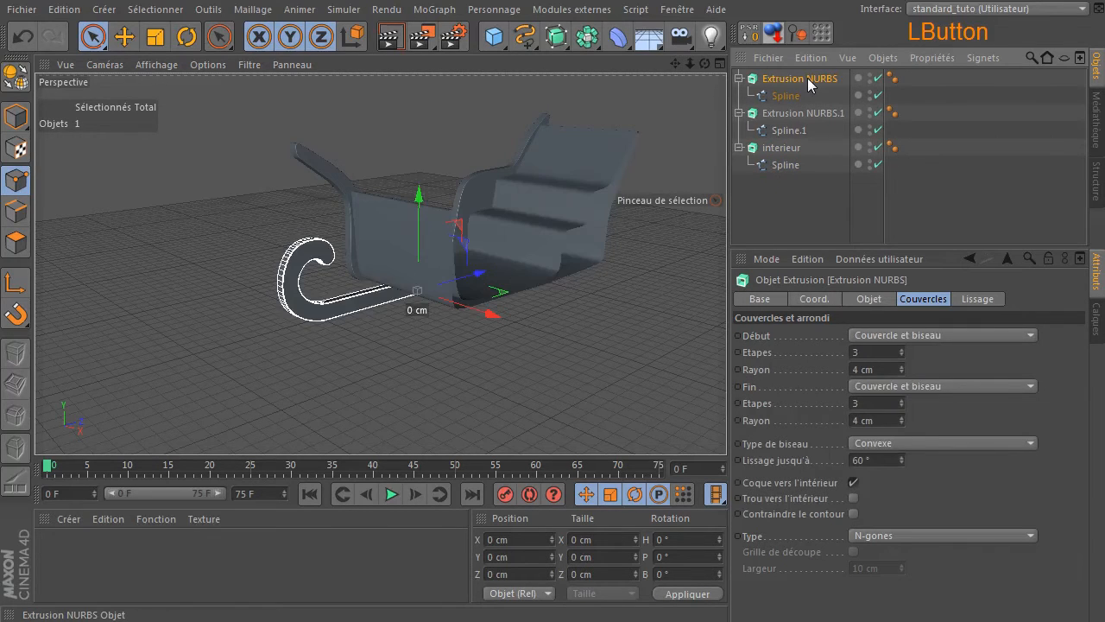
double_click(807, 77)
type("lam")
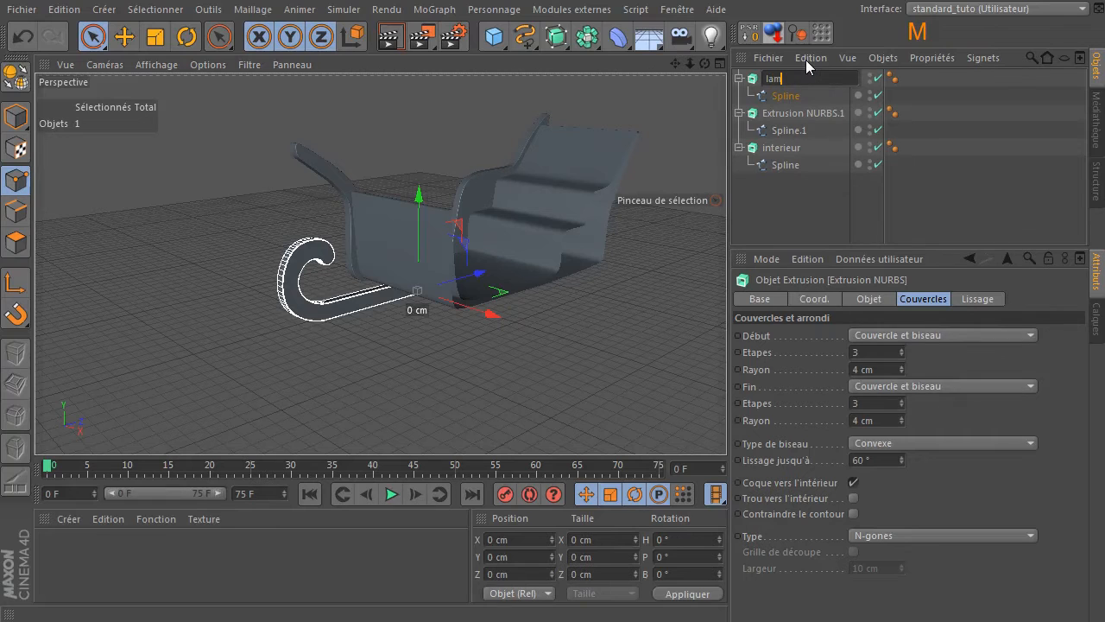
type("e")
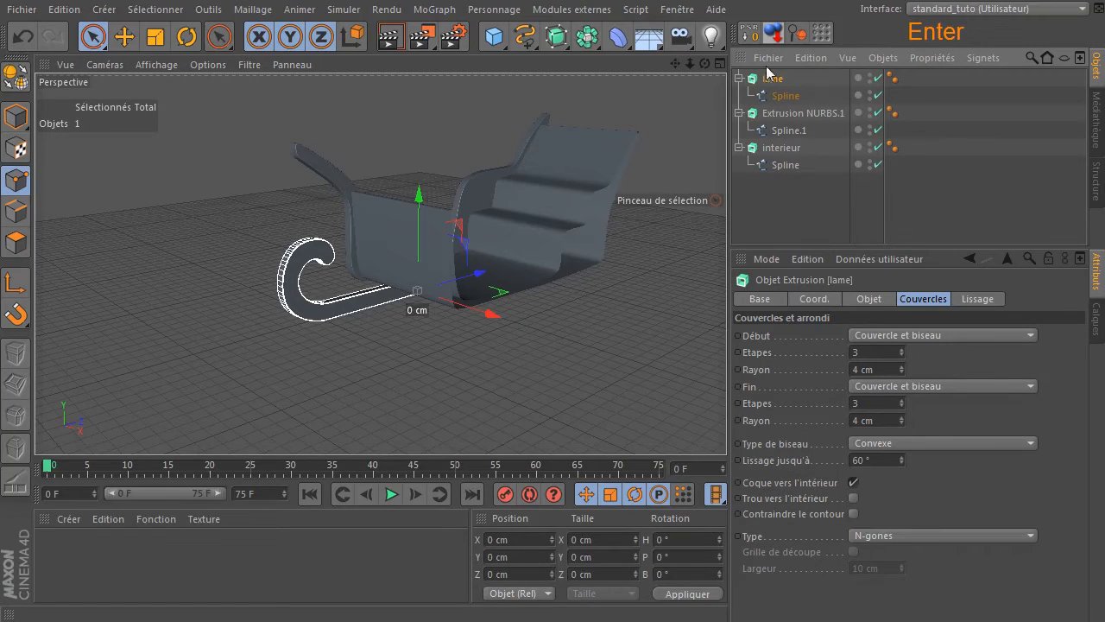
Rename the side panel's extrusion to "coté" and deselect all objects
left_click(803, 113)
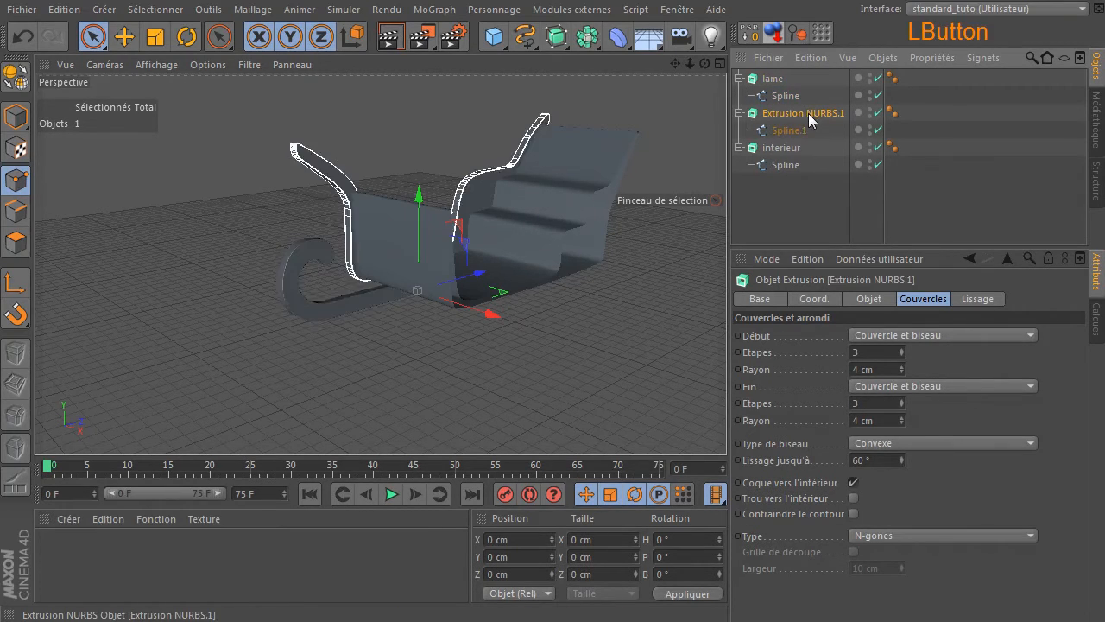
double_click(803, 113)
type("coté")
key("Return")
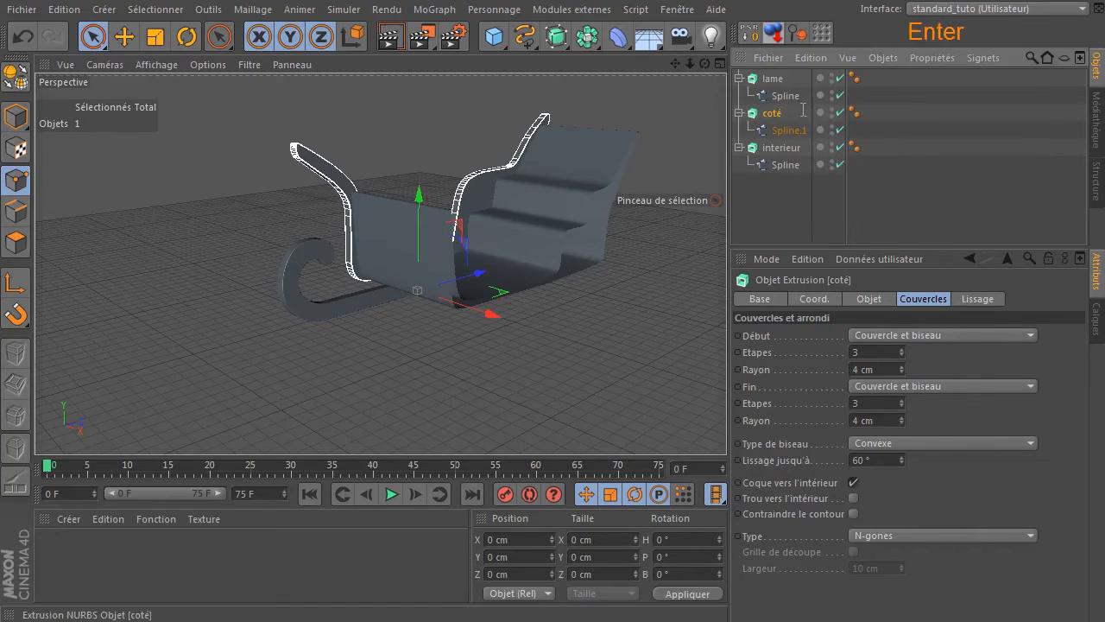
left_click(756, 182)
Inspect the sleigh parts in perspective and bring up the full-size right view
left_click_drag(708, 64, 418, 291)
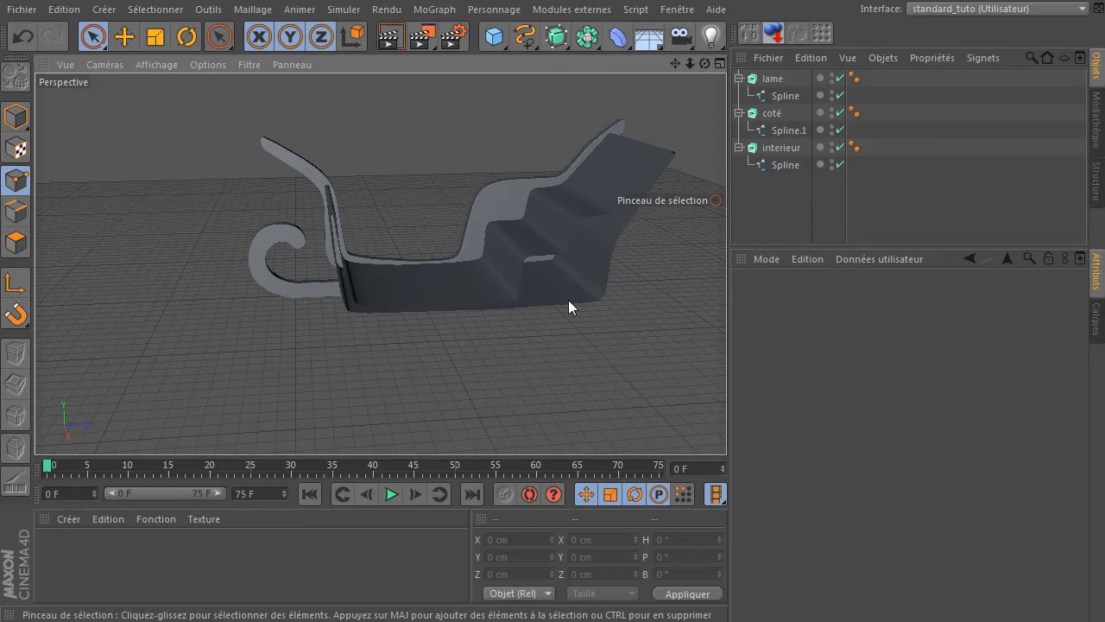
middle_click(470, 307)
middle_click(205, 315)
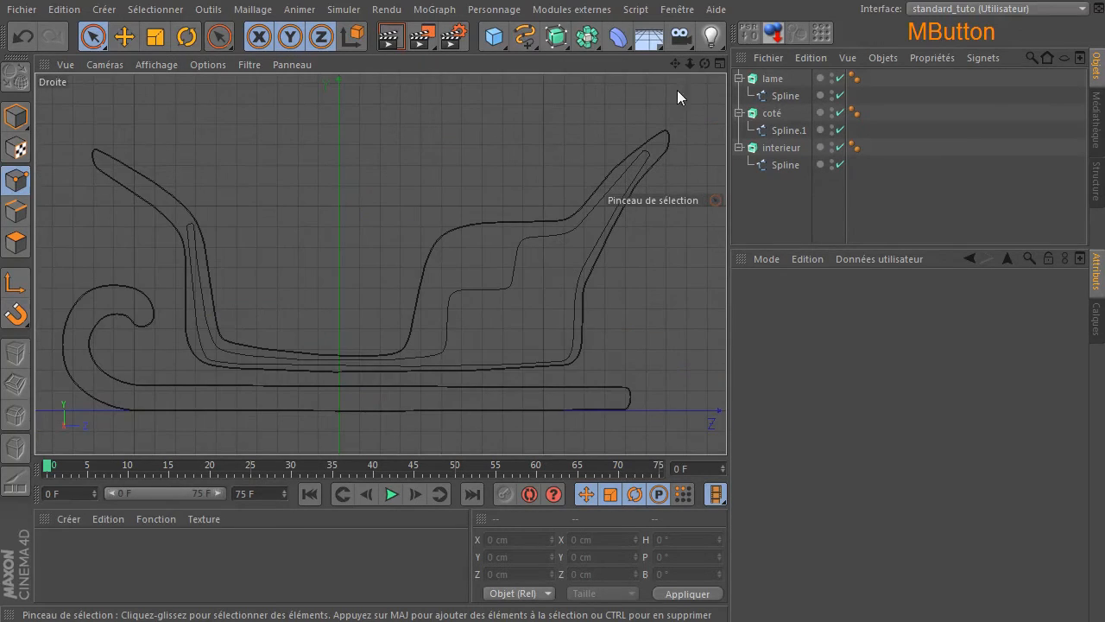
Duplicate the interieur object's spline outside its parent and disable the copy's Fermer la spline option
left_click_drag(677, 67, 696, 48)
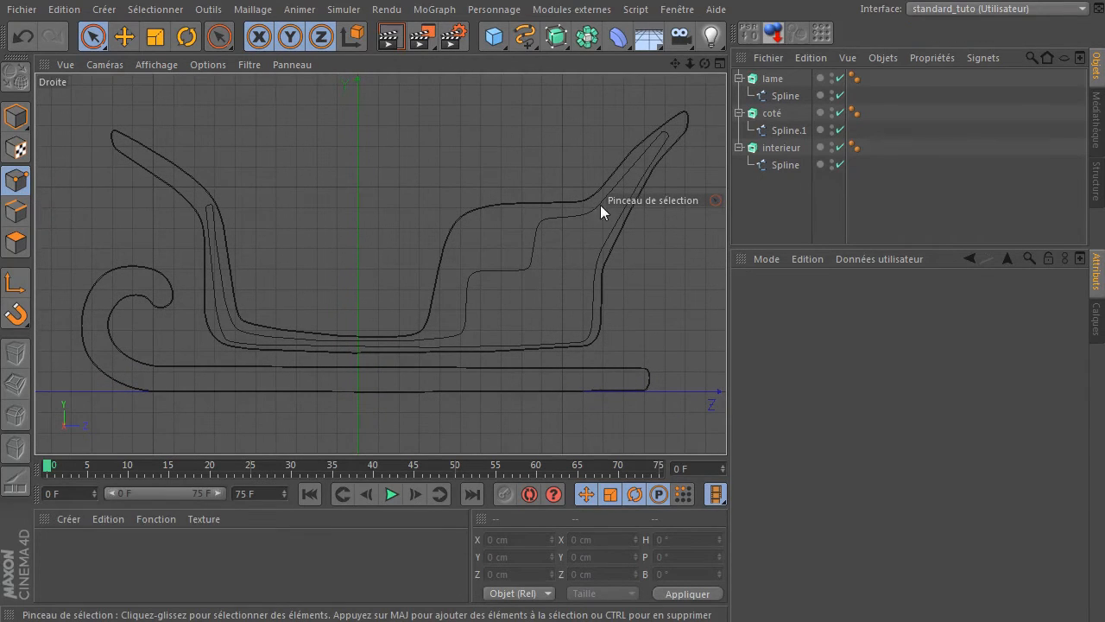
left_click(788, 169)
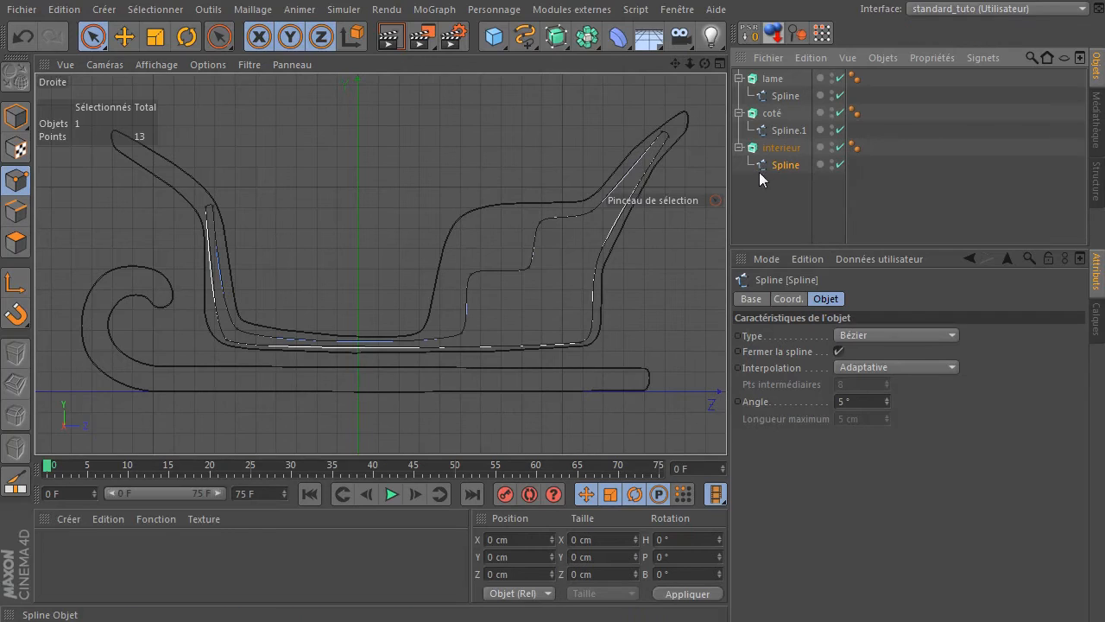
key("ctrl")
left_click_drag(788, 167, 774, 215, "ctrl")
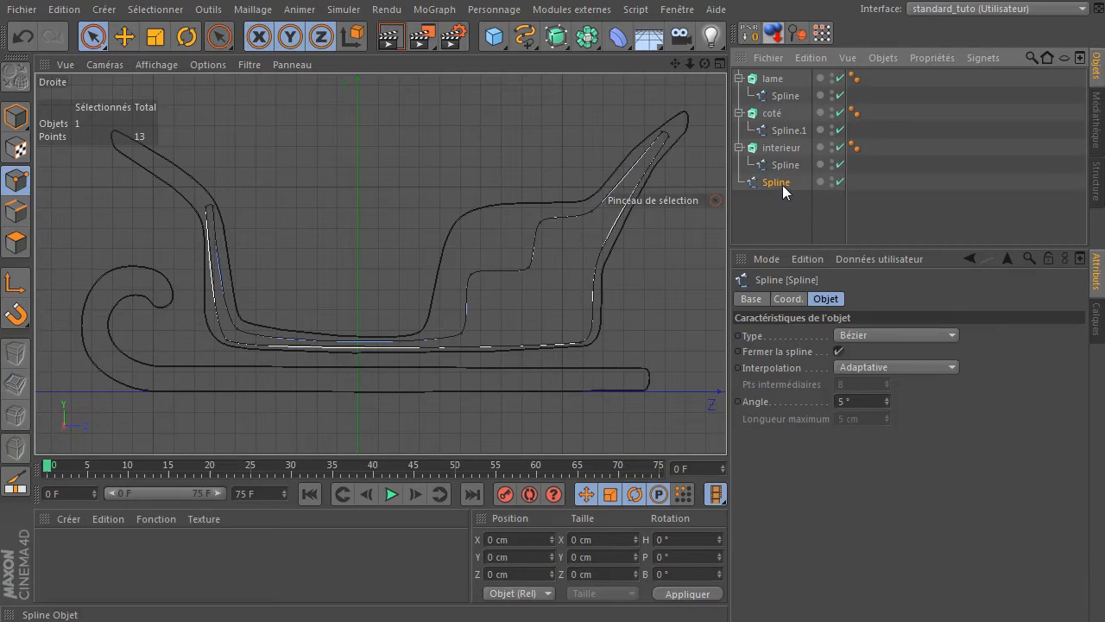
left_click(782, 185)
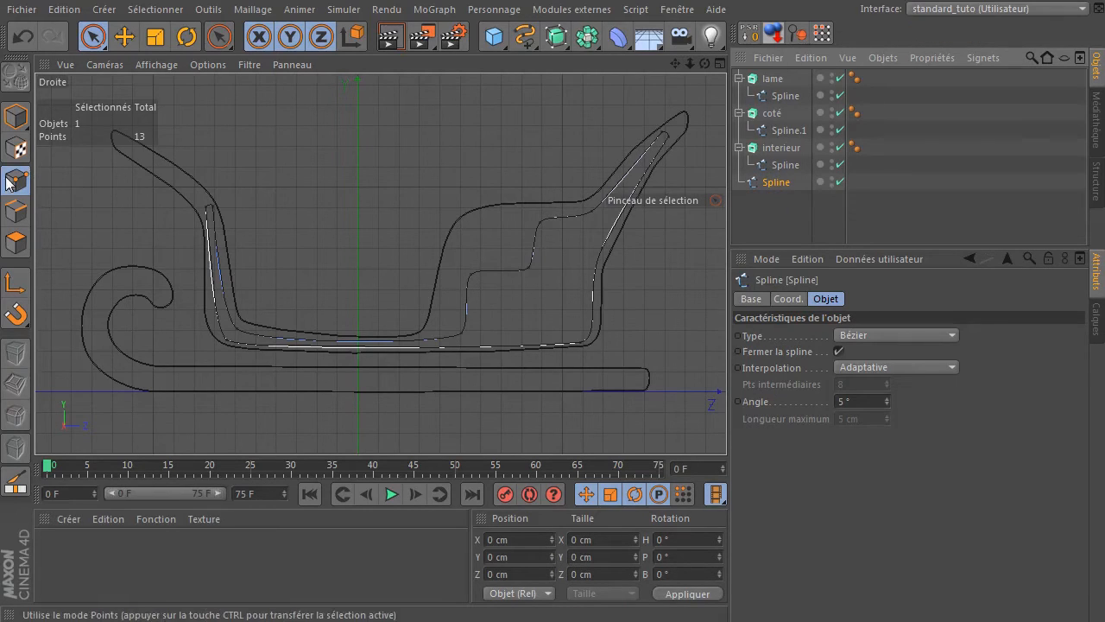
left_click(838, 351)
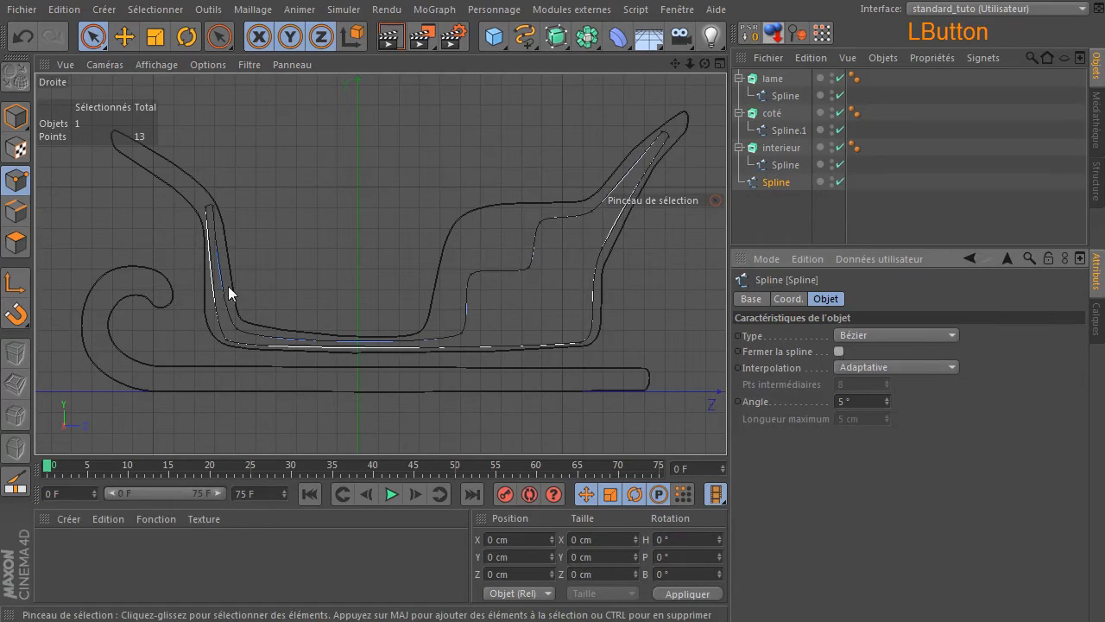
Hide the lame, coté and interieur objects and their splines in the viewport
scroll(252, 218, "up", 4)
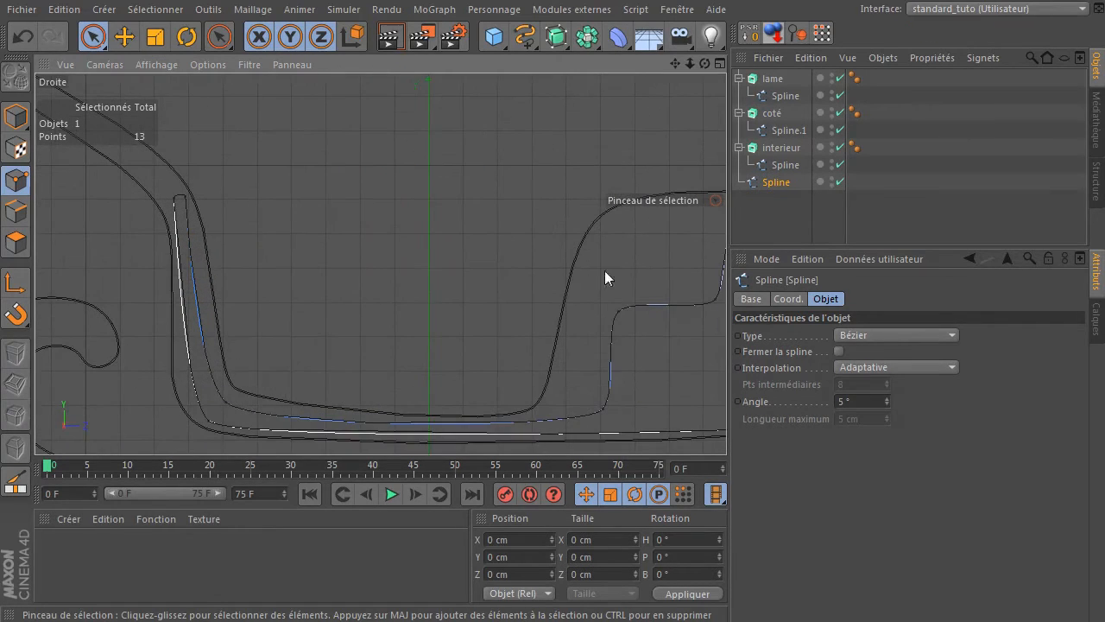
left_click(834, 166)
left_click_drag(835, 102, 831, 80)
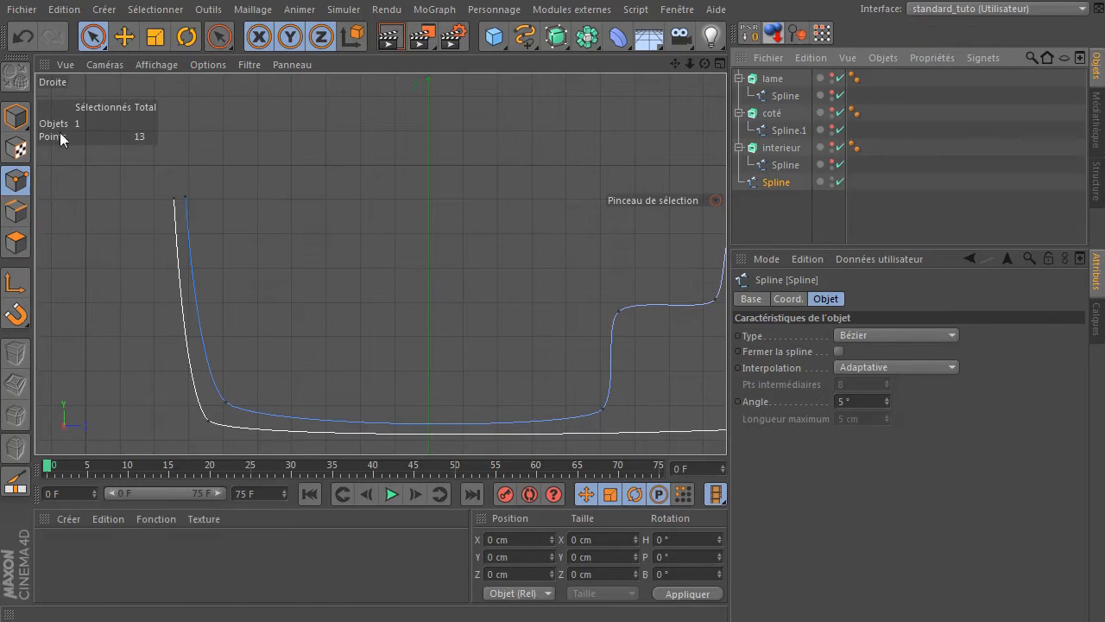
Delete the copied spline's inner contour points at the front top end, the lower front corner and the seat base
left_click(94, 38)
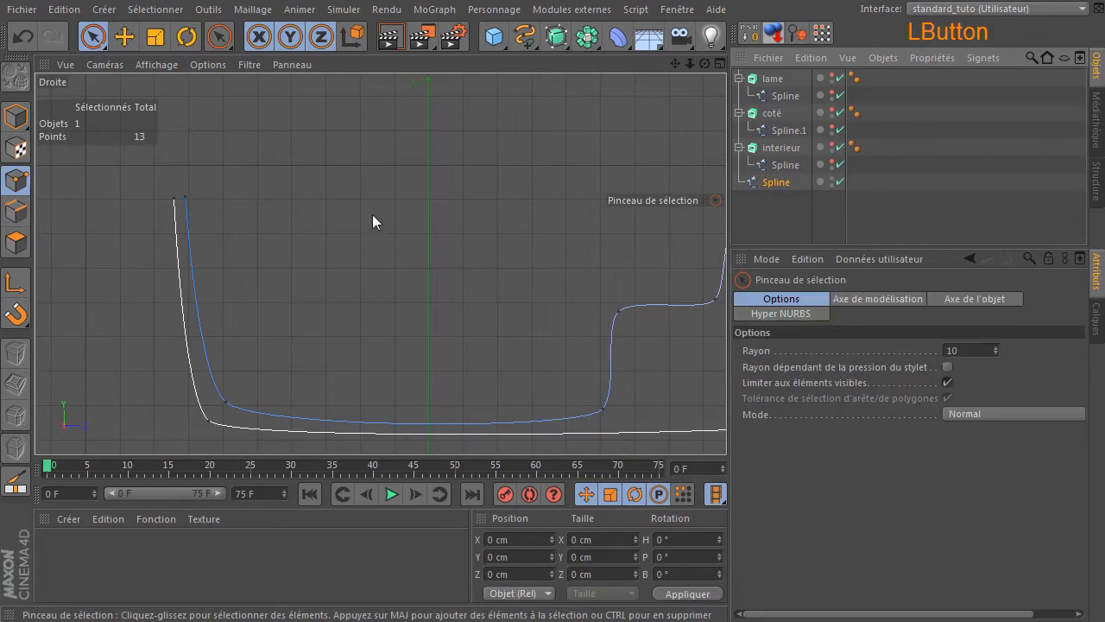
left_click(185, 198)
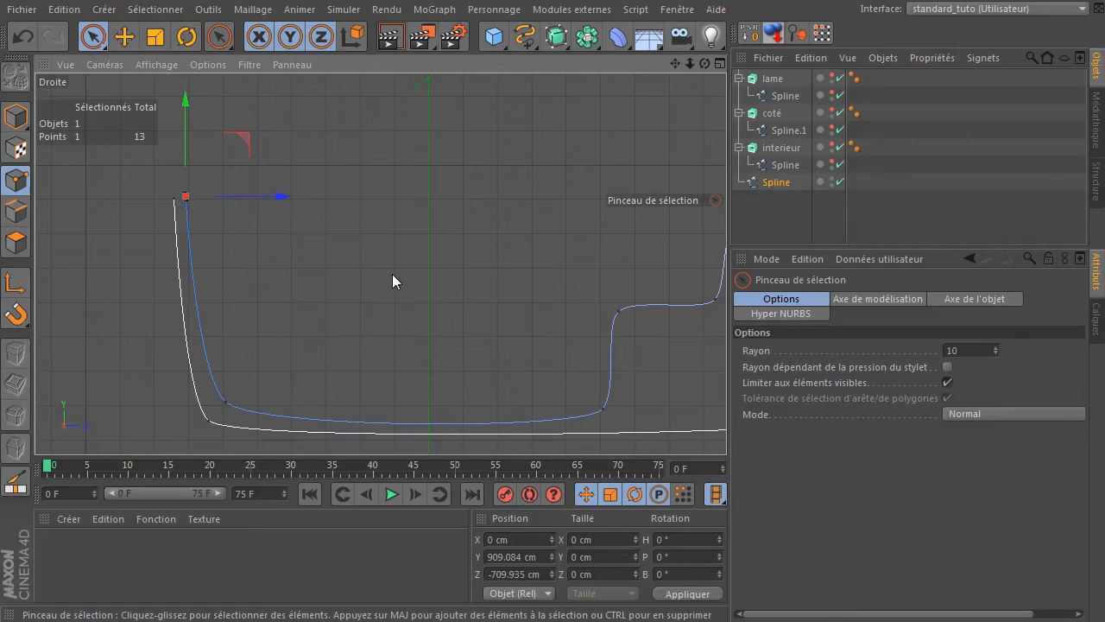
key("Delete")
left_click(225, 401)
key("Delete")
scroll(387, 363, "down", 2)
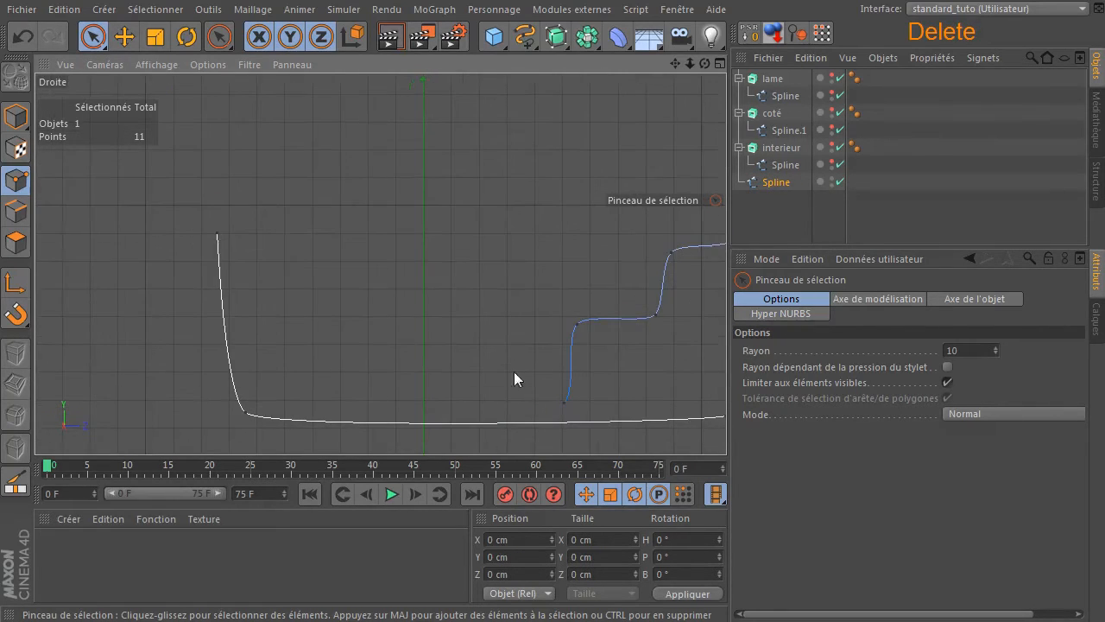
left_click(564, 402)
key("Delete")
Delete the five remaining inner contour points along the seat steps and up to the backrest tip
left_click_drag(678, 65, 497, 265)
left_click(399, 335)
key("Delete")
left_click(482, 333)
key("Delete")
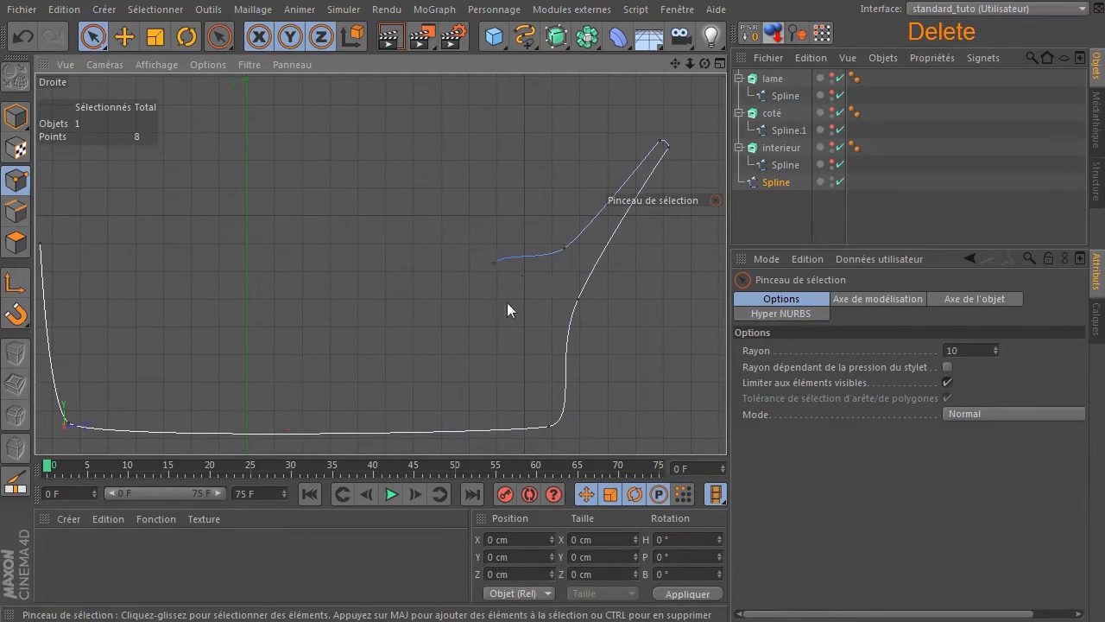
left_click(494, 262)
key("Delete")
left_click(564, 249)
key("Delete")
left_click(660, 144)
key("Delete")
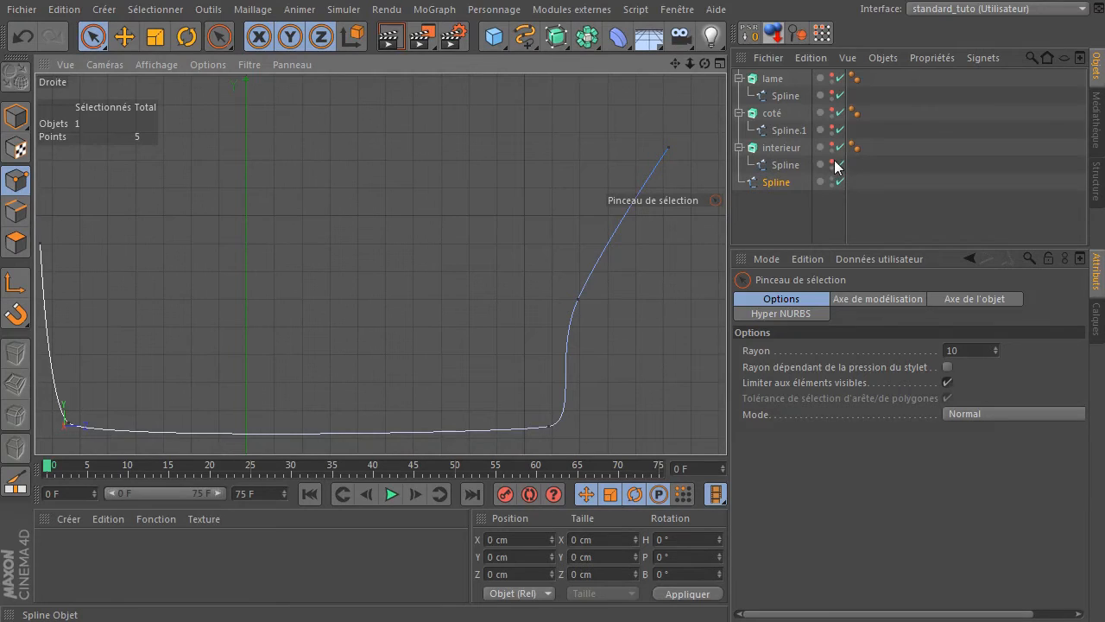
Make the hidden sleigh parts visible again and reselect the open spline for point editing
left_click(838, 128)
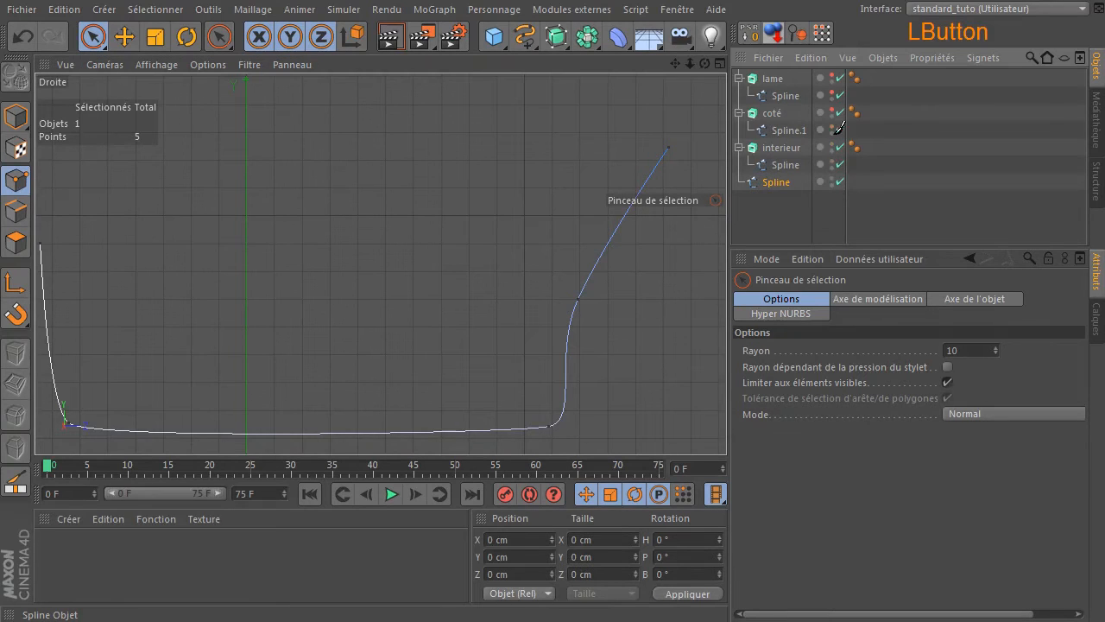
left_click(771, 183)
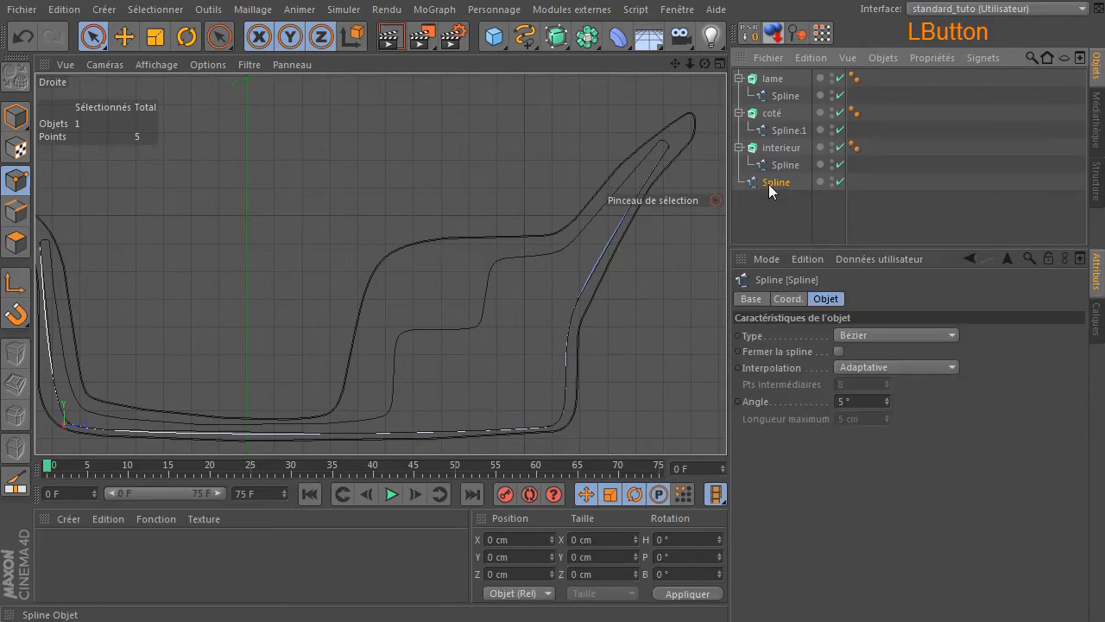
left_click(93, 36)
Move the open spline's front top end point to about Y 909 cm, Z -733 cm, centred in the interior panel
left_click_drag(675, 63, 717, 47)
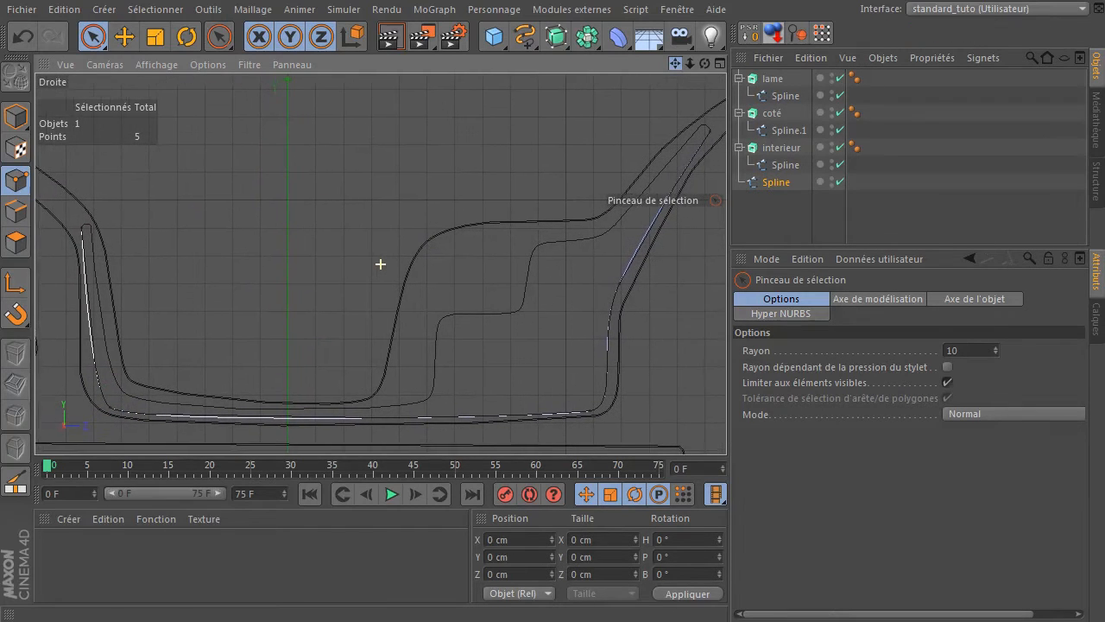
left_click(86, 235)
scroll(64, 259, "up", 2)
scroll(121, 261, "up", 1)
left_click_drag(674, 63, 834, 35)
left_click_drag(301, 124, 306, 131)
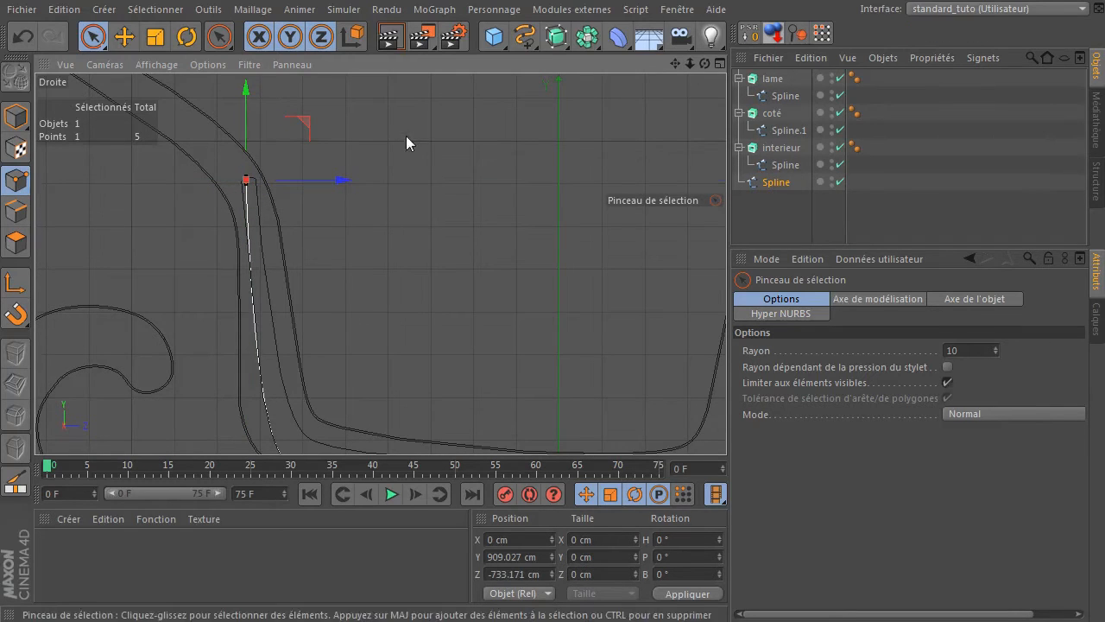
Move the spline's lower front corner point inward to about Y 305 cm, Z -624 cm
left_click_drag(674, 63, 644, 7)
left_click(256, 369)
left_click_drag(325, 320, 324, 297)
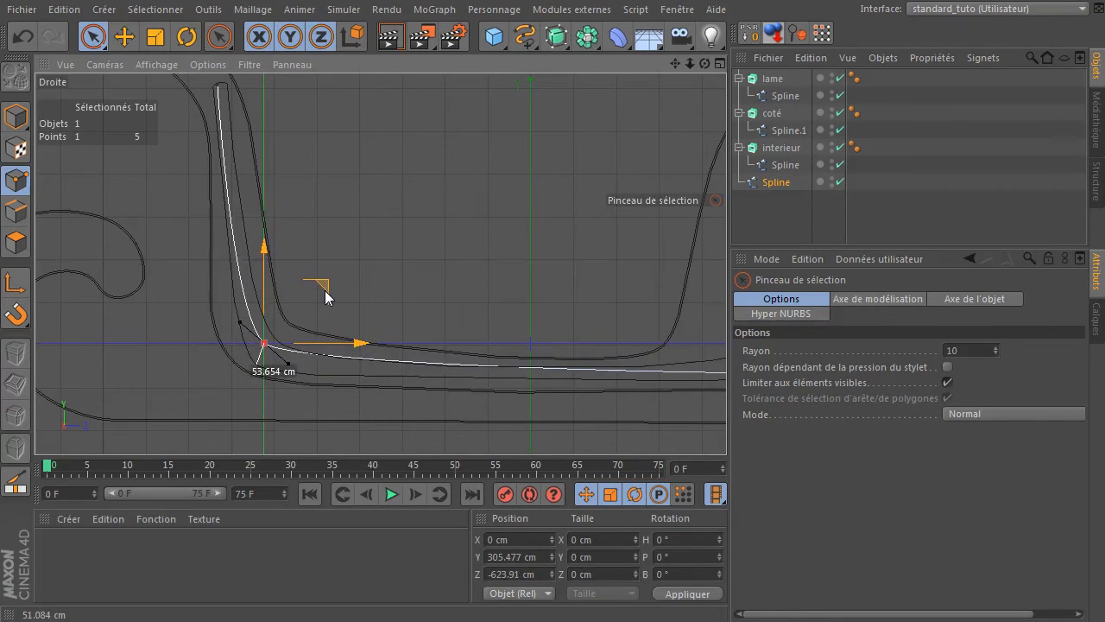
Adjust the tangents of the spline's front top end point and lower front corner point to follow the side panel's curve
left_click(219, 84)
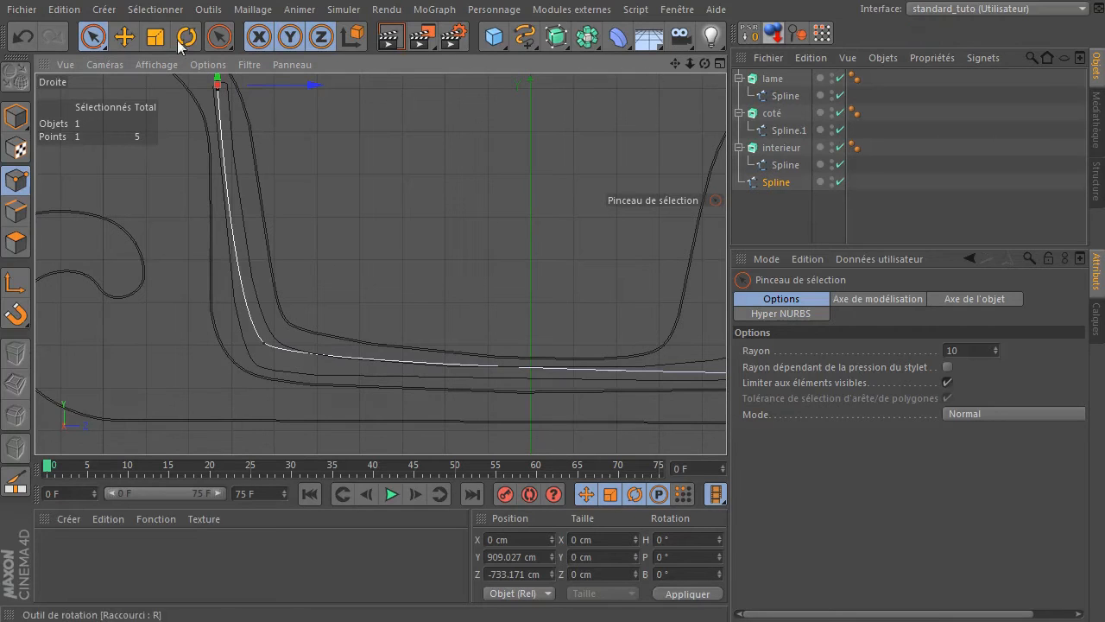
left_click(124, 36)
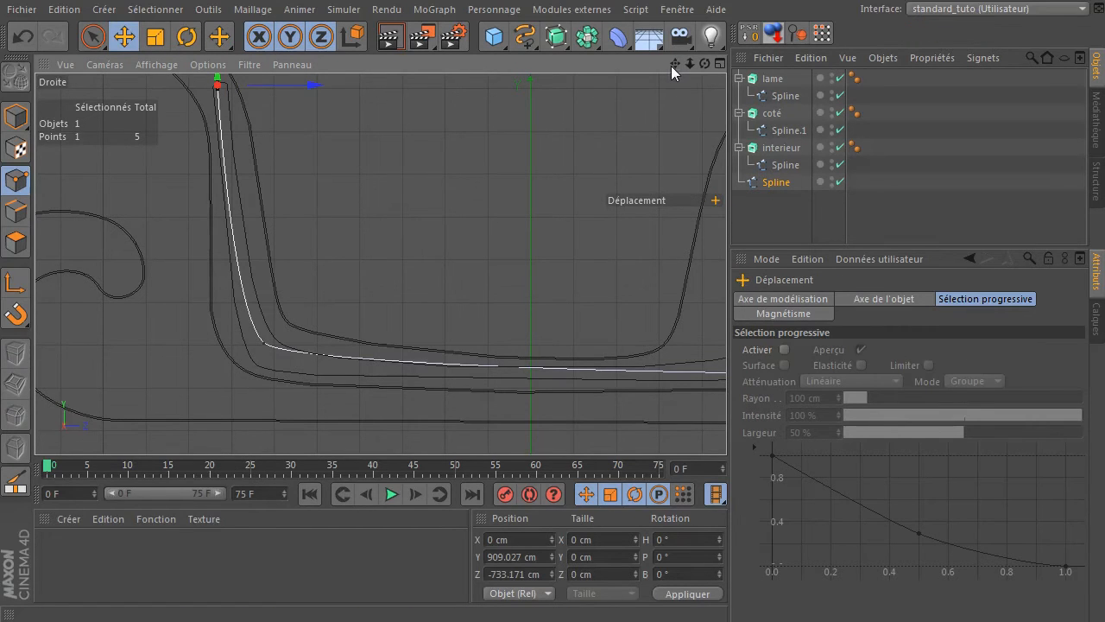
left_click_drag(672, 65, 695, 136)
left_click_drag(240, 156, 224, 123)
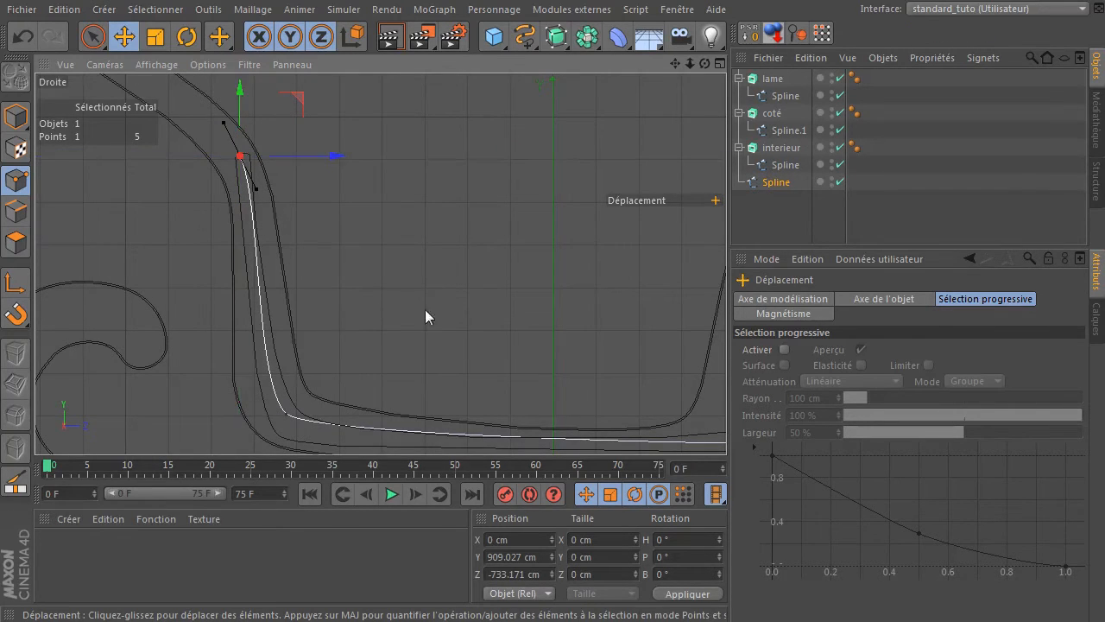
left_click_drag(676, 64, 308, 308)
left_click(149, 318)
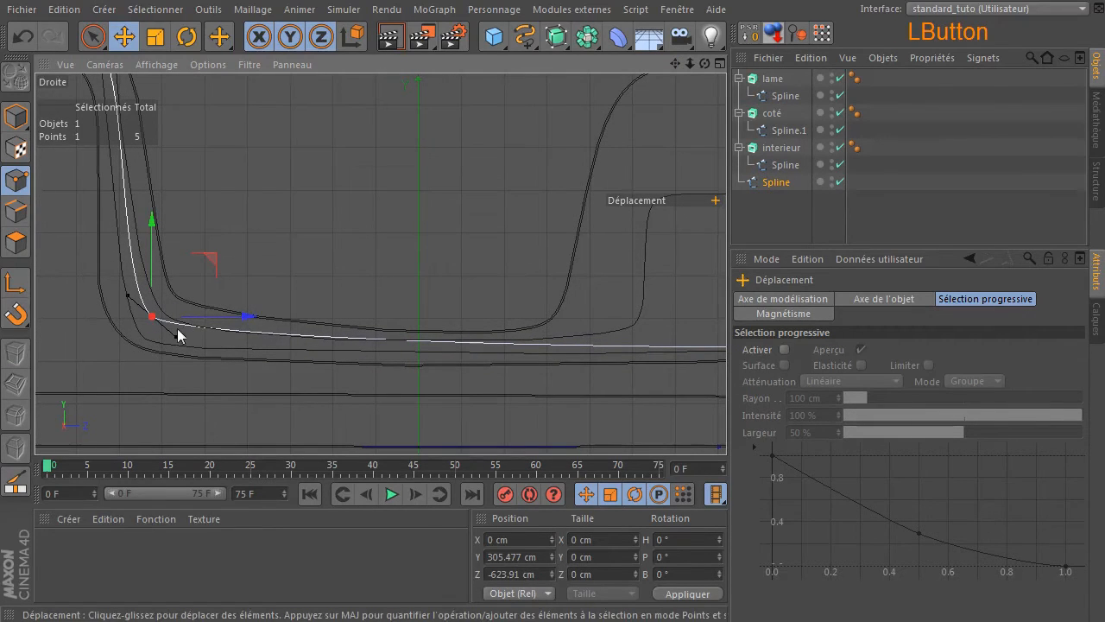
left_click_drag(175, 334, 185, 348)
Move the spline's lower rear corner point inward to about Y 275 cm, Z 1071 cm
left_click_drag(681, 62, 656, 163)
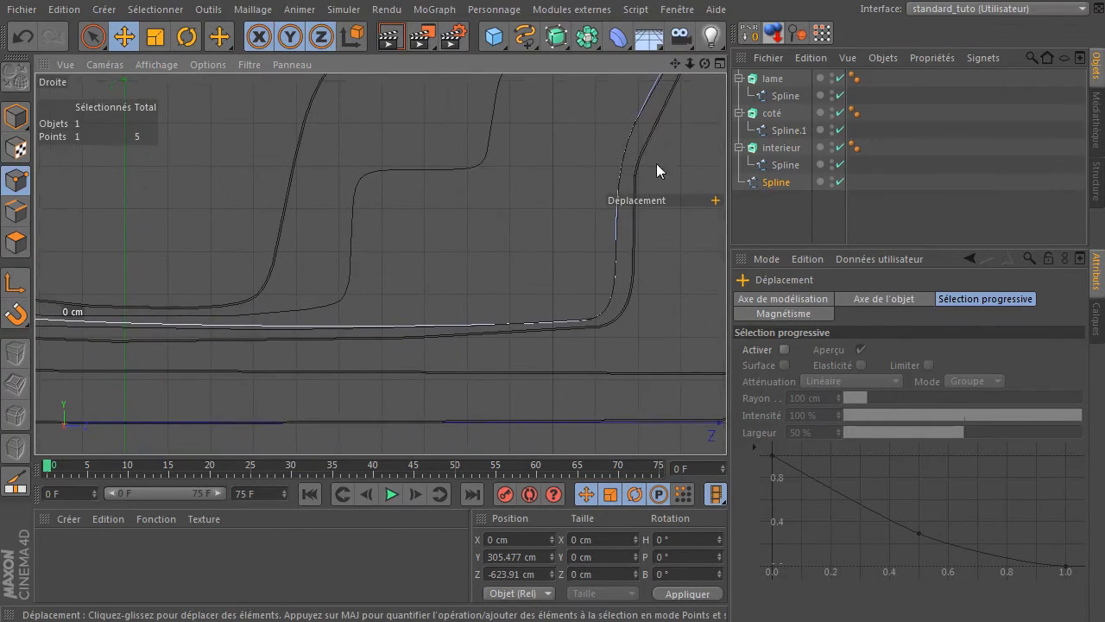
left_click(594, 316)
left_click_drag(648, 274, 639, 246)
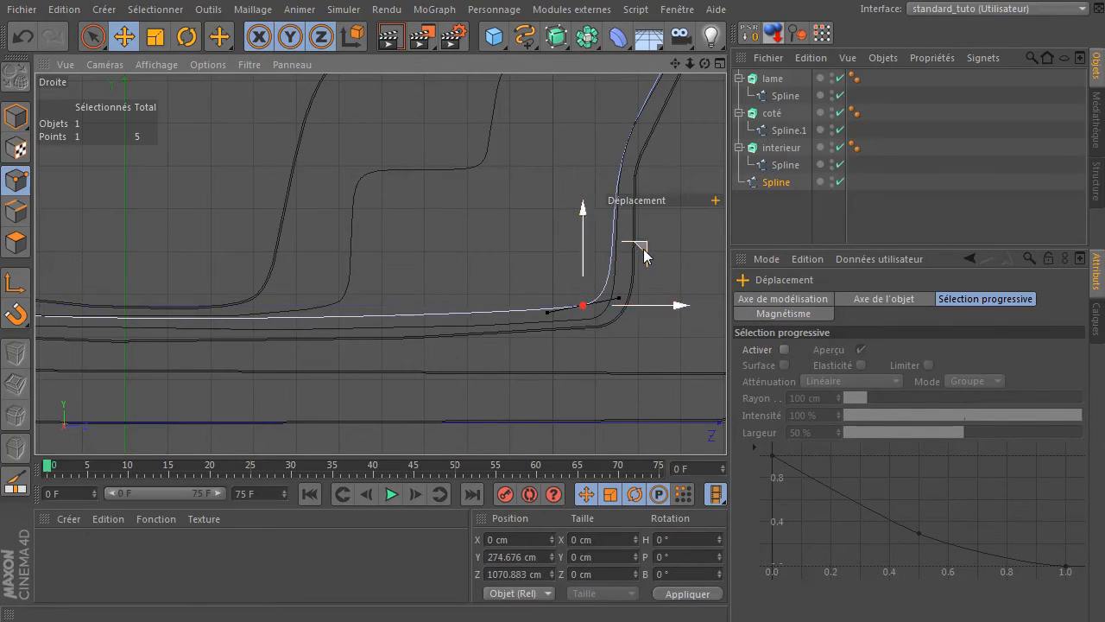
Move the backrest's bend point inward and the rear top end point to about Y 1249 cm, Z 1494 cm
left_click(636, 123)
left_click_drag(675, 63, 661, 167)
left_click_drag(675, 63, 517, 206)
left_click(592, 138)
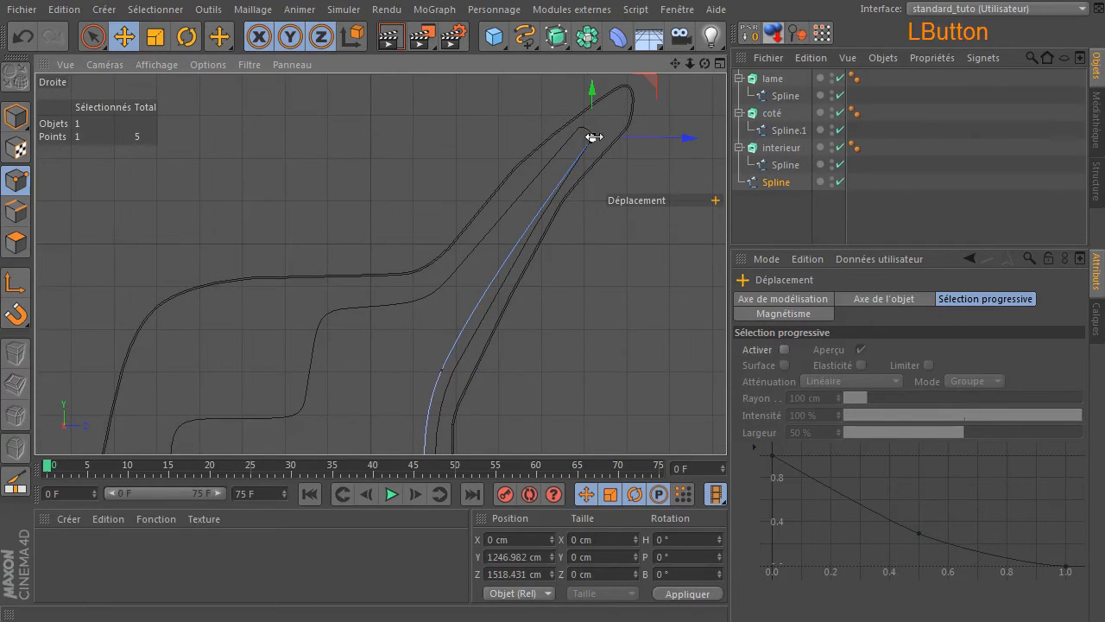
left_click_drag(646, 86, 646, 87)
left_click(135, 40)
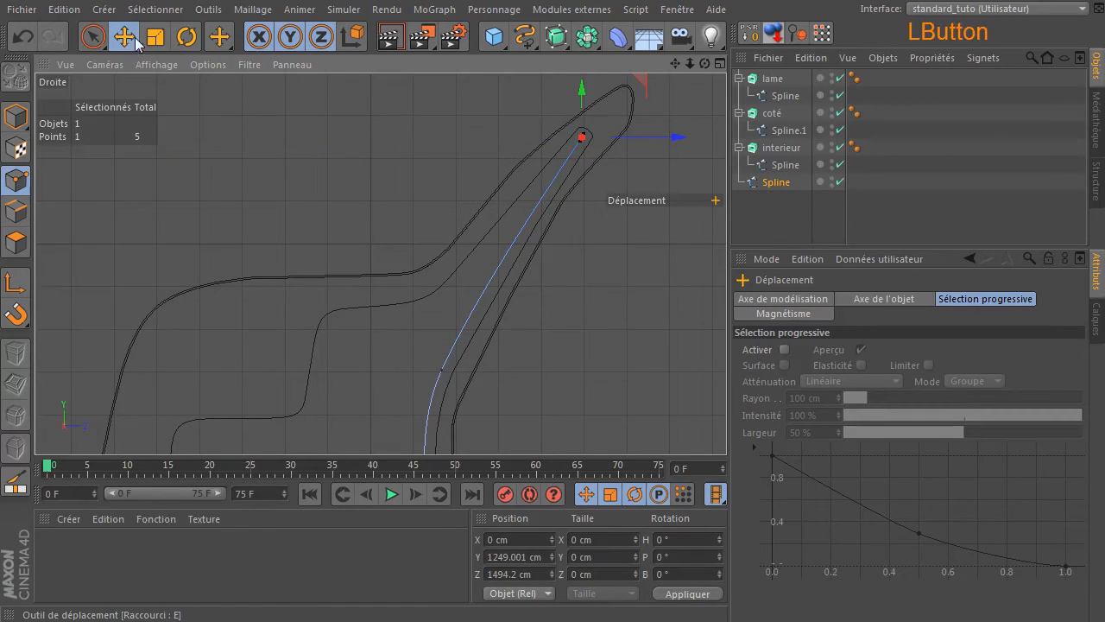
left_click_drag(578, 148, 548, 170)
key("ctrl+z")
Add a sphere primitive to the scene and set its radius to 16 cm
scroll(605, 252, "down", 3)
left_click_drag(675, 63, 512, 215)
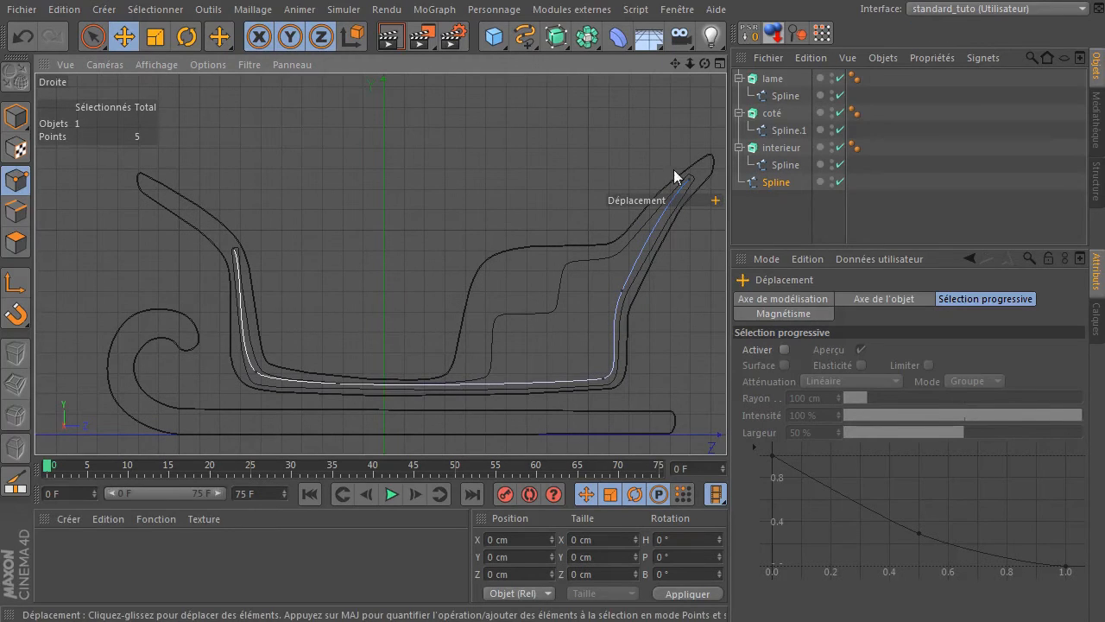
middle_click(529, 181)
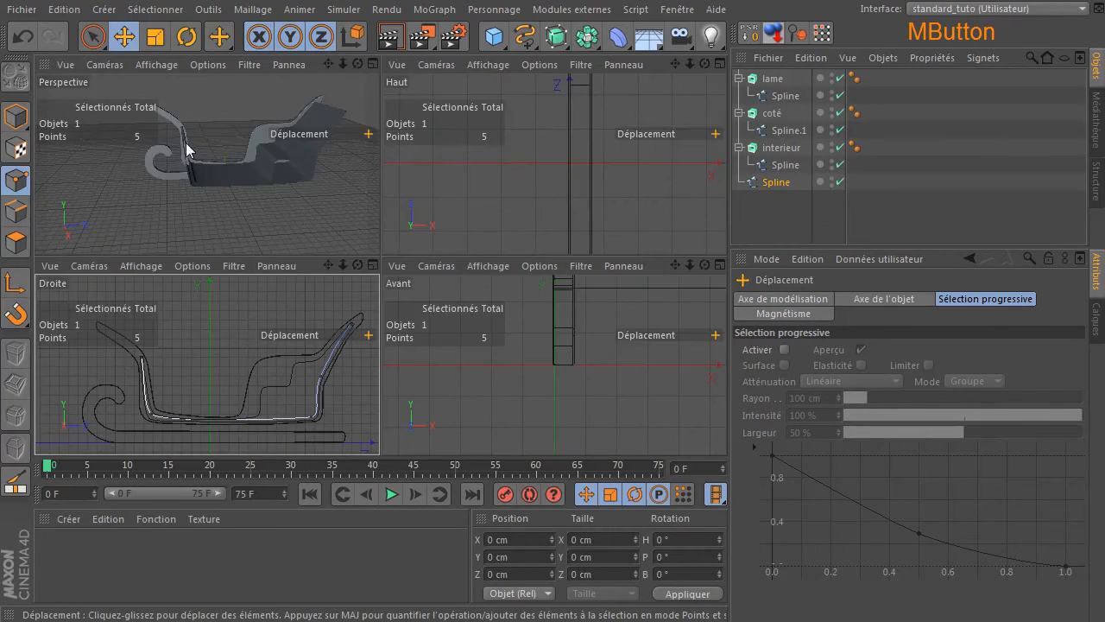
middle_click(187, 151)
left_click_drag(400, 112, 420, 291, "alt")
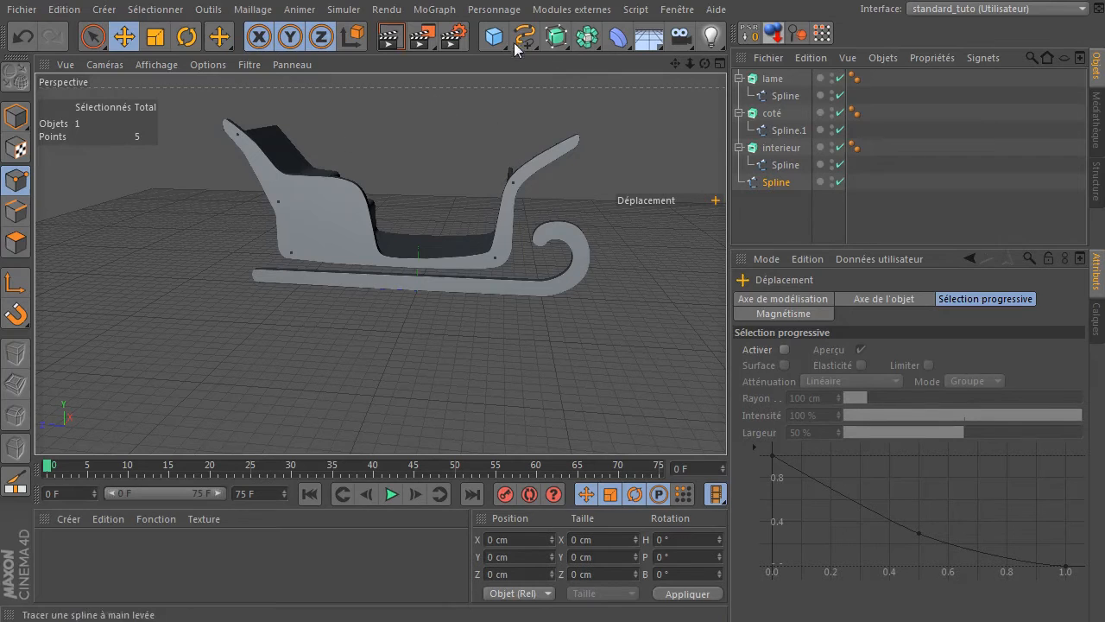
left_click_drag(505, 39, 931, 91)
left_click_drag(868, 338, 854, 457)
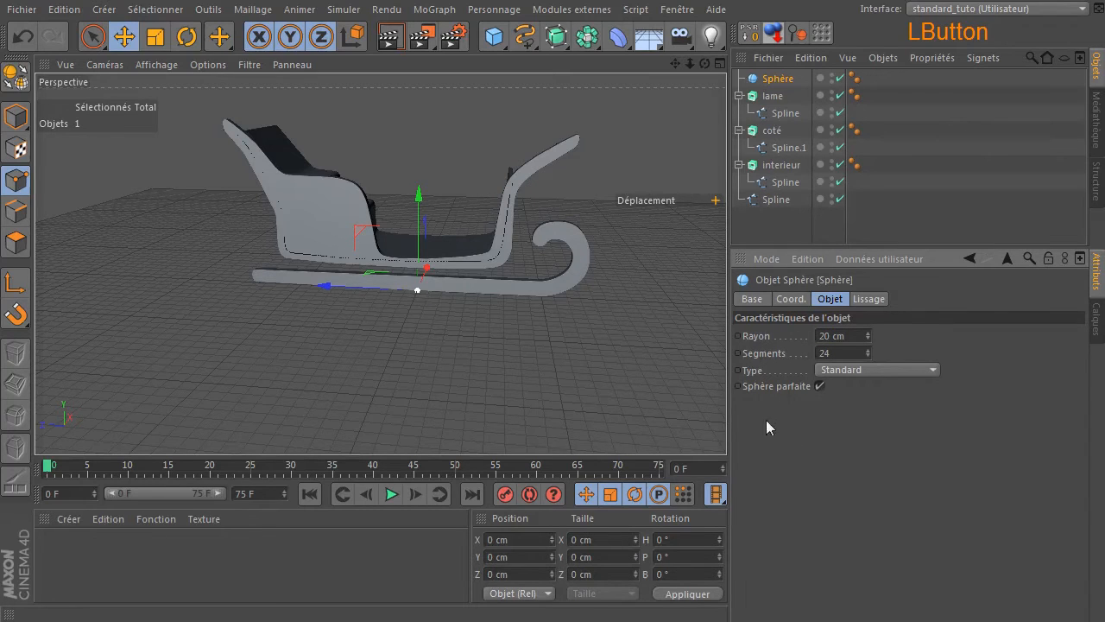
left_click(842, 336)
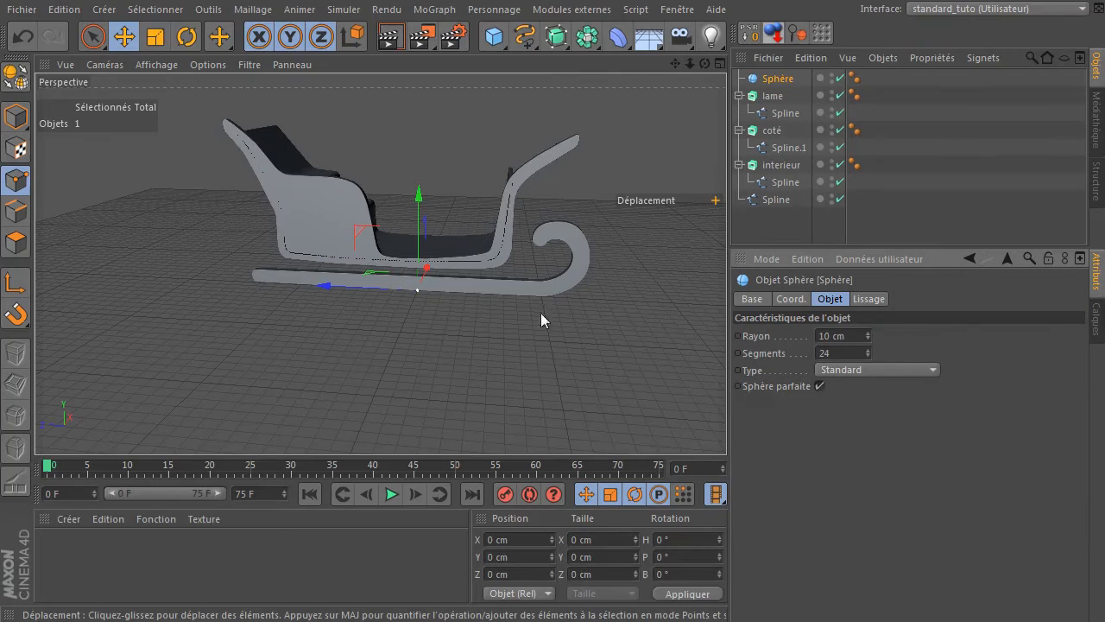
left_click(850, 335)
type("16")
key("Return")
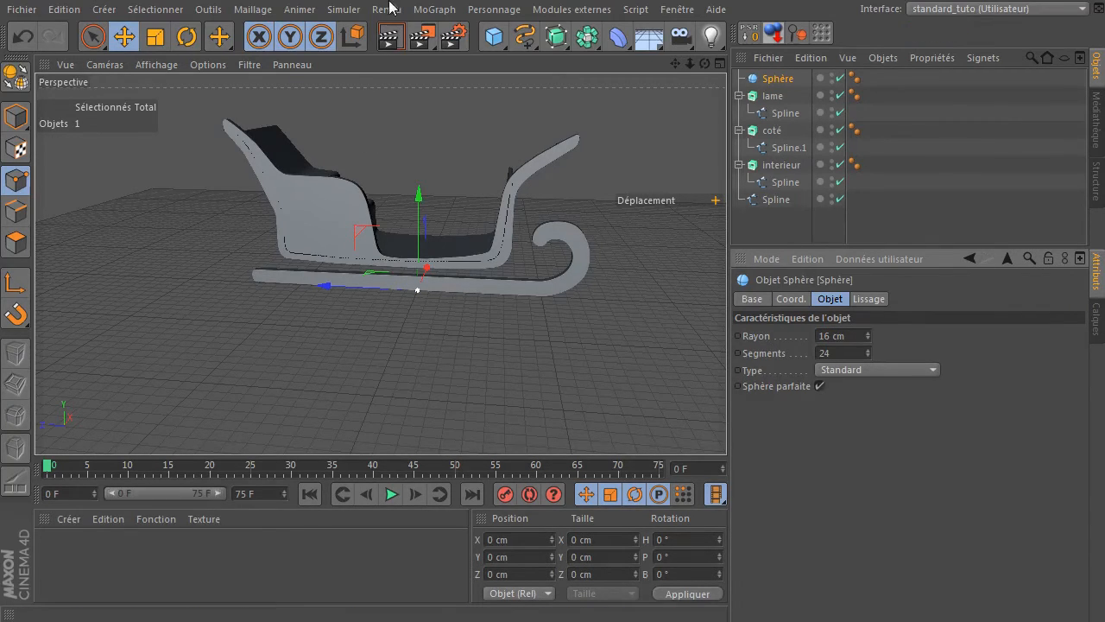
Create a MoGraph Cloneur, nest the sphere inside it and set the cloner's mode to Objet
left_click(432, 10)
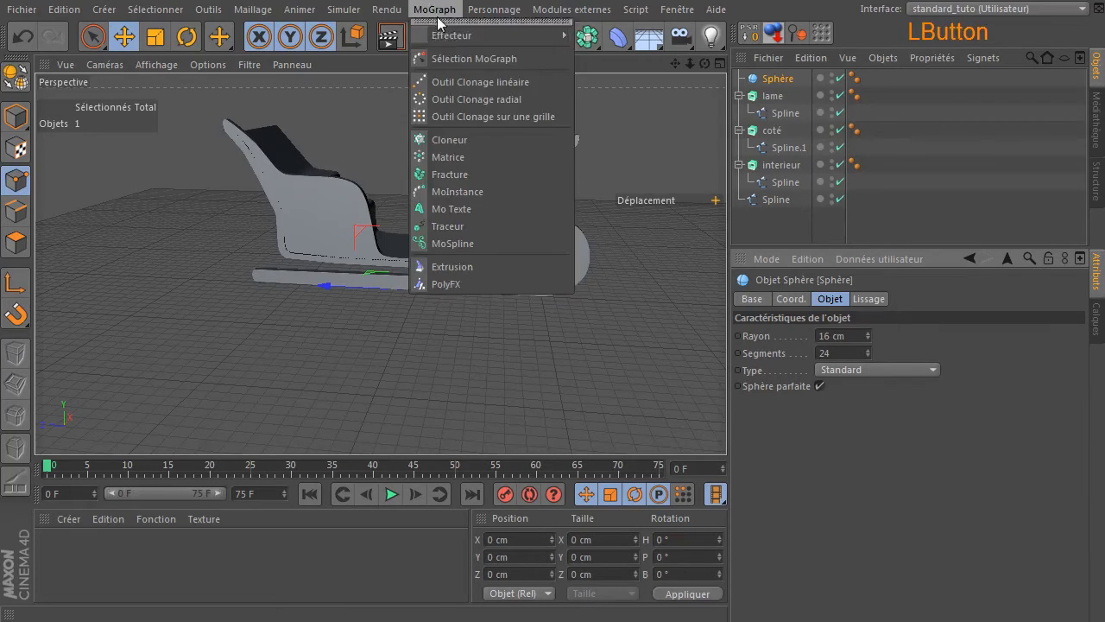
left_click(464, 137)
left_click_drag(768, 96, 792, 82)
left_click(768, 79)
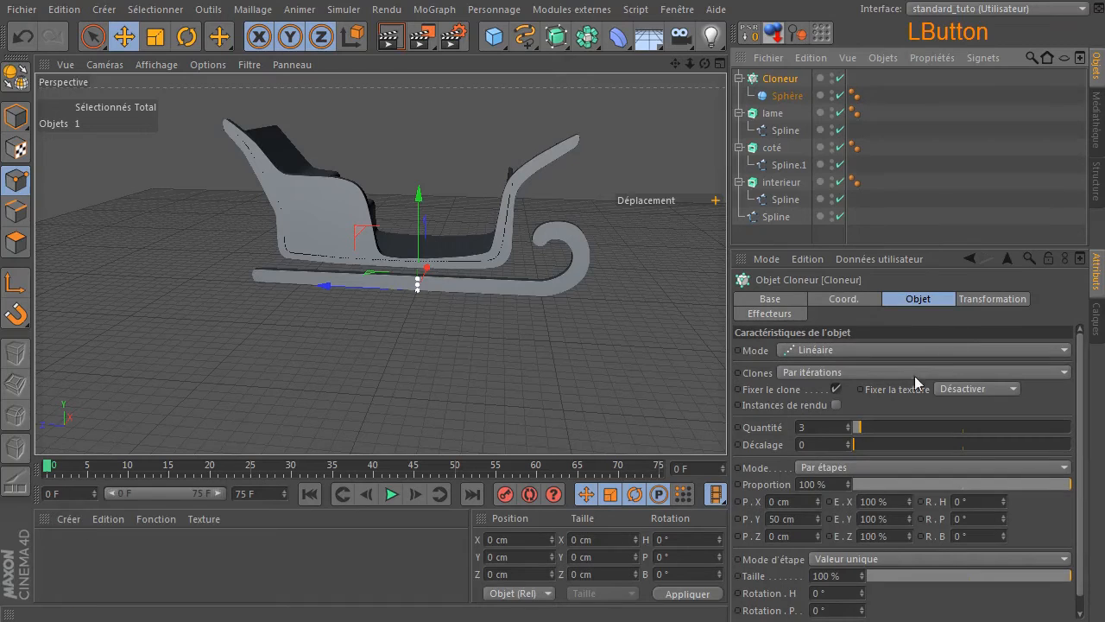
left_click(849, 348)
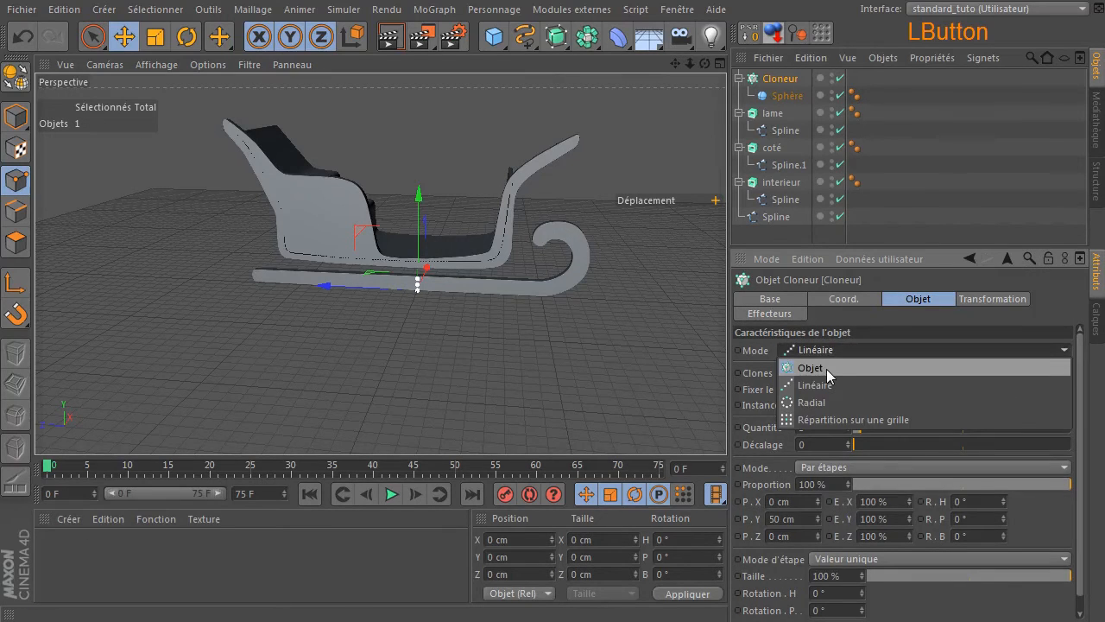
left_click(826, 367)
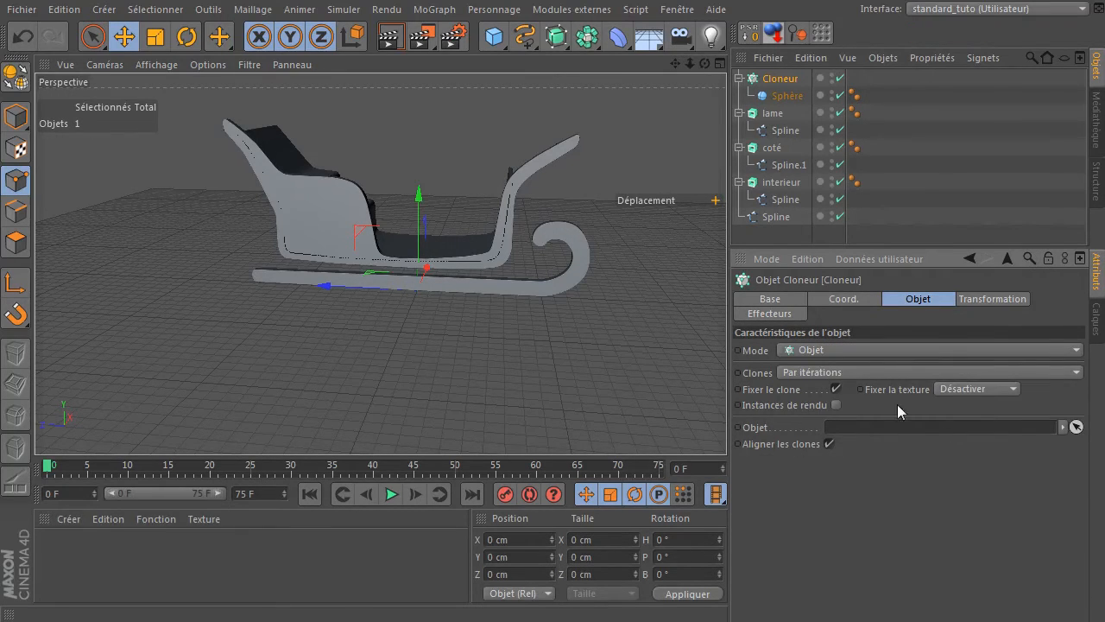
Assign the loose Spline at the end of the hierarchy as the cloner's target Objet
left_click(761, 215)
left_click(779, 80)
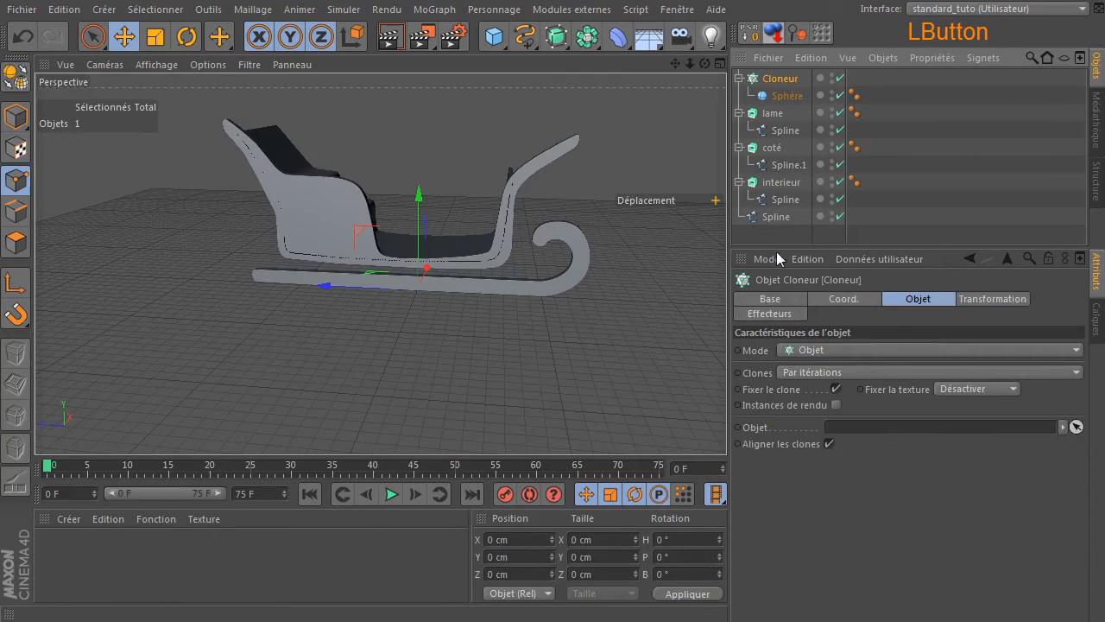
mouse_move(774, 217)
left_mouse_down()
mouse_move(769, 227)
mouse_move(913, 434)
left_mouse_up()
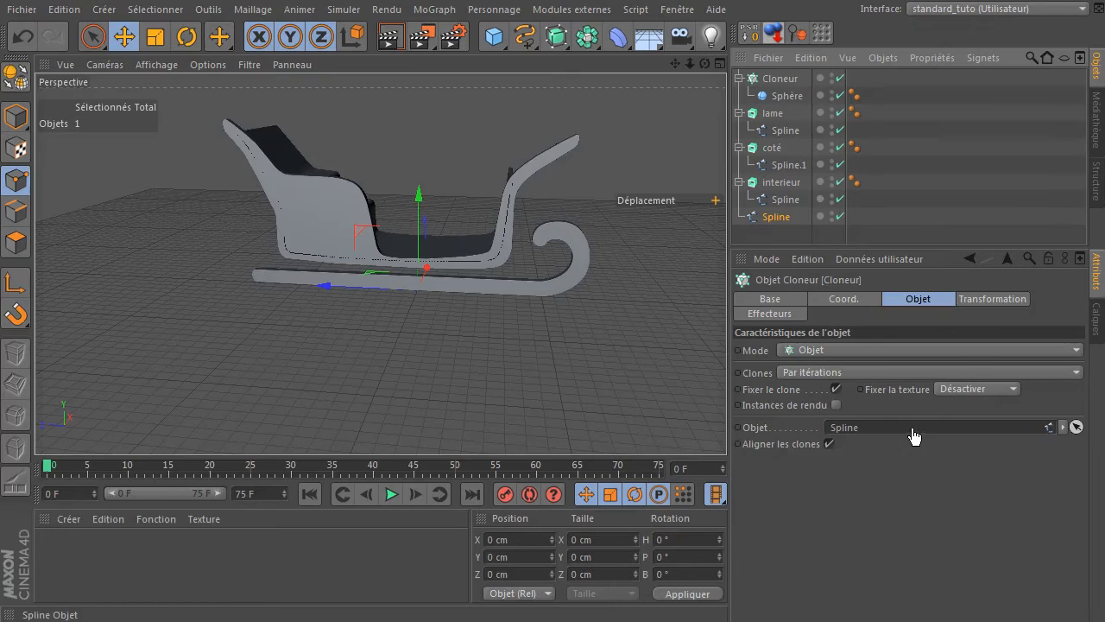
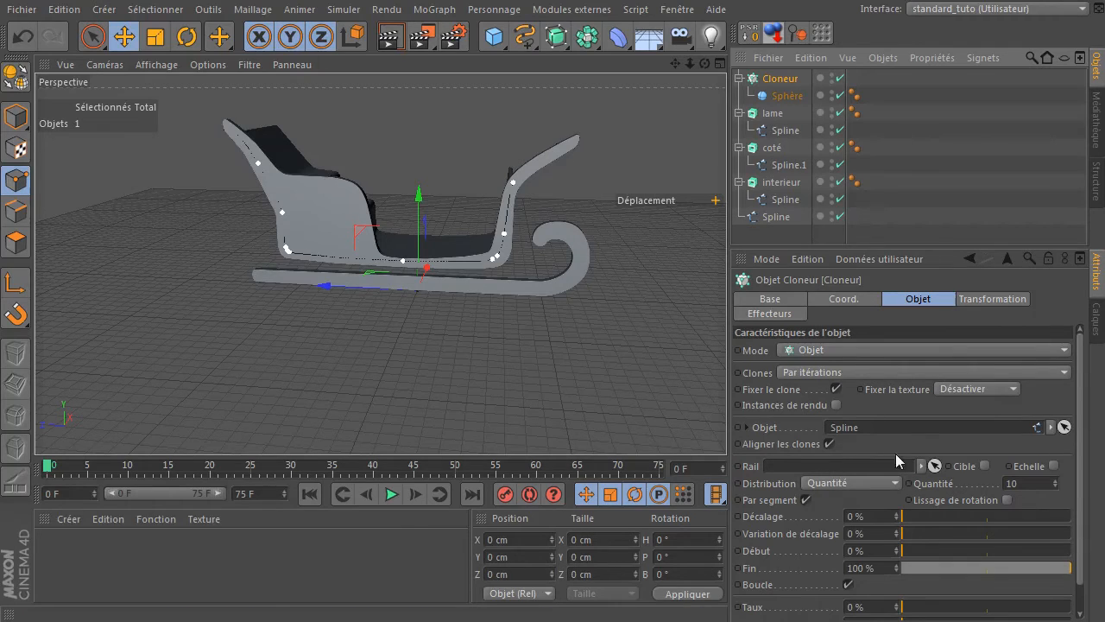
Set the cloner's distribution to Egaliser and its quantity to 25
left_click(773, 84)
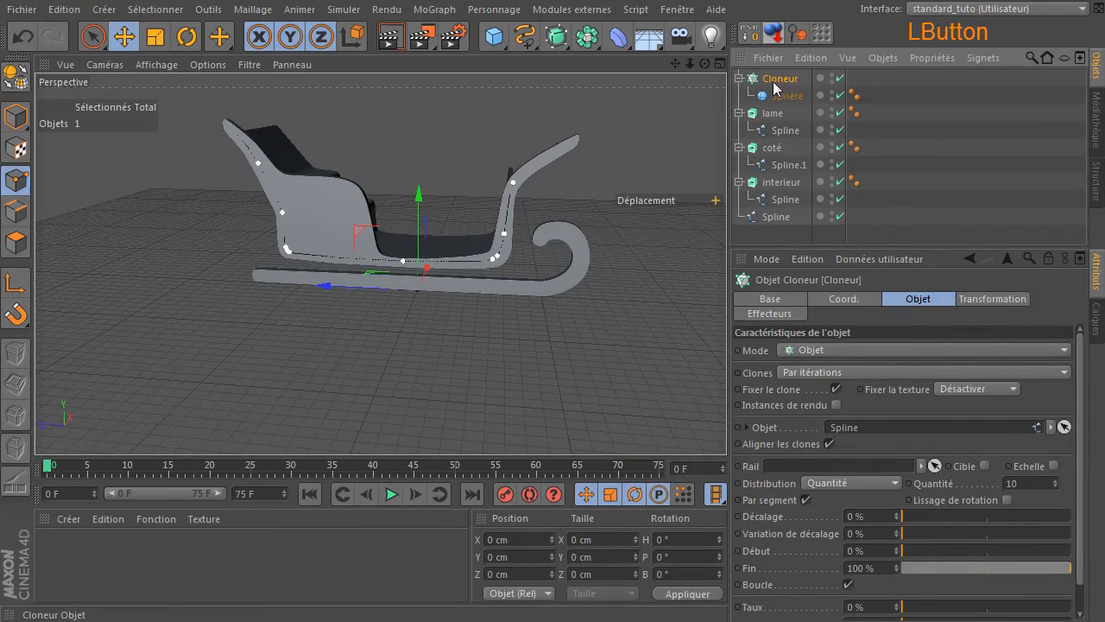
left_click(847, 481)
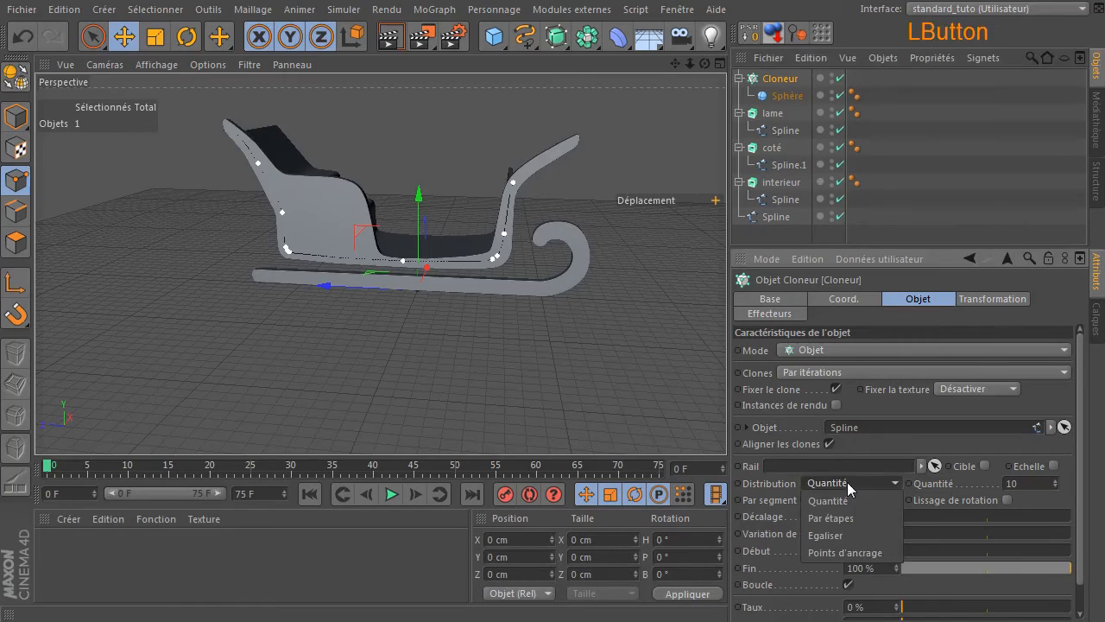
left_click(839, 536)
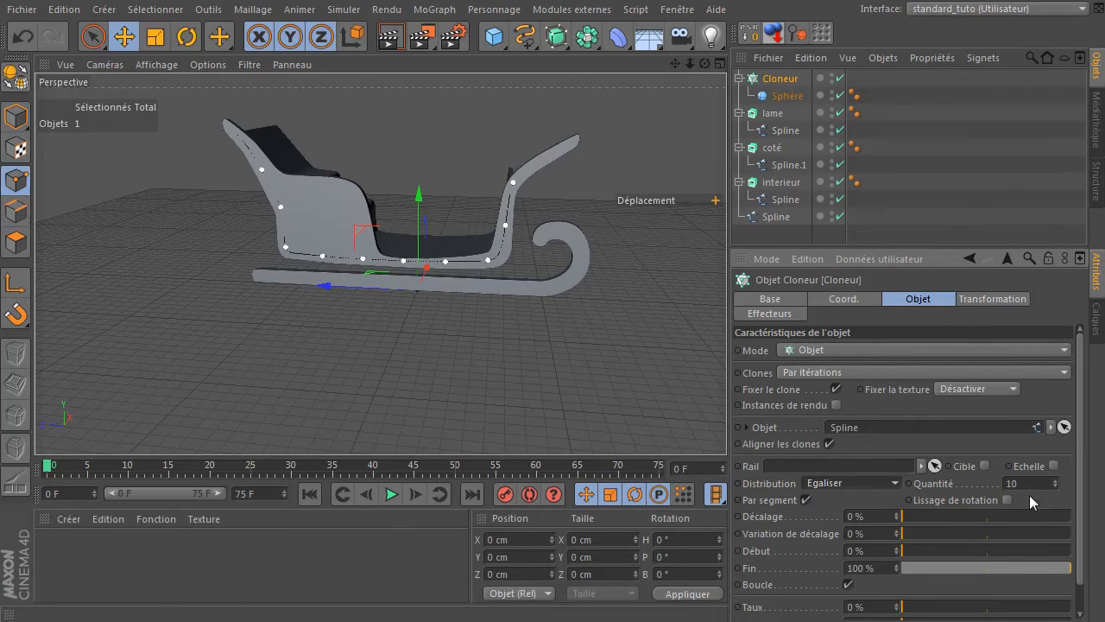
left_click_drag(1055, 480, 1055, 468)
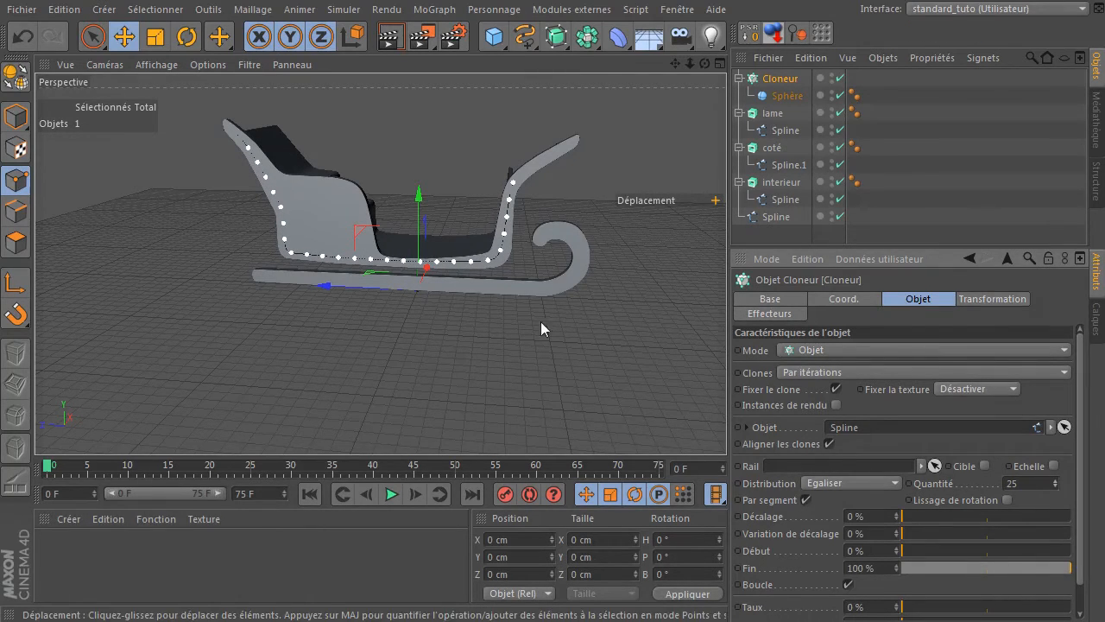
scroll(396, 287, "up", 5)
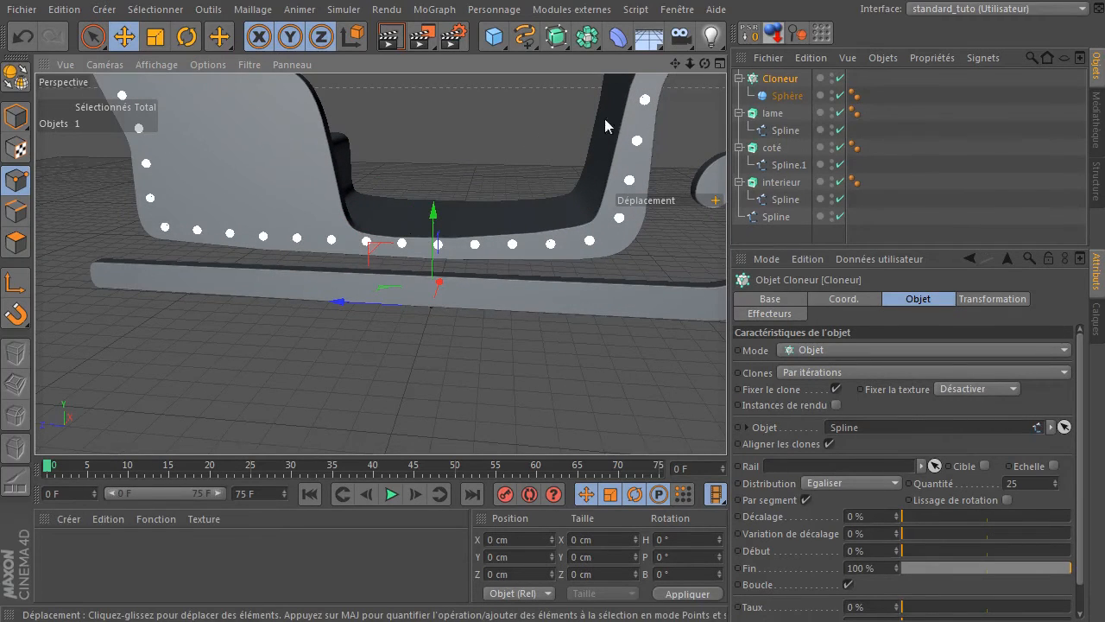
In the right view, extend the tangent of the spline's lower rear corner point and move the point to about Y 251 cm, Z 1057 cm
middle_click(475, 212)
middle_click(269, 334)
scroll(484, 282, "up", 6)
left_click_drag(675, 64, 819, 158)
left_click(776, 216)
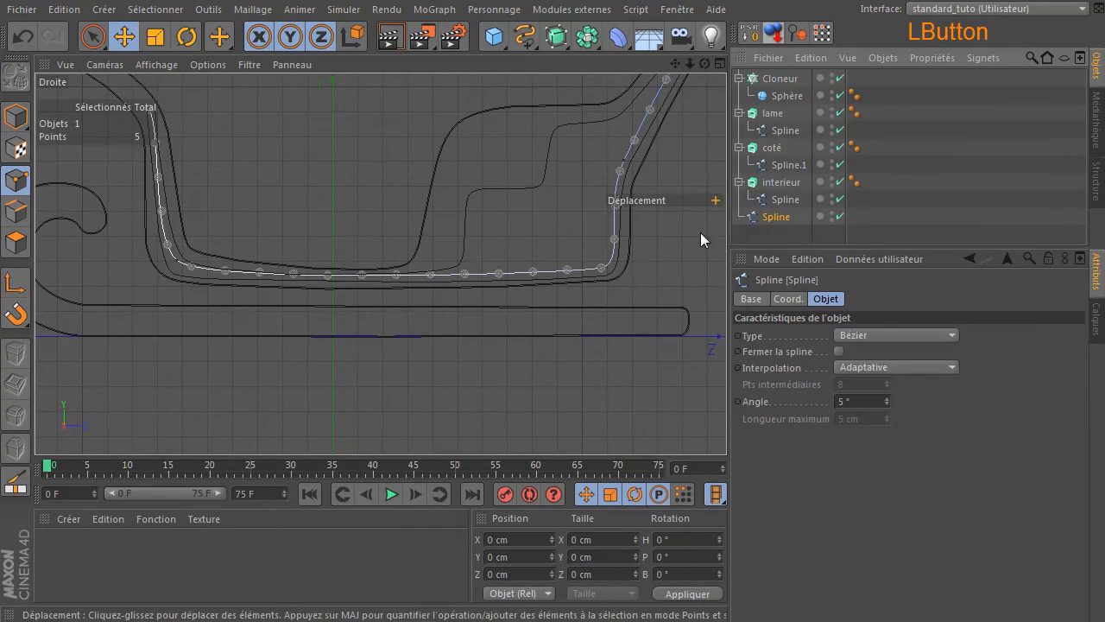
left_click(601, 269)
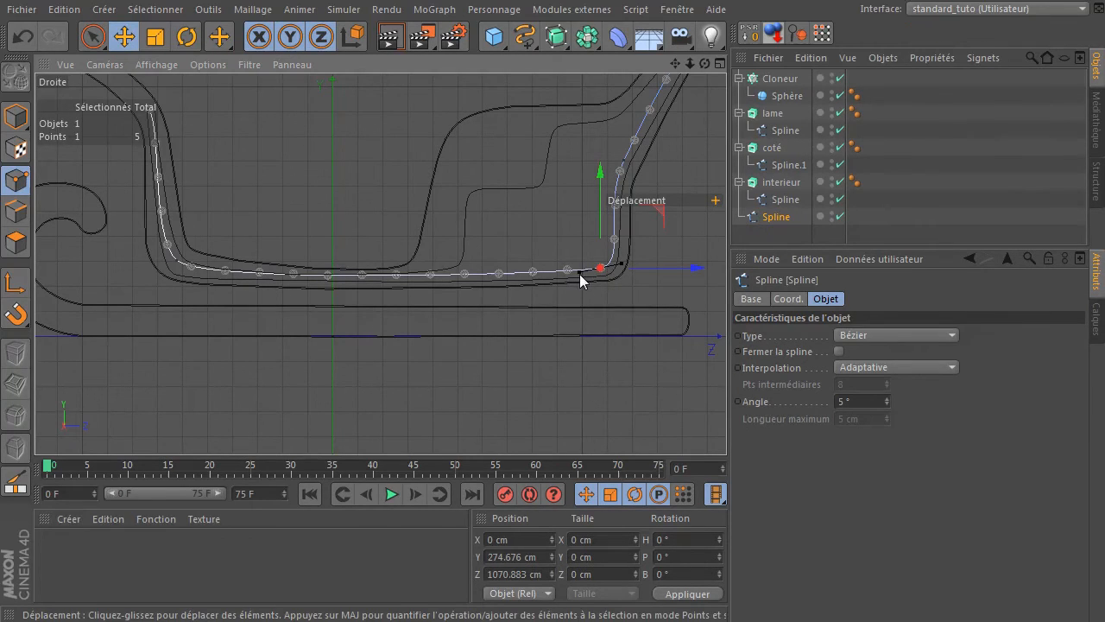
left_click_drag(579, 273, 568, 279)
left_click_drag(659, 217, 656, 219)
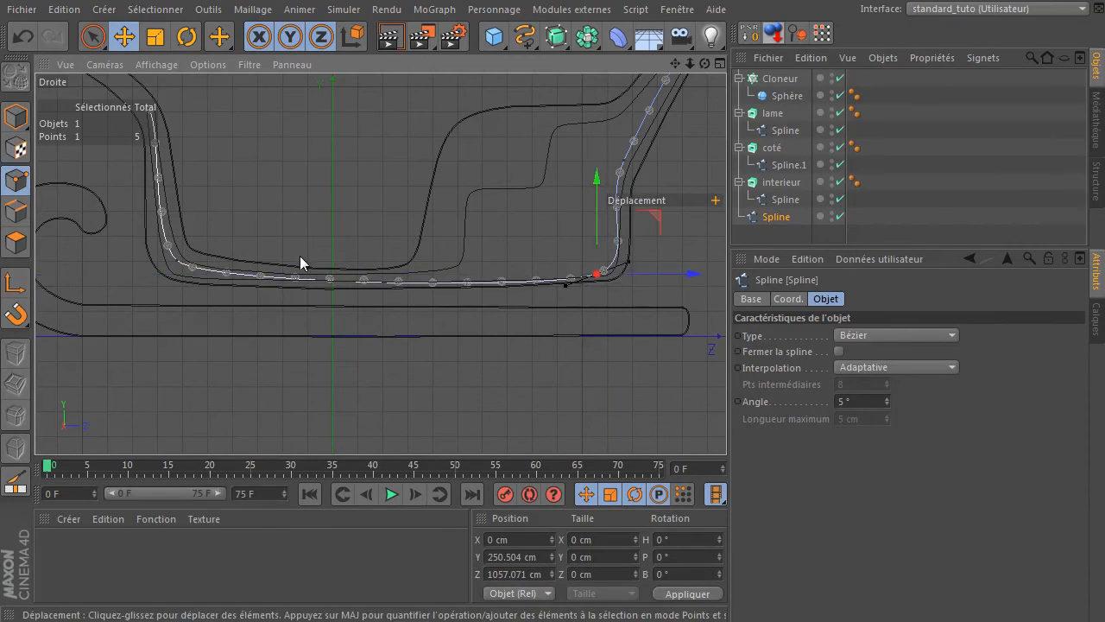
Adjust the tangent of the spline's lower front corner point so the curve follows the side panel's edge, then deselect it
left_click(176, 259)
left_click_drag(196, 280, 204, 284)
left_click(292, 196)
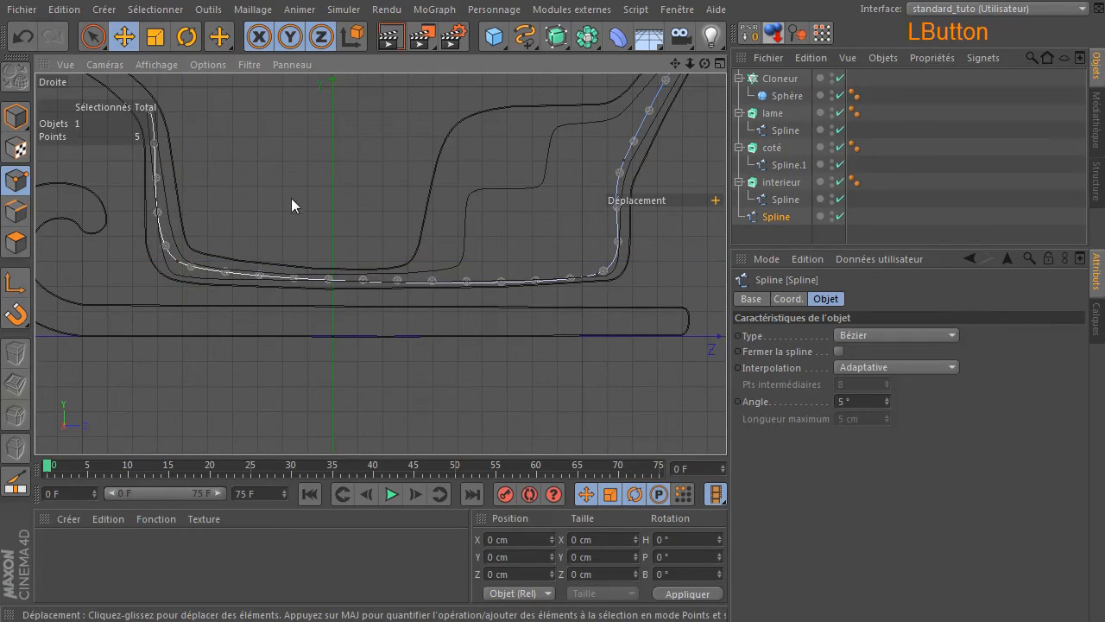
scroll(275, 211, "down", 2)
middle_click(281, 215)
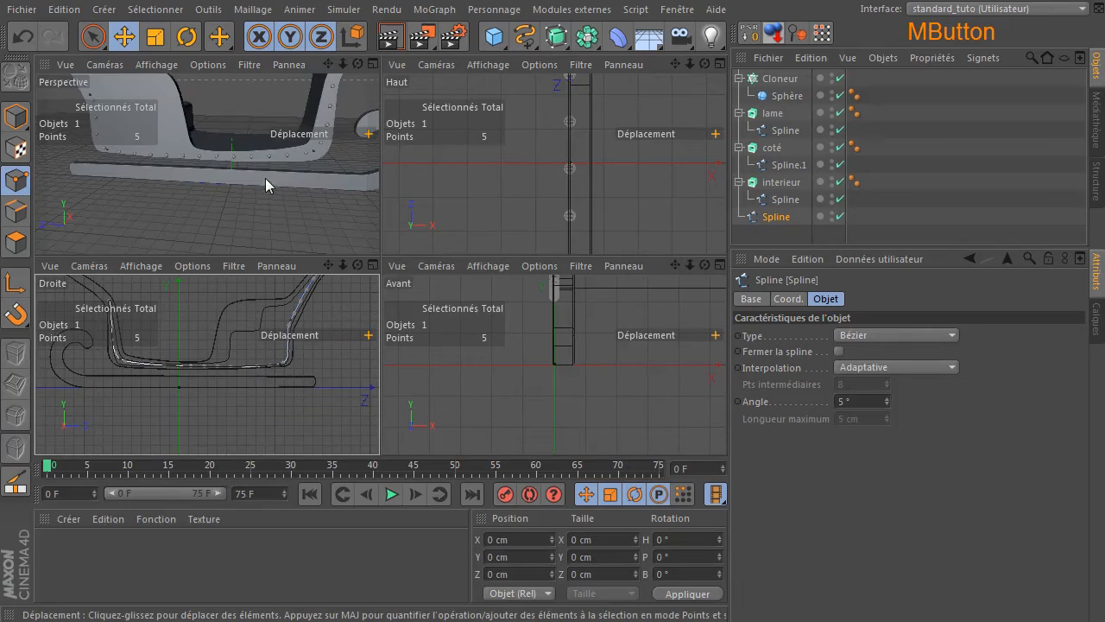
Play the timeline briefly and rewind it to the first frame to refresh the cloned spheres
left_click(309, 494)
left_click(390, 494)
left_click(309, 493)
left_click(387, 495)
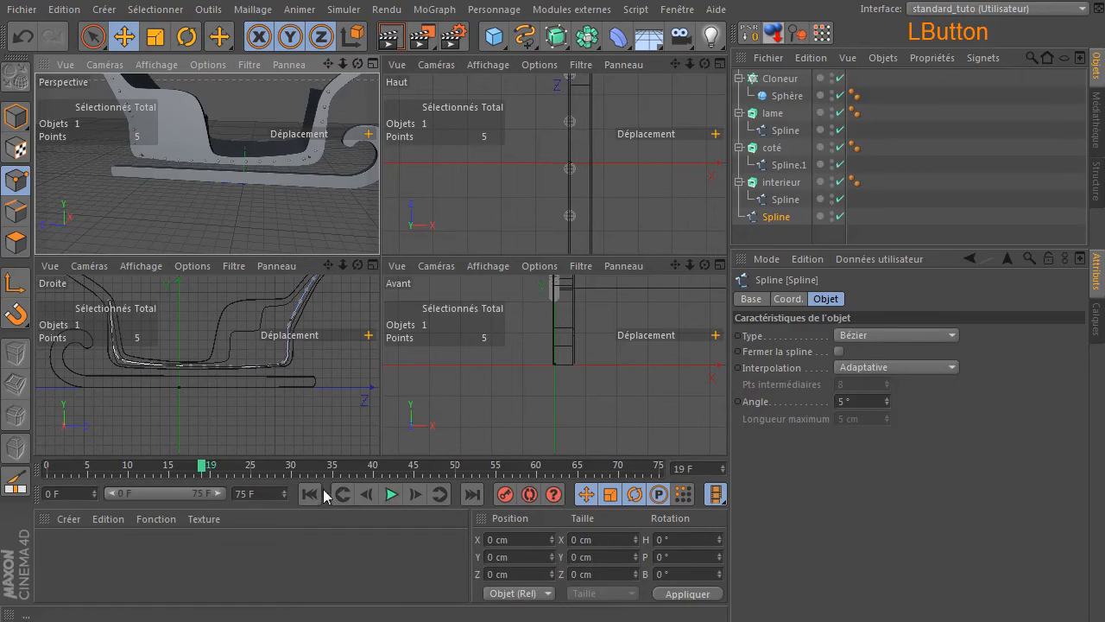
left_click(310, 494)
In the perspective view, raise the spline's lower rear corner point to about Y 289 cm and readjust its tangent
scroll(285, 180, "up", 3)
middle_click_drag(285, 180, 230, 158, "alt")
middle_click(230, 160)
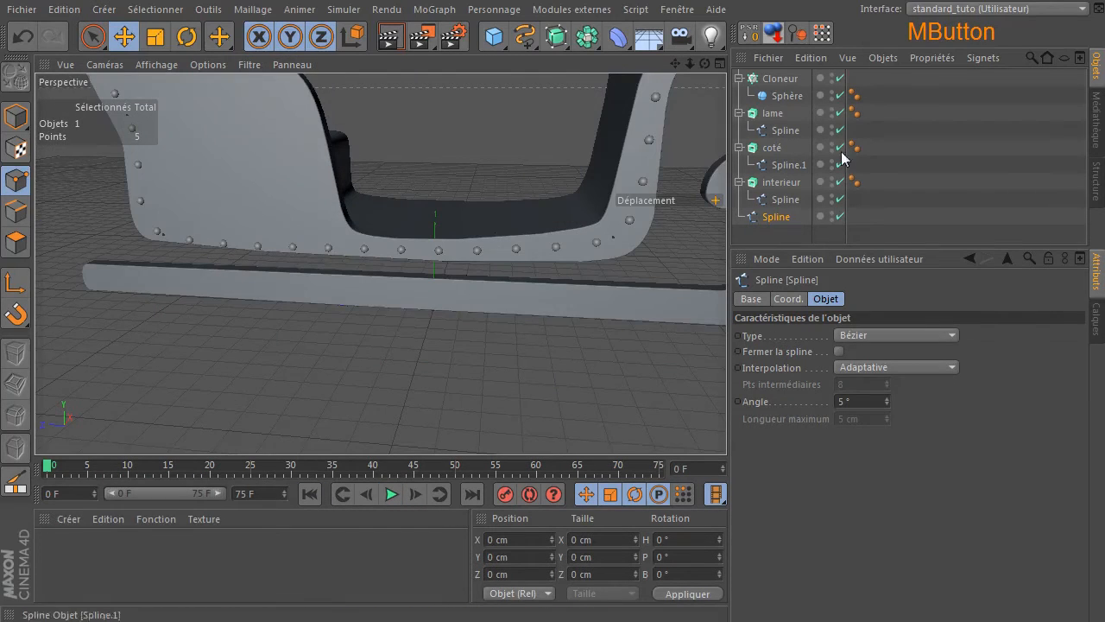
left_click_drag(704, 63, 760, 54)
left_click_drag(74, 303, 125, 325, "alt")
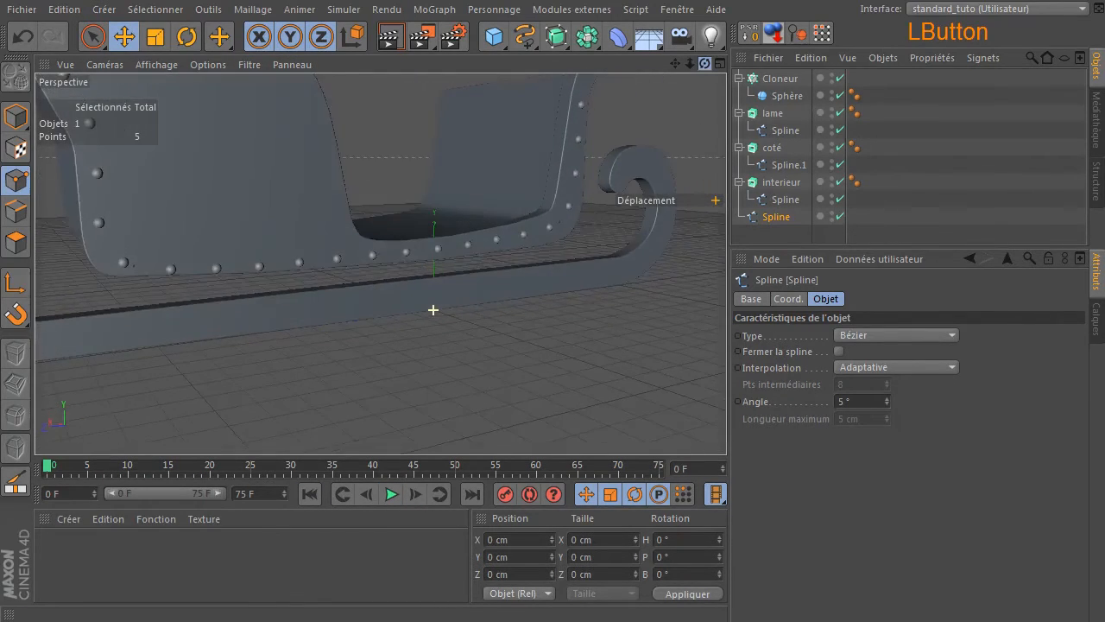
left_click(130, 262)
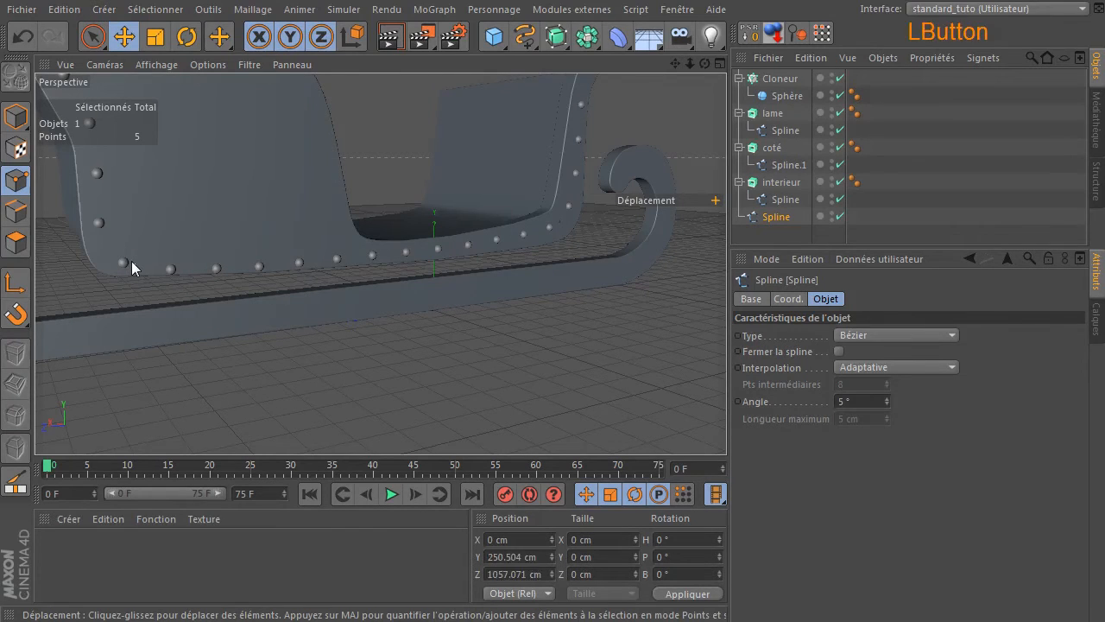
left_click_drag(128, 195, 134, 171)
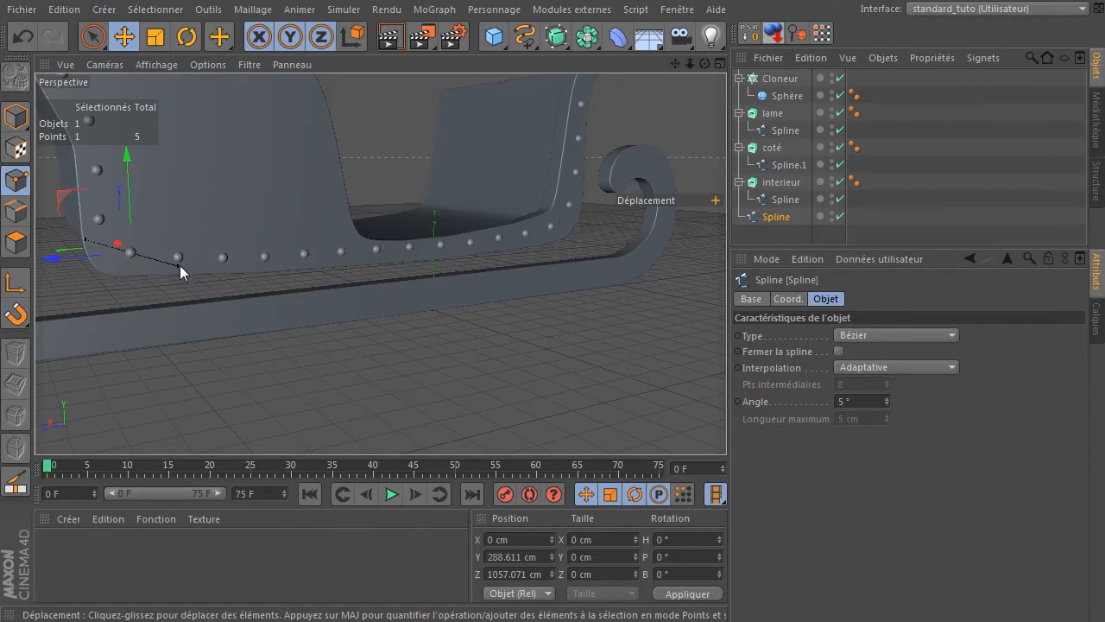
left_click_drag(176, 266, 184, 274)
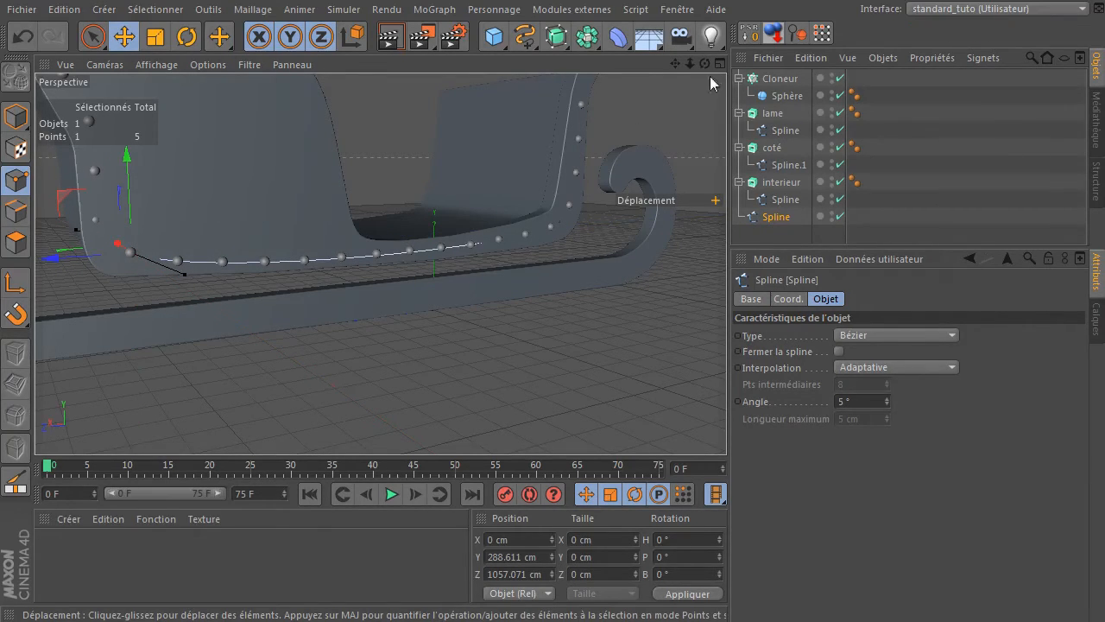
Shift the spline's lower rear corner point forward along Z to about 1026 cm
left_click_drag(674, 63, 855, 135)
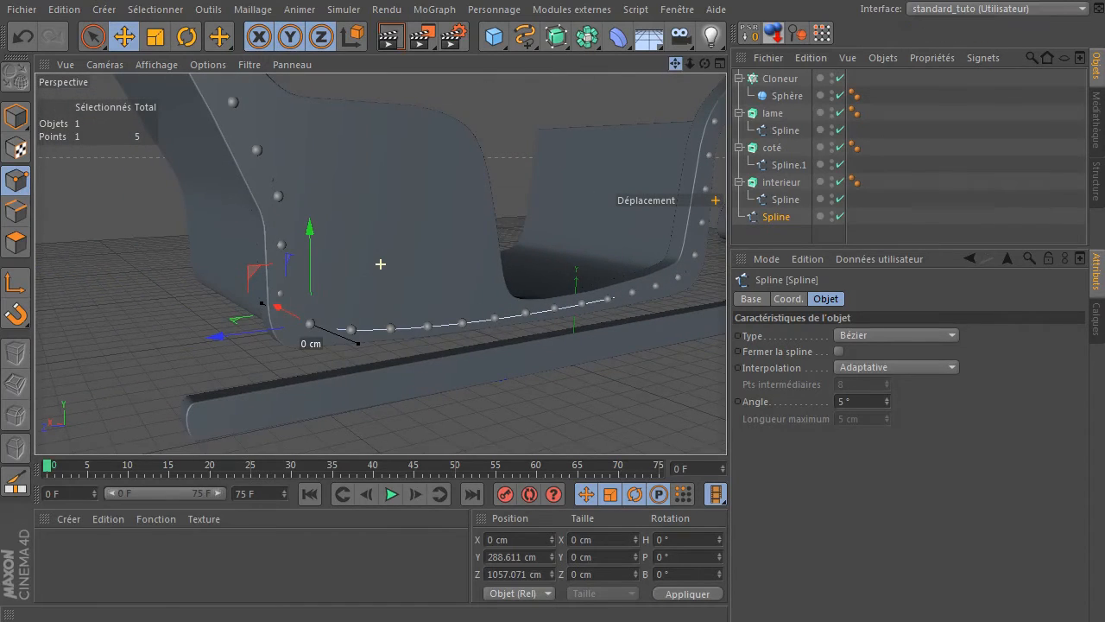
left_click_drag(701, 67, 485, 95)
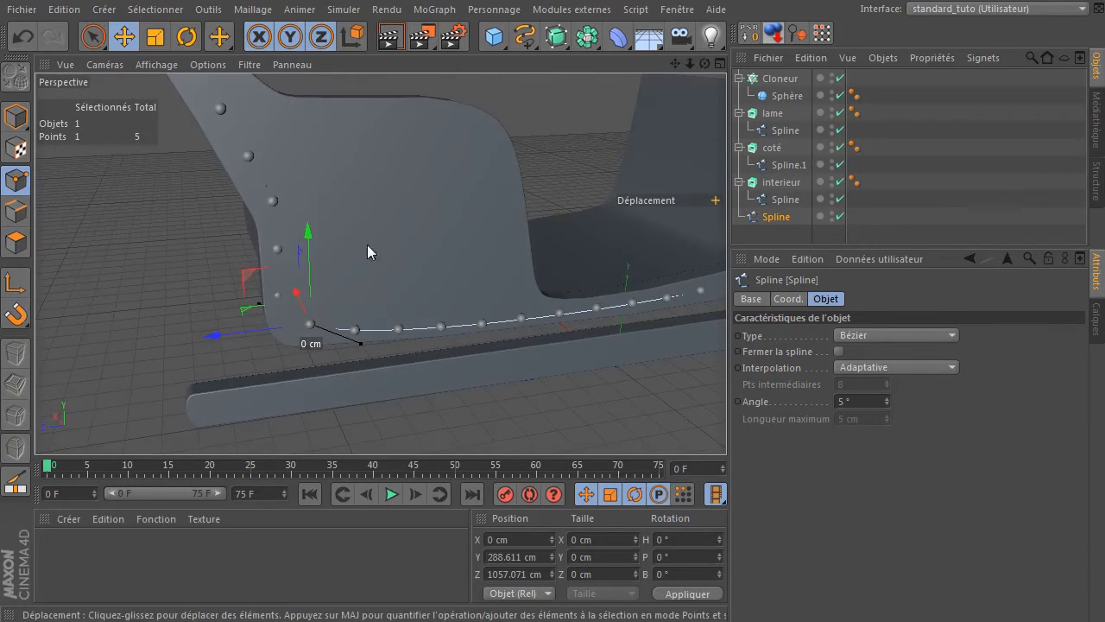
left_click_drag(218, 345, 228, 340)
Run the timeline again and return to frame 0 to check the spheres at the rear corner
left_click(467, 497)
left_click(310, 494)
left_click(393, 493)
left_click(393, 494)
left_click(310, 493)
In model mode, move the whole spline along X to about 6 cm, deselect it and render the view
left_click_drag(704, 66, 321, 322)
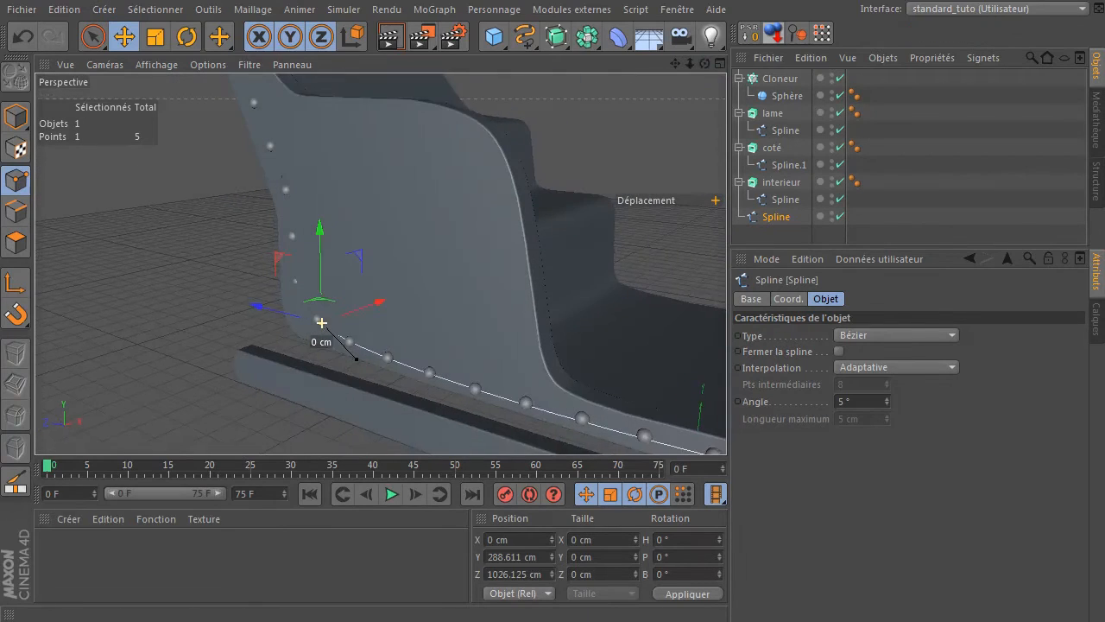
left_click(781, 217)
left_click(15, 116)
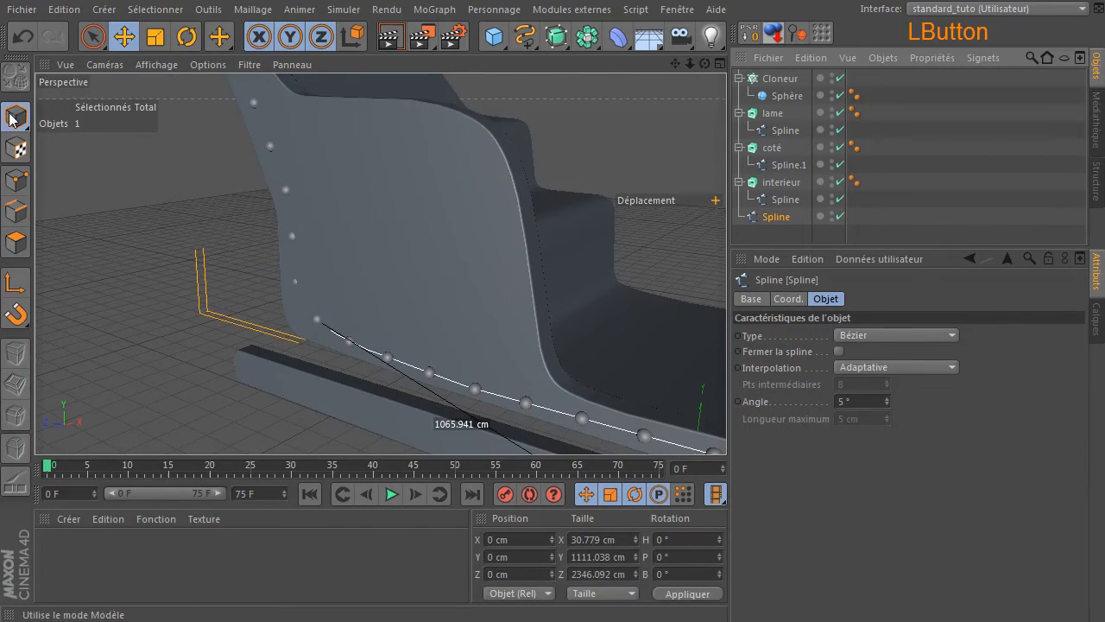
left_click(123, 35)
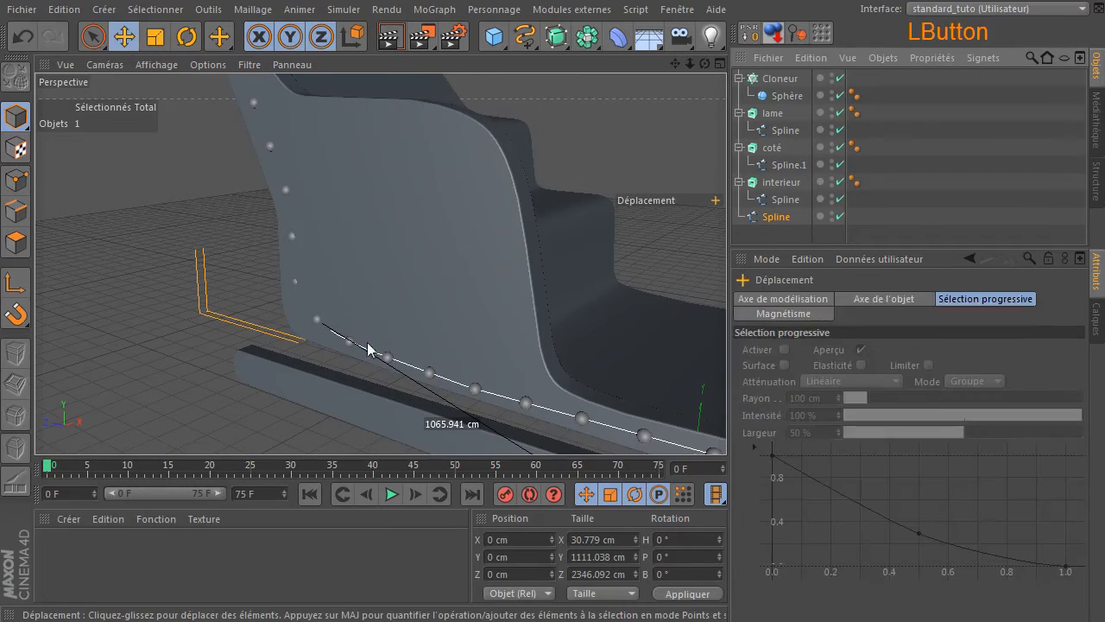
left_click_drag(675, 64, 380, 265)
mouse_move(532, 423)
left_mouse_down()
mouse_move(530, 439)
mouse_move(488, 454)
mouse_move(524, 430)
left_mouse_up()
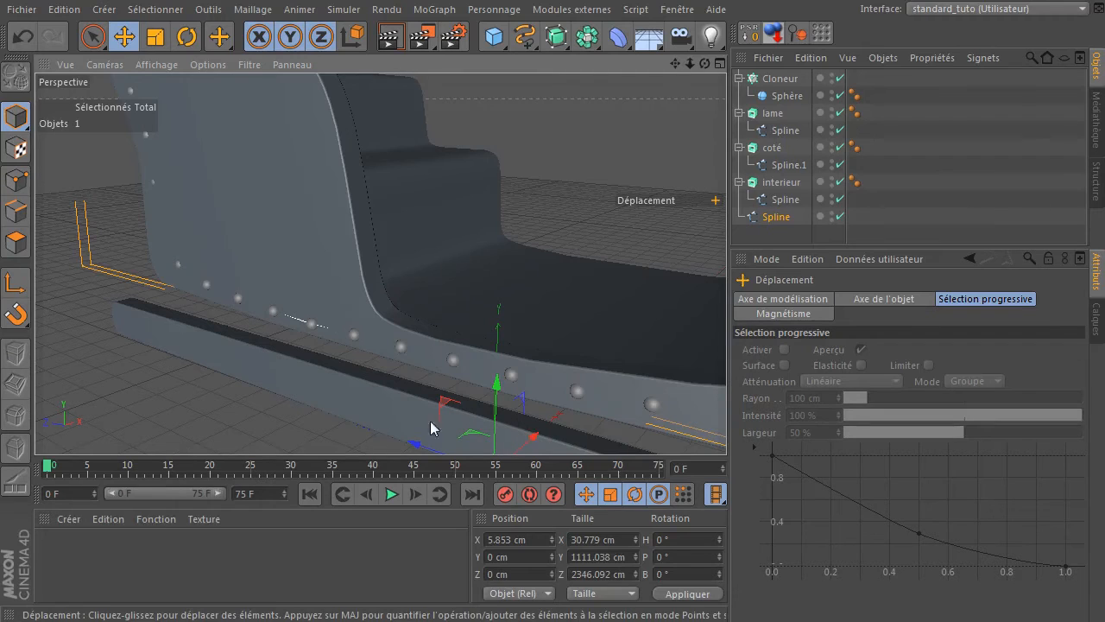
left_click(231, 416)
left_click(389, 36)
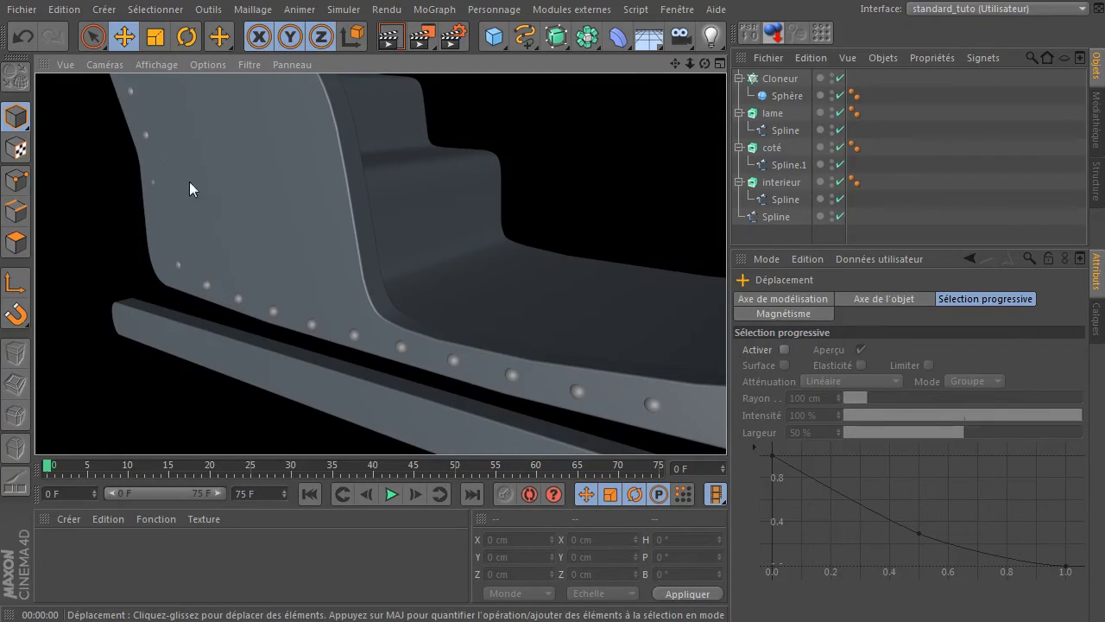
Try to isolate the spline's points in the front view with the rectangle selection in point mode
middle_click(476, 202)
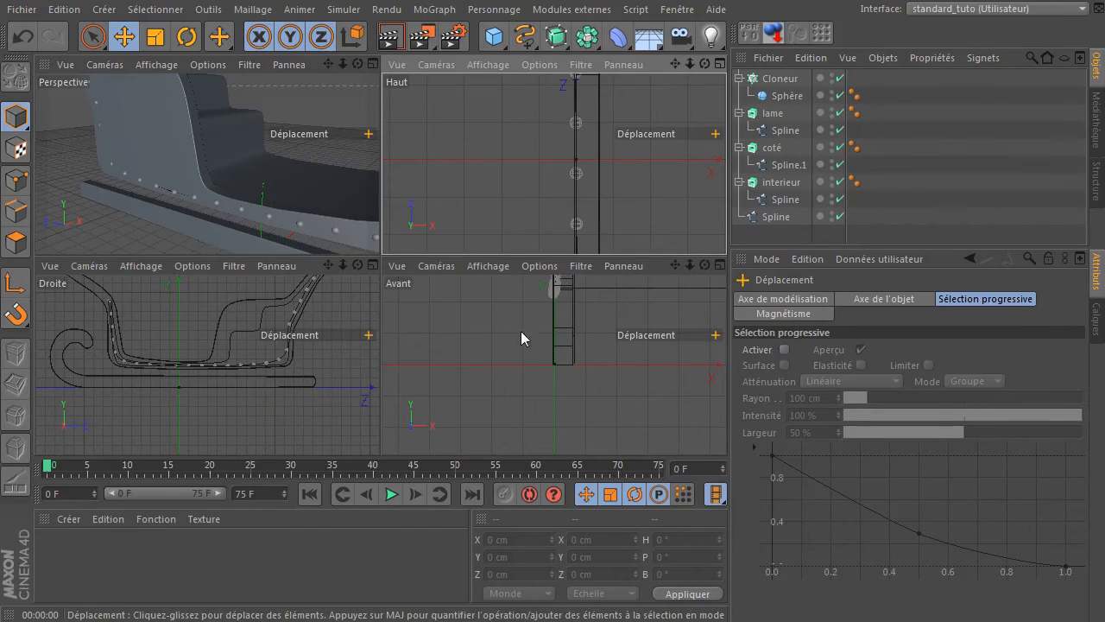
left_click_drag(675, 265, 552, 364)
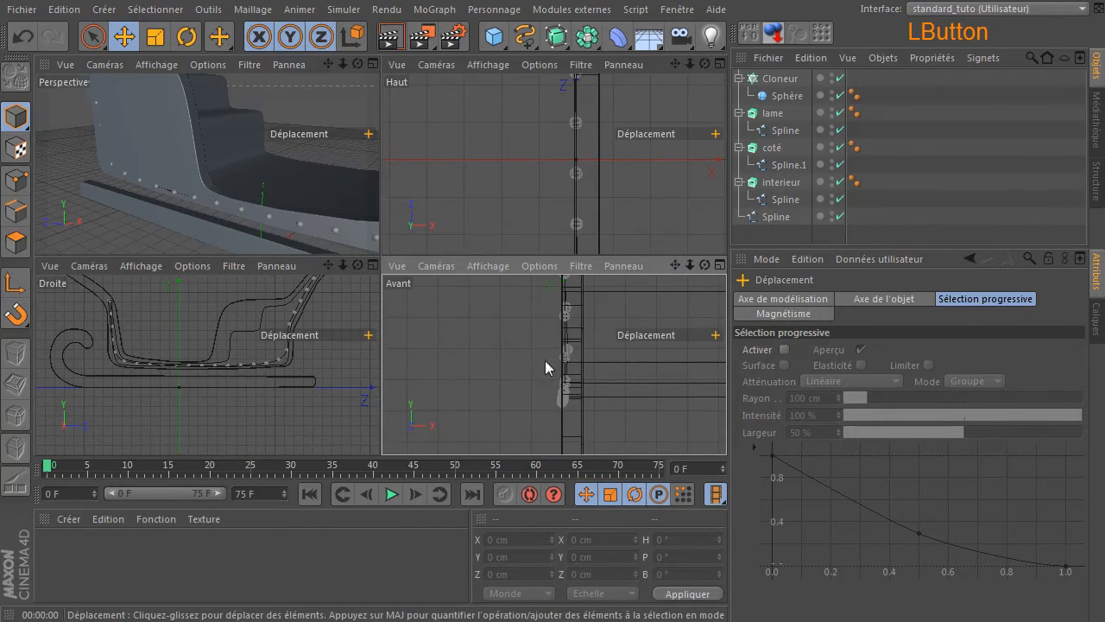
middle_click(646, 324)
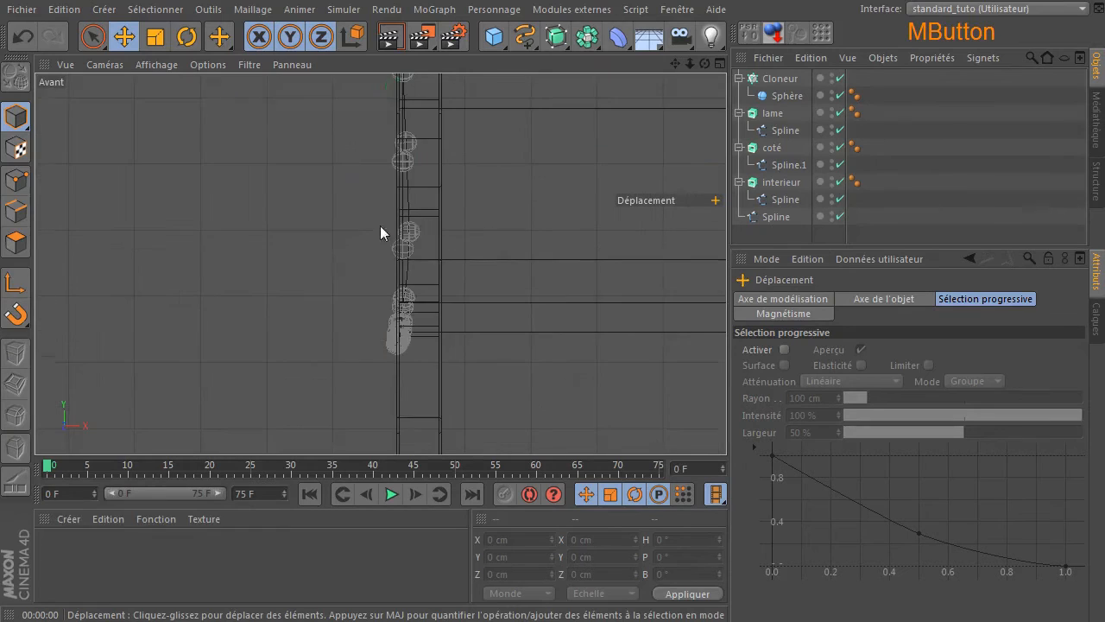
scroll(423, 279, "down", 6)
left_click_drag(674, 65, 651, 127)
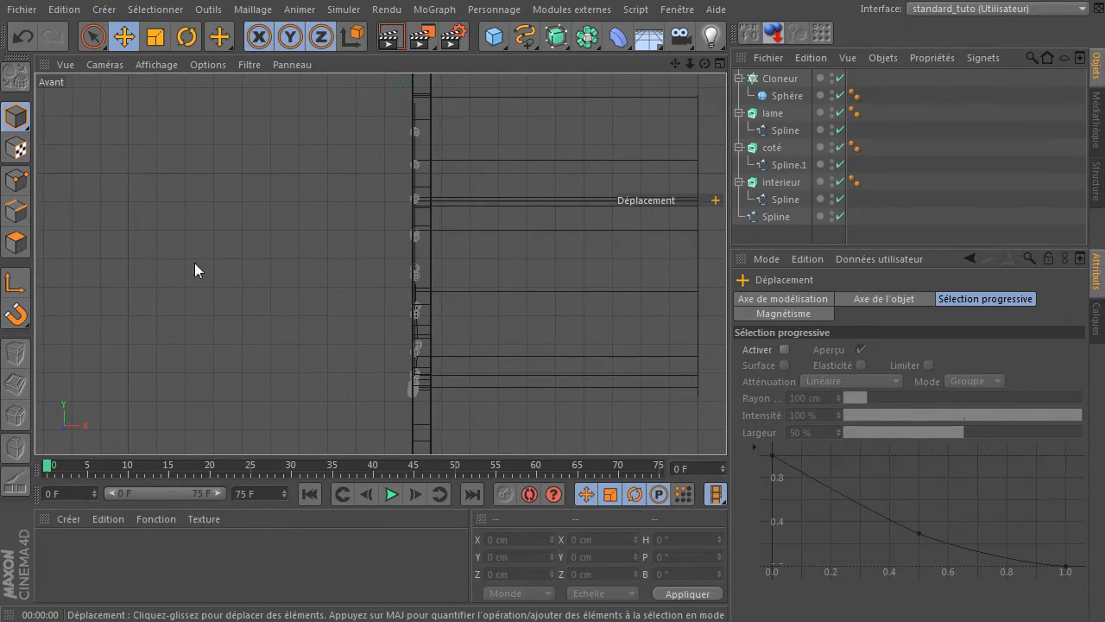
left_click(15, 179)
left_click(93, 36)
left_click_drag(94, 43, 207, 84)
left_click_drag(310, 100, 471, 448)
left_click(776, 216)
left_click_drag(259, 93, 494, 448)
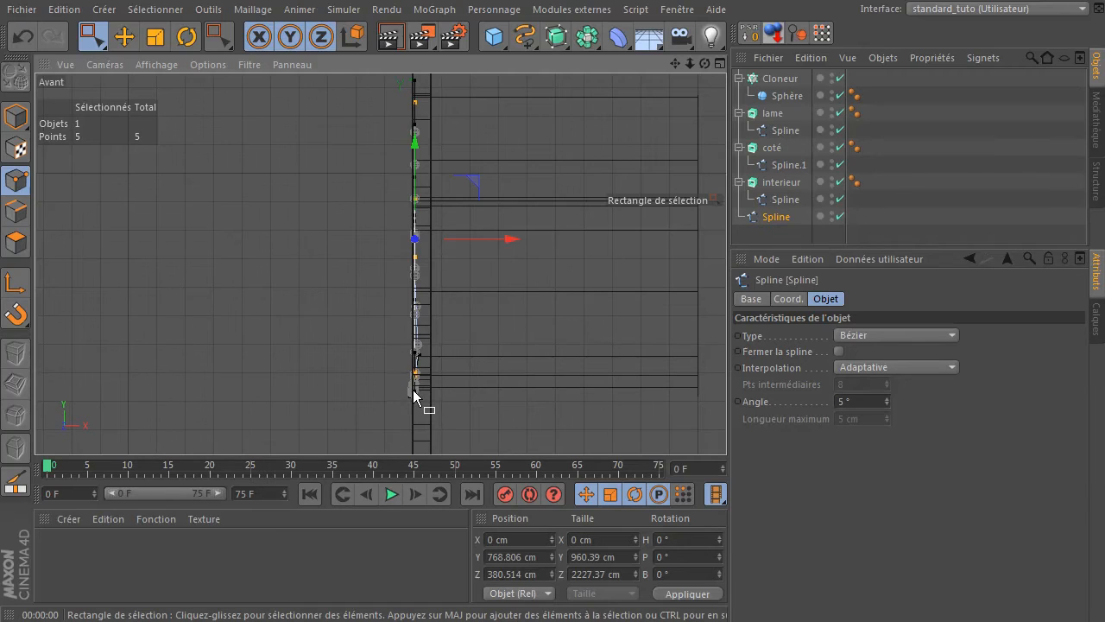
left_click_drag(354, 98, 544, 467)
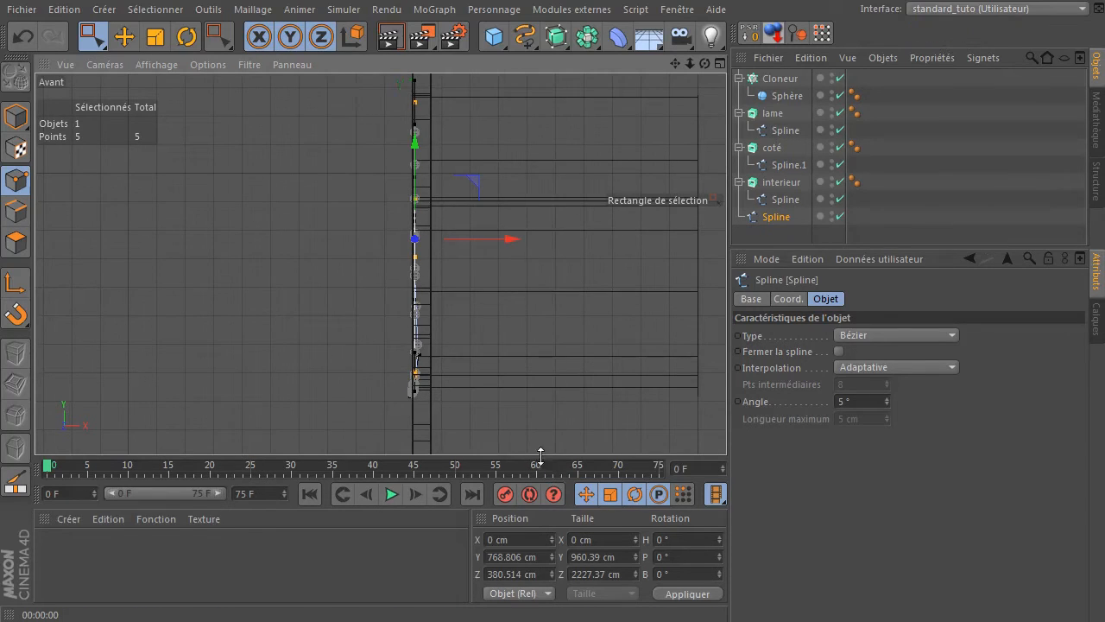
left_click_drag(390, 376, 437, 409)
Use the live selection to check the coordinates of the spline's points in the right view, finishing on the lower rear corner point
left_click_drag(98, 38, 127, 58)
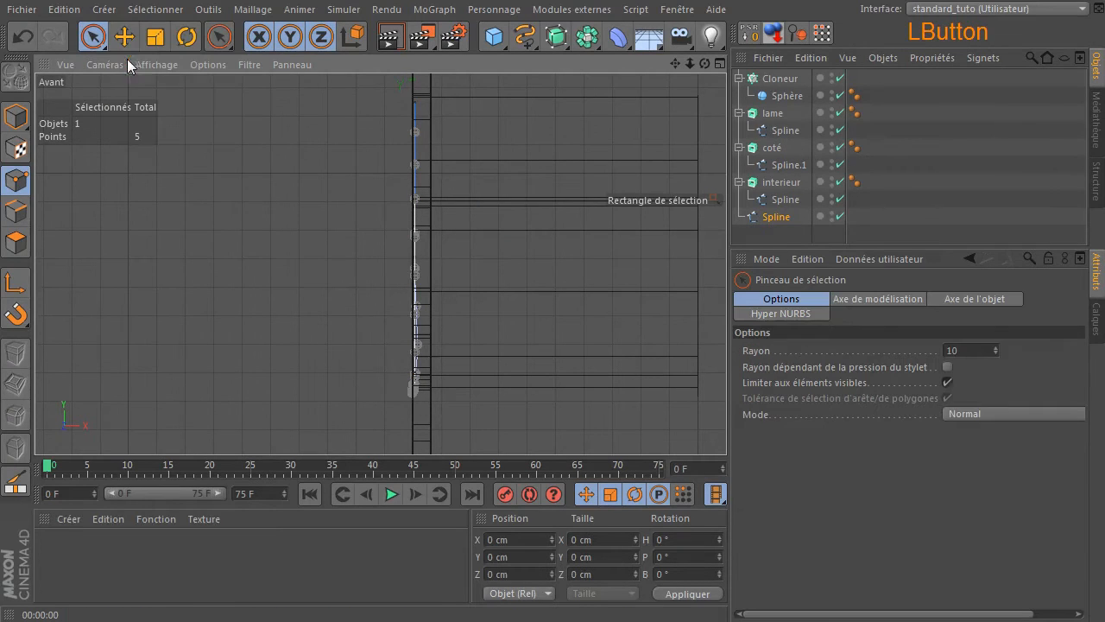
left_click(414, 390)
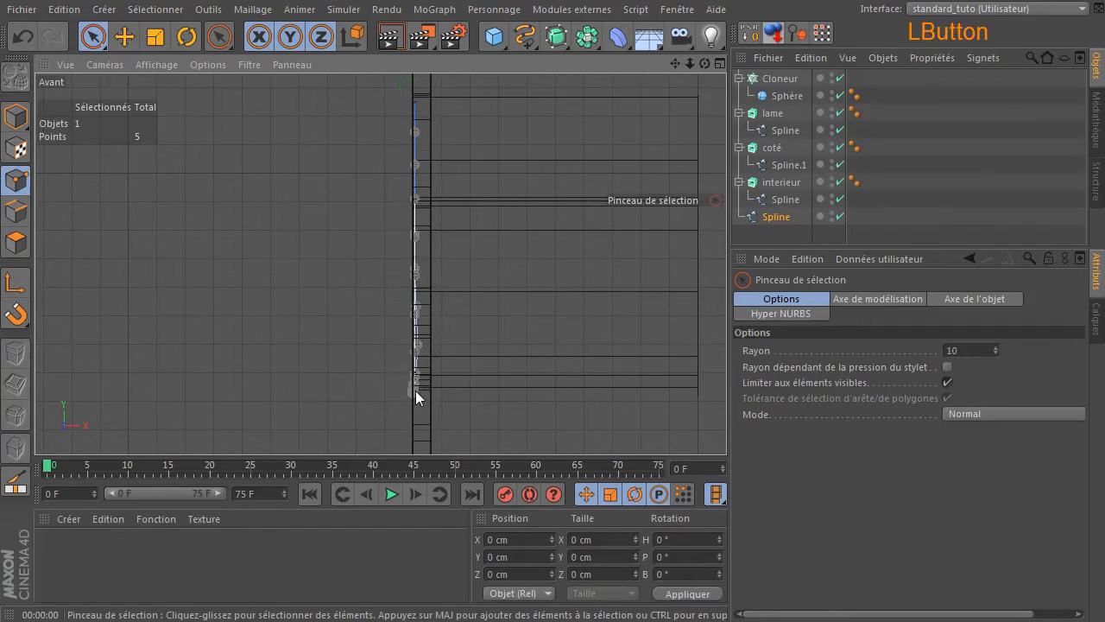
middle_click(461, 388)
middle_click(211, 291)
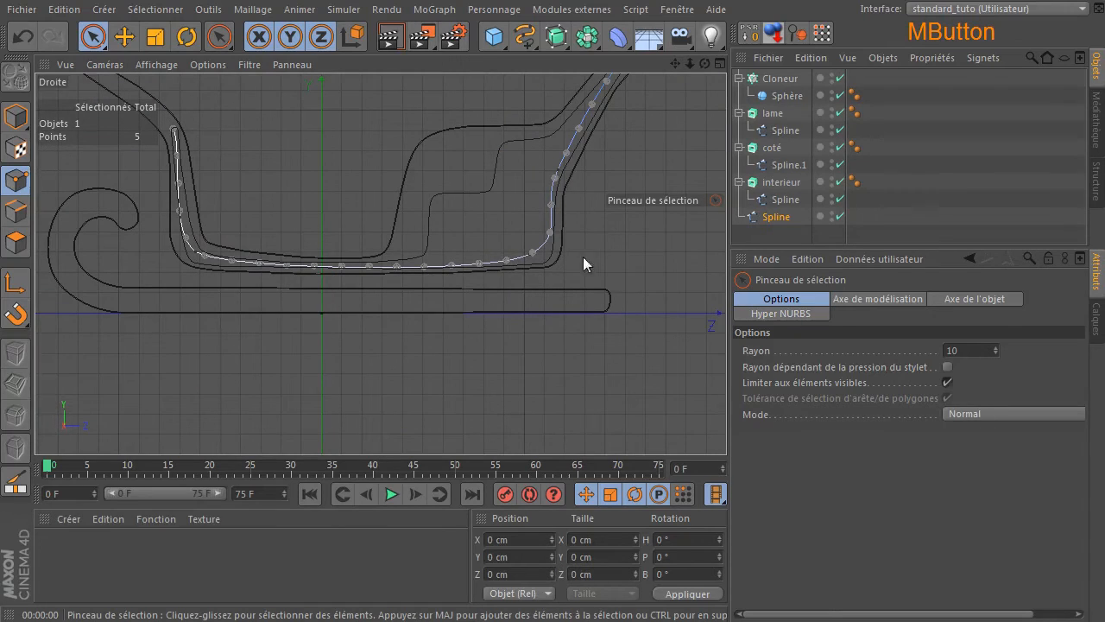
left_click(532, 252)
left_click(553, 242)
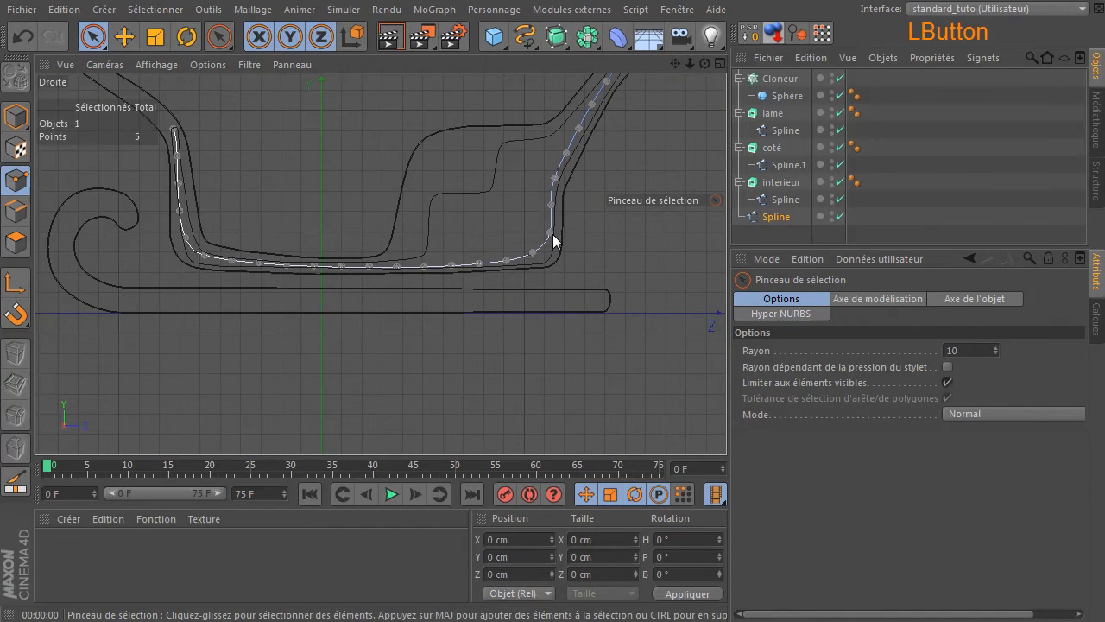
left_click(558, 168)
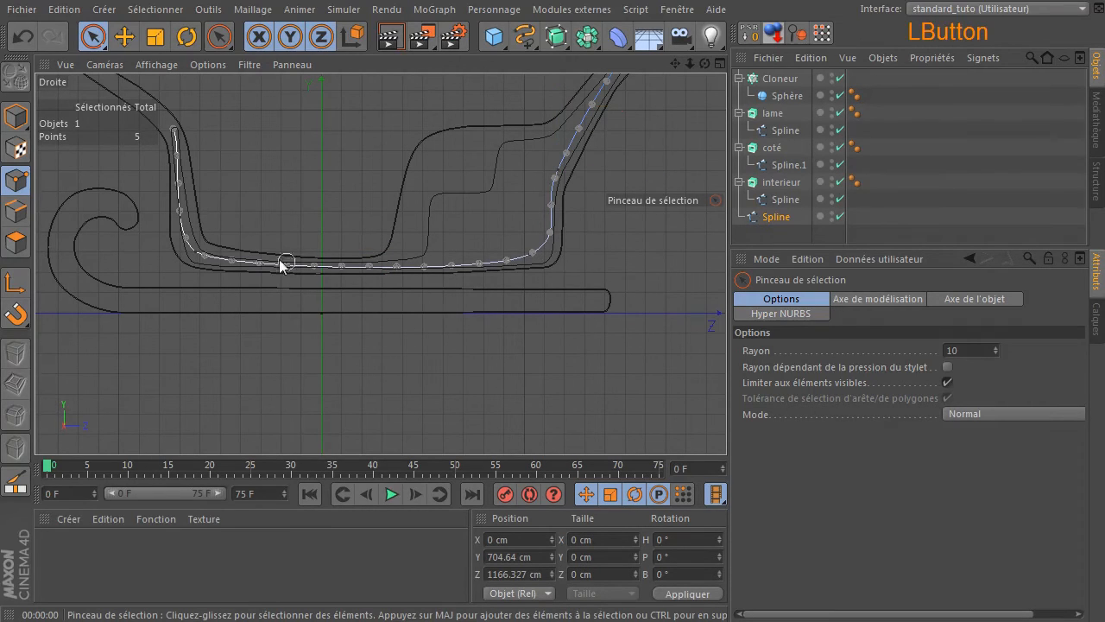
left_click(194, 253)
left_click(224, 212)
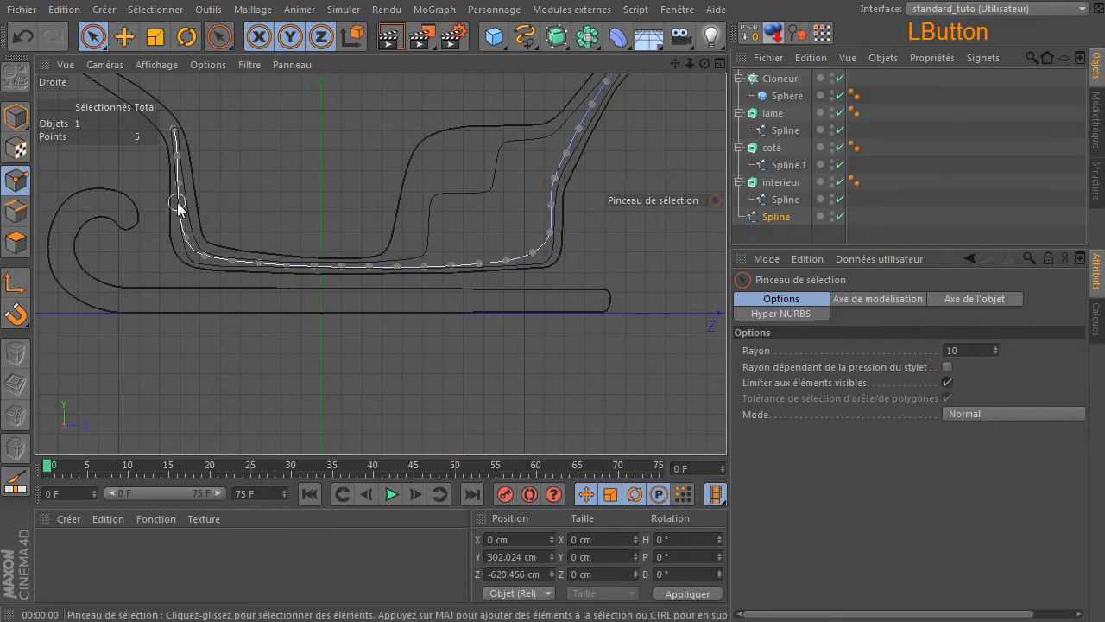
left_click(175, 130)
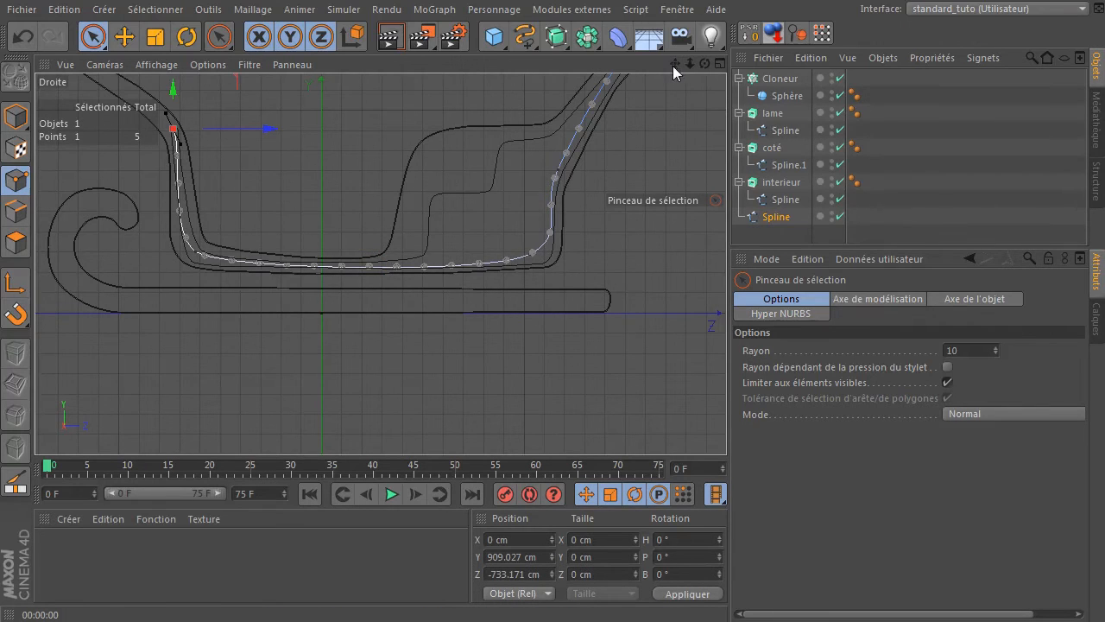
left_click_drag(675, 63, 645, 161)
left_click(594, 160)
left_click_drag(542, 247, 521, 298)
left_click(535, 286)
left_click(503, 352)
middle_click(536, 353)
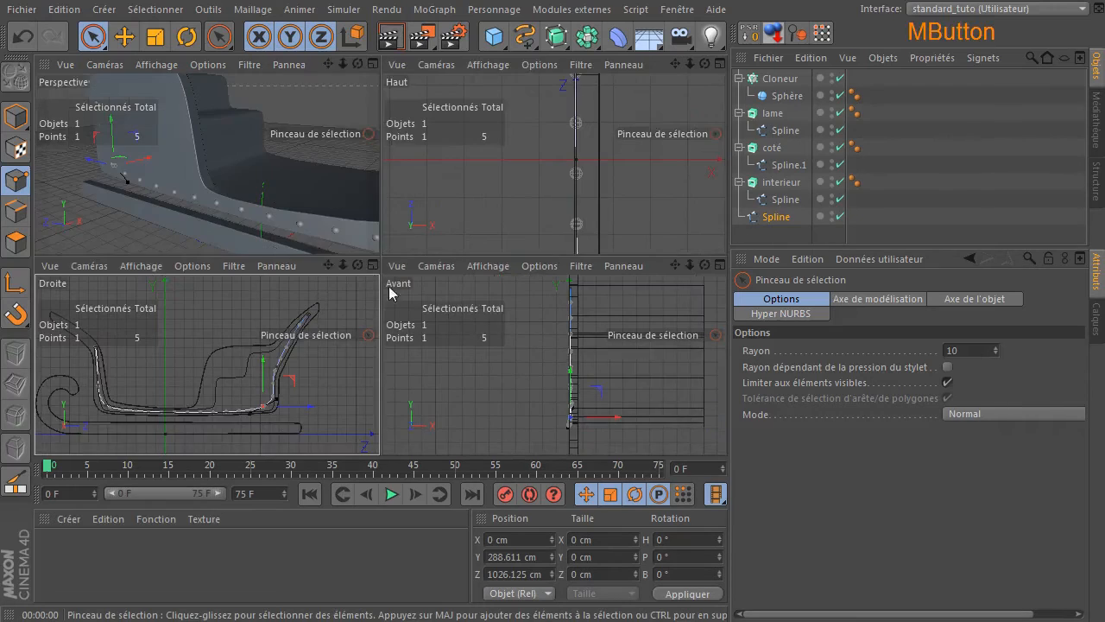
Try shifting the lower rear corner point along X in the perspective view, then set its X position to 0 cm
middle_click(143, 165)
left_click_drag(253, 253, 249, 248)
left_click(528, 538)
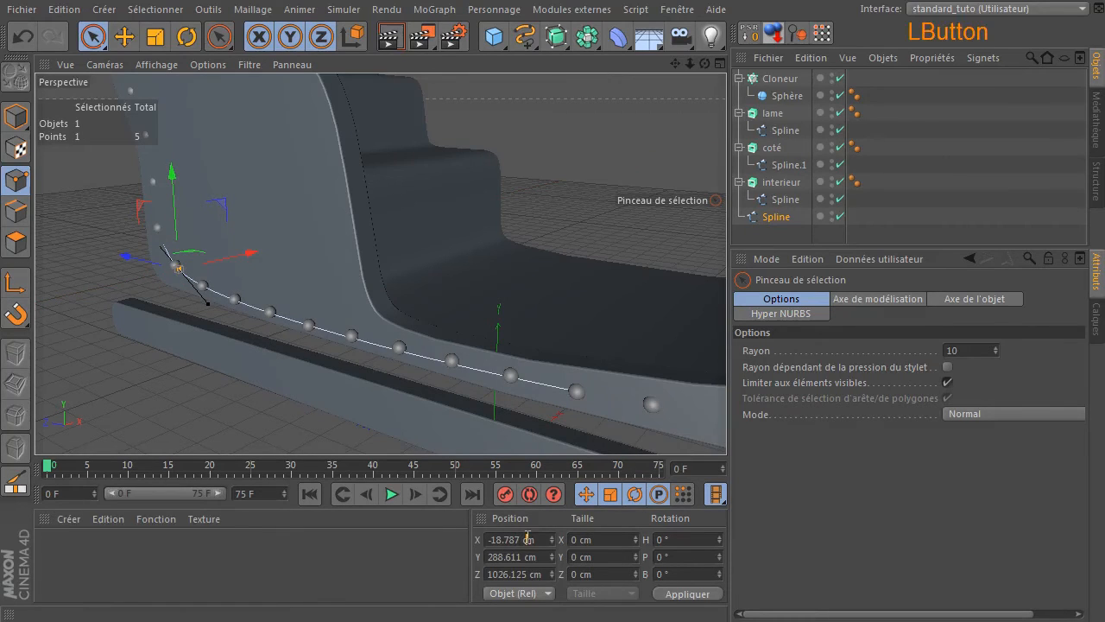
type("0")
key("Return")
Check the coordinates of the spline's points along the upper rear edge of the side panel
left_click(223, 356)
scroll(205, 331, "up", 3)
scroll(198, 317, "down", 3)
left_click_drag(676, 64, 848, 291)
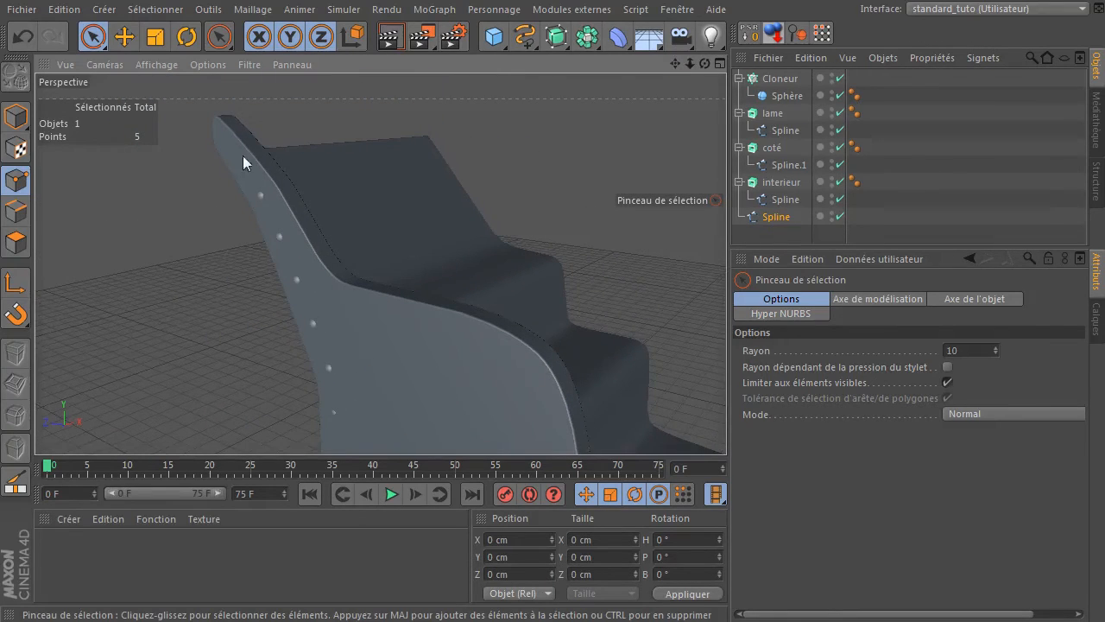
left_click(238, 156)
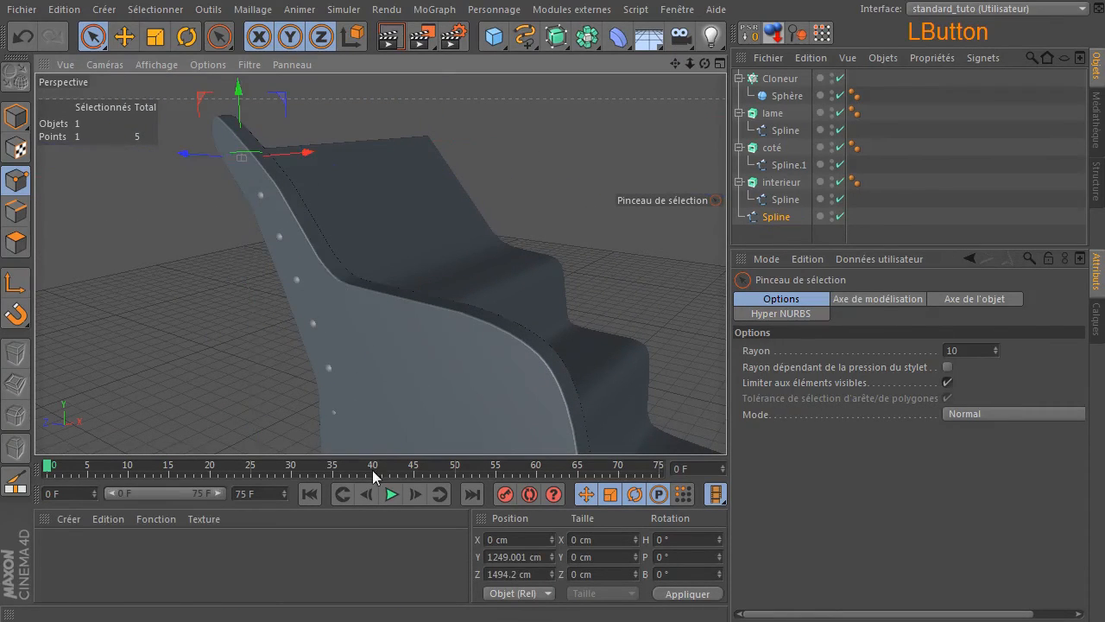
left_click_drag(331, 418, 334, 411)
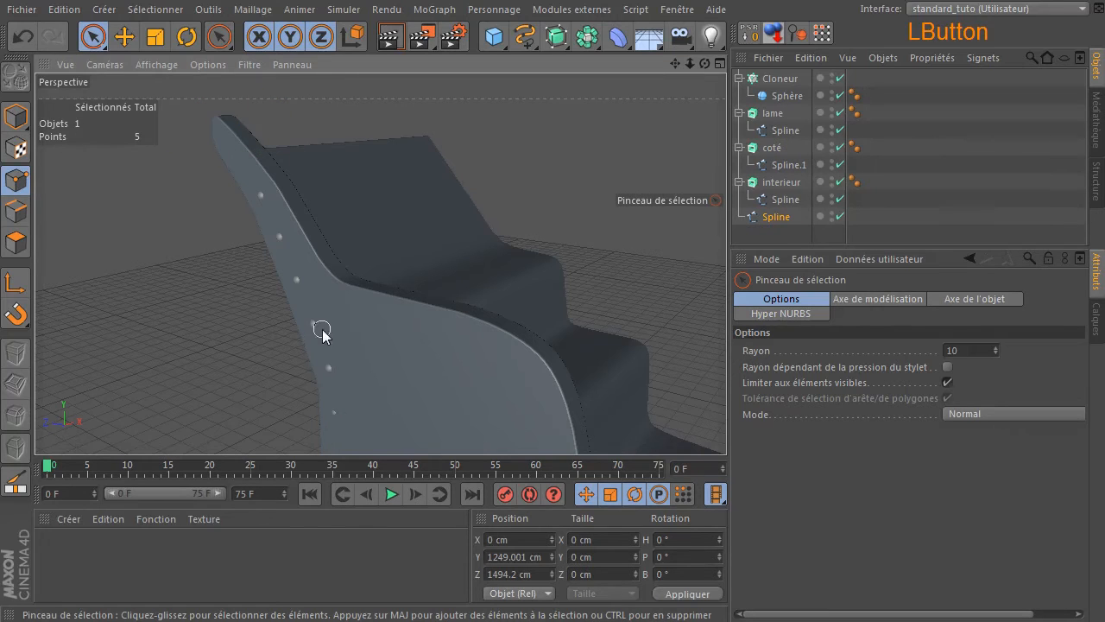
left_click_drag(322, 329, 322, 351)
scroll(447, 342, "down", 2)
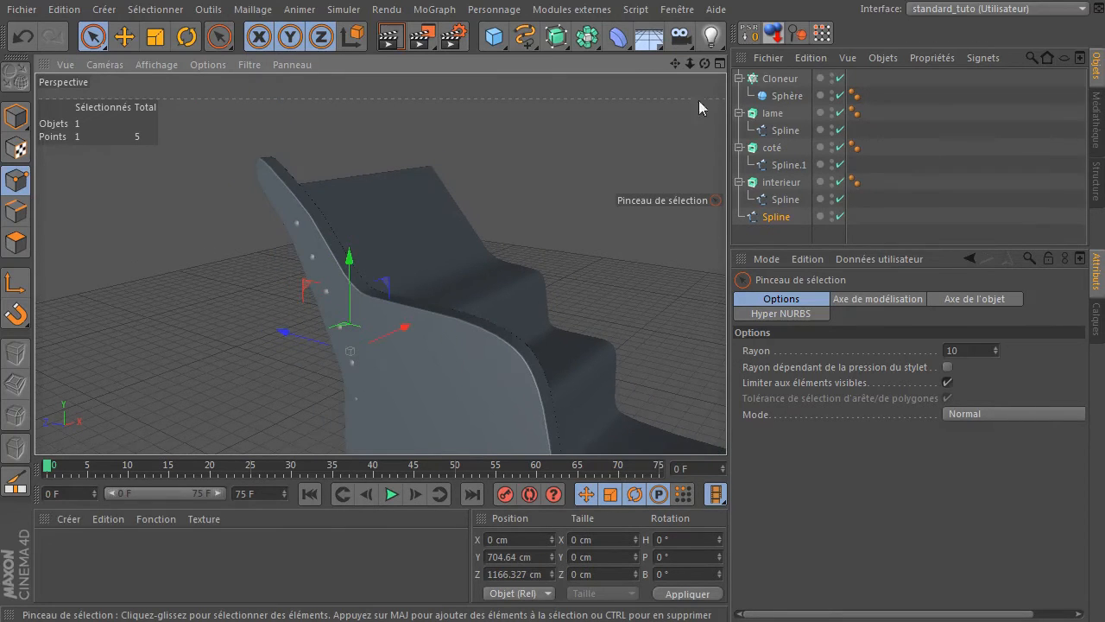
In the front view, move the lower rear corner point's tangent handle along X until it lines up vertically with the point
left_click_drag(673, 63, 673, 0)
mouse_move(328, 318)
left_mouse_down()
mouse_move(378, 333)
mouse_move(382, 347)
left_mouse_up()
middle_click(468, 295)
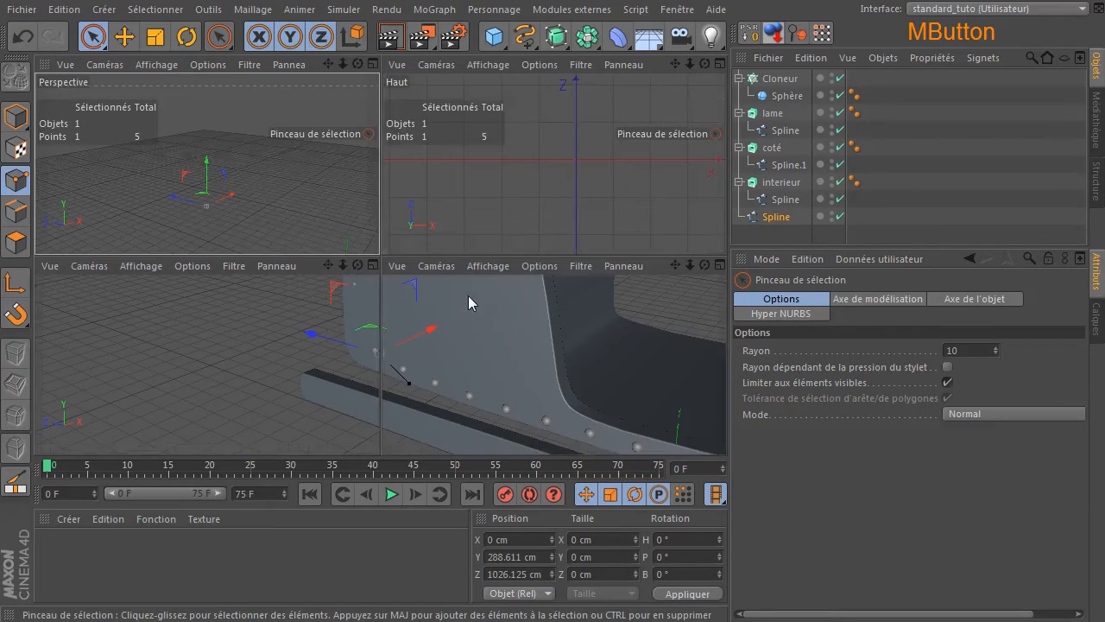
scroll(570, 405, "up", 6)
middle_click_drag(587, 411, 597, 385, "alt")
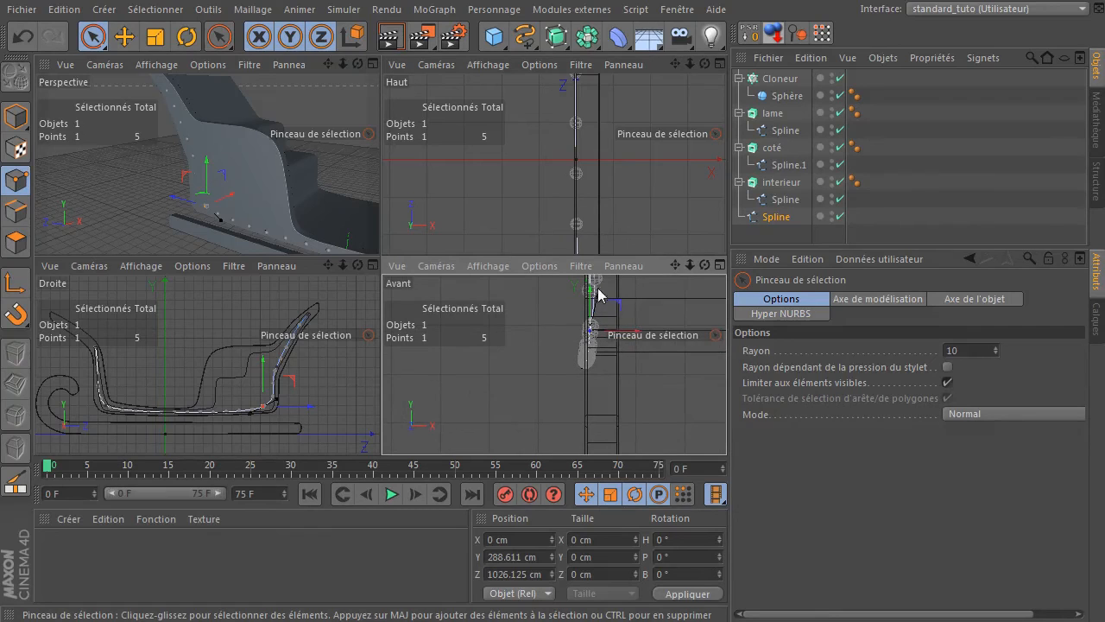
left_click_drag(676, 266, 617, 326)
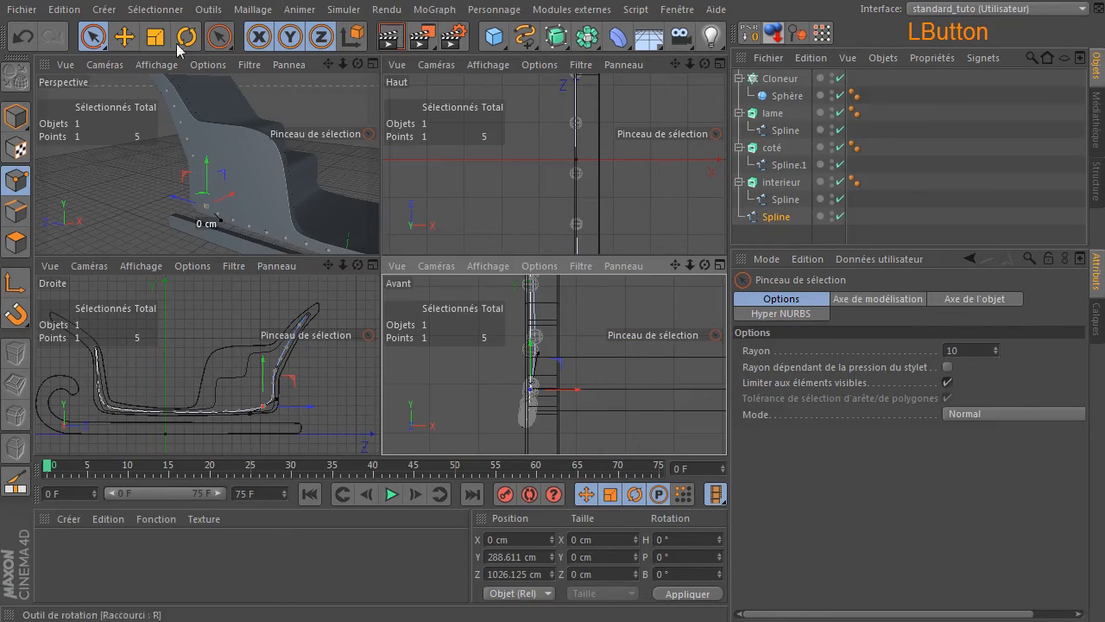
left_click(125, 38)
left_click_drag(538, 357, 529, 354)
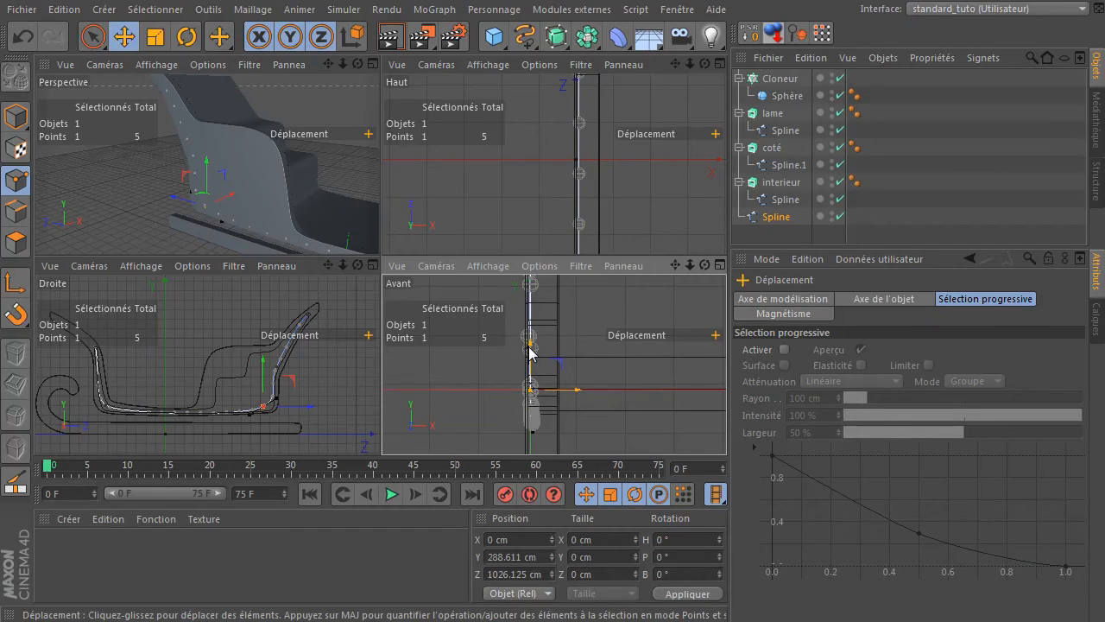
left_click_drag(532, 349, 533, 352)
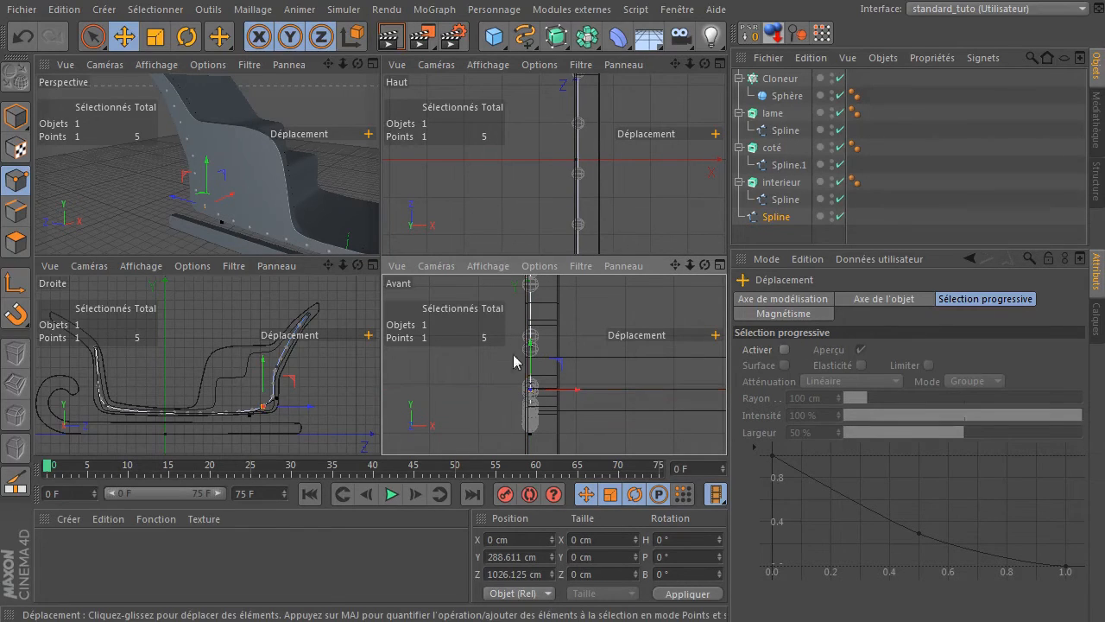
left_click(477, 367)
Render the perspective view and examine how the spheres sit along the side panel
middle_click(215, 164)
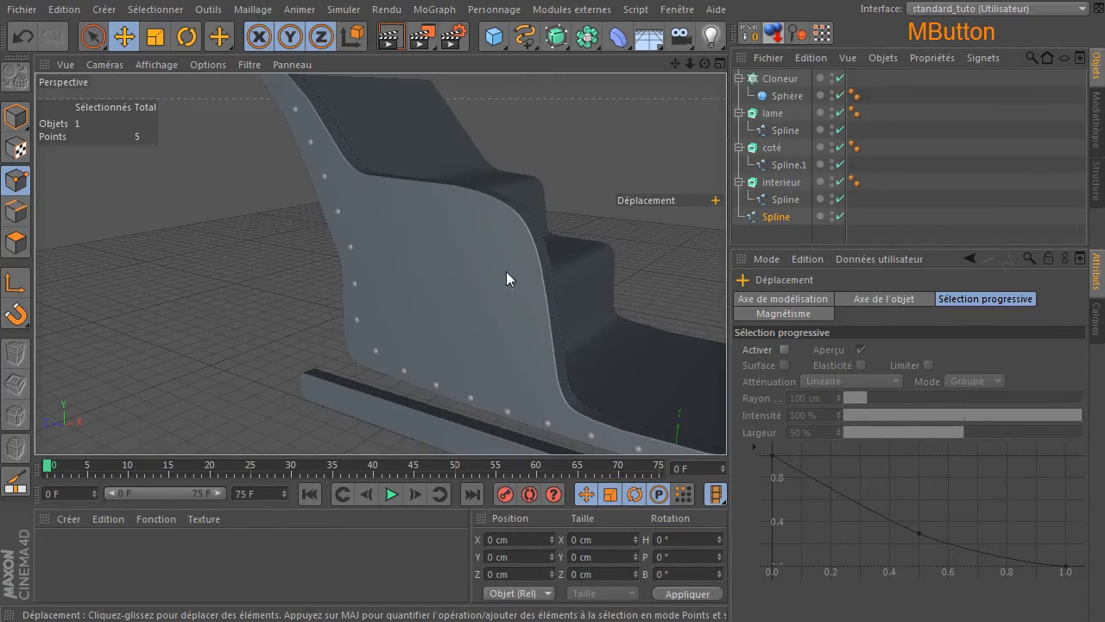
left_click(390, 36)
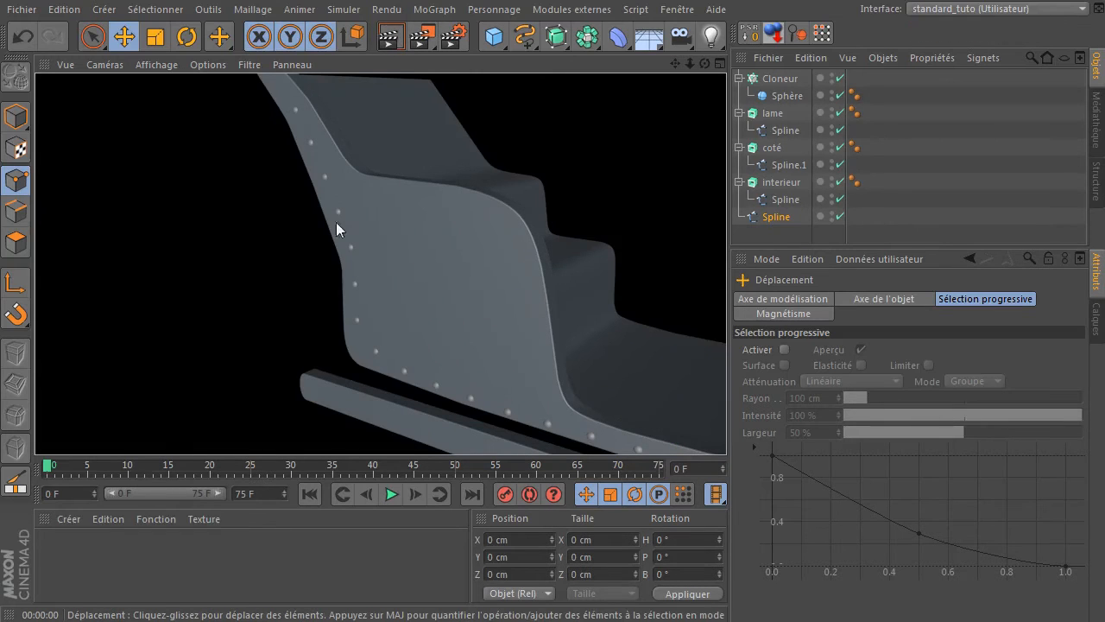
scroll(536, 375, "down", 1)
scroll(451, 232, "down", 4)
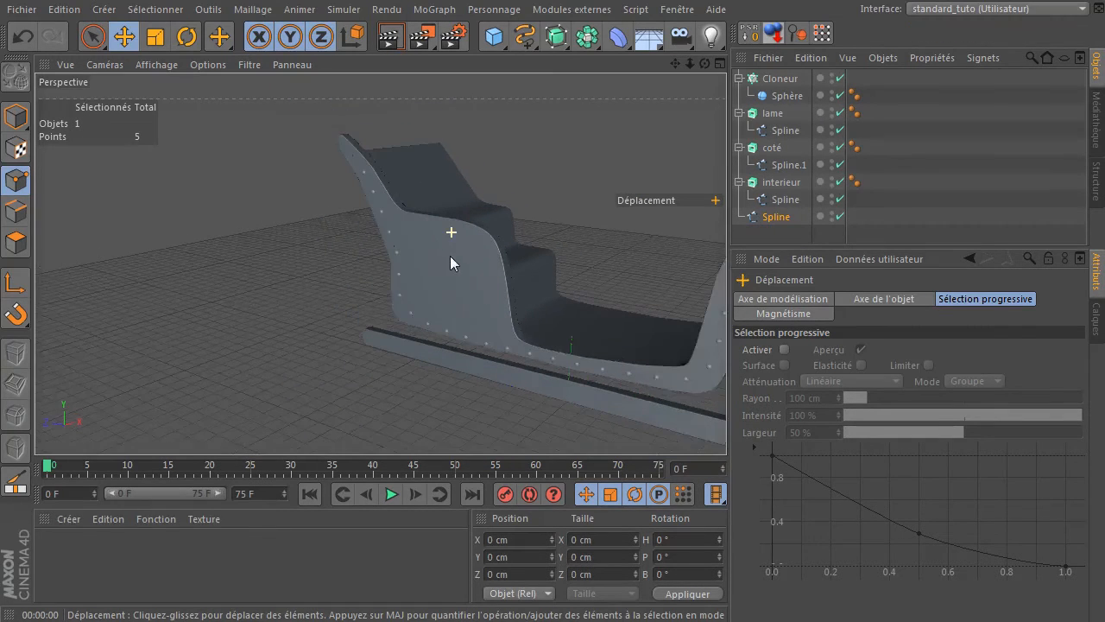
left_click_drag(680, 64, 314, 293)
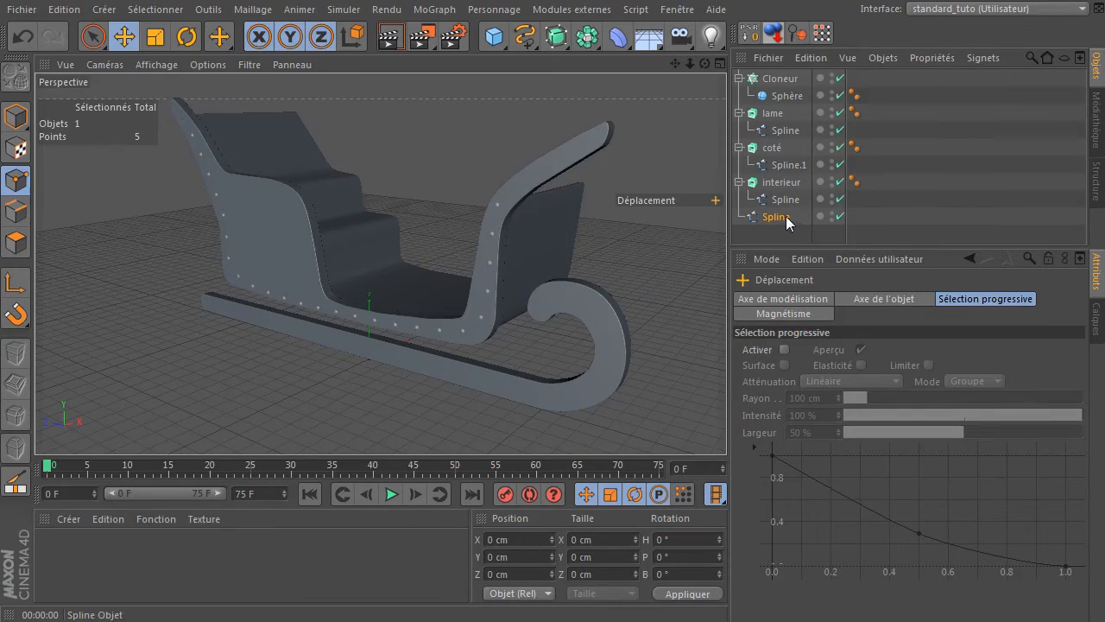
Group the Cloneur, its path Spline, coté and lame under one null object
left_click(779, 79)
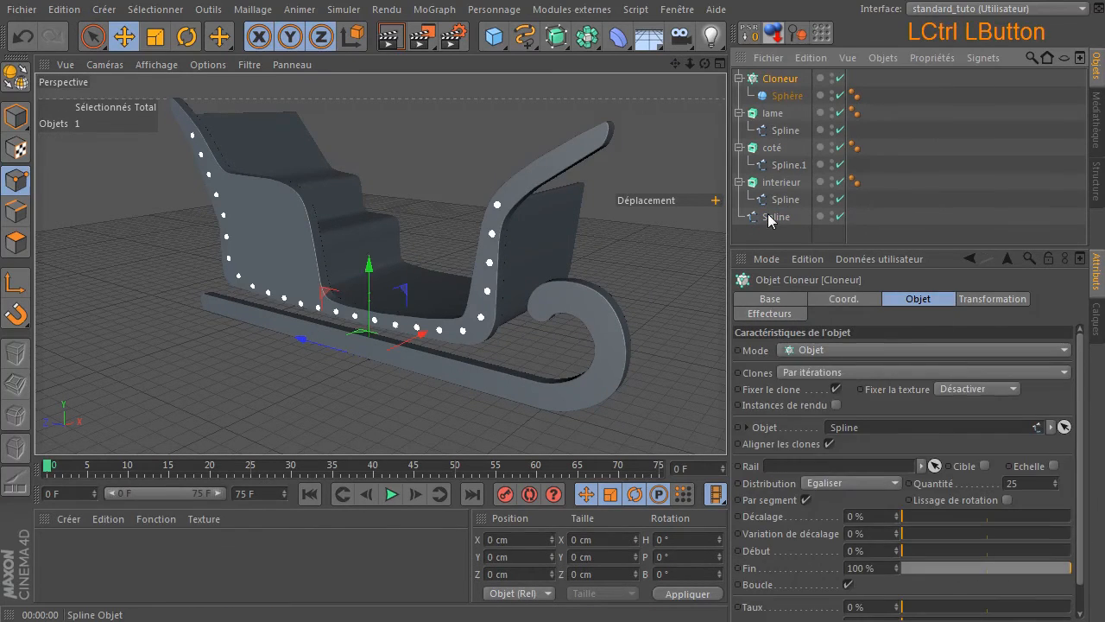
left_click(773, 217, "ctrl")
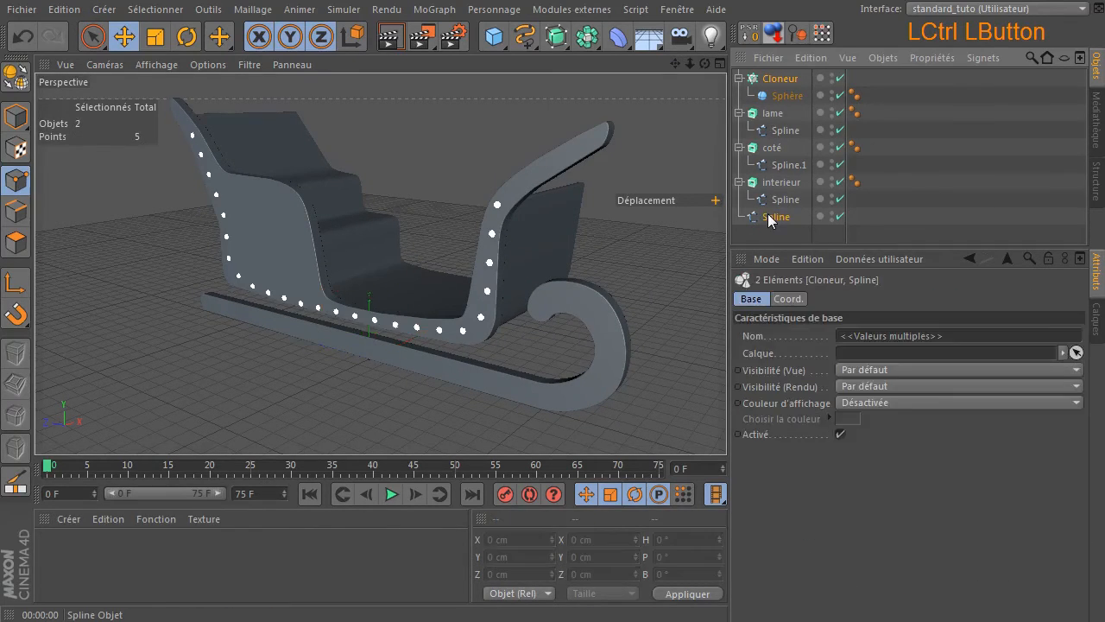
left_click(771, 148, "ctrl")
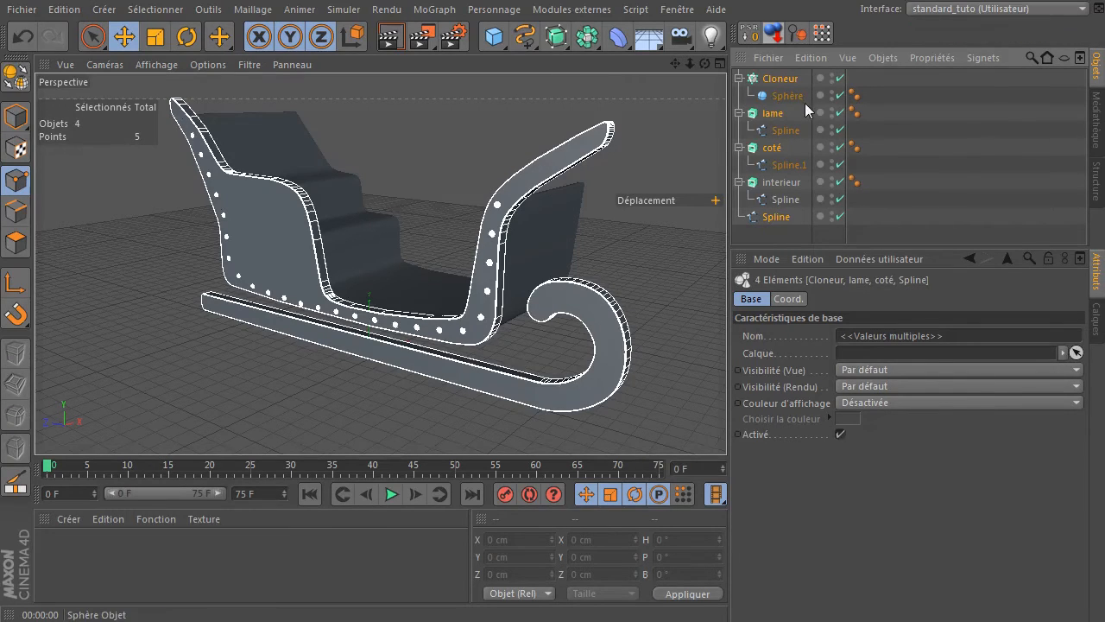
key("alt+g")
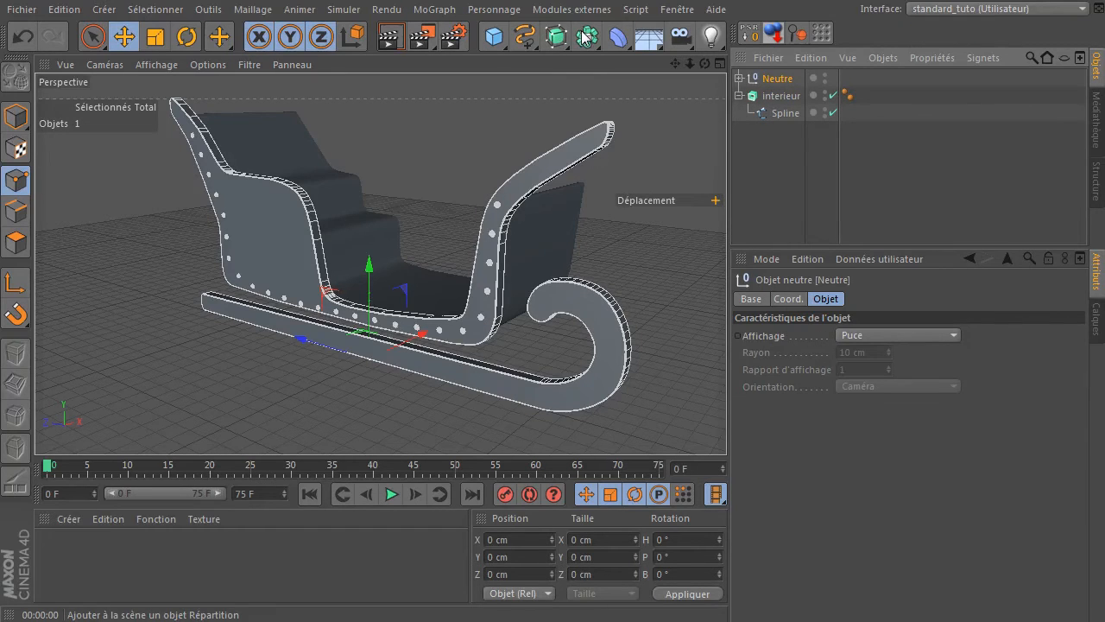
Move the null along X away from the interior and place it under a new Symmetry object to mirror the side
left_click_drag(704, 64, 639, 68)
left_click_drag(463, 354, 333, 352)
left_click_drag(587, 36, 784, 82)
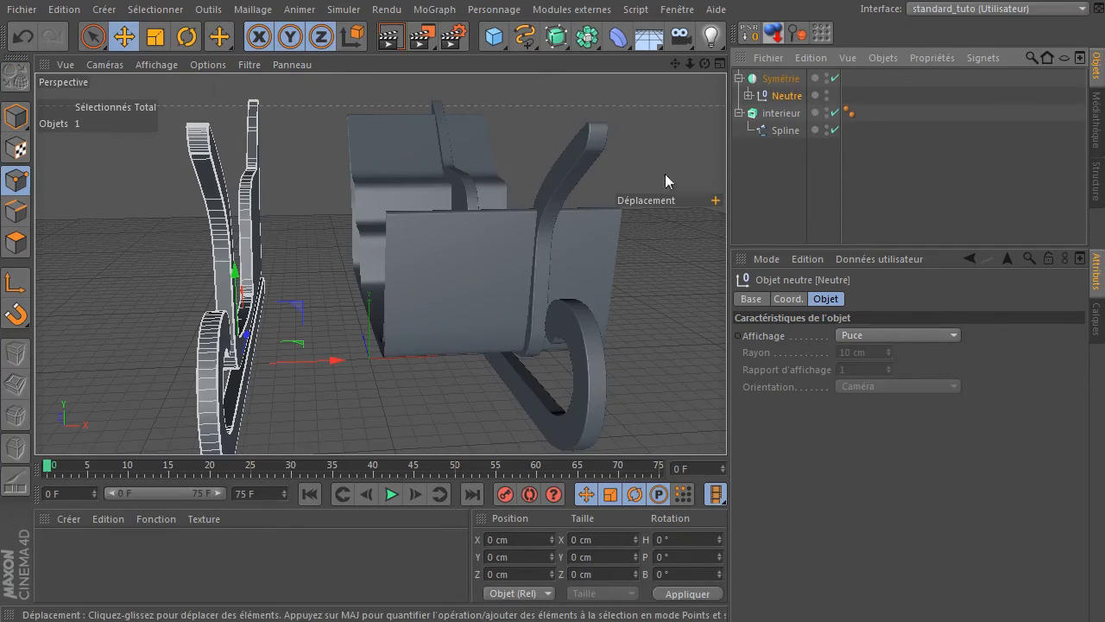
In model mode, shift the interior extrusion along X between the two sides, and move the null to about -548 cm in X
left_click(776, 114)
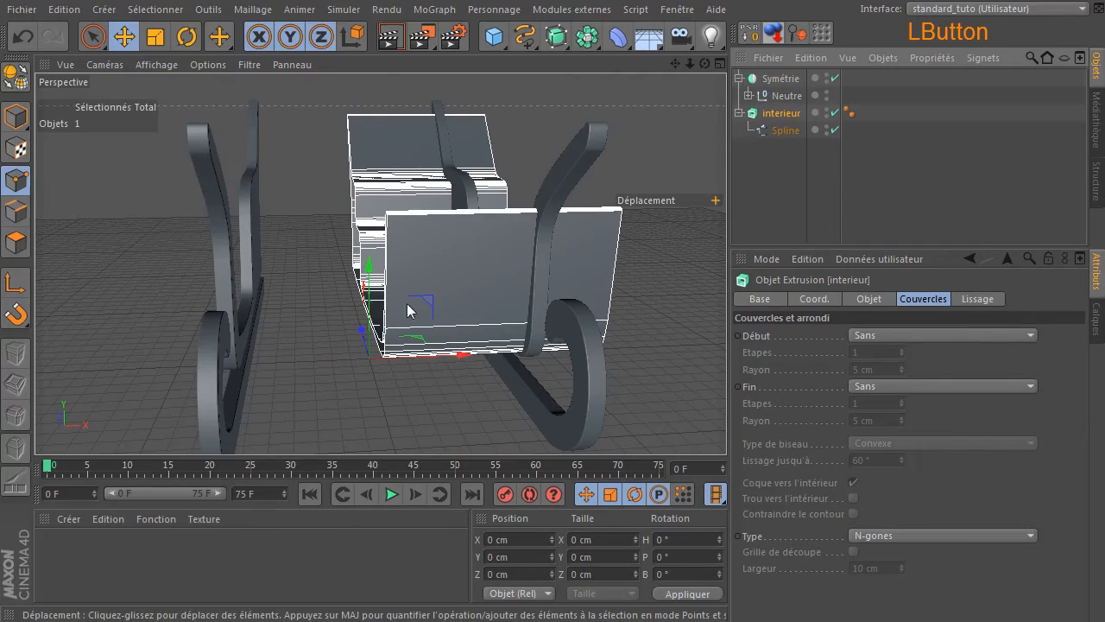
left_click(15, 113)
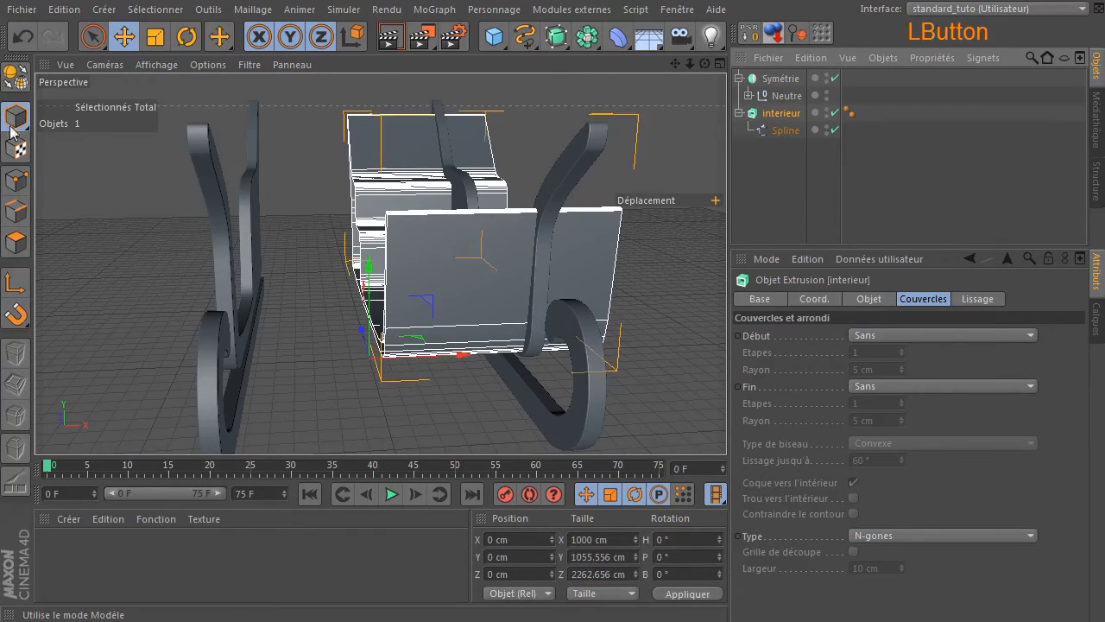
left_click_drag(466, 363, 363, 362)
left_click(785, 95)
In the front view, fine-tune the interior extrusion along X to about -499 cm so it fits between both side panels
middle_click(661, 125)
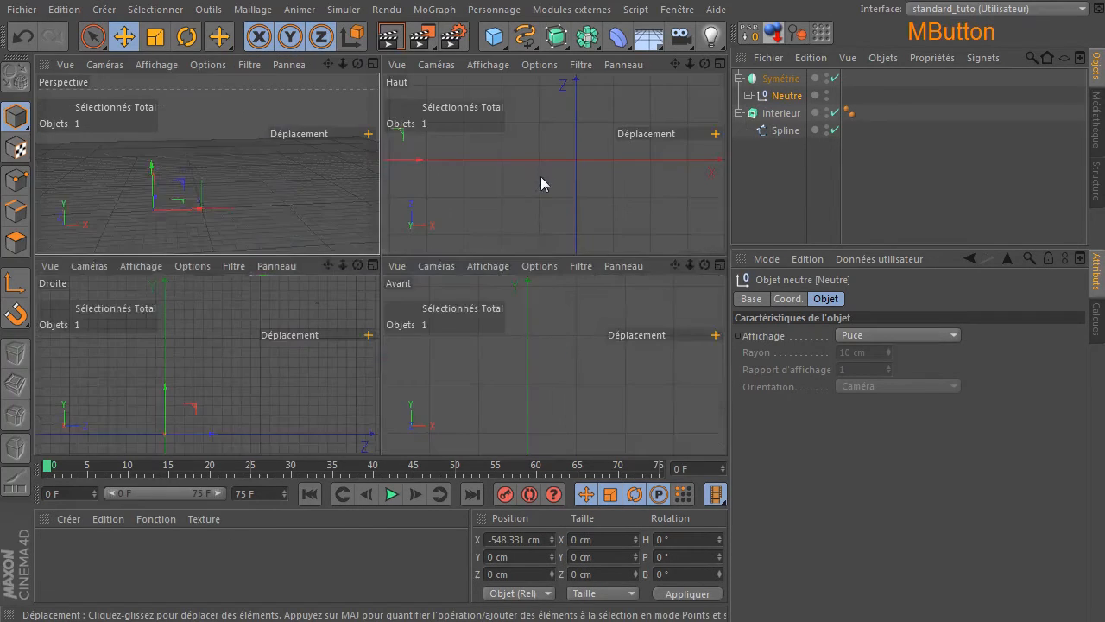
middle_click(518, 357)
scroll(463, 299, "down", 10)
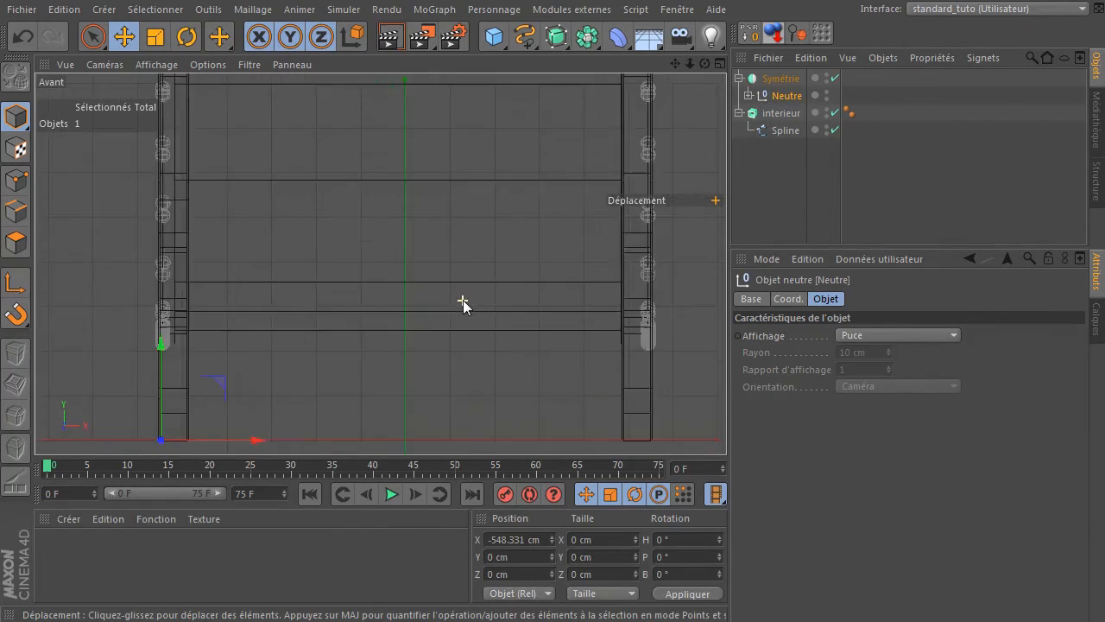
left_click_drag(676, 63, 697, 156)
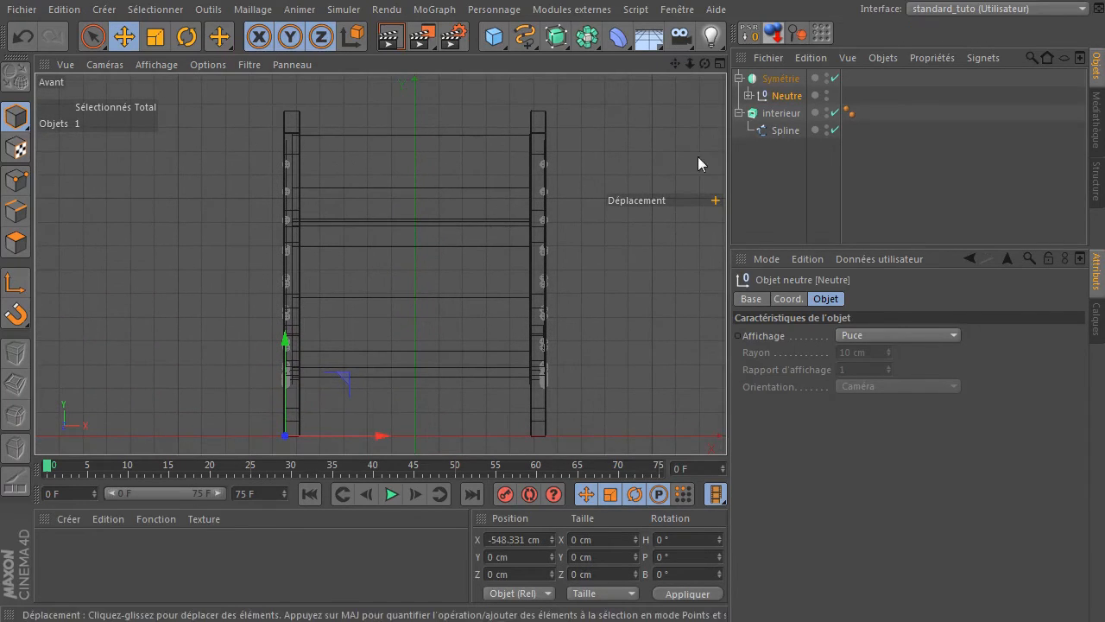
left_click(779, 114)
left_click_drag(387, 425, 390, 417)
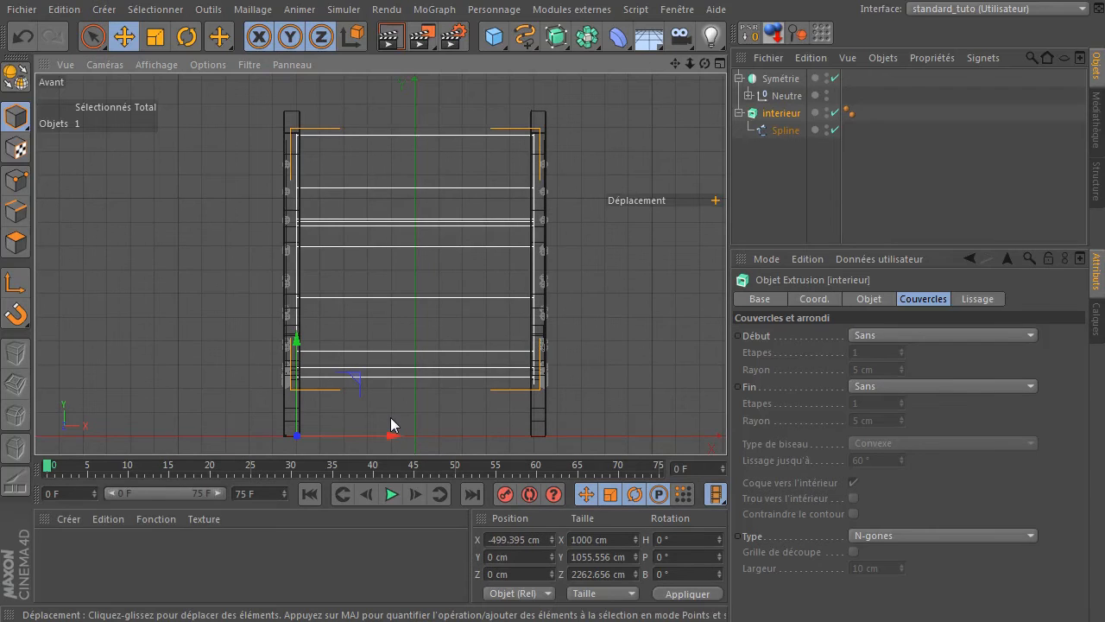
Deselect everything and examine the mirrored sleigh from the side in the perspective view
left_click(613, 348)
middle_click(547, 242)
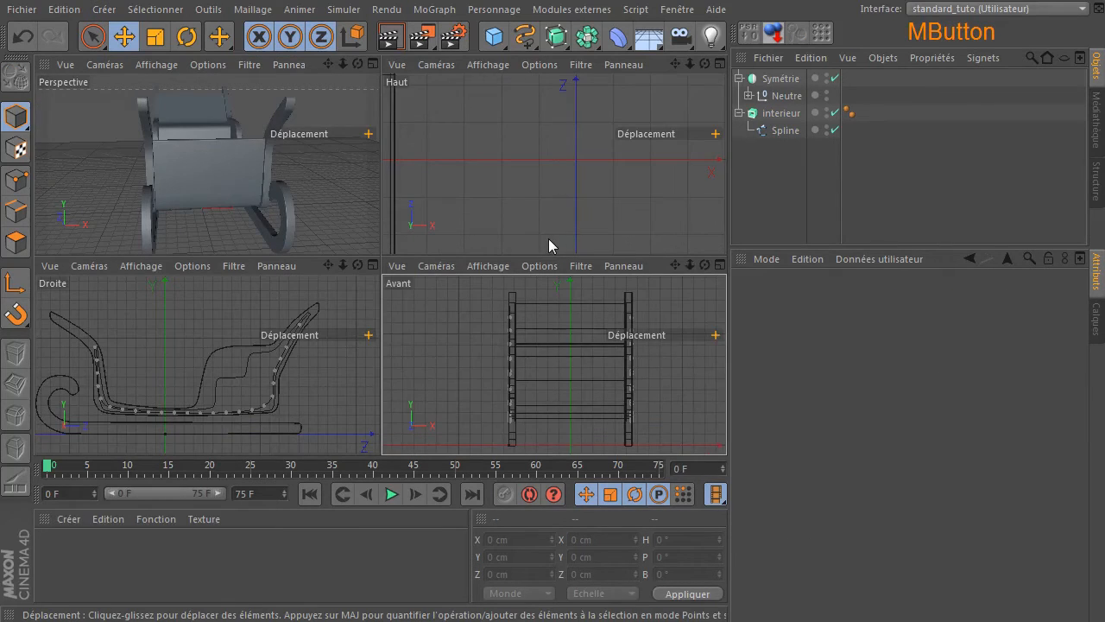
middle_click(200, 133)
left_click_drag(368, 360, 369, 358, "alt")
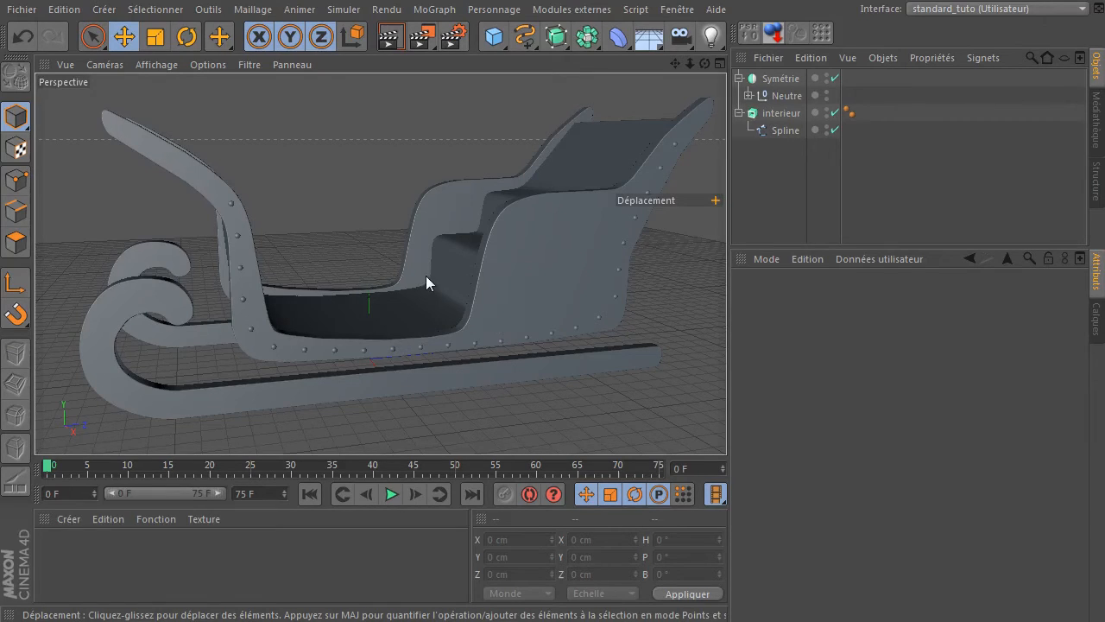
In the right view, use the Knife in point mode to add a point to the rivet path spline's lower run
left_click_drag(704, 64, 704, 64)
left_click_drag(368, 358, 369, 358)
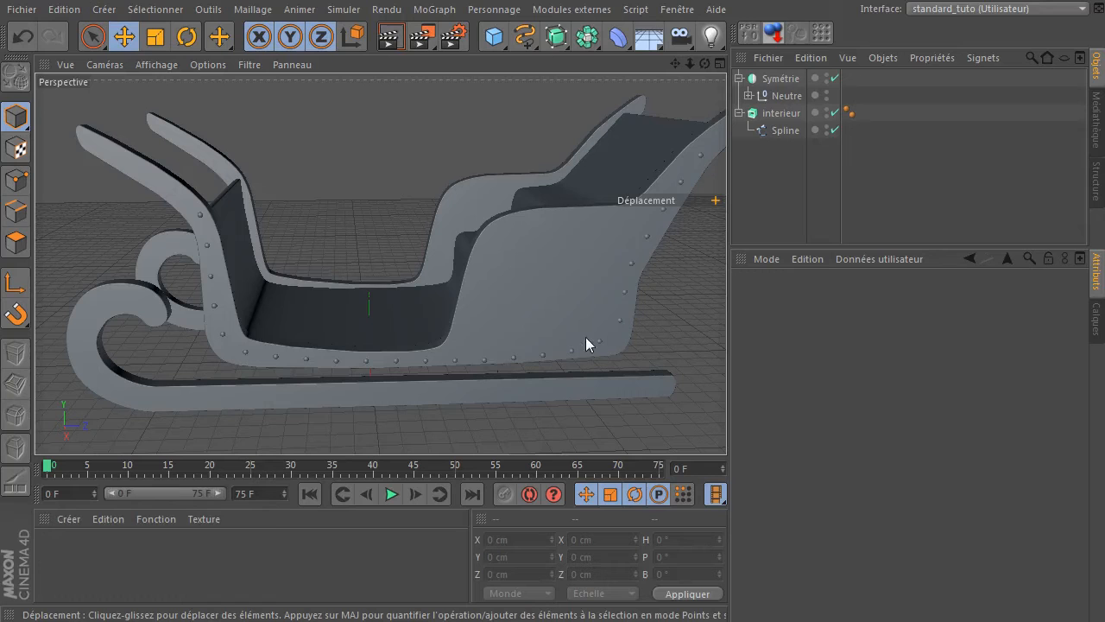
left_click(791, 131)
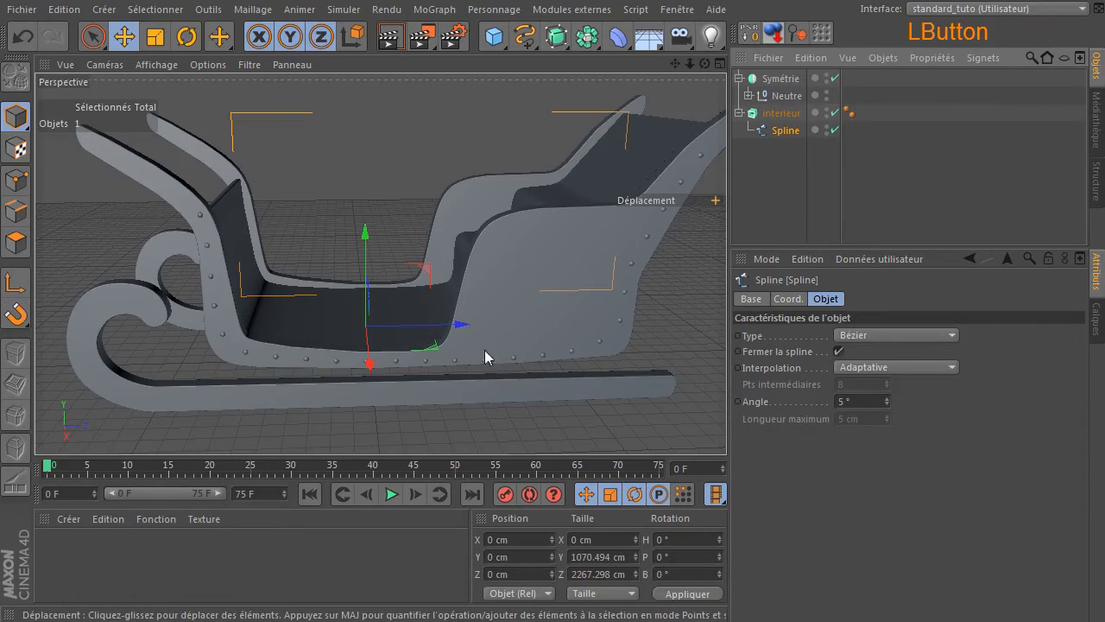
left_click(749, 96)
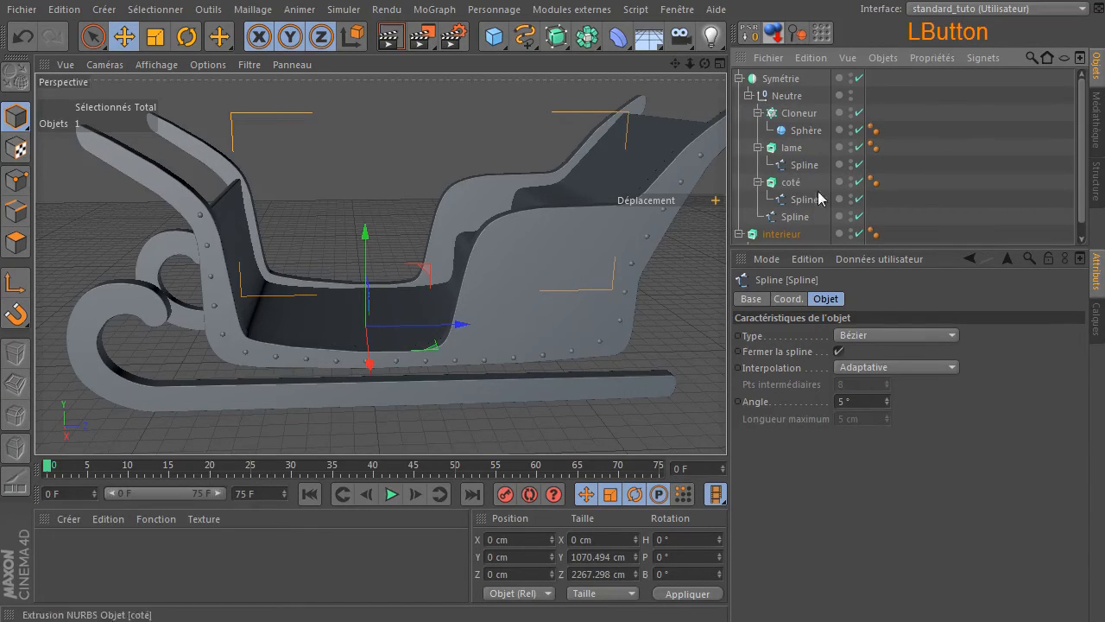
left_click(796, 216)
middle_click(622, 280)
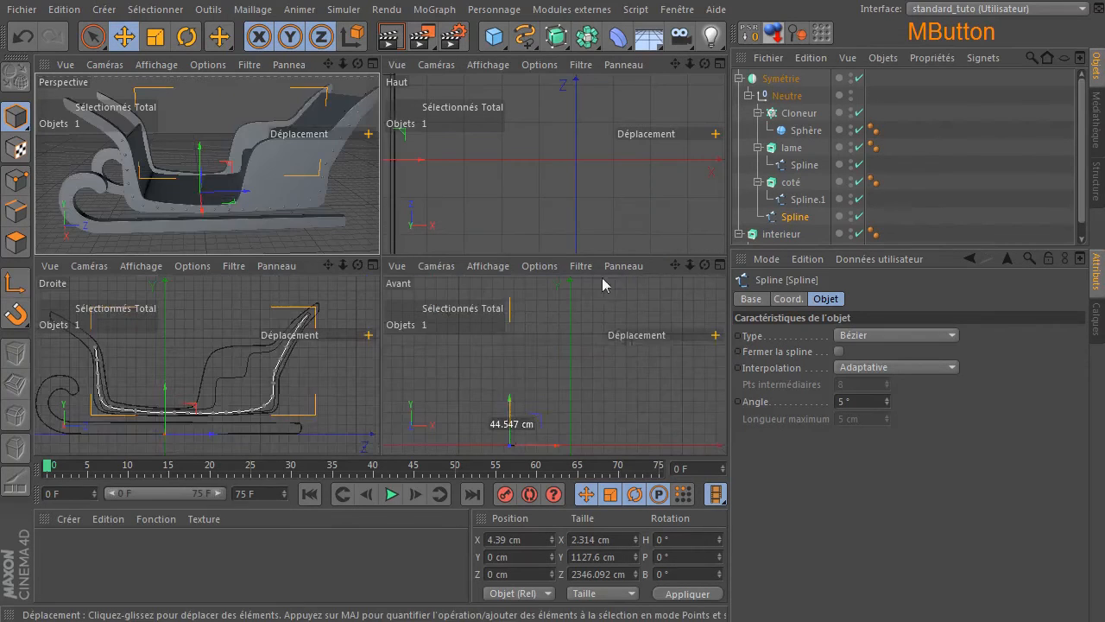
middle_click(285, 365)
scroll(370, 366, "up", 5, "ctrl")
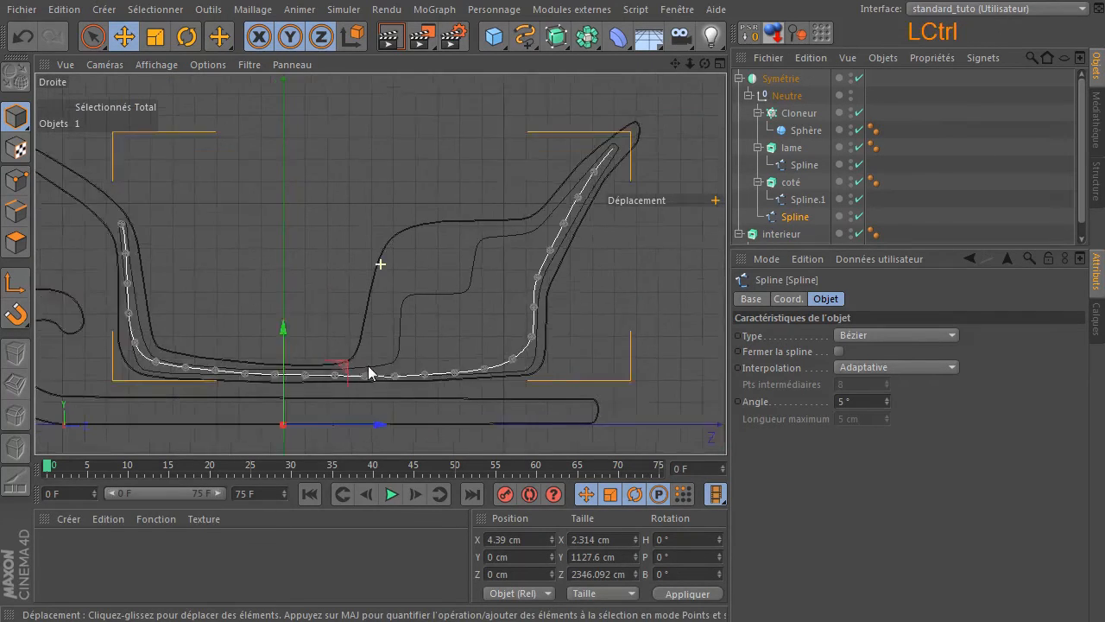
left_click_drag(674, 63, 341, 116)
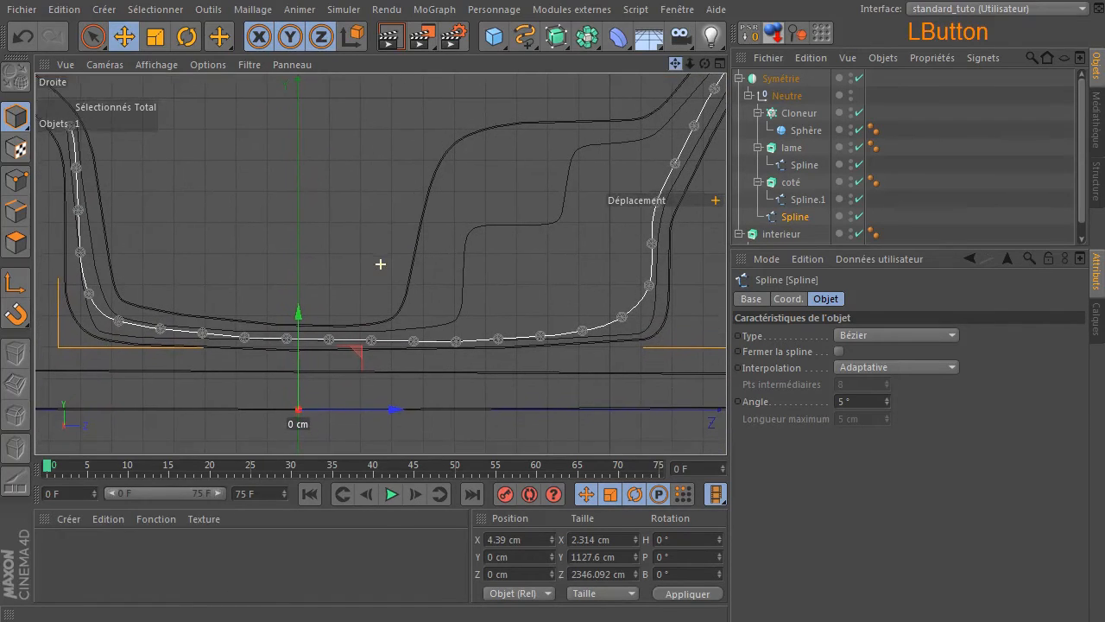
left_click(15, 180)
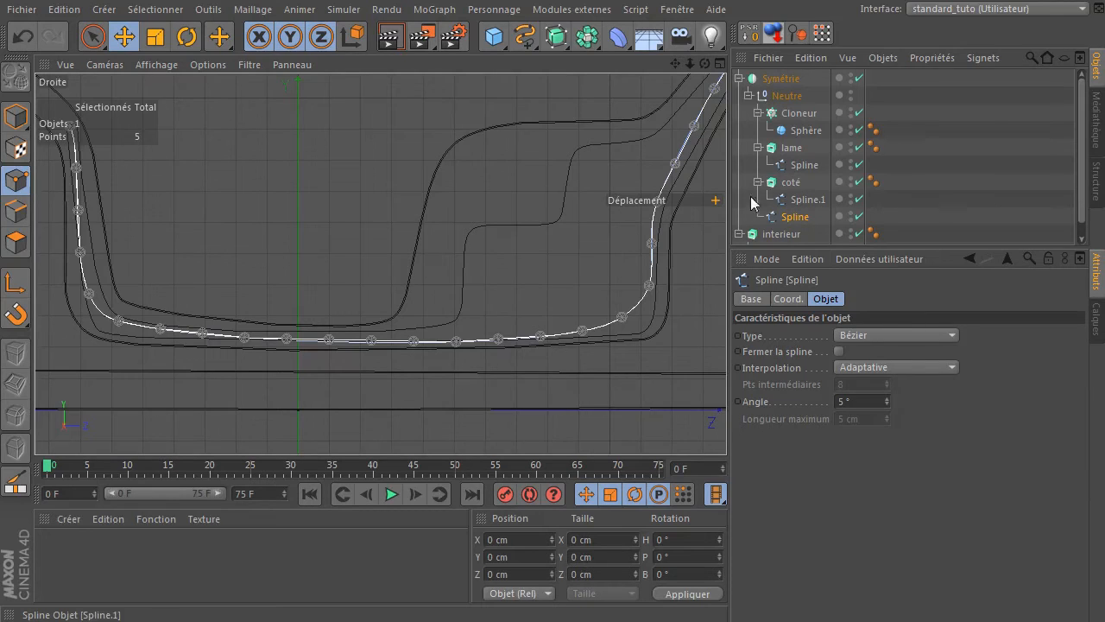
left_click(786, 219)
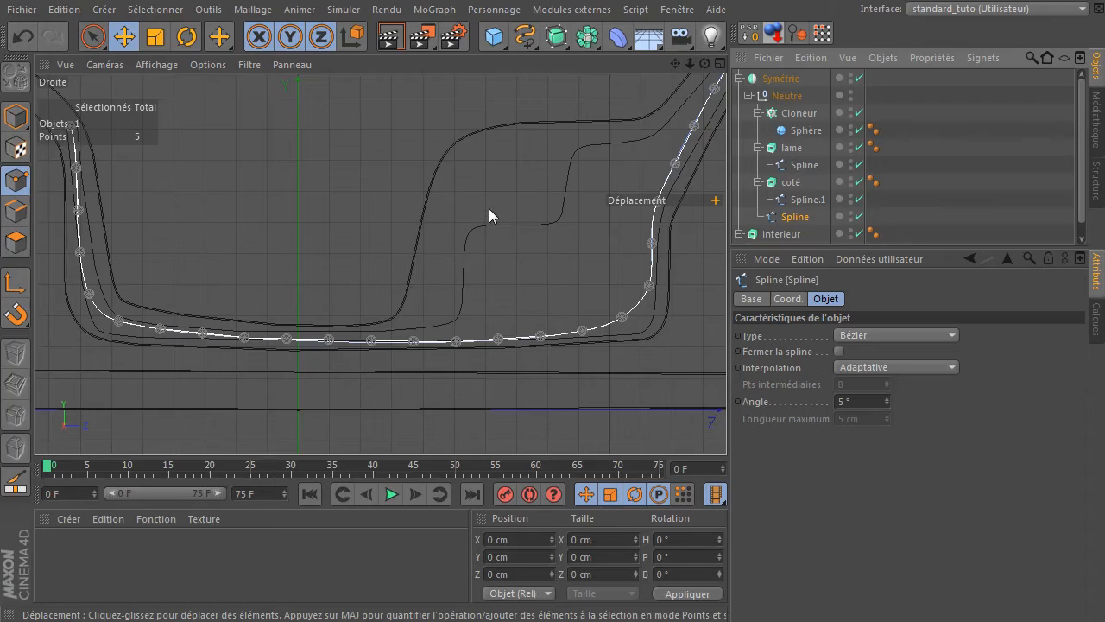
key("k")
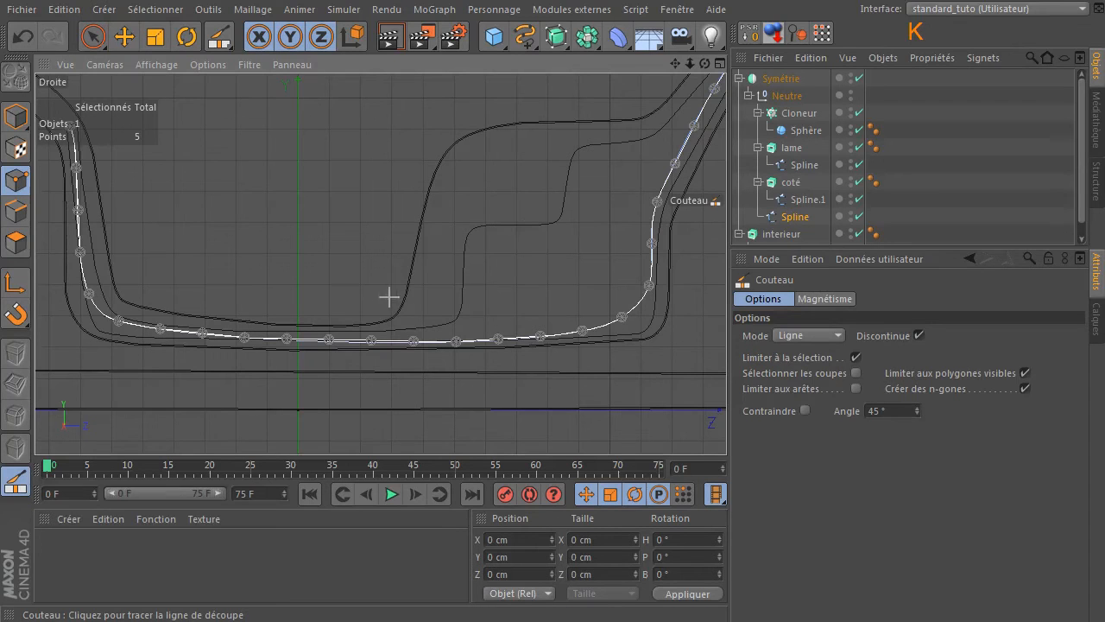
left_click_drag(365, 302, 384, 399)
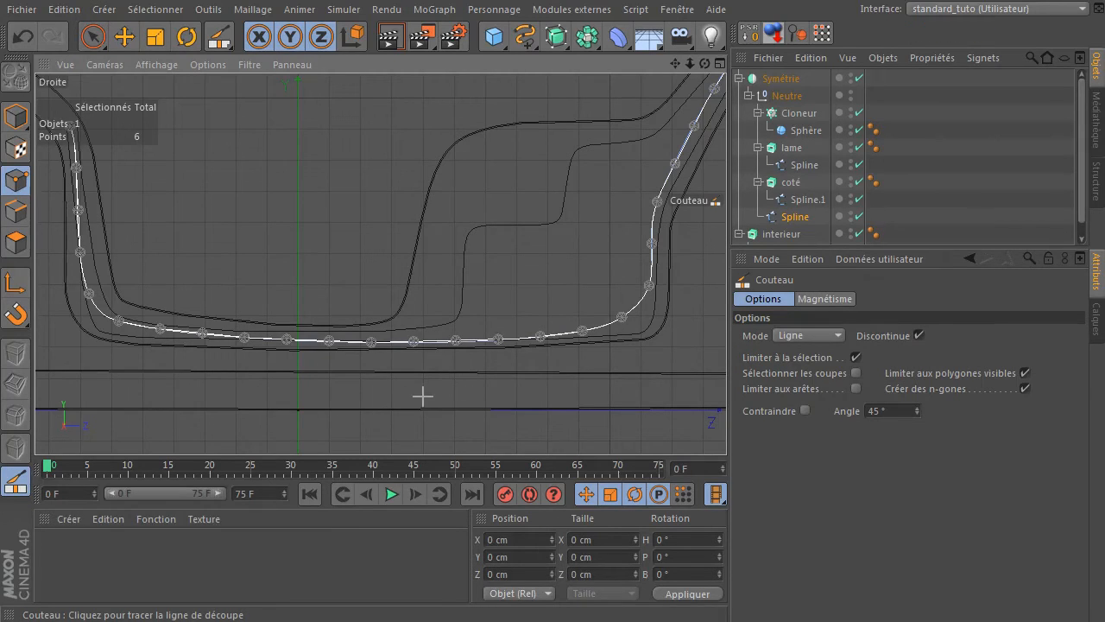
Raise the new spline point to about 231.7 cm in Y, return to the perspective view and deselect it
left_click(93, 37)
left_click(365, 343)
left_click_drag(372, 280, 375, 276)
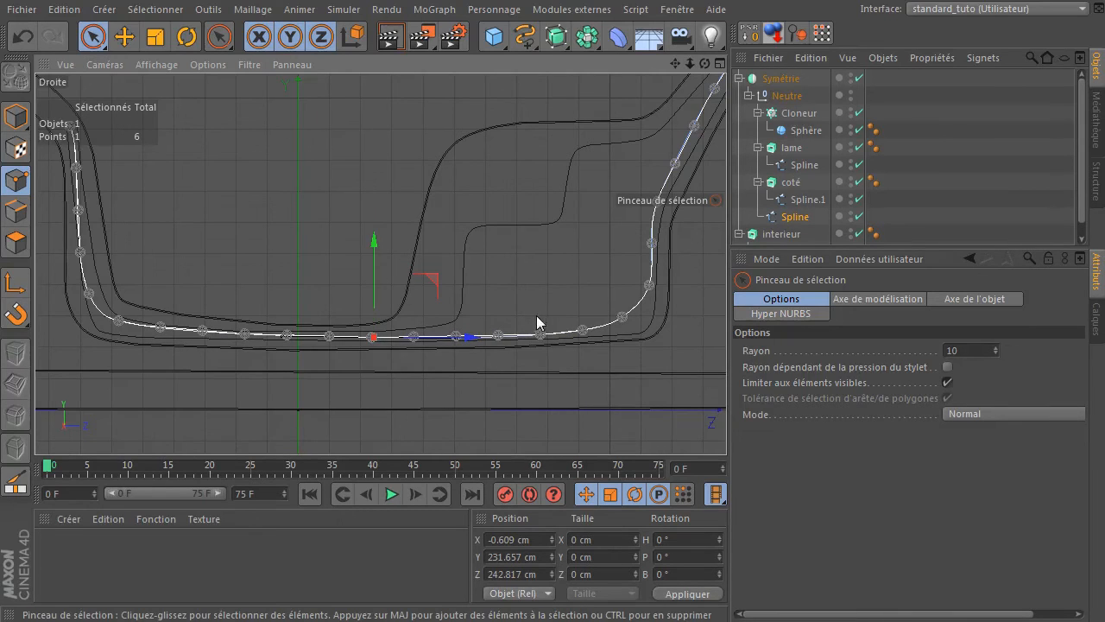
middle_click(530, 374)
middle_click(241, 221)
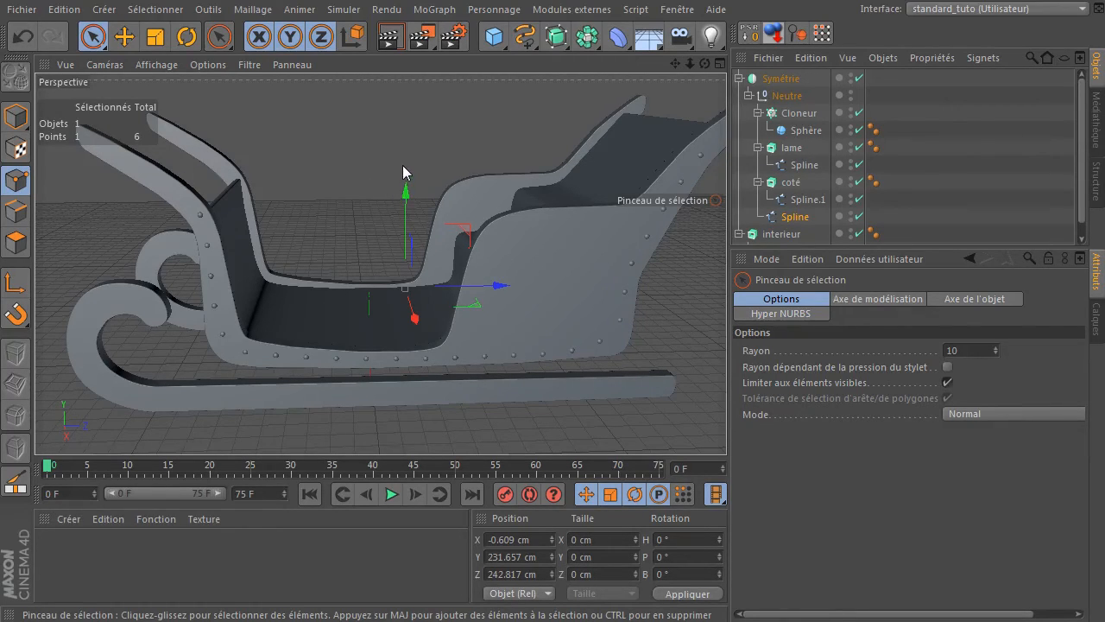
left_click(347, 181)
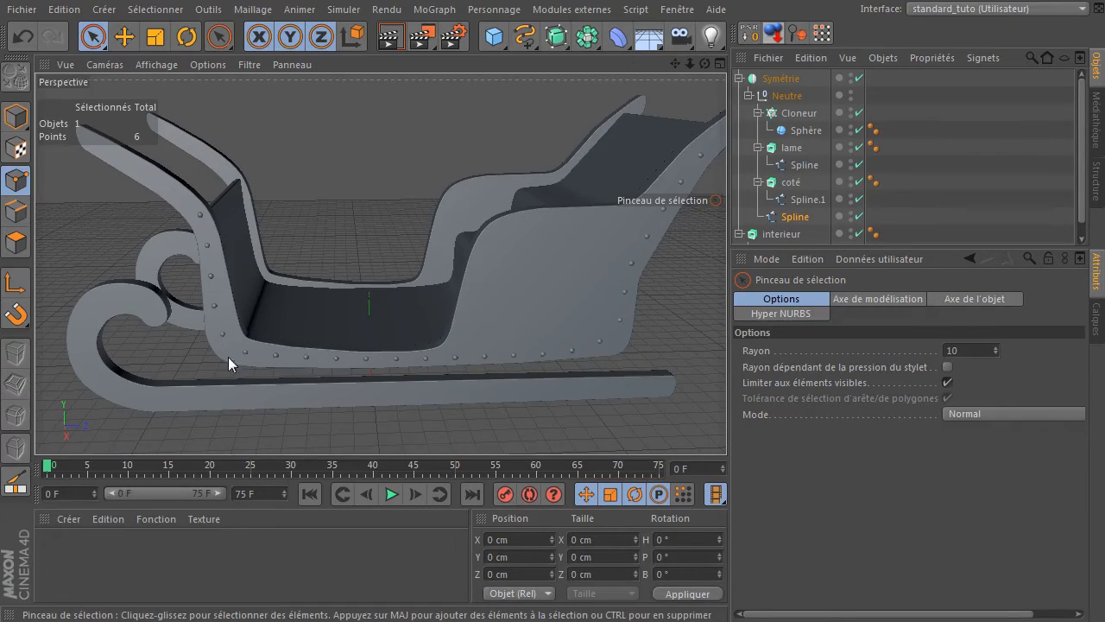
Create a yellow material with RGB 213, 209, 0 and apply it to the Cloneur object holding the rivets
left_click_drag(704, 64, 360, 349)
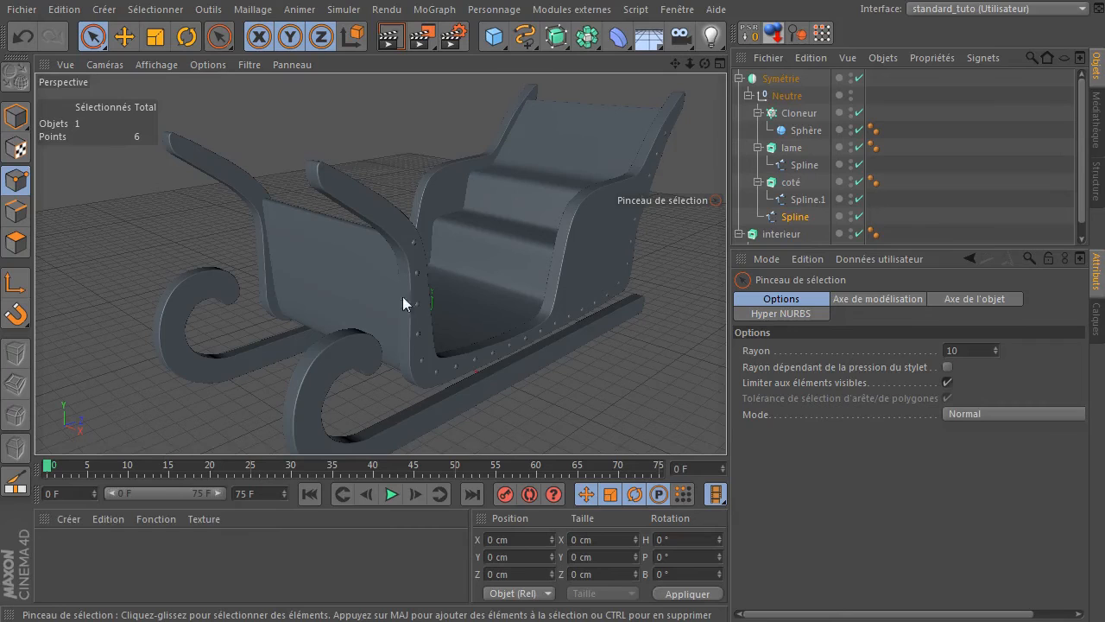
left_click_drag(566, 432, 559, 385, "alt")
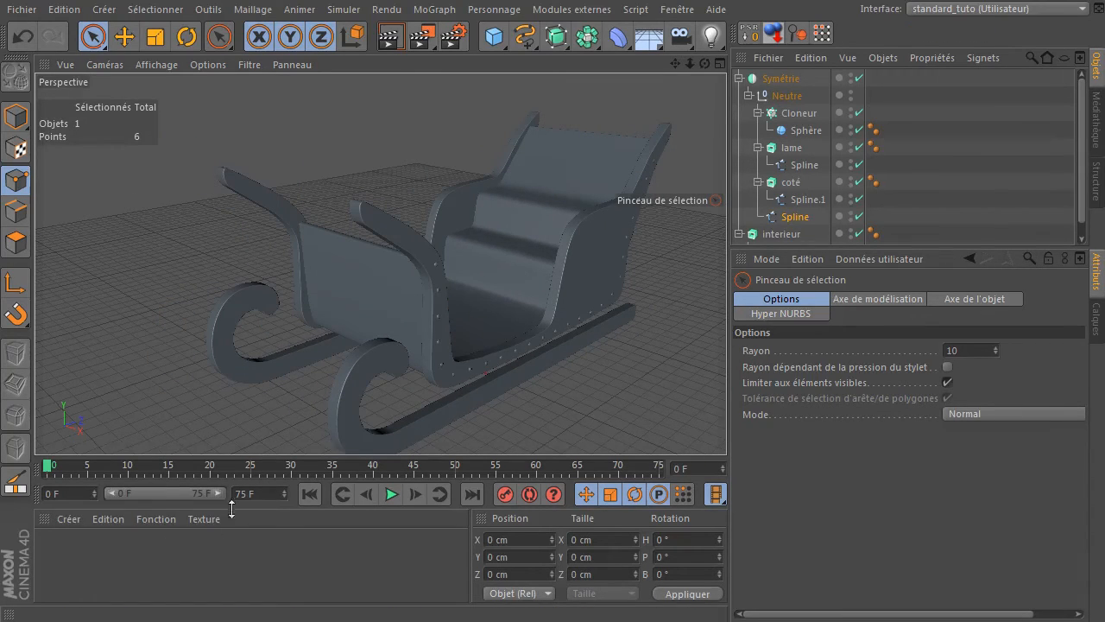
double_click(181, 550)
double_click(66, 549)
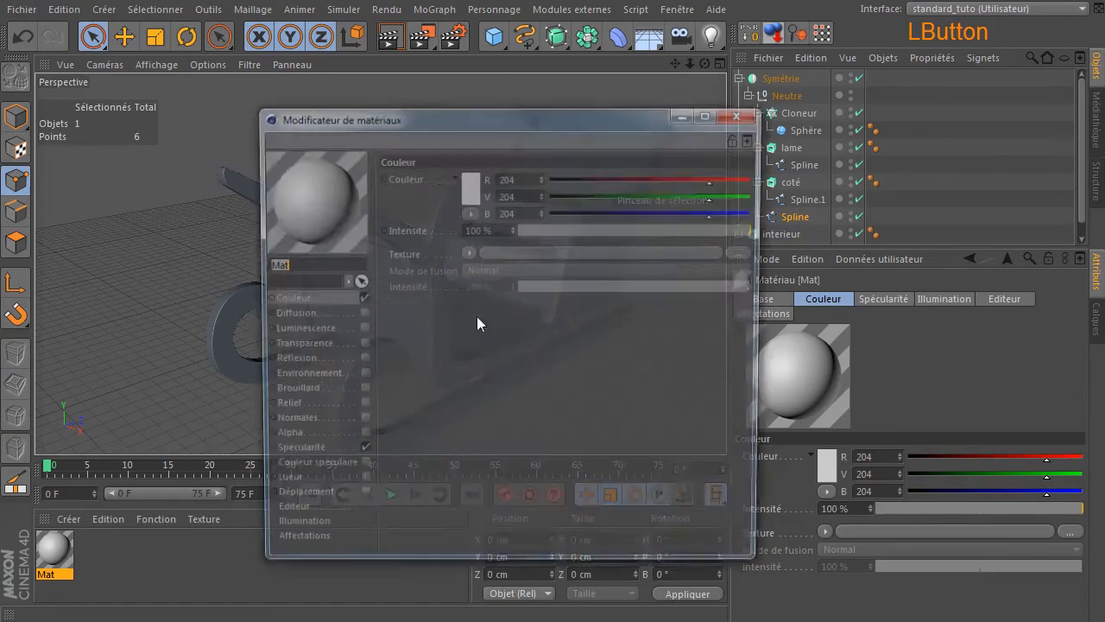
left_click(469, 188)
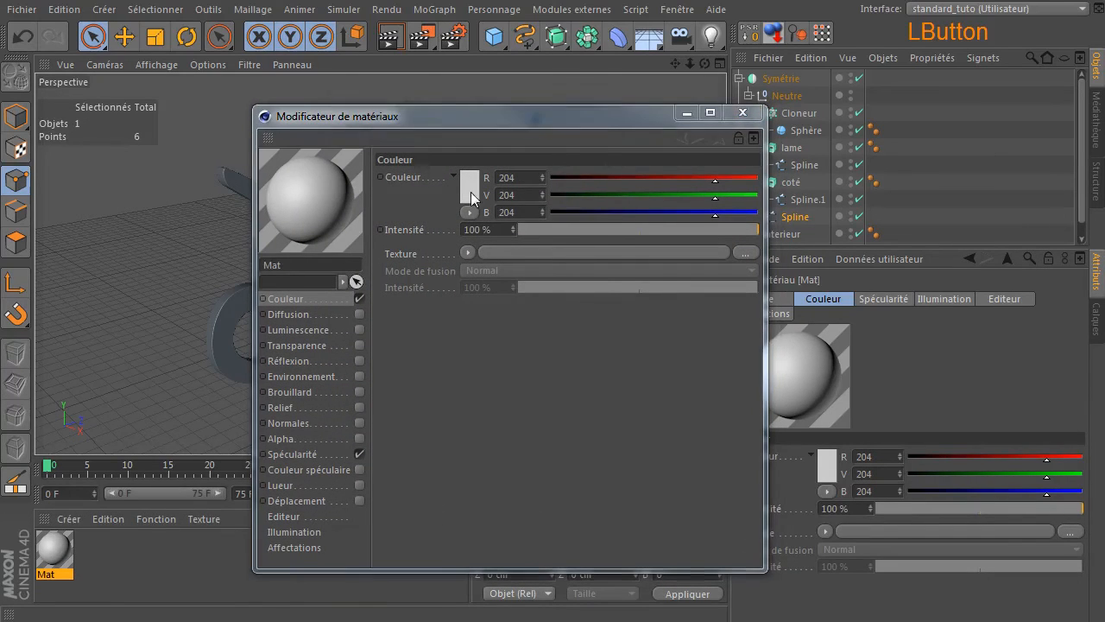
left_click(455, 124)
left_click_drag(463, 163, 526, 146)
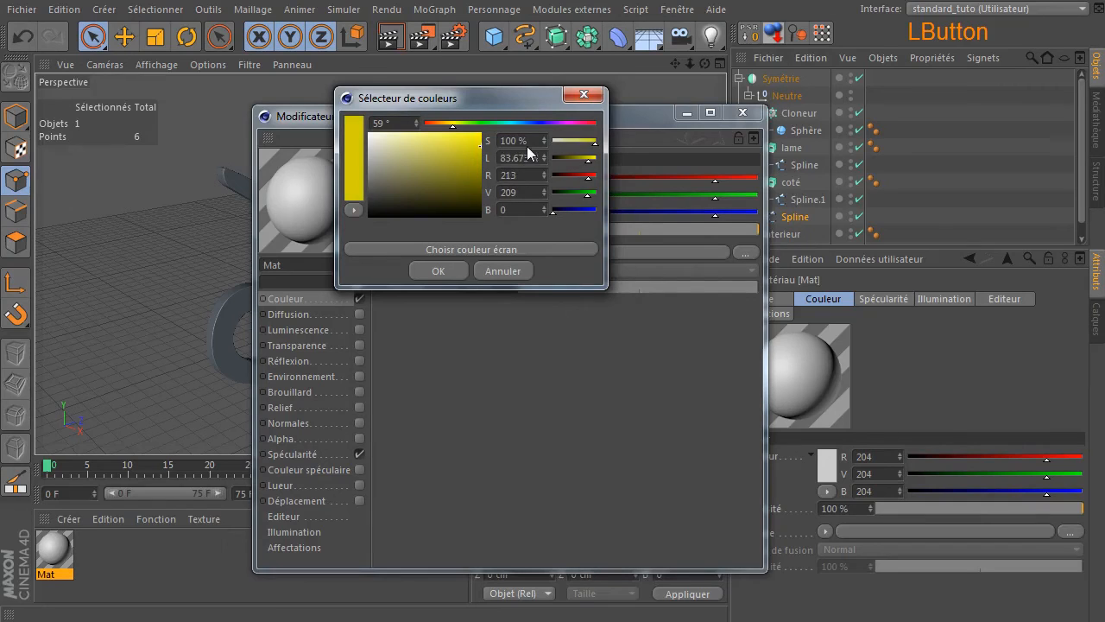
left_click(439, 271)
left_click(742, 112)
left_click_drag(47, 552, 804, 99)
left_click(168, 553)
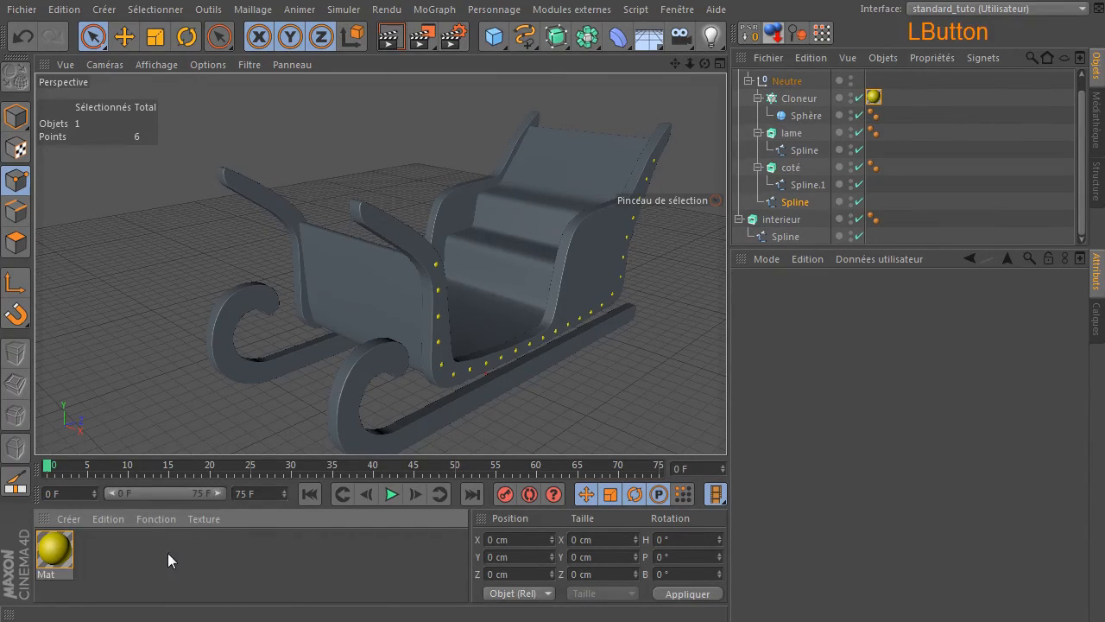
Create a second material and look through the wood images of the bois texture folder in the file explorer
double_click(184, 555)
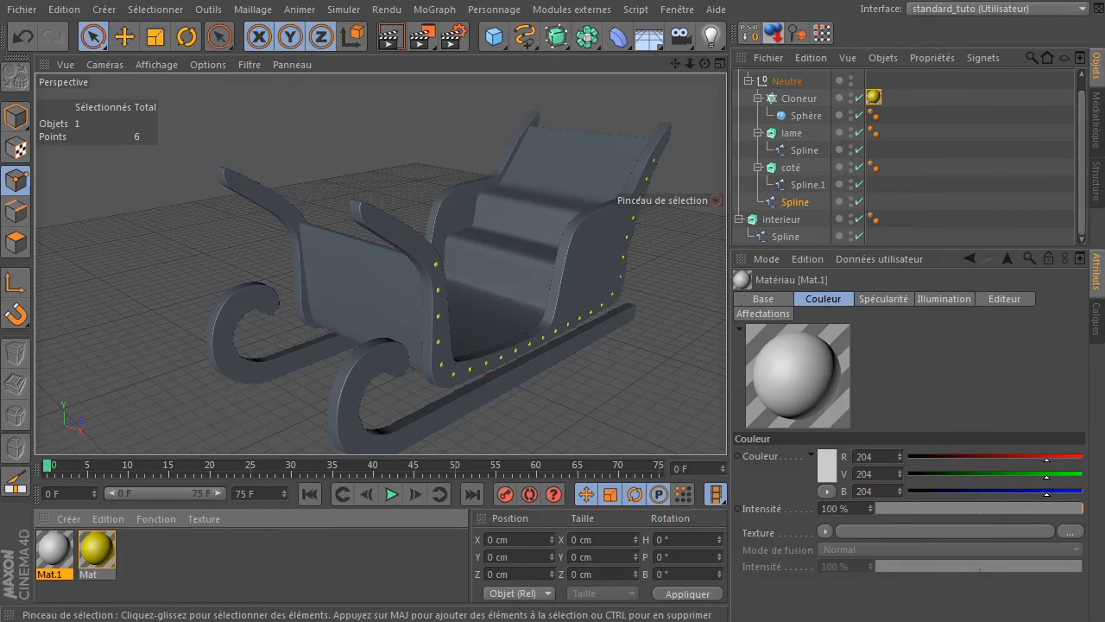
left_click(826, 467)
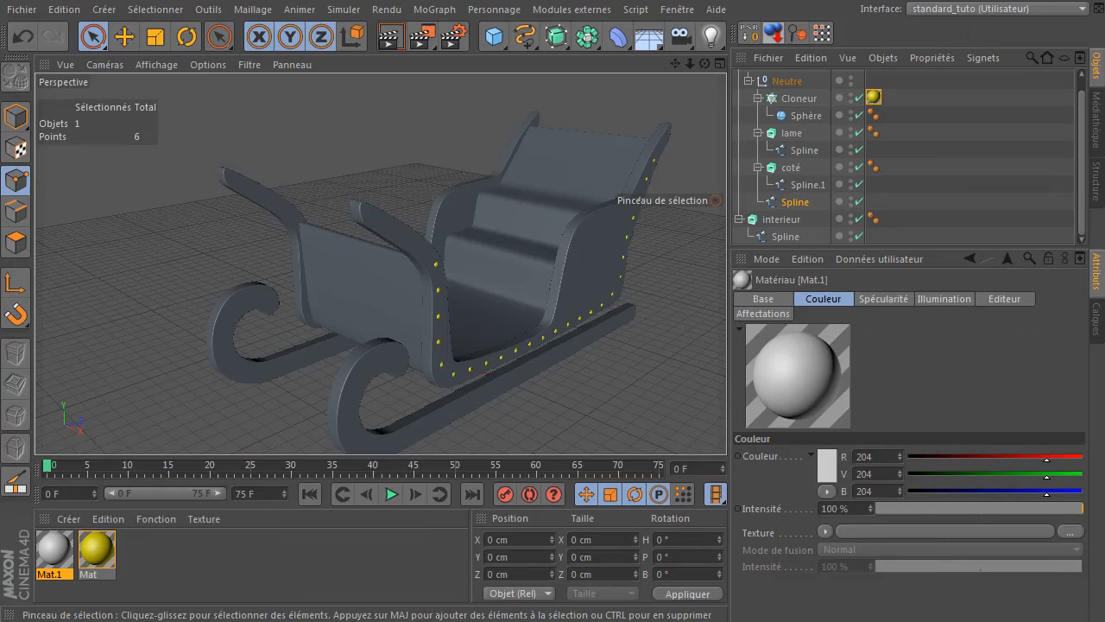
left_click(715, 201)
left_click(826, 466)
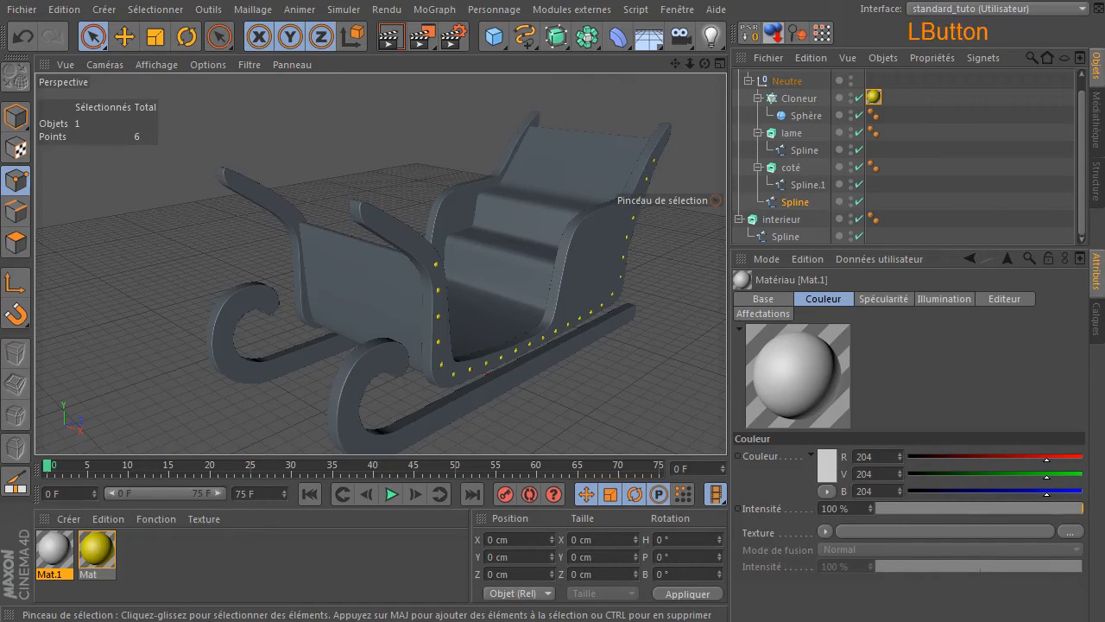
left_click(827, 466)
left_click_drag(1104, 86, 1079, 45)
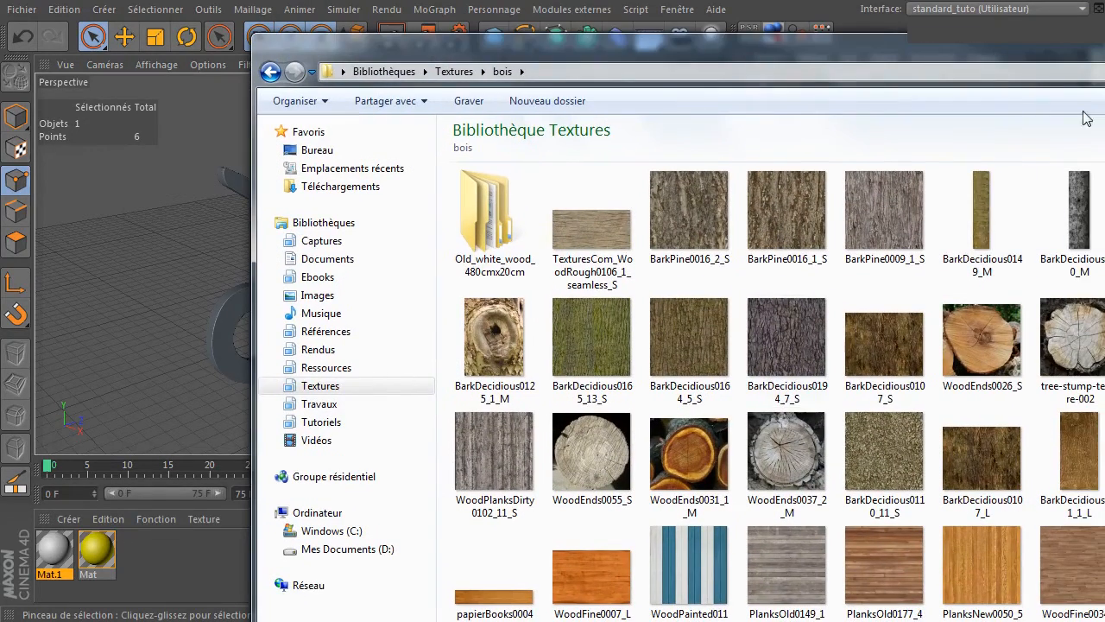
left_click_drag(831, 41, 1104, 52)
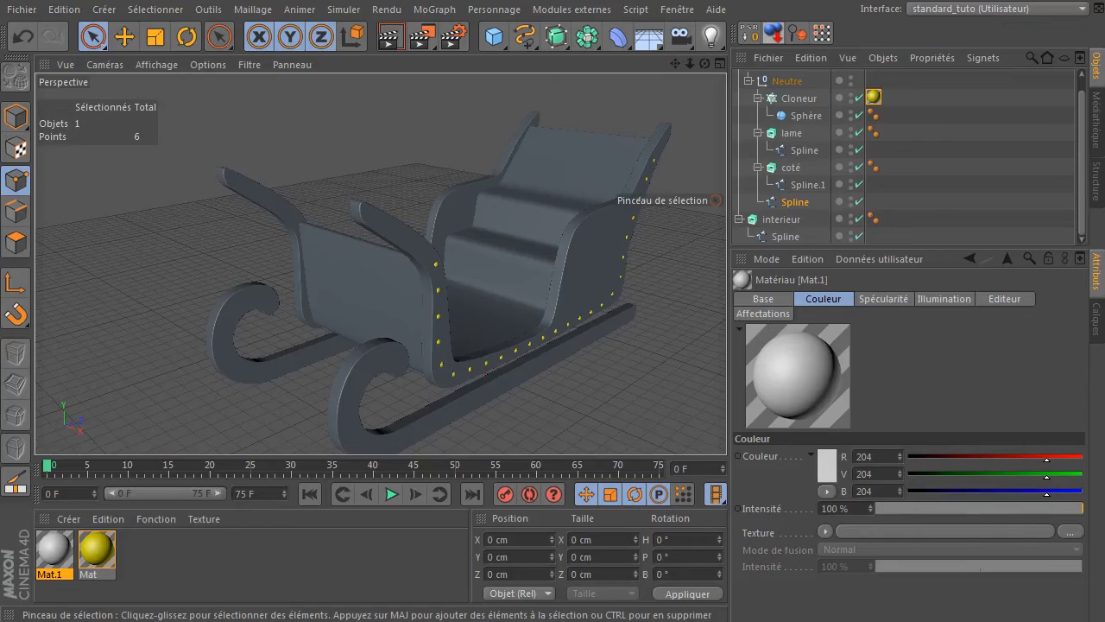
Load bois 001acajou.jpg as the second material's colour texture, declining to copy the image into the project
double_click(50, 548)
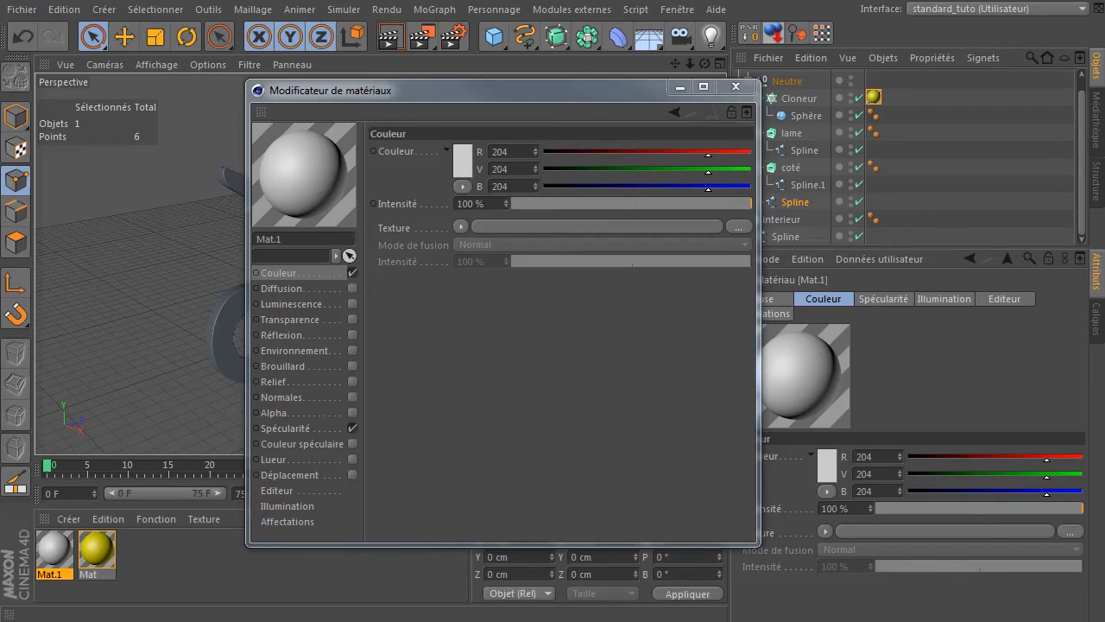
double_click(303, 239)
type("acaou")
key("BackSpace")
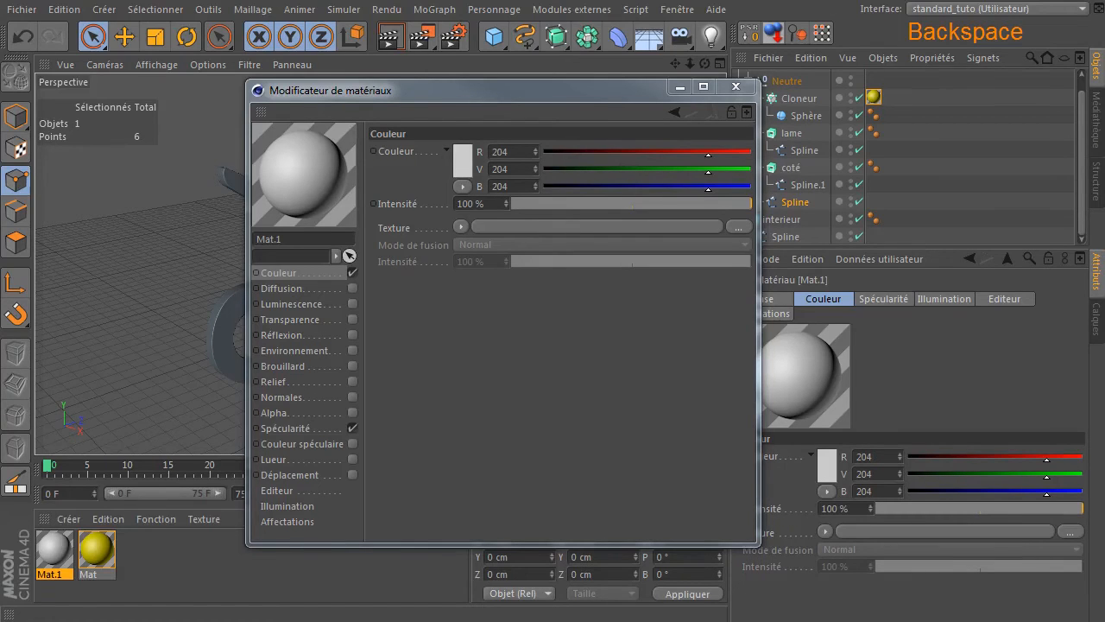
left_click(302, 239)
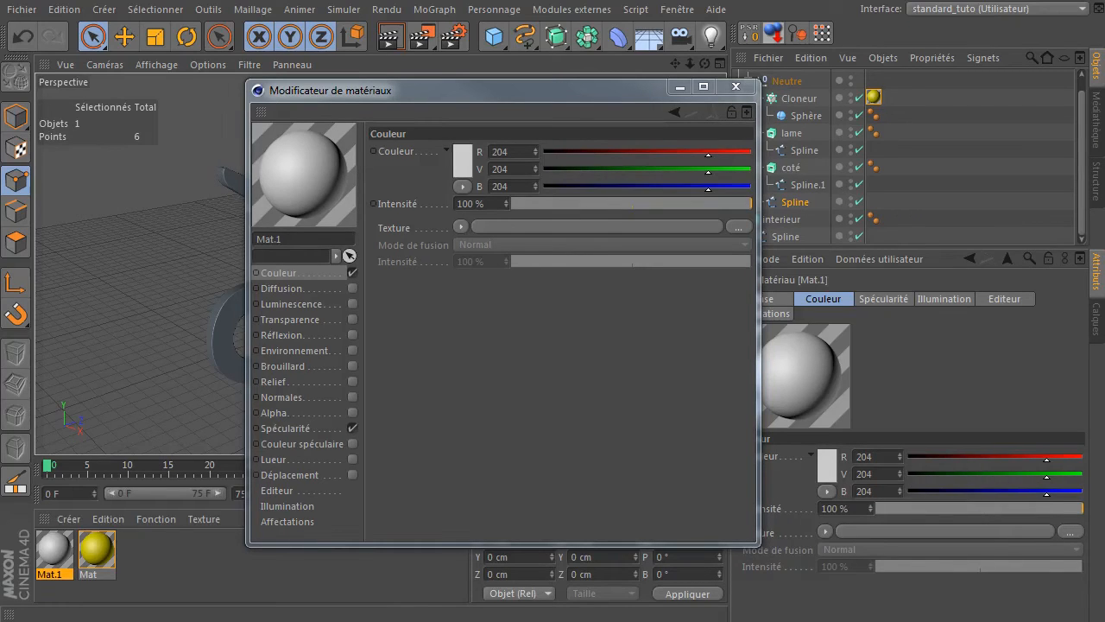
left_click(463, 161)
left_click(463, 161)
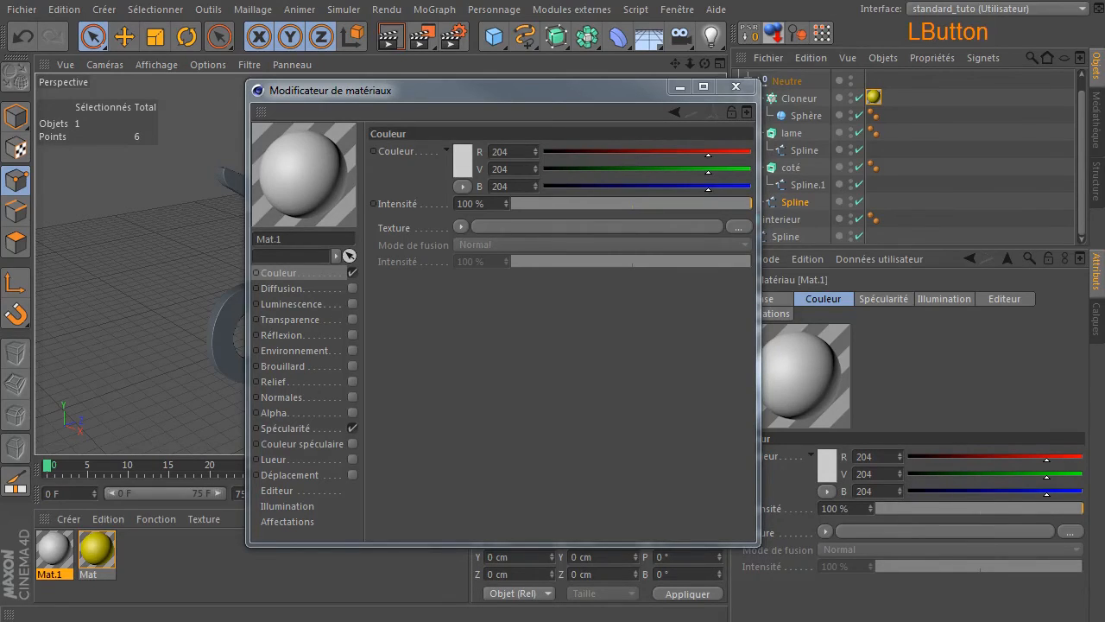
left_click(463, 161)
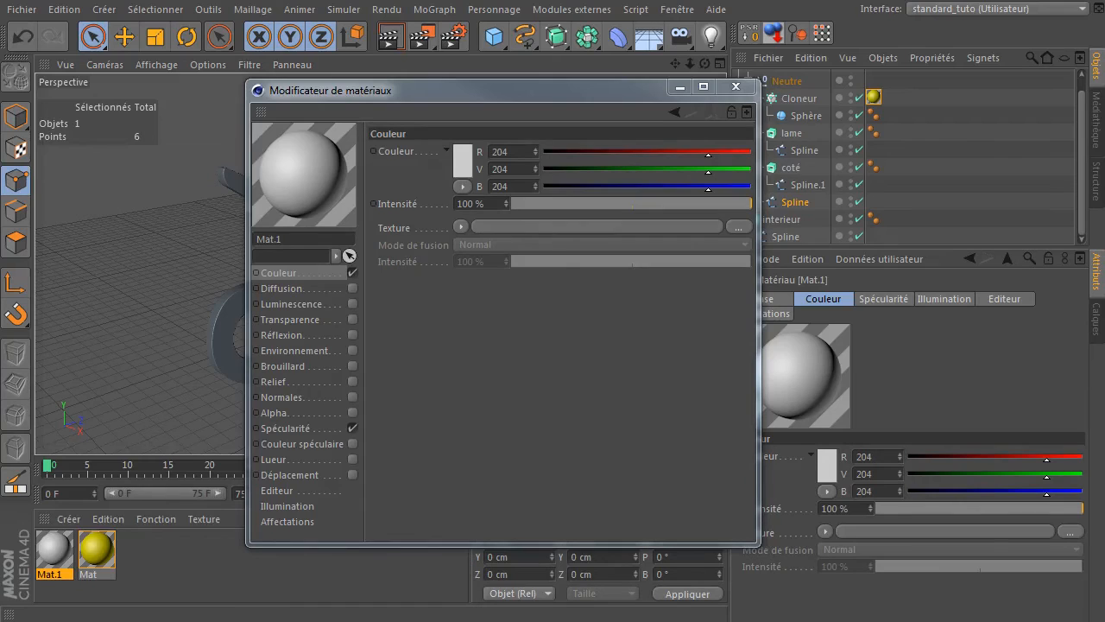
left_click(463, 162)
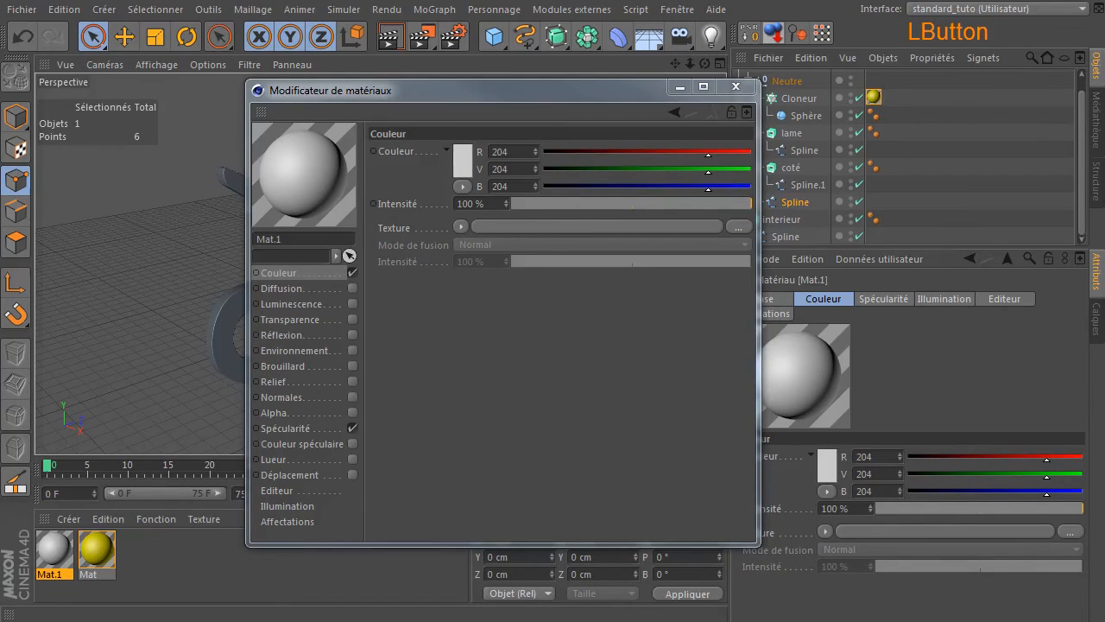
left_click_drag(857, 340, 644, 223)
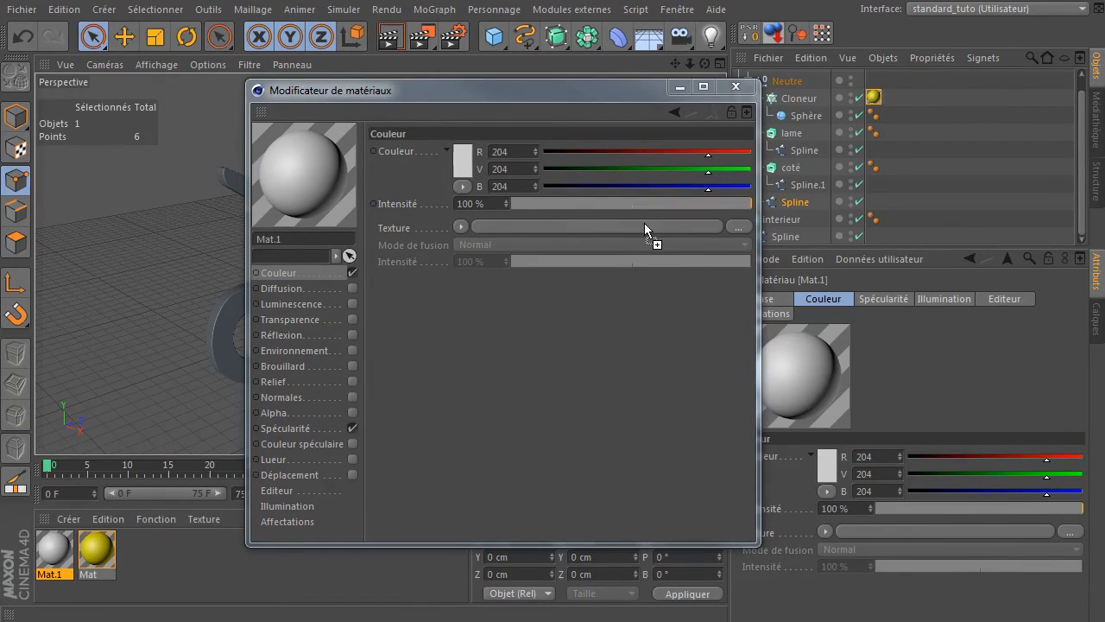
left_click(933, 492)
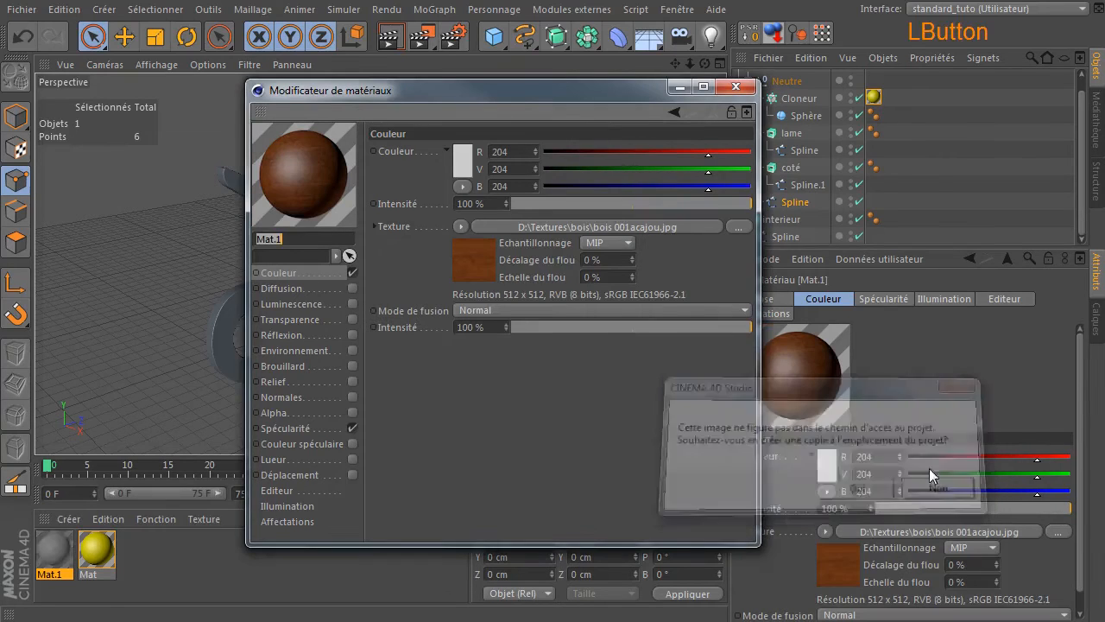
left_click(736, 87)
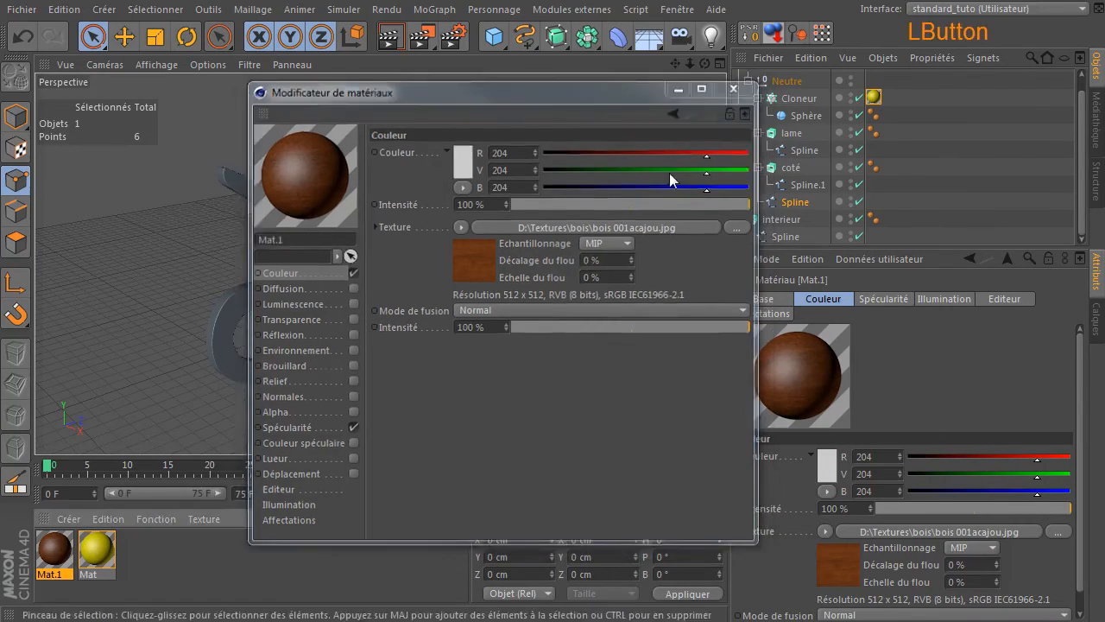
Apply the mahogany material Mat.1 to the lame object, set its projection type to Cubique and preview the render
left_click_drag(907, 245, 782, 140)
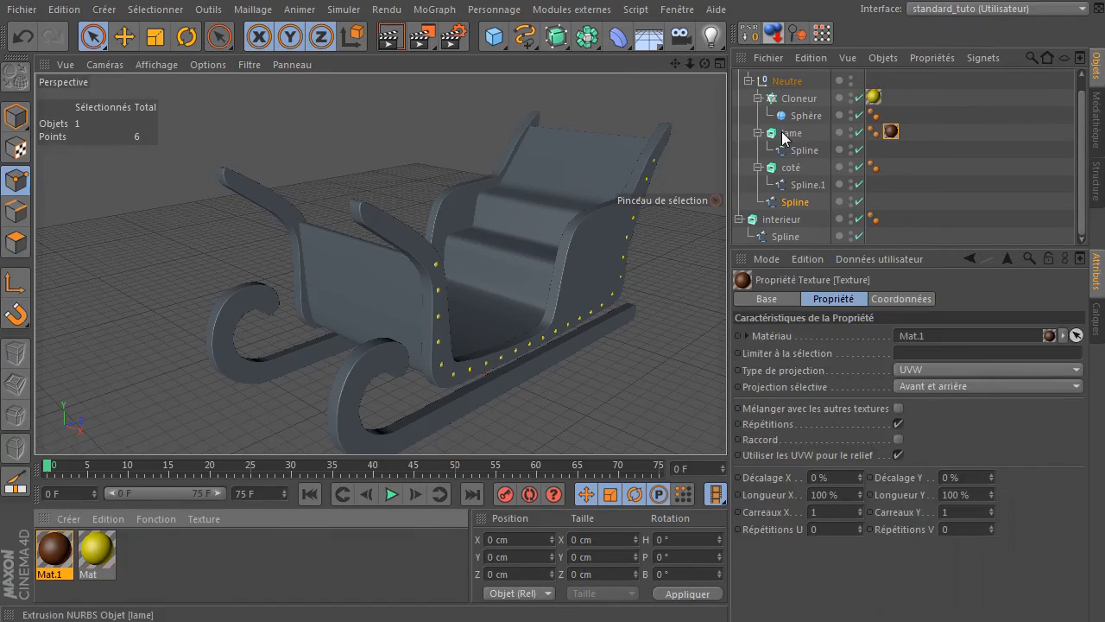
left_click(892, 133)
left_click(1008, 369)
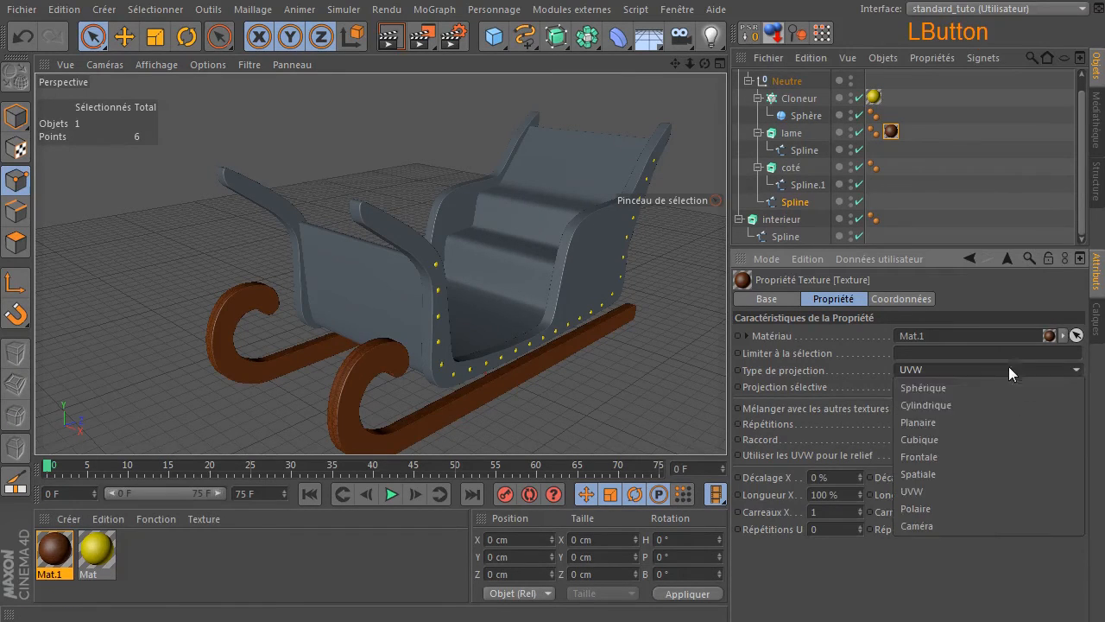
left_click(958, 439)
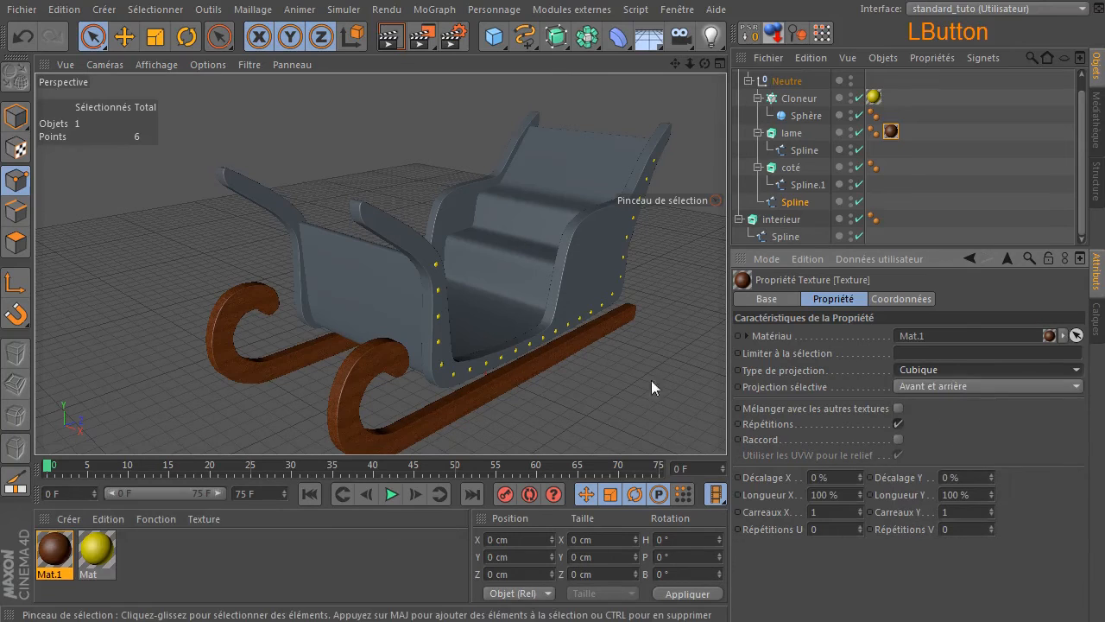
left_click_drag(704, 64, 680, 97)
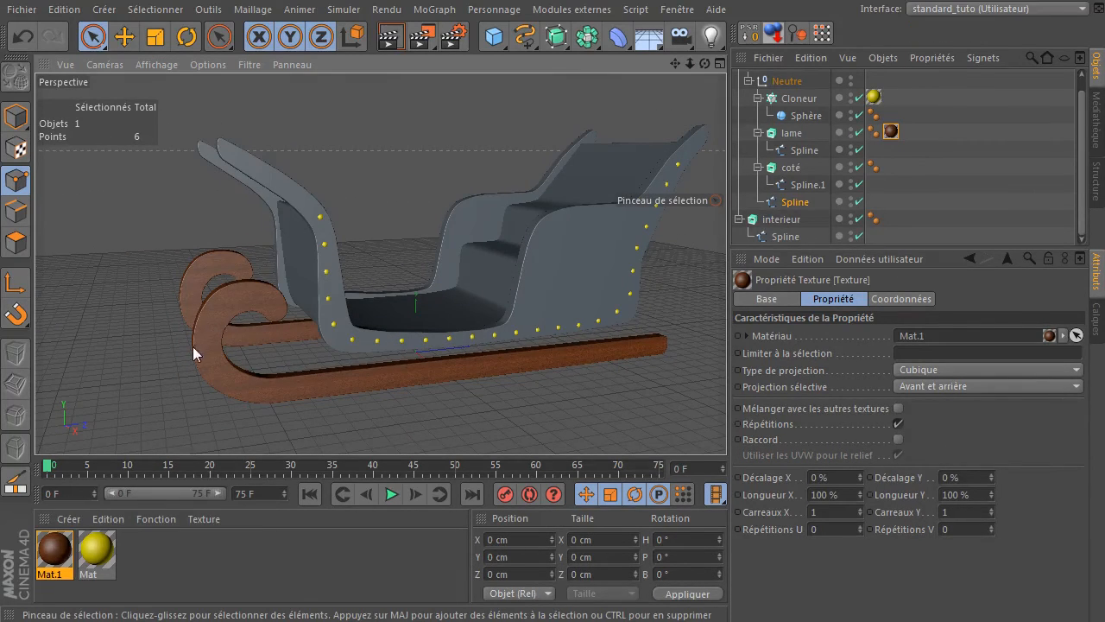
left_click(390, 37)
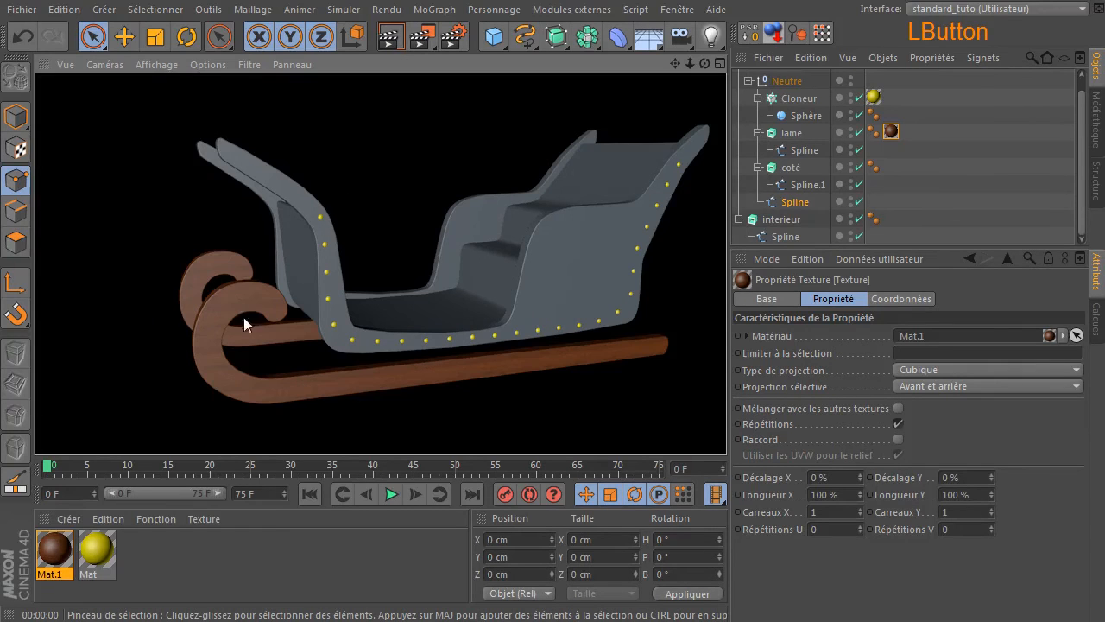
Disable the Spécularité channel of Mat.1, render the view again and examine the wood grain on the runners up close
double_click(49, 549)
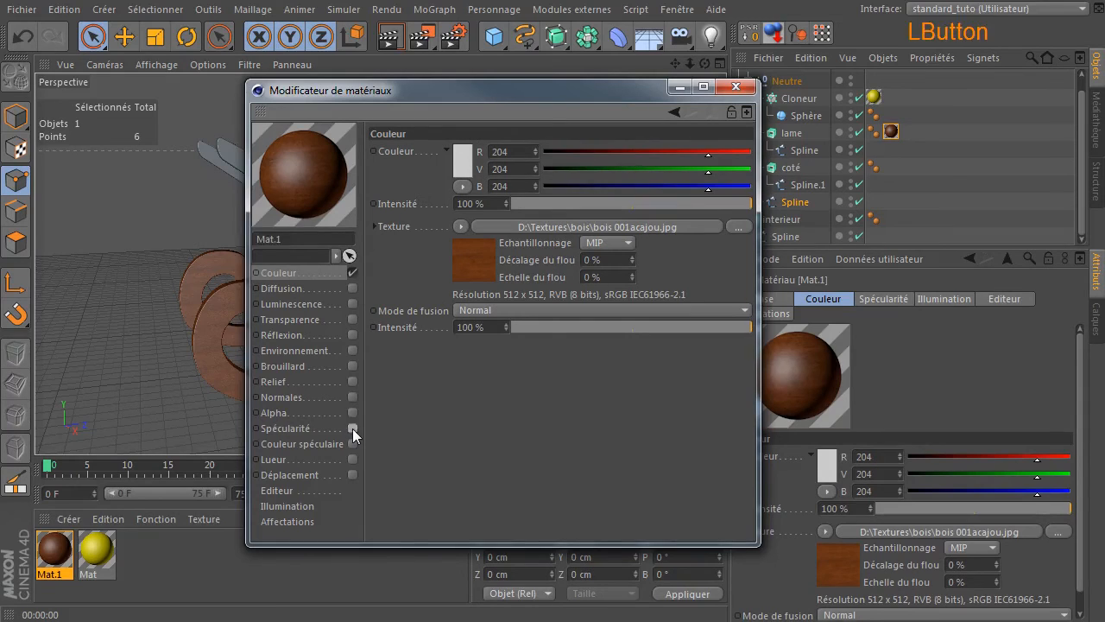
left_click(352, 428)
left_click(735, 86)
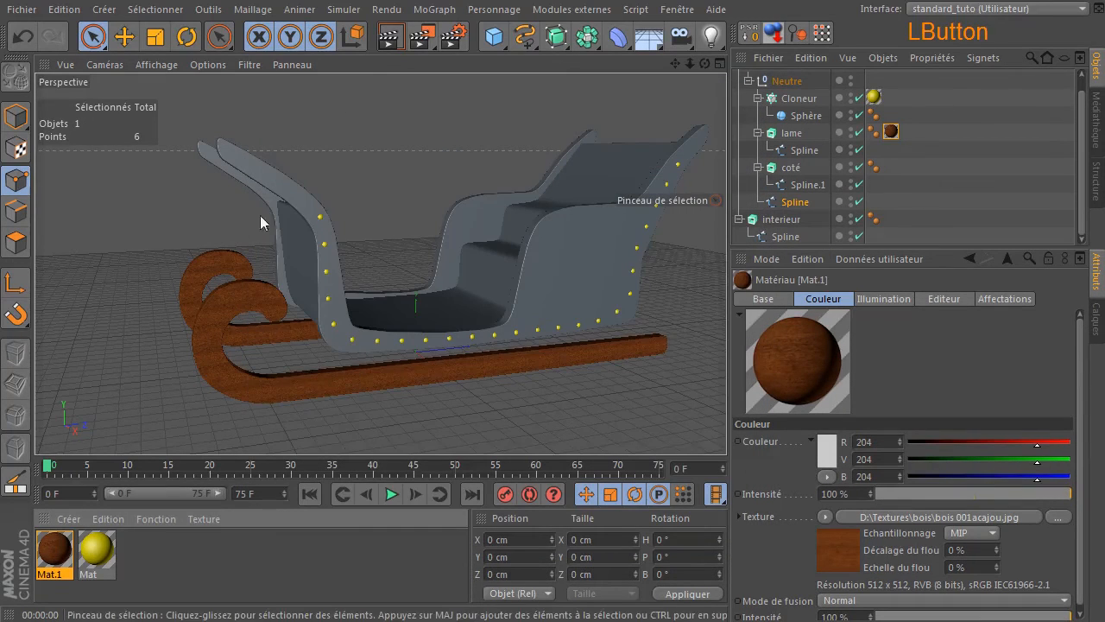
left_click(391, 36)
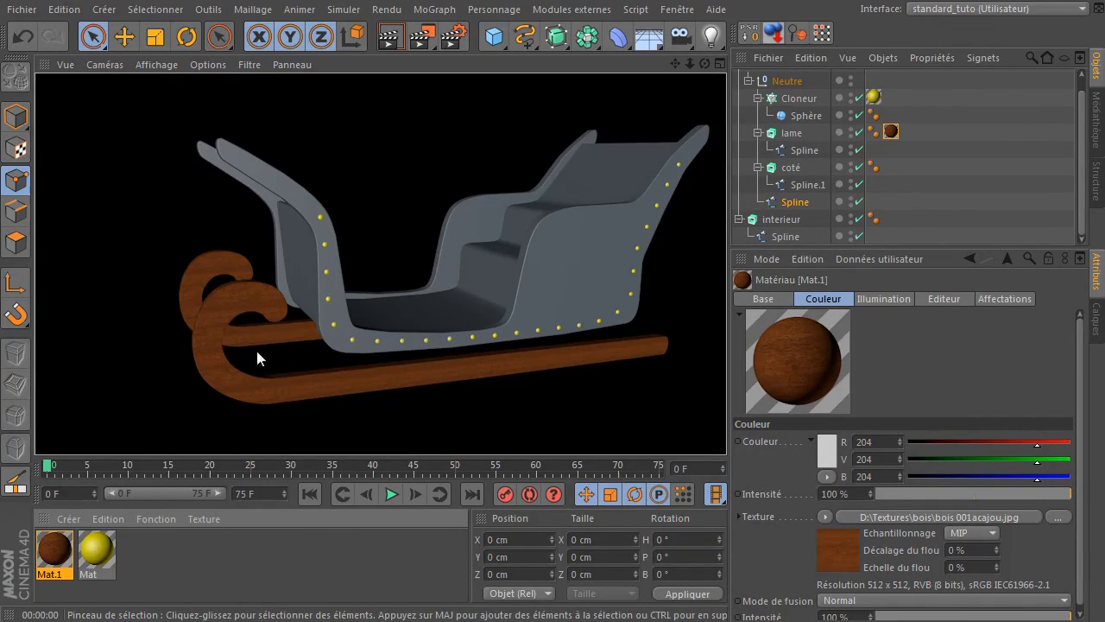
scroll(276, 385, "up", 5)
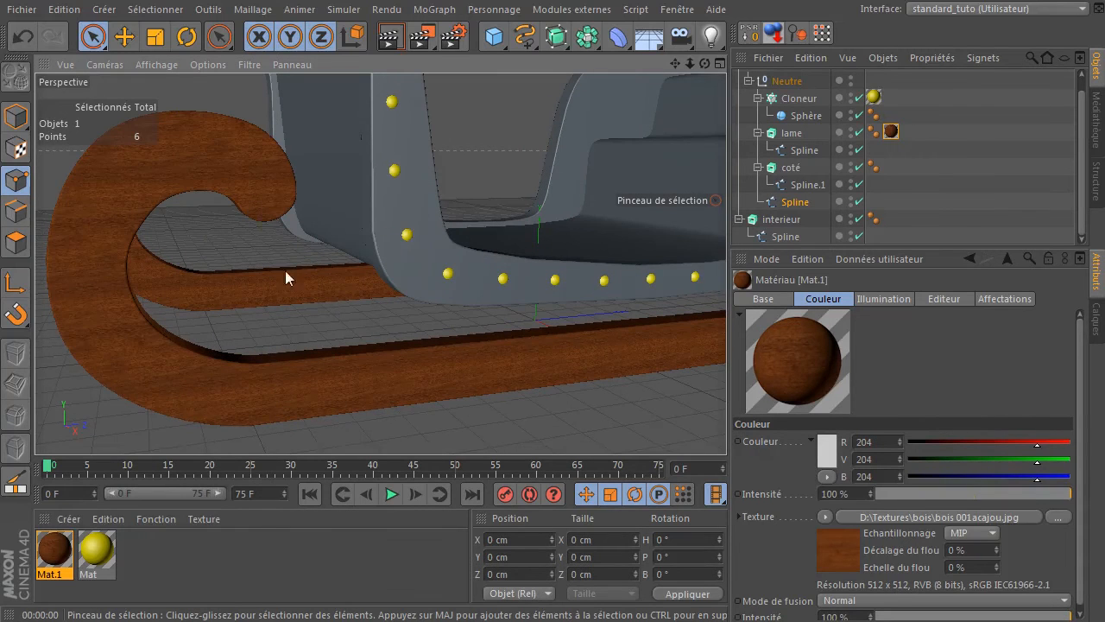
left_click_drag(705, 63, 432, 228)
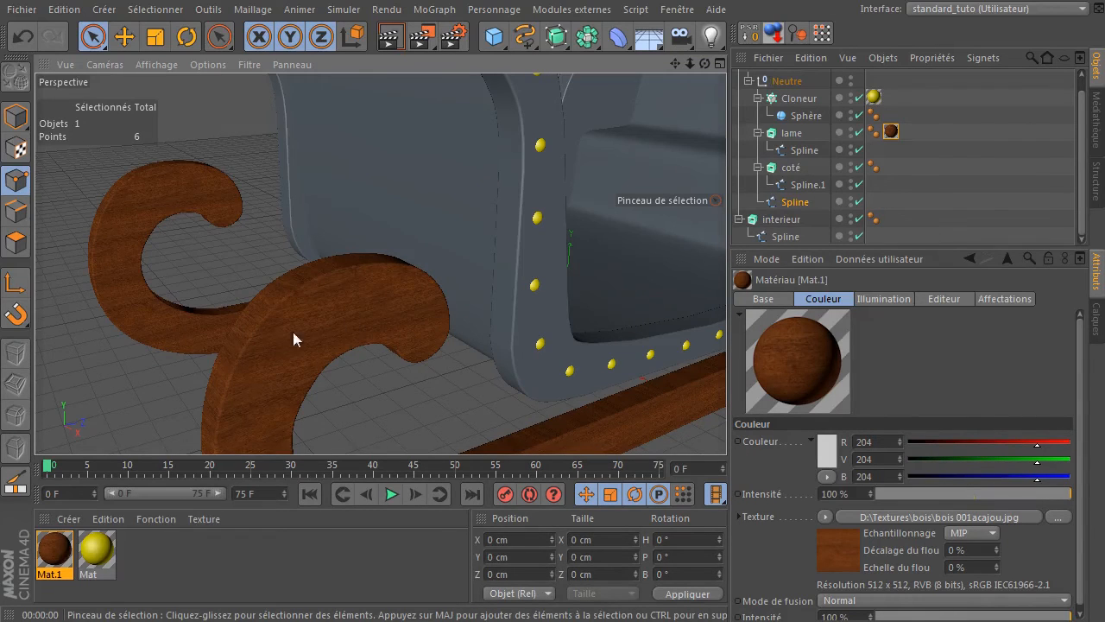
scroll(380, 330, "down", 3)
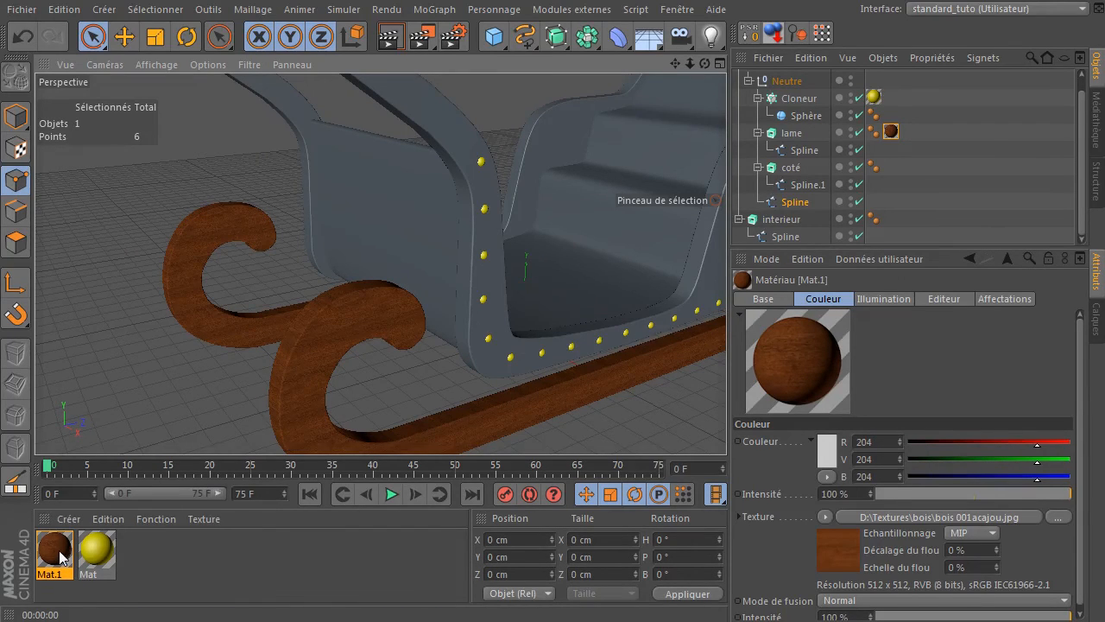
Duplicate Mat.1 onto the coté object so the side panels get their own copy of the mahogany material
left_click_drag(59, 557, 790, 170, "ctrl")
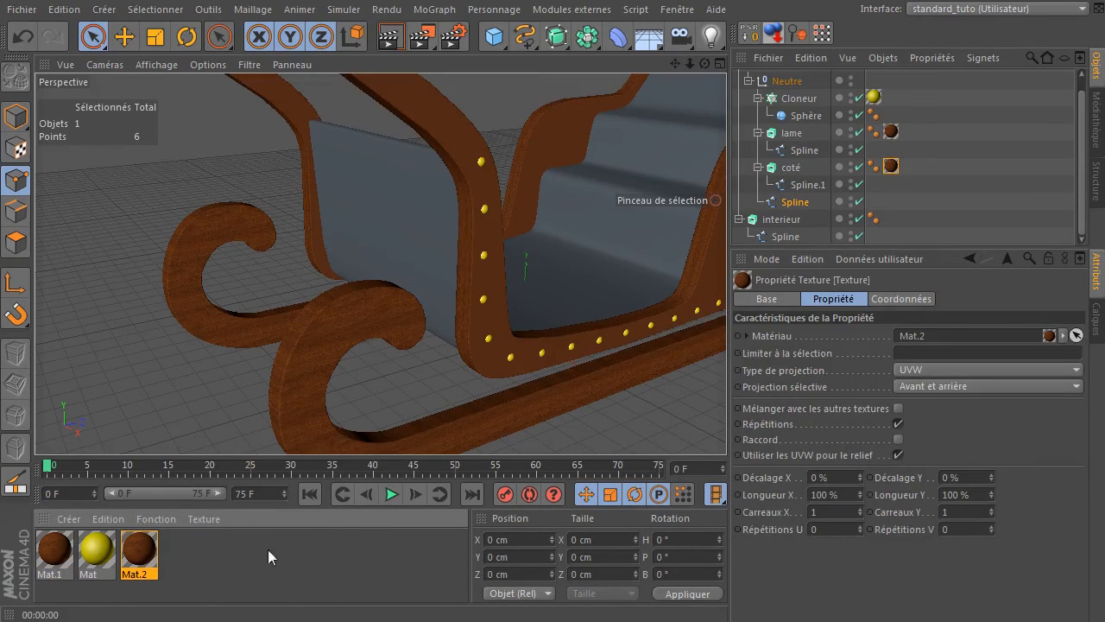
left_click(54, 560)
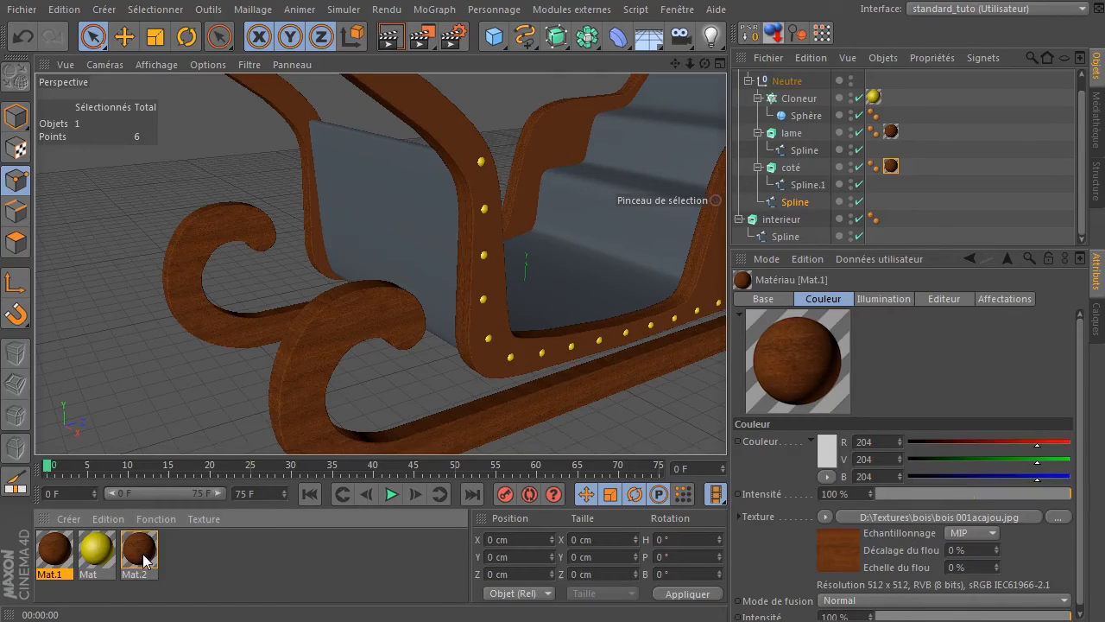
left_click(54, 556)
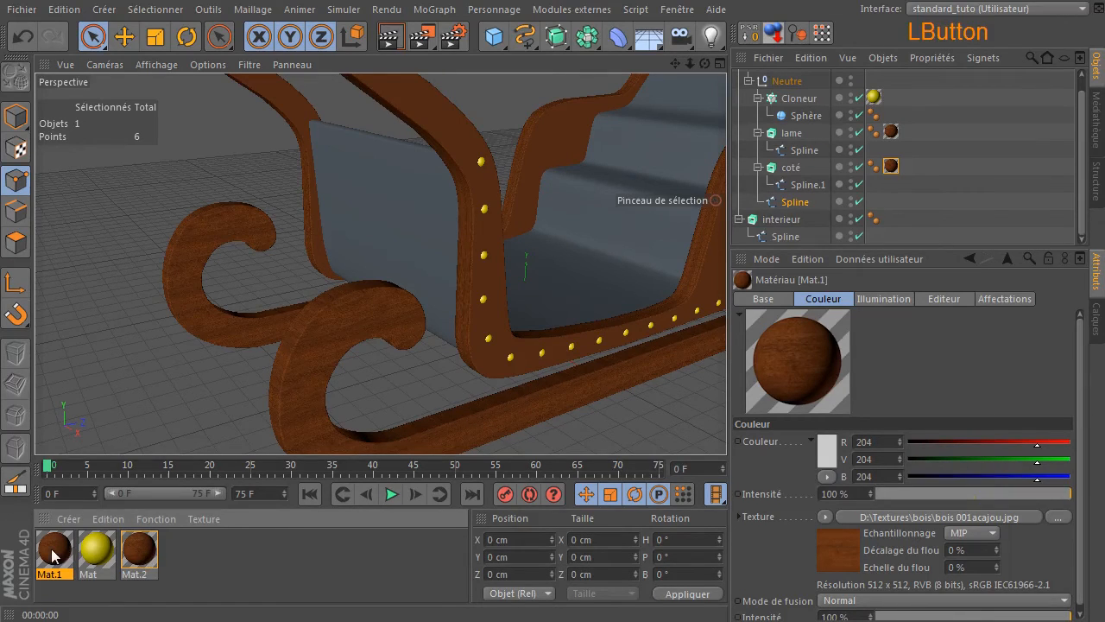
Apply Mat.1 to the interieur object and set the projection type to Cubique for both the interieur and coté textures
left_click_drag(49, 559, 779, 219)
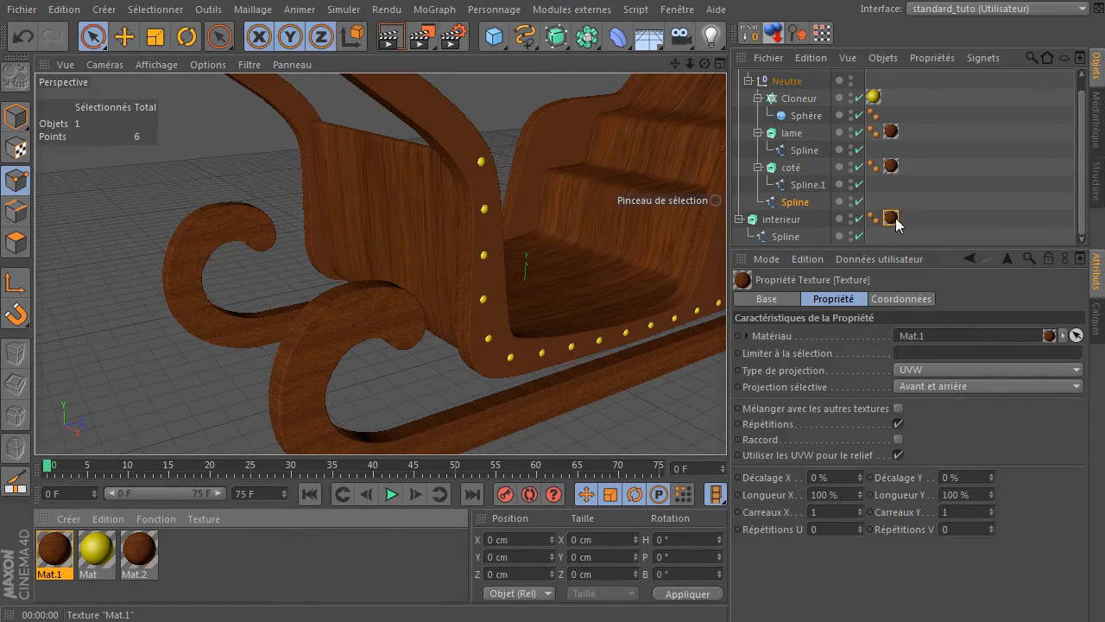
left_click(943, 367)
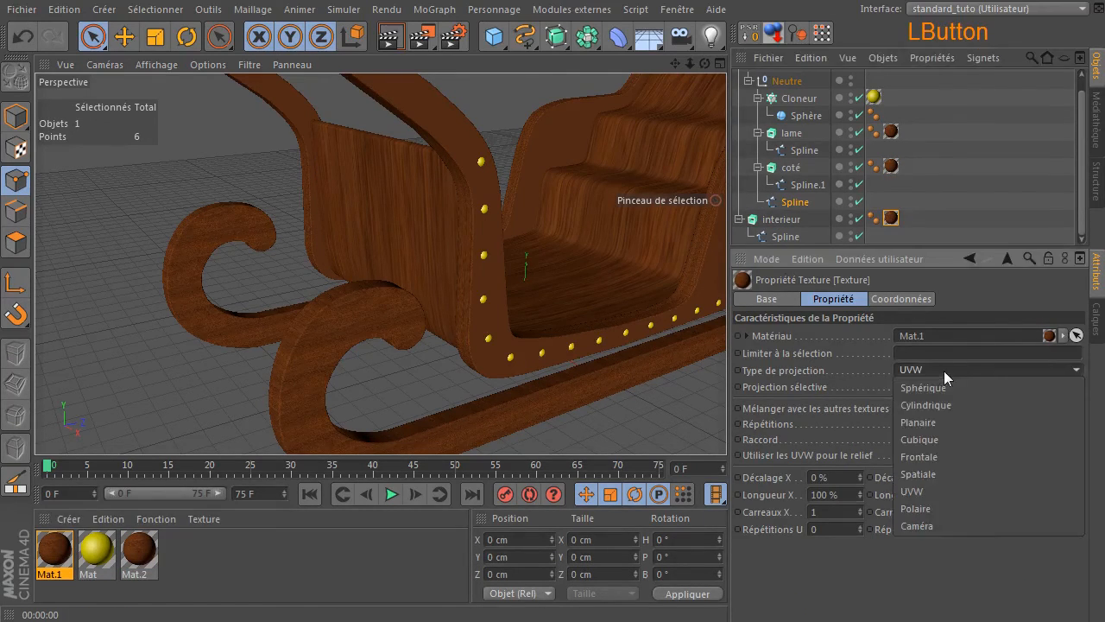
left_click(926, 438)
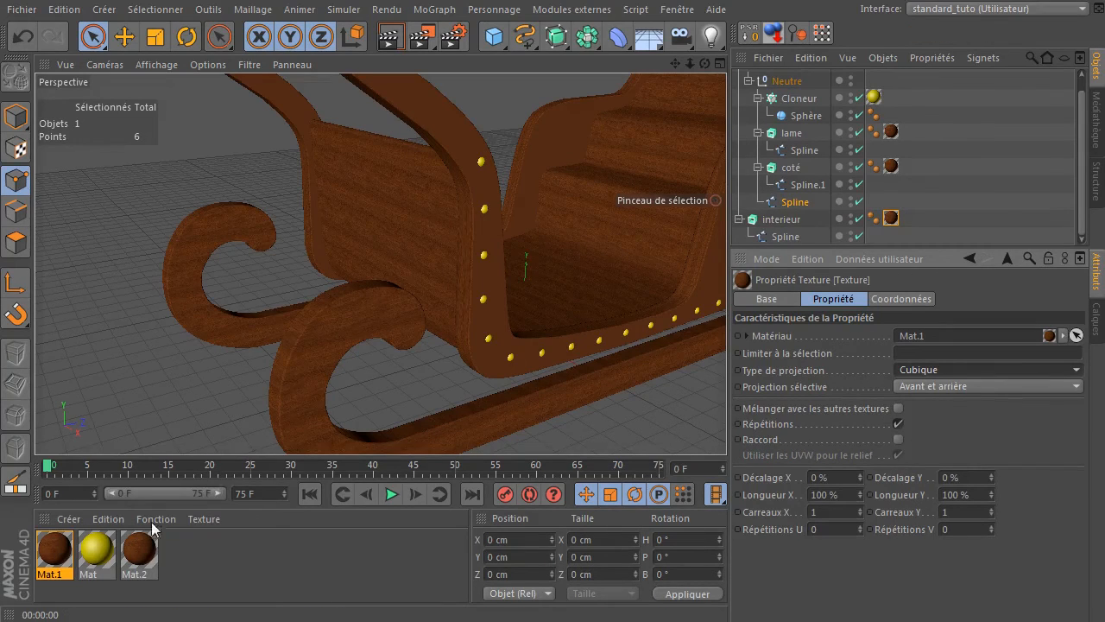
left_click(891, 166)
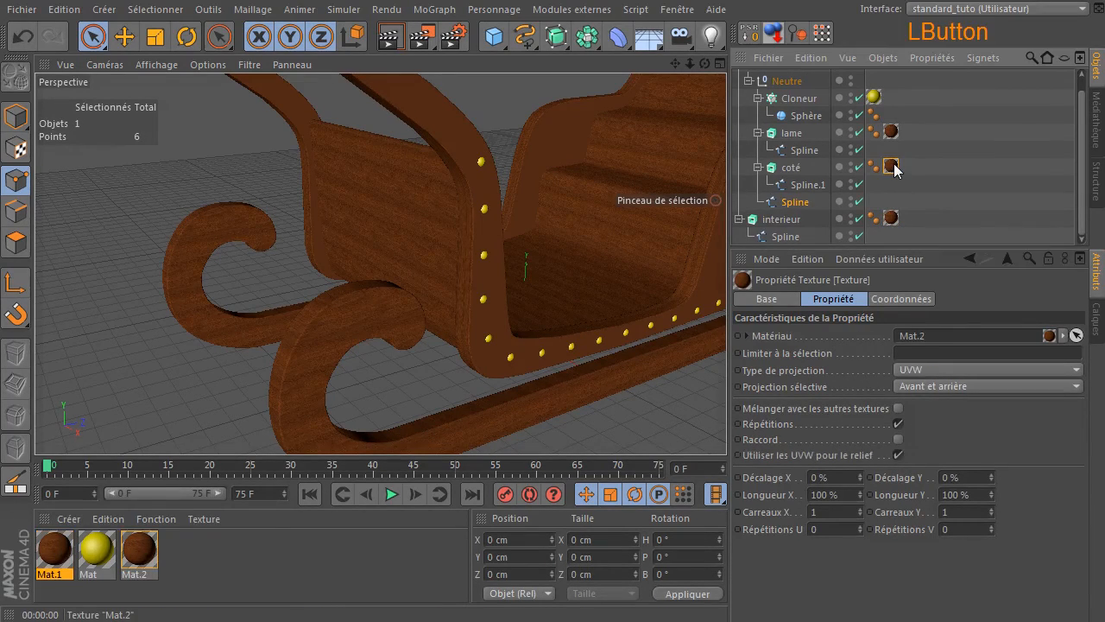
left_click(932, 369)
left_click(936, 440)
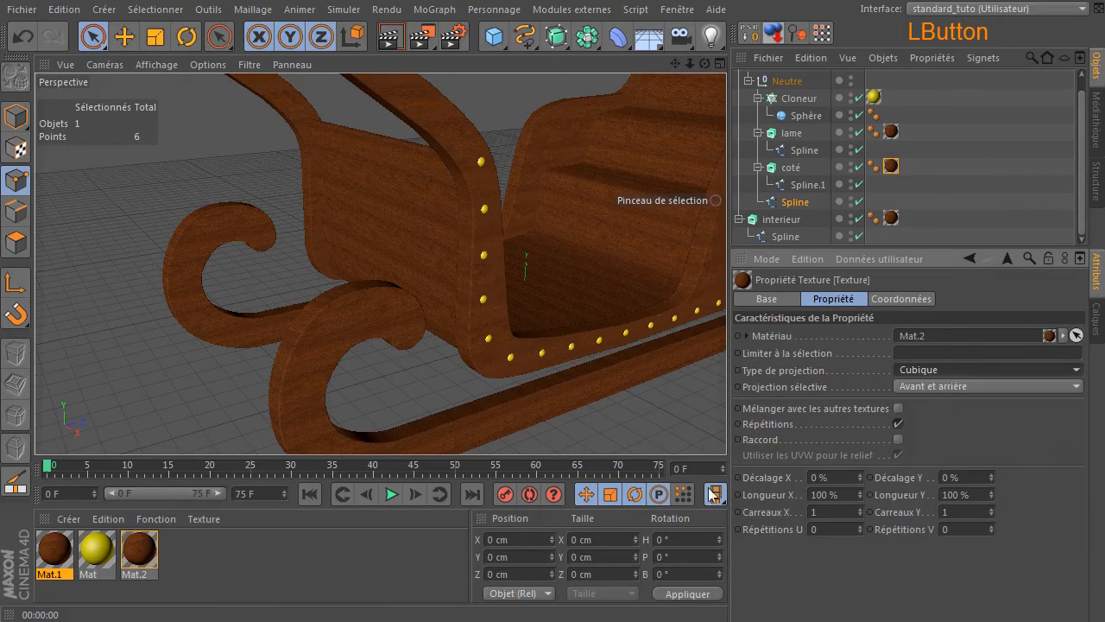
Convert Mat.2's colour texture into a Calque shader and add a Couleur layer above the wood bitmap
left_click(151, 560)
double_click(151, 559)
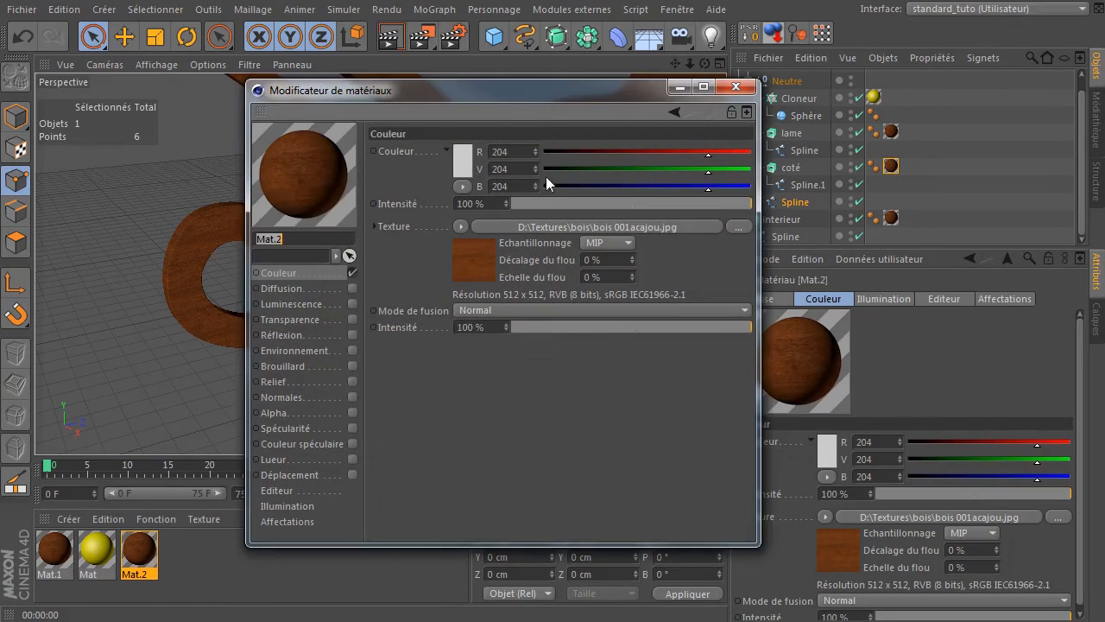
left_click_drag(538, 101, 349, 73)
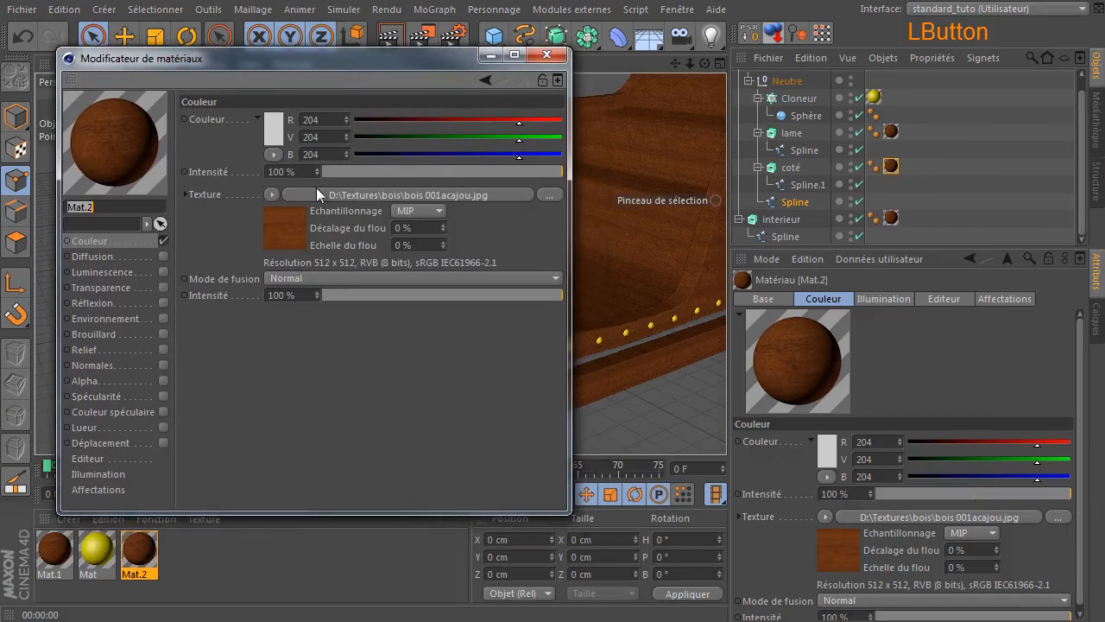
left_click(272, 194)
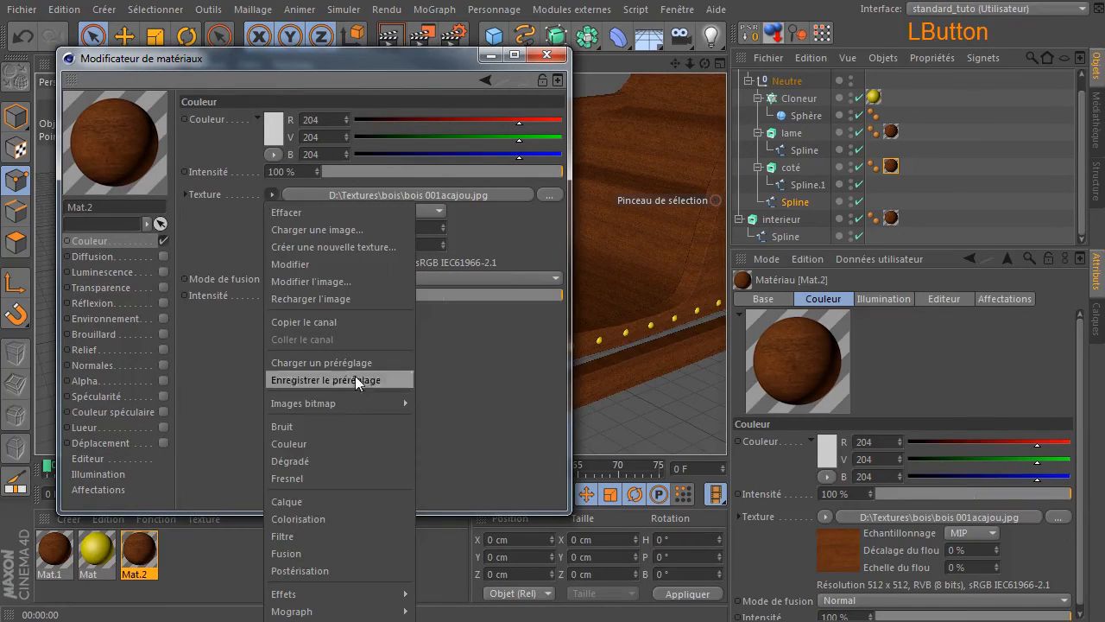
left_click(338, 500)
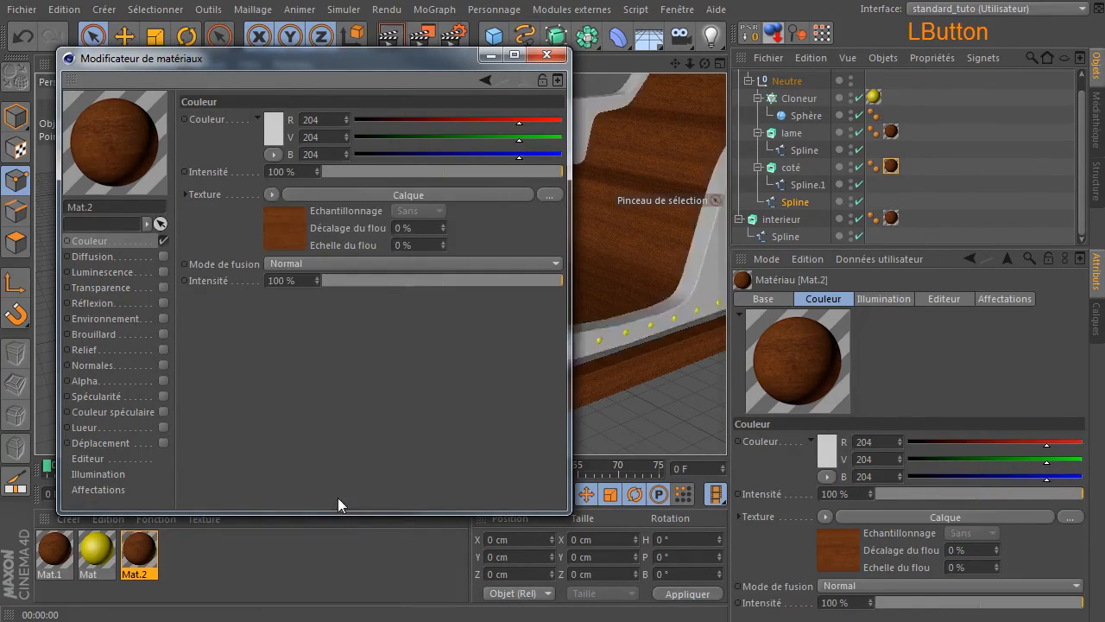
left_click(425, 197)
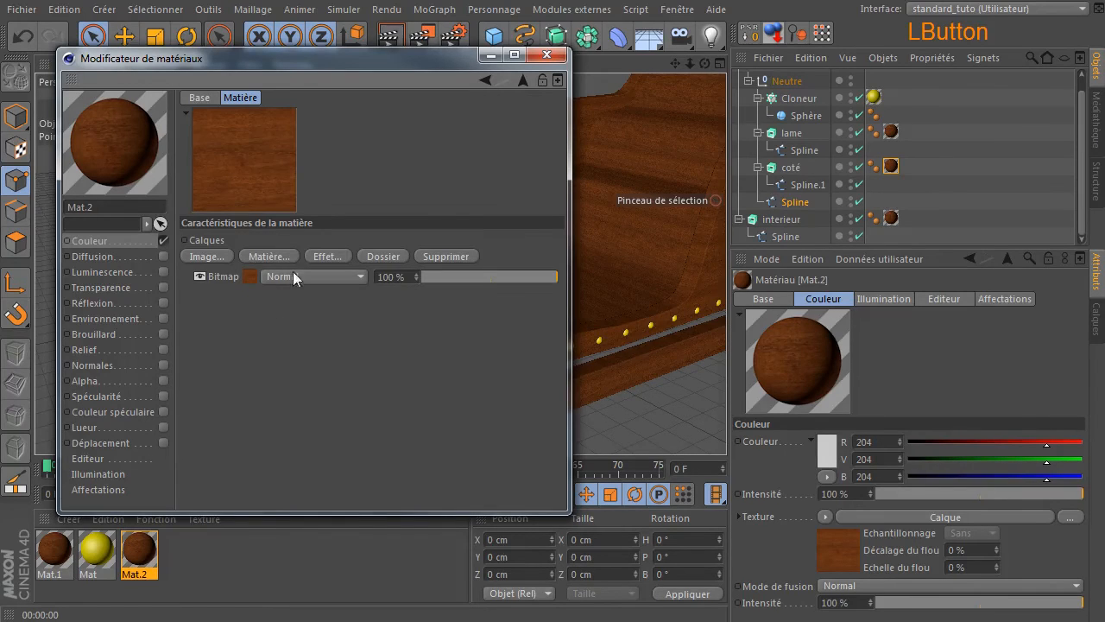
left_click(266, 257)
left_click(338, 343)
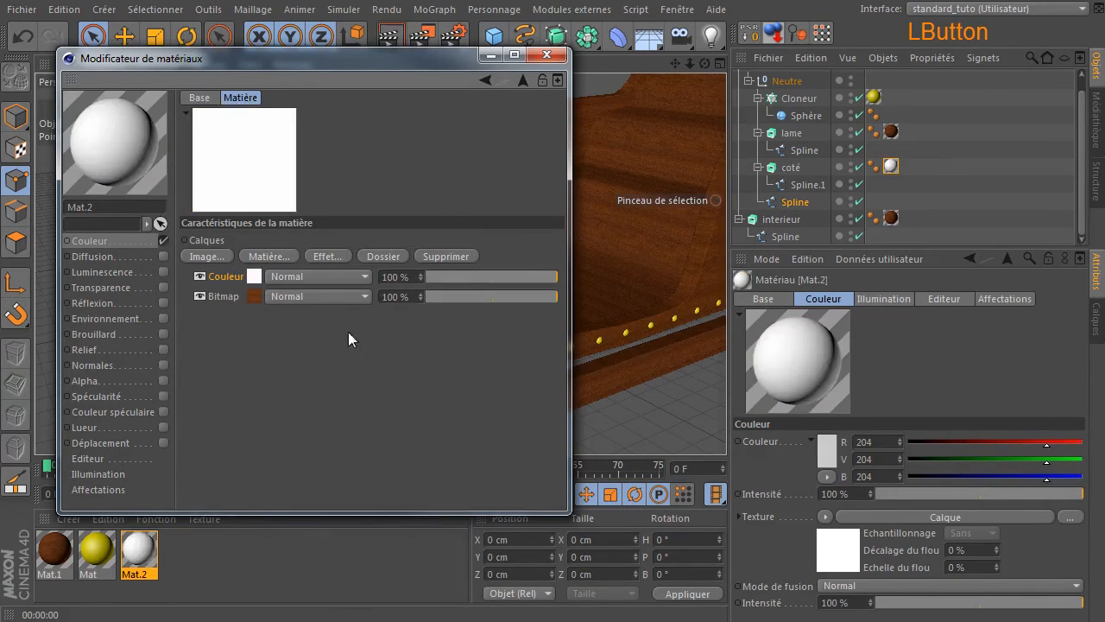
Set the Couleur layer of Mat.2 to dark red, RGB 135, 0, 0, and return to the layer list
left_click(254, 277)
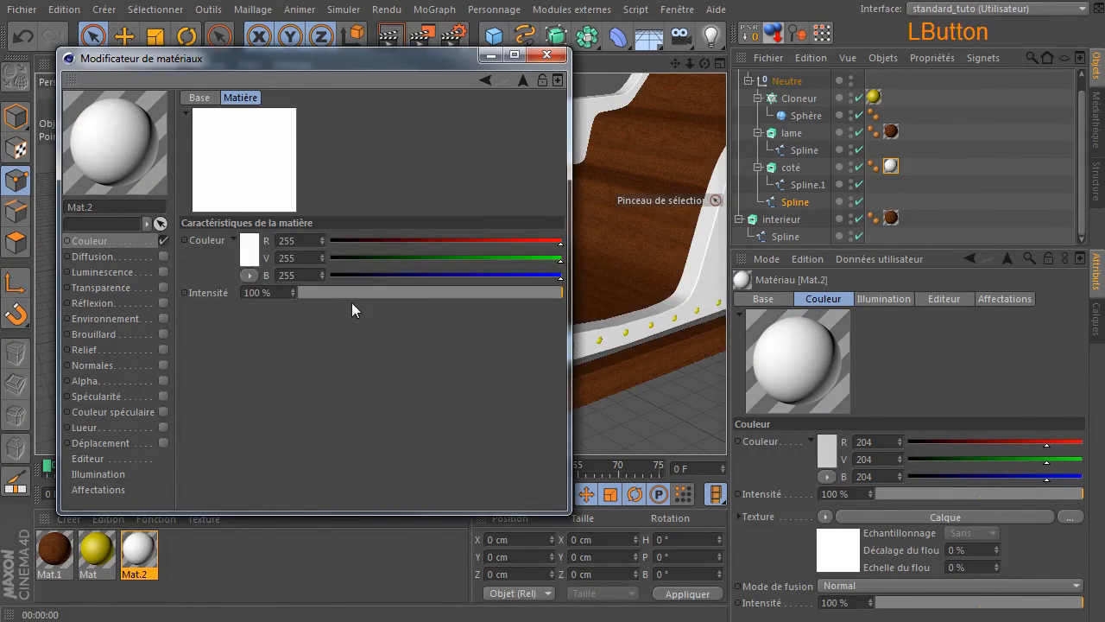
left_click(255, 246)
left_click_drag(256, 207, 272, 235)
left_click(215, 331)
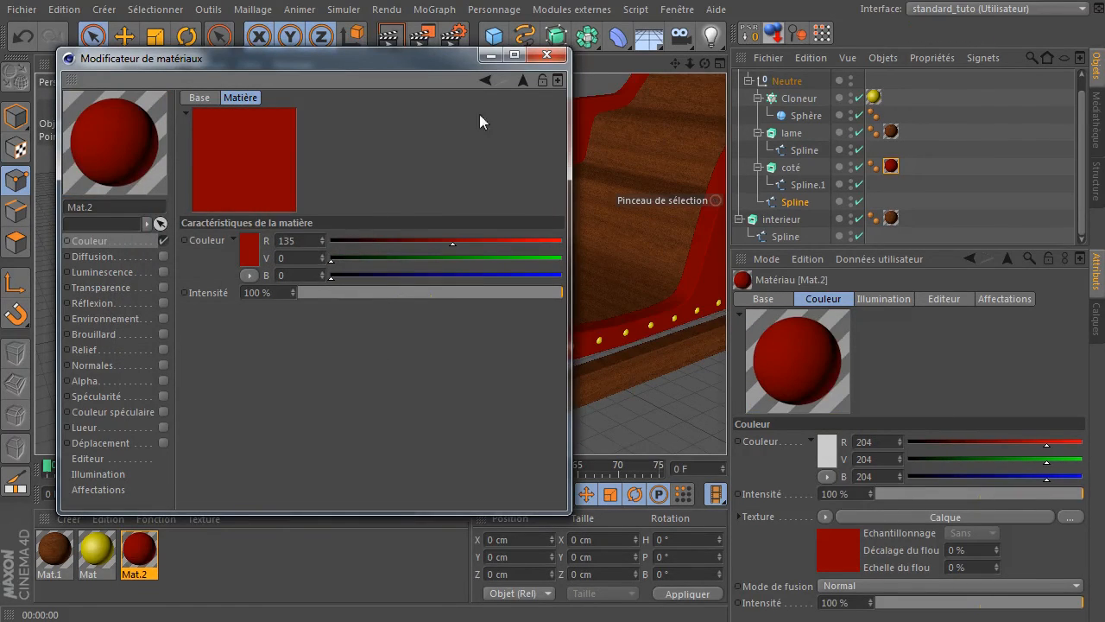
left_click(522, 81)
Set the red layer's blending mode to Incrustation and close the material editor
left_click(344, 280)
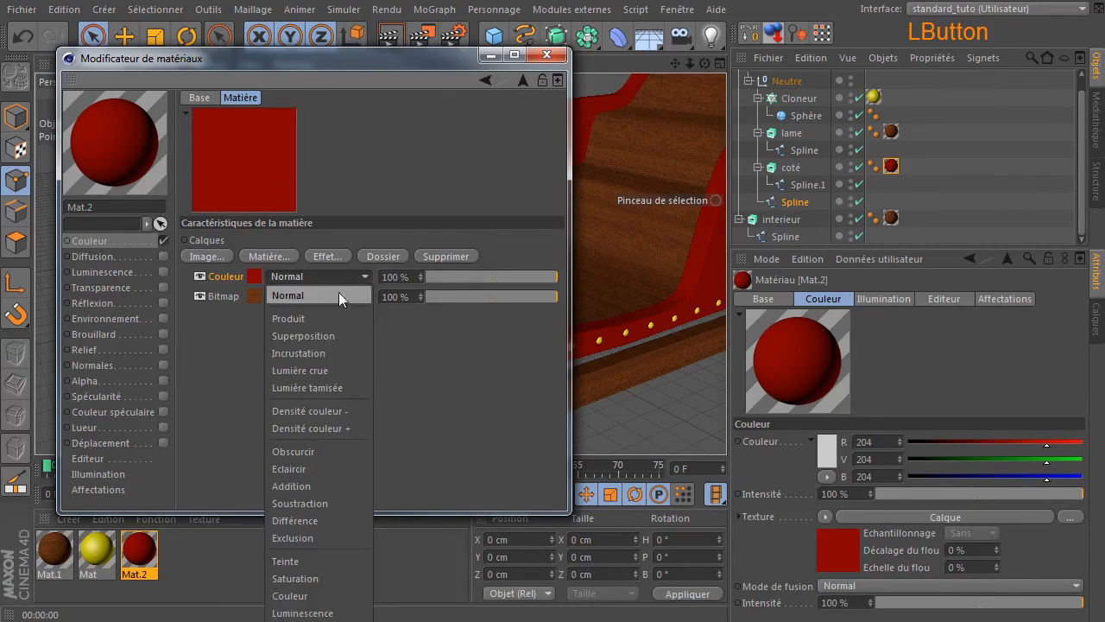
left_click(314, 350)
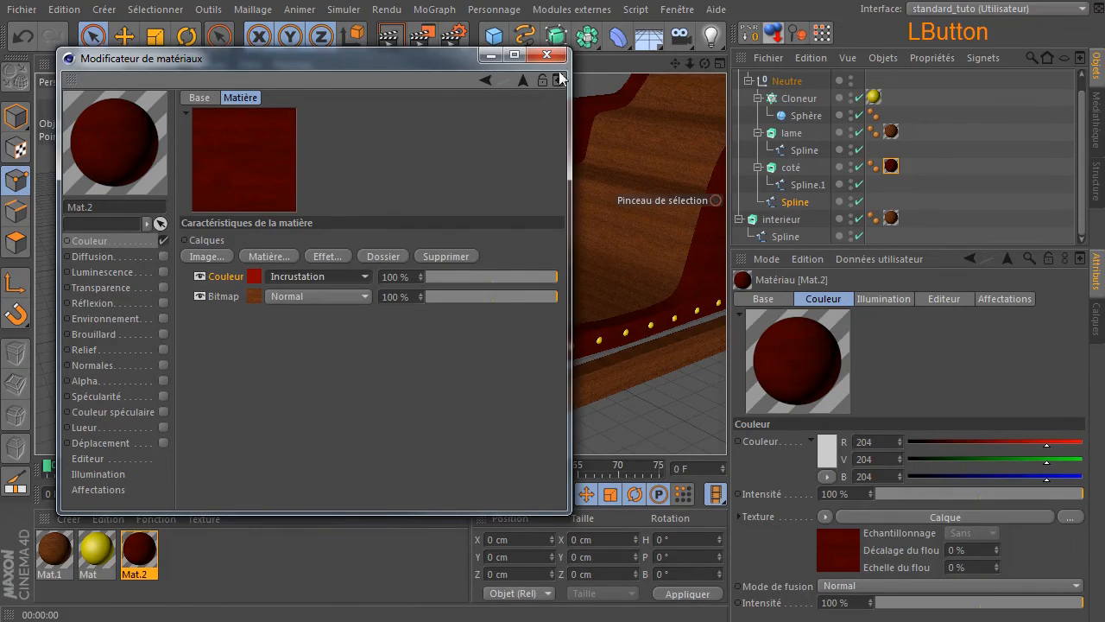
left_click(546, 55)
Add a Ciel object to the scene, give it a Rendu tag and disable its camera visibility
left_click_drag(689, 63, 577, 134)
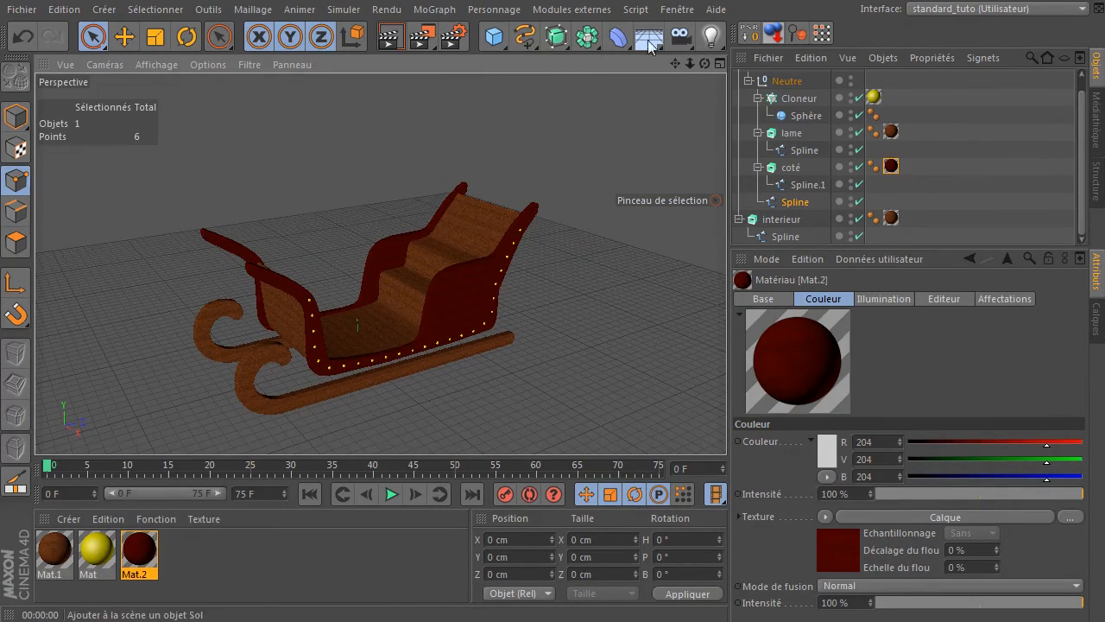
left_click_drag(648, 36, 730, 84)
left_click(740, 80)
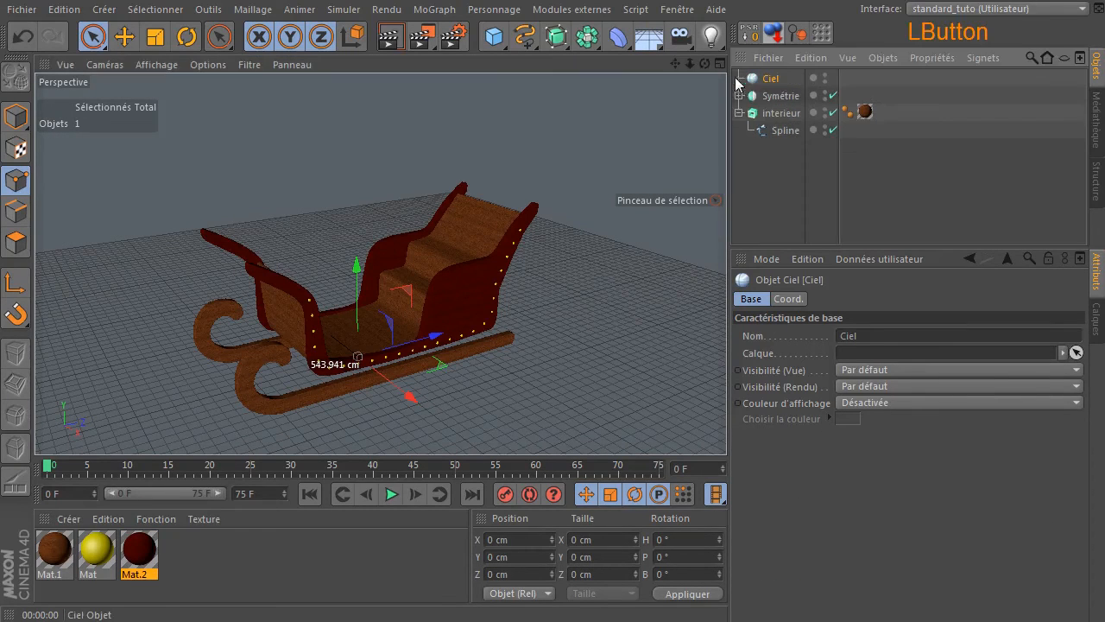
right_click(771, 84)
mouse_move(830, 93)
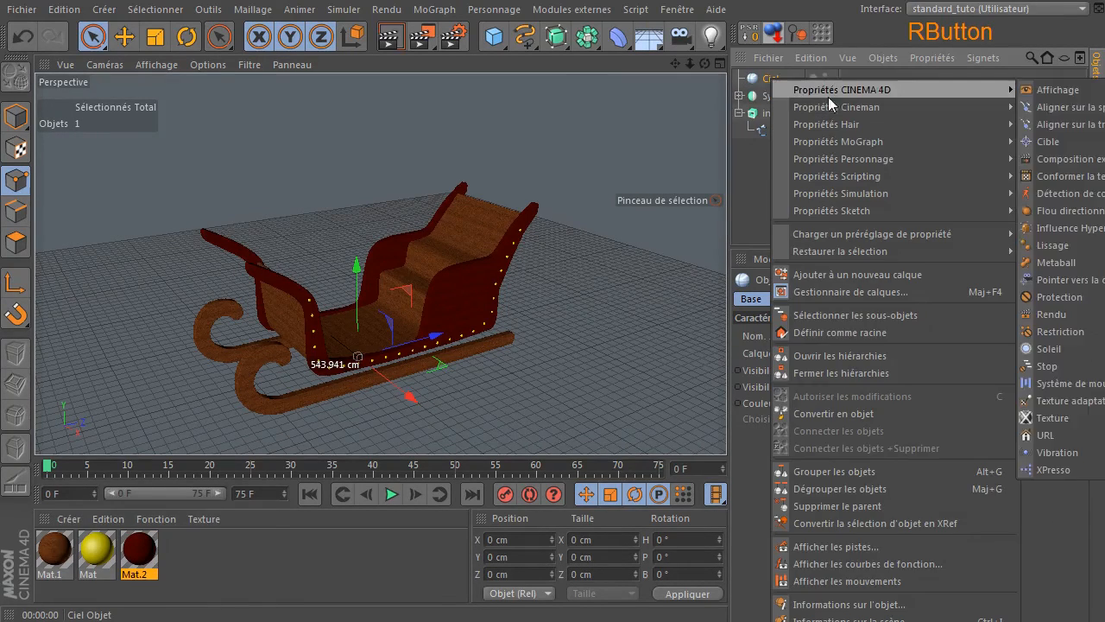
left_click(1050, 315)
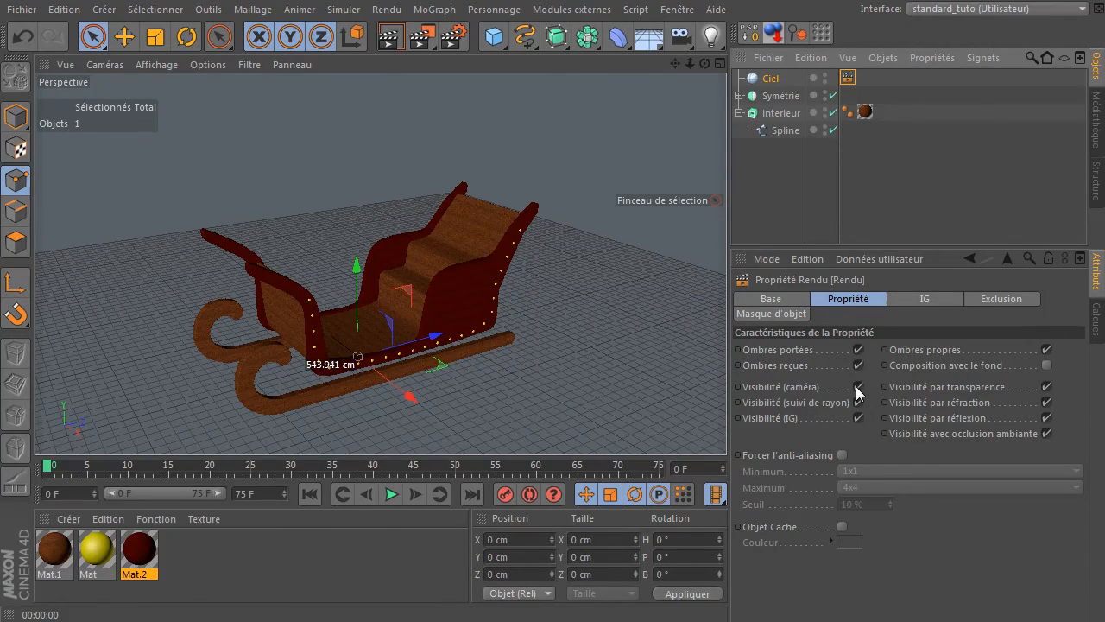
left_click(858, 387)
left_click(799, 183)
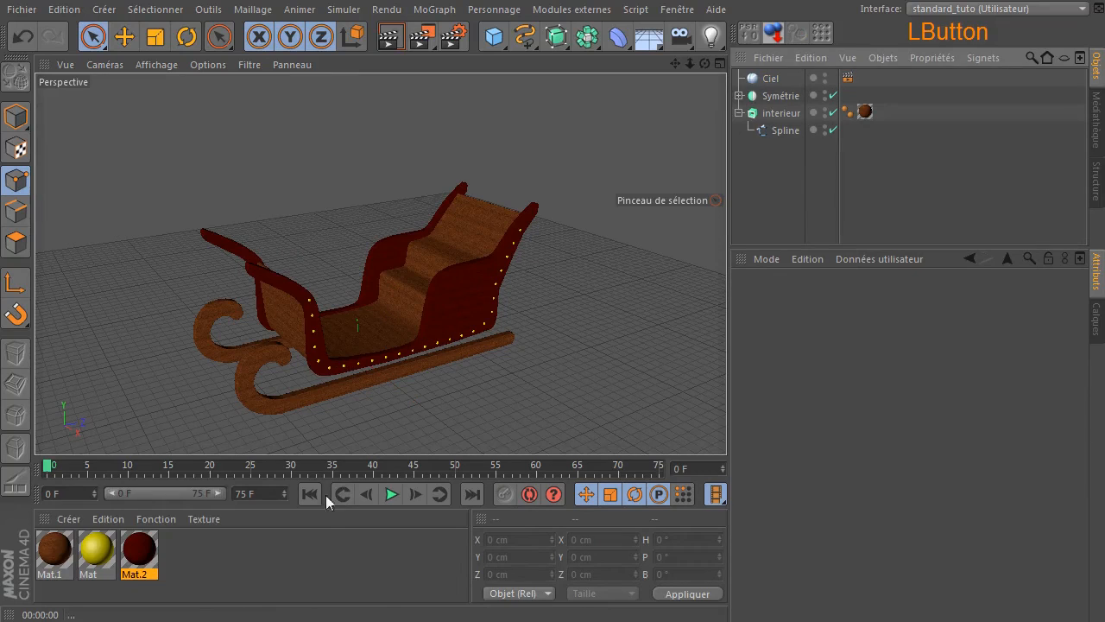
Create a new default material and apply it to the Ciel object
double_click(275, 559)
left_click_drag(54, 565, 864, 78)
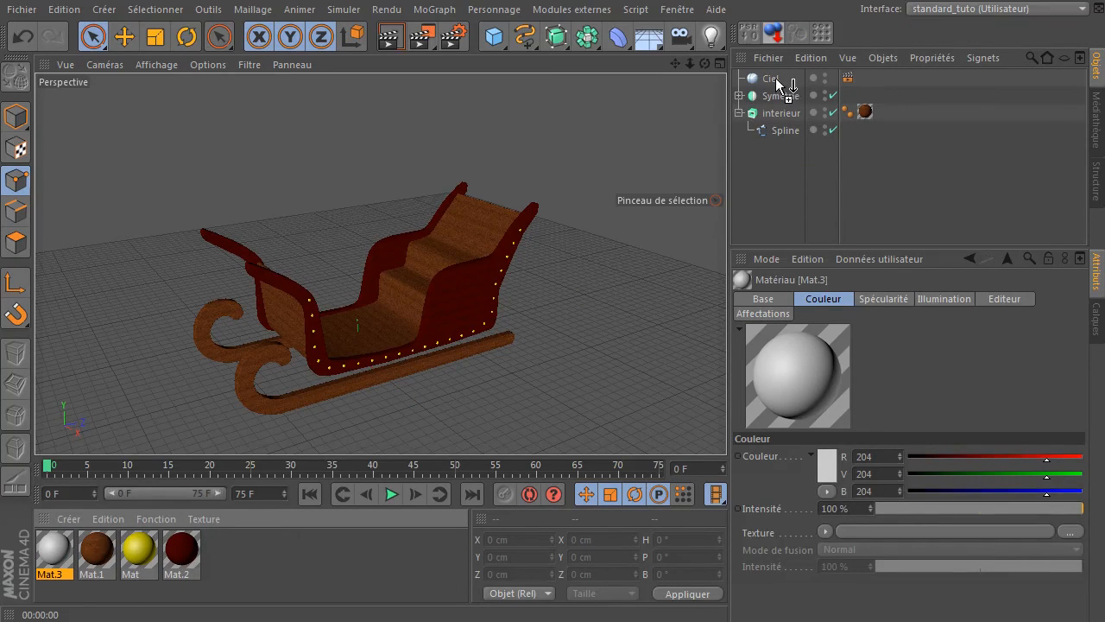
Turn off the Couleur and Spécularité channels of Mat.3 and enable Luminescence
double_click(45, 563)
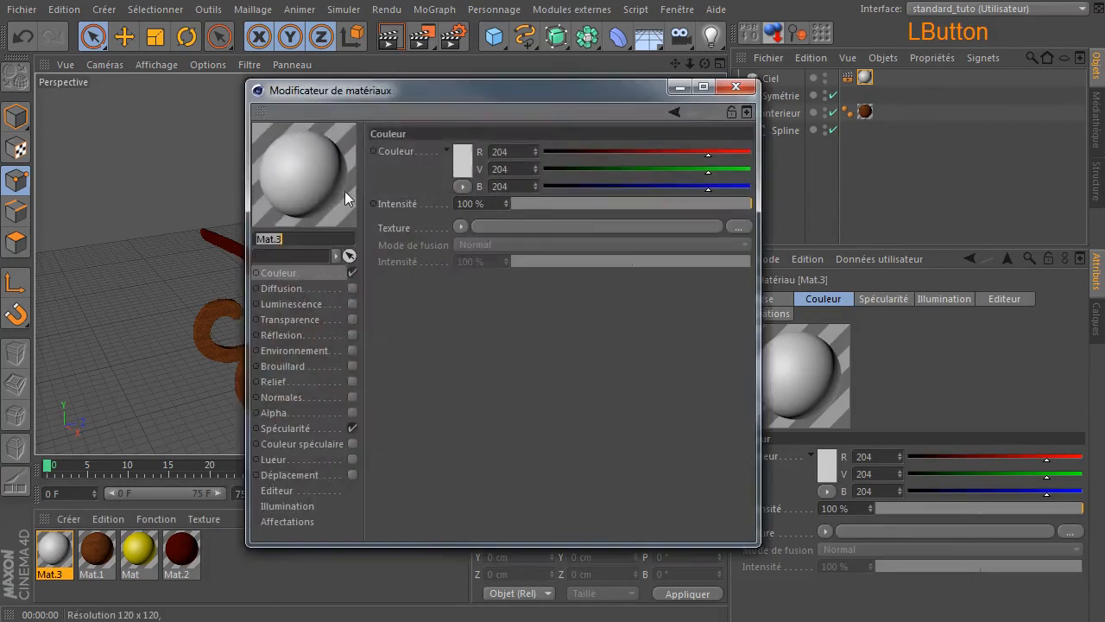
left_click(353, 272)
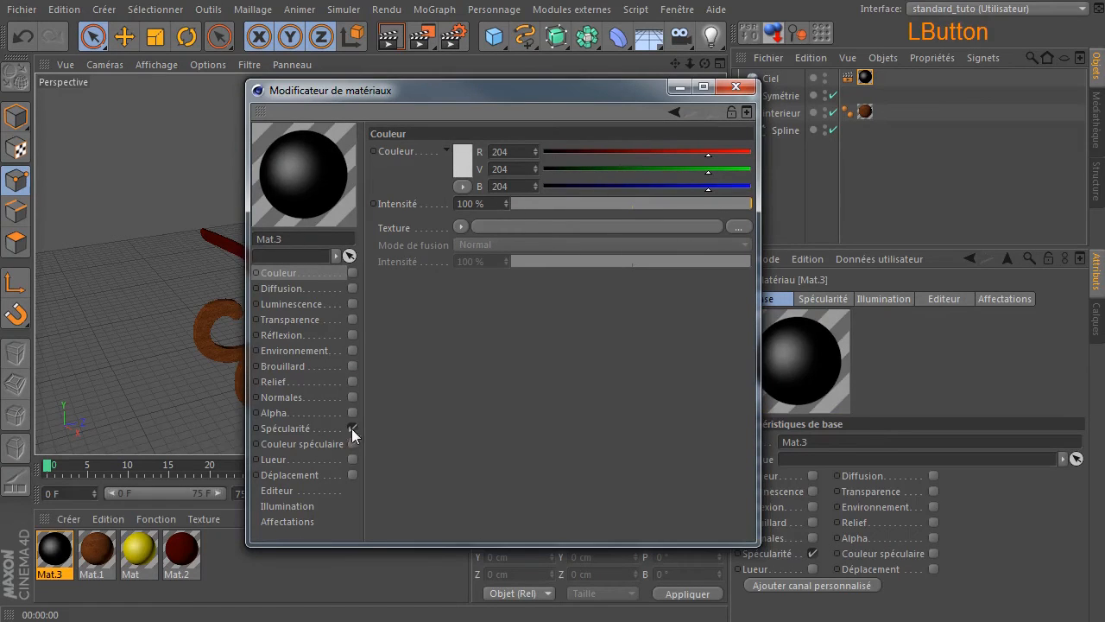
left_click(353, 428)
left_click(352, 304)
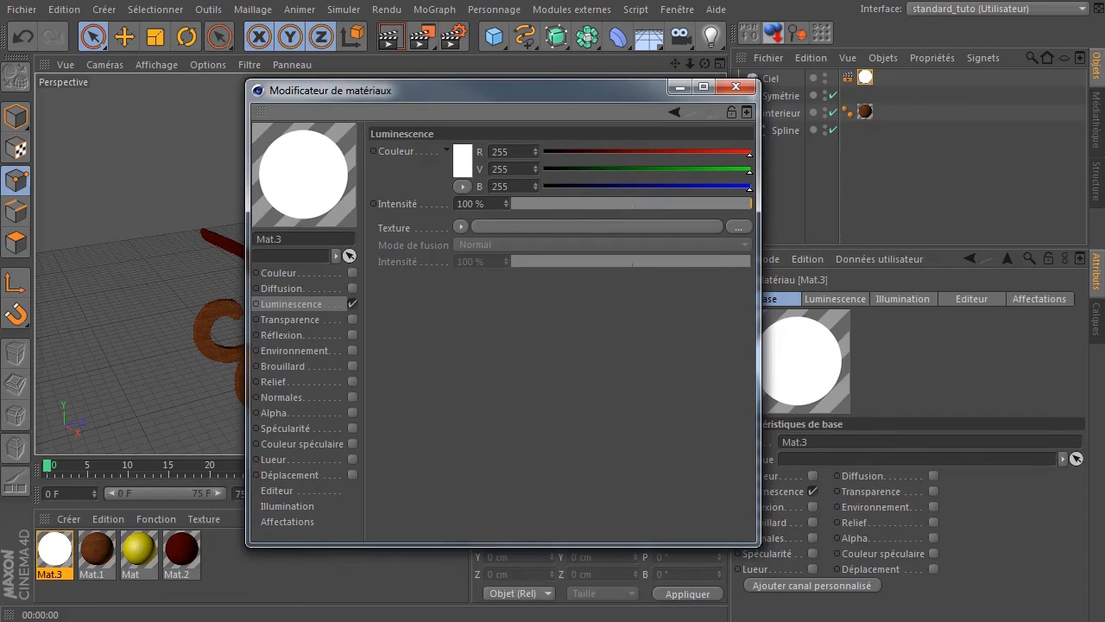
Load the HDRI image bigtree.hdr as Mat.3's Luminescence texture without copying it to the project, and close the material editor
left_click(736, 87)
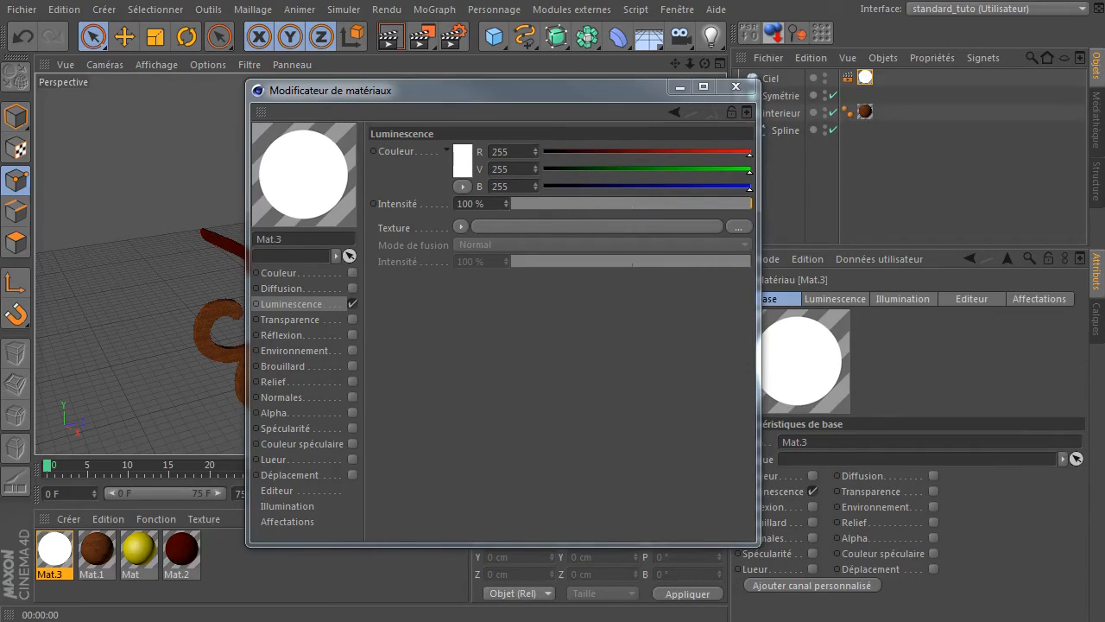
left_click(391, 36)
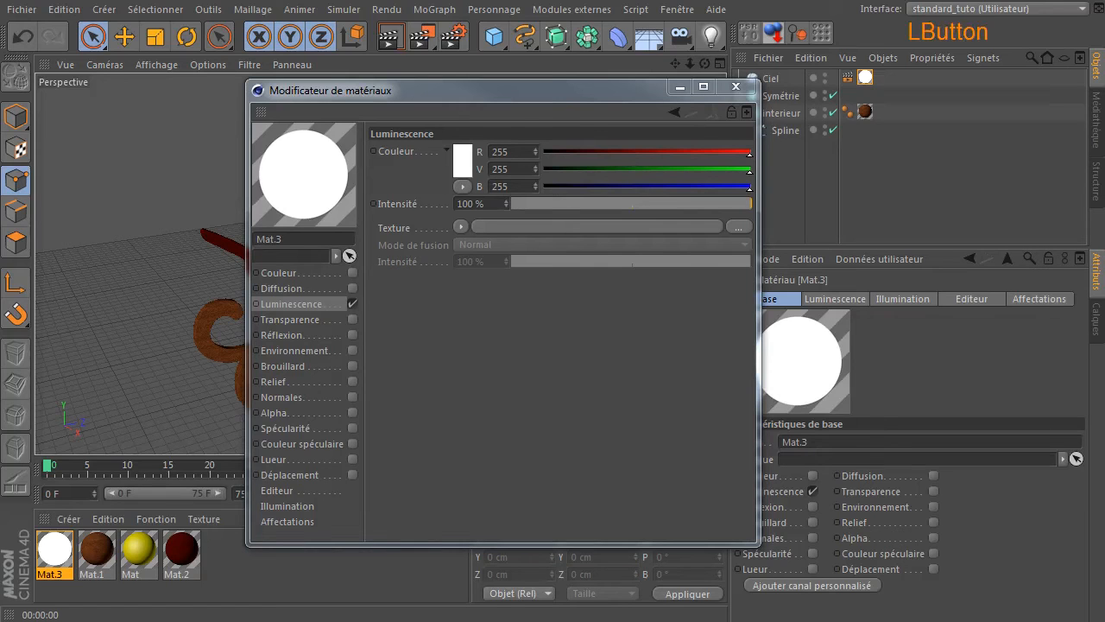
left_click_drag(677, 244, 606, 222)
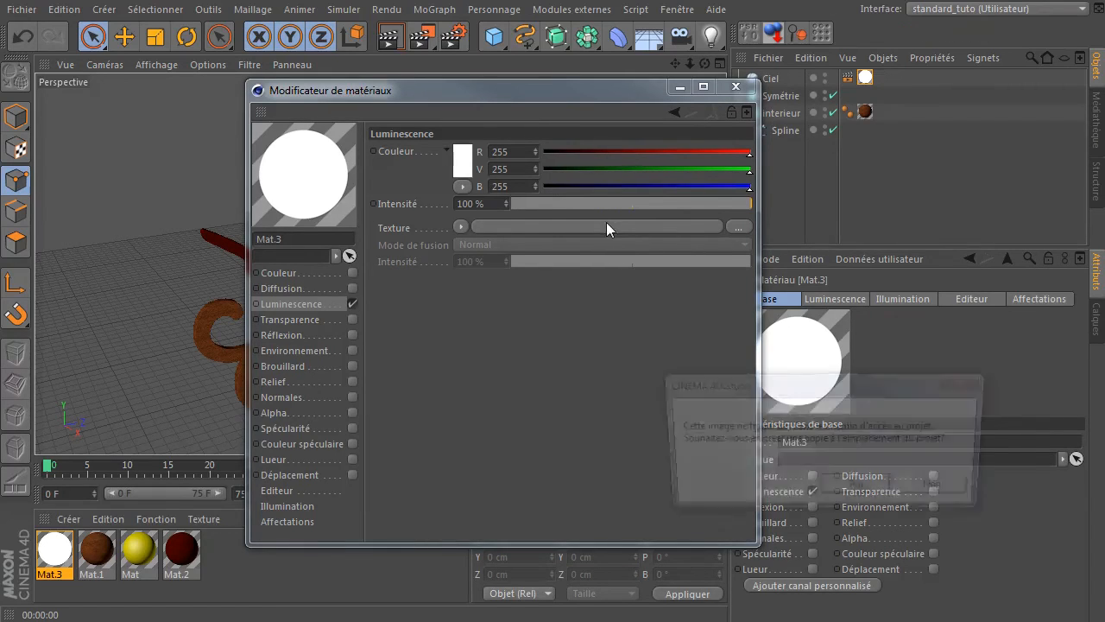
left_click(931, 489)
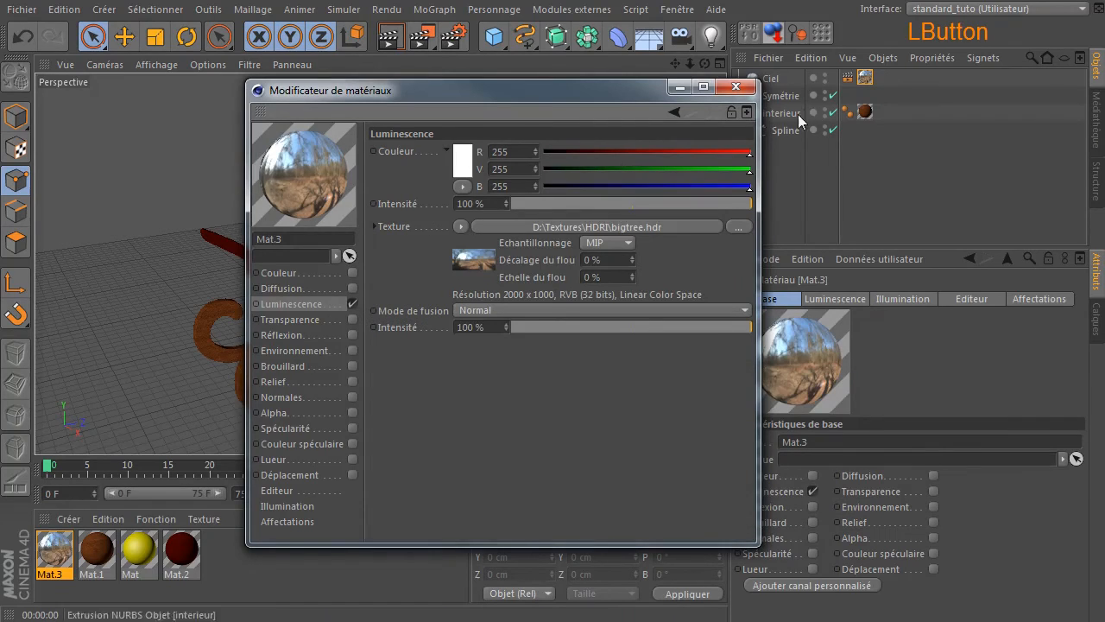
left_click_drag(727, 88, 731, 91)
left_click(731, 92)
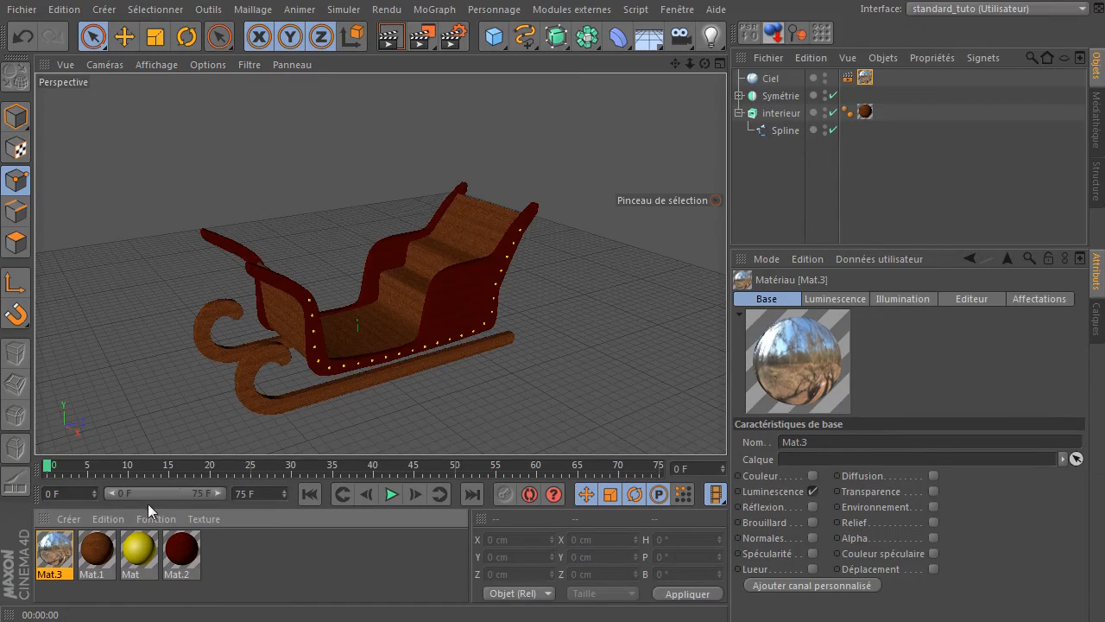
Add the Illumination globale effect to the render settings
left_click(447, 28)
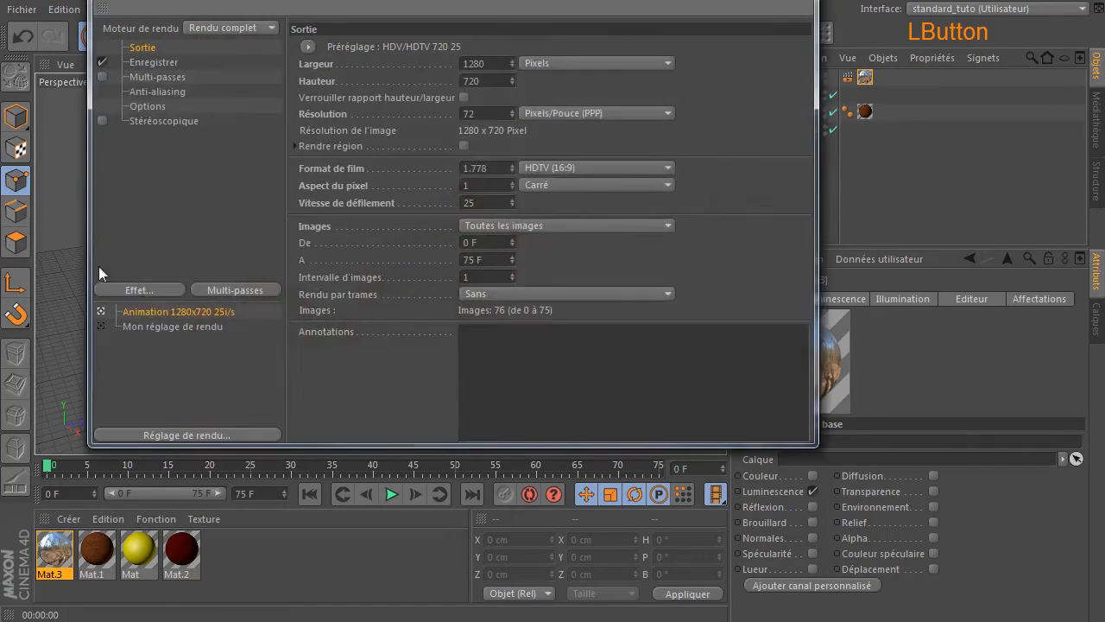
left_click(103, 293)
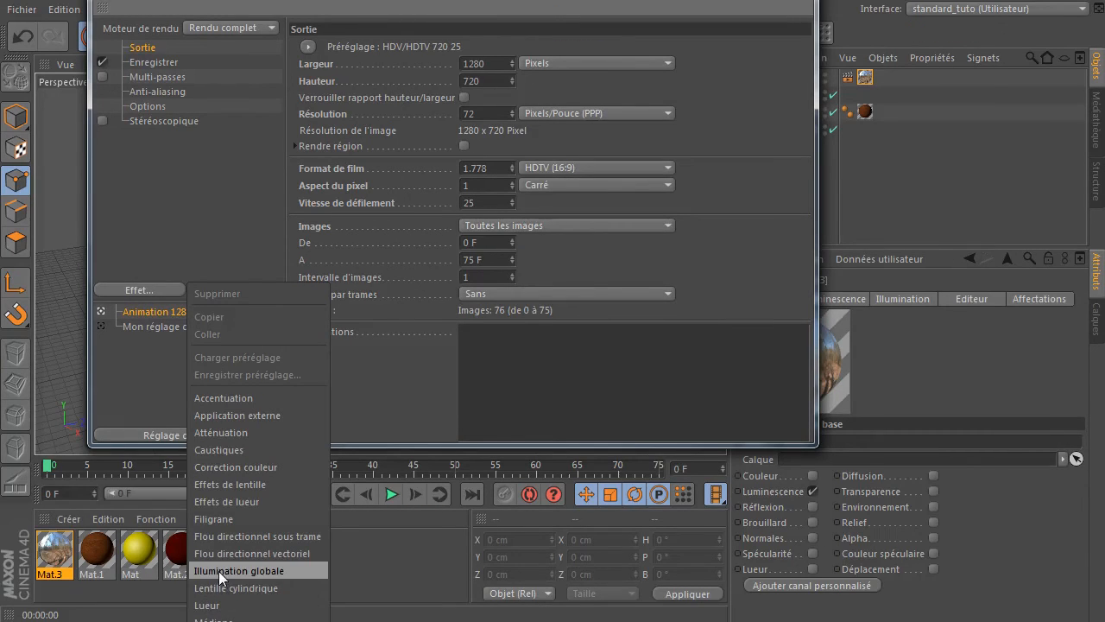
left_click(218, 570)
Set the irradiance cache's stochastic samples and record density to Basse and close the render settings
left_click(469, 48)
left_click(500, 84)
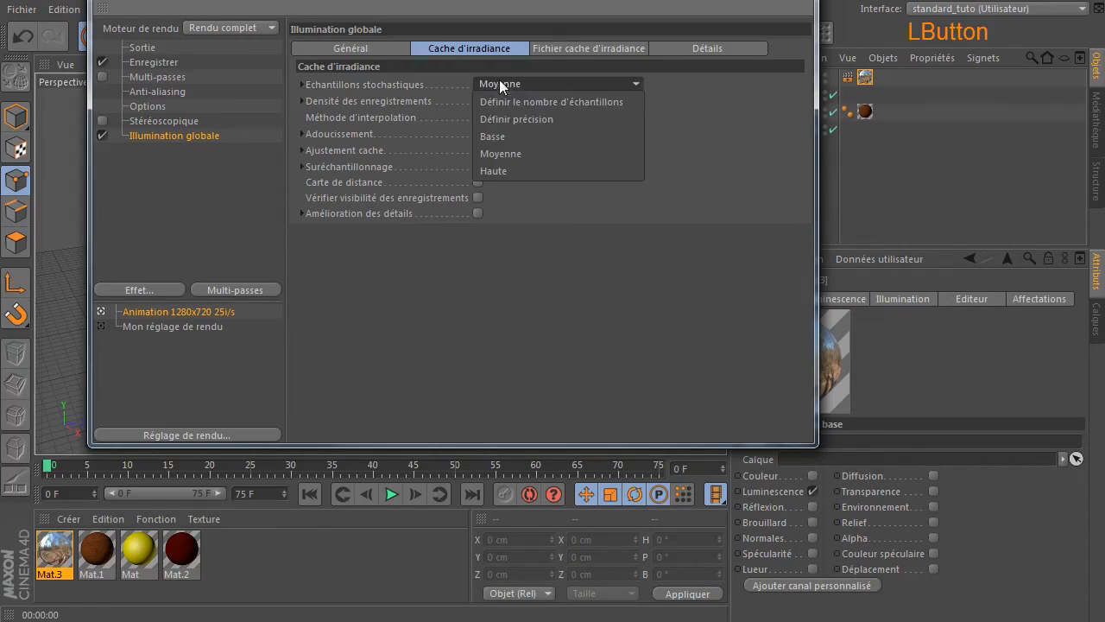
left_click(499, 132)
left_click(505, 98)
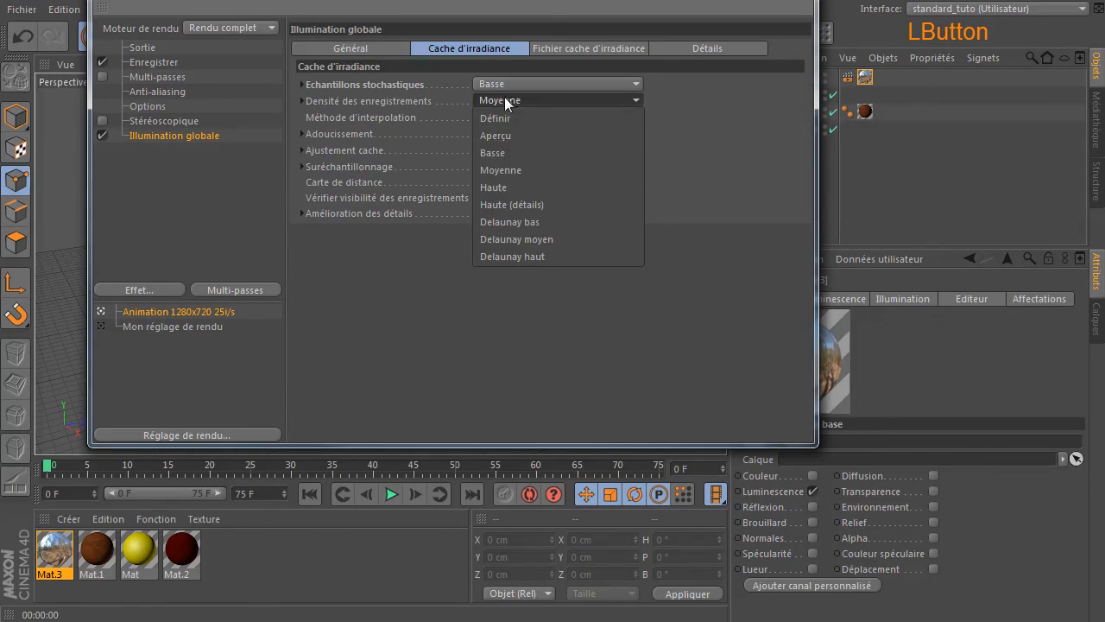
left_click(518, 150)
left_click(382, 51)
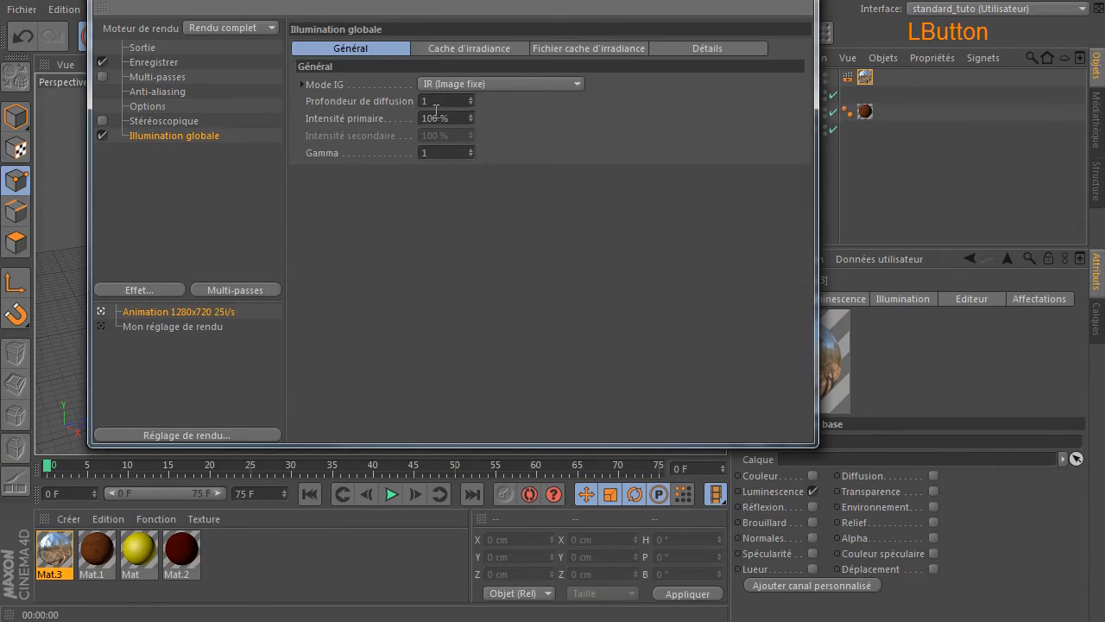
left_click(786, 1)
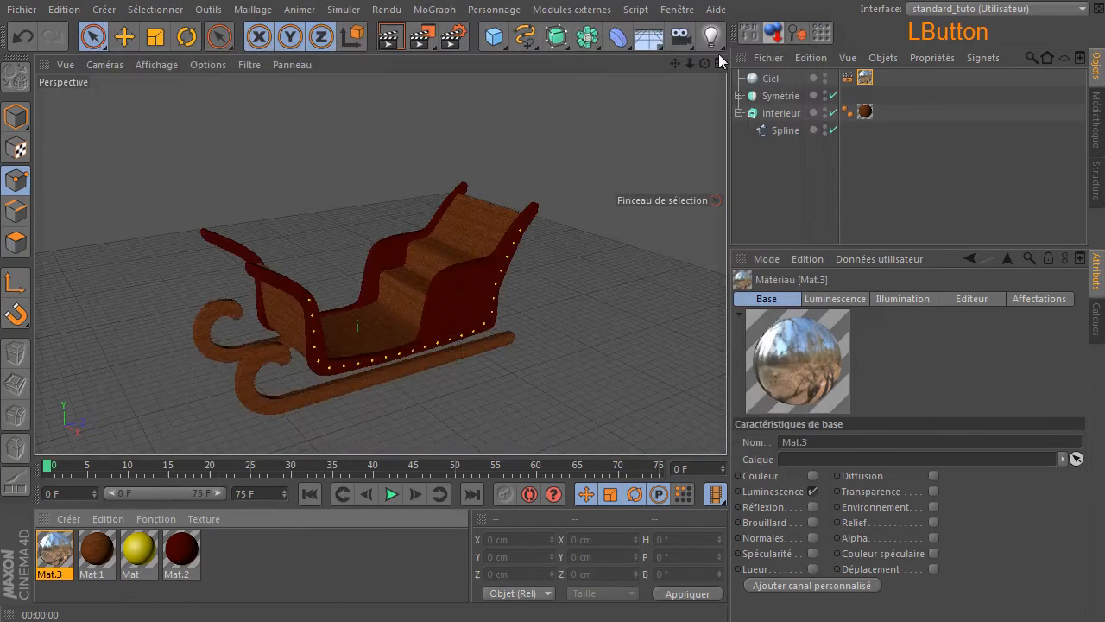
Group the Symétrie, interieur and Spline objects under one null object
left_click_drag(673, 60, 696, 64)
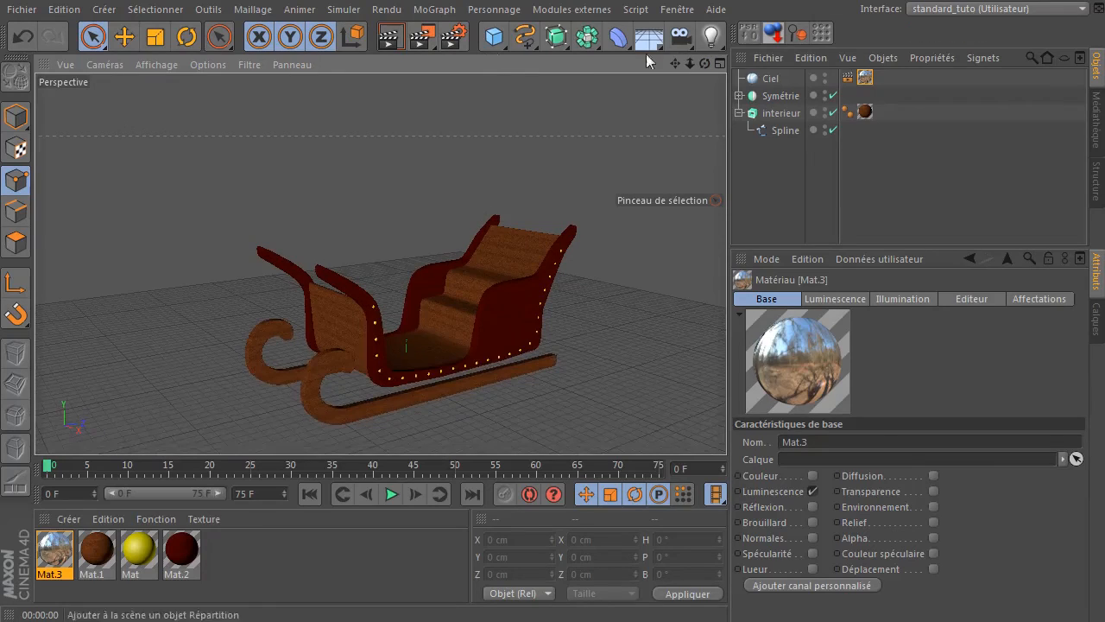
left_click_drag(755, 158, 753, 101)
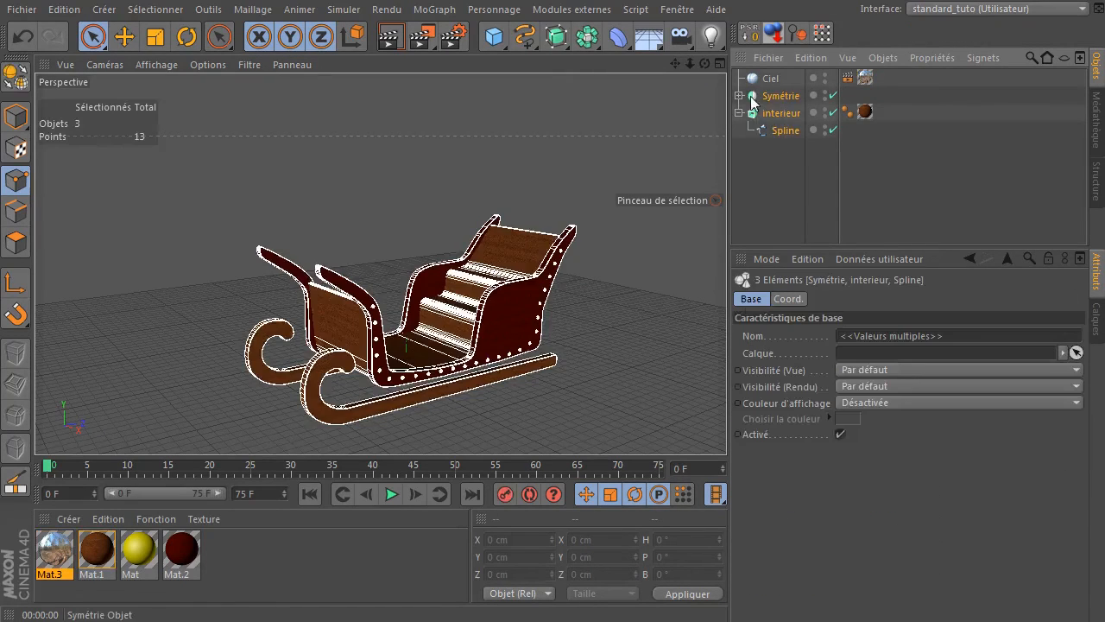
right_click(794, 105)
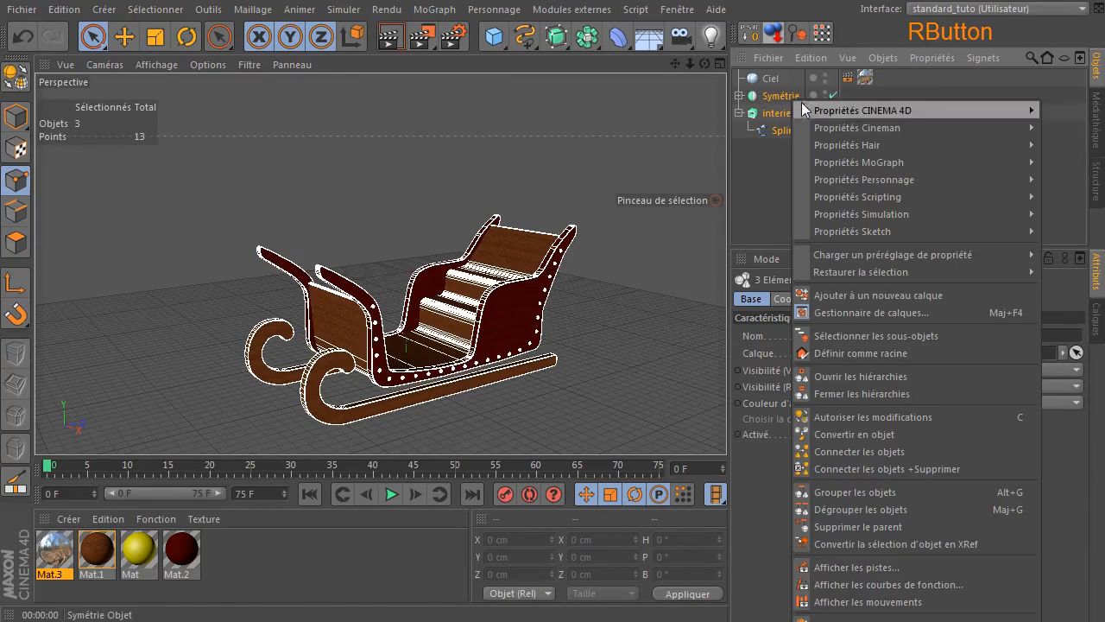
left_click(854, 491)
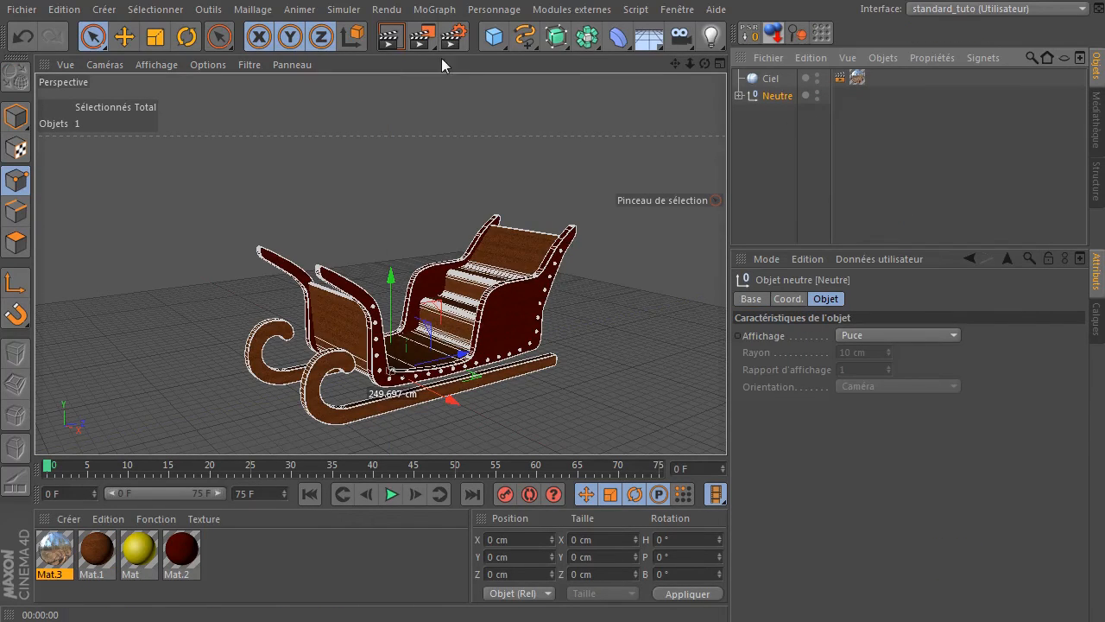
Render the perspective view from two angles to check the sleigh's lighting and materials
left_click(390, 37)
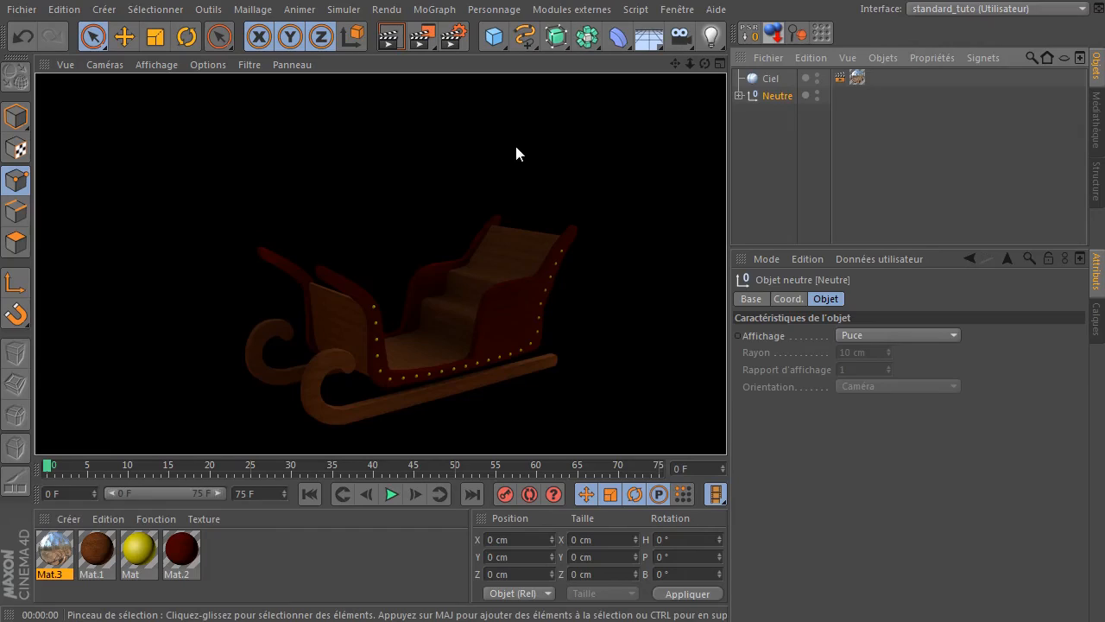
left_click(502, 304)
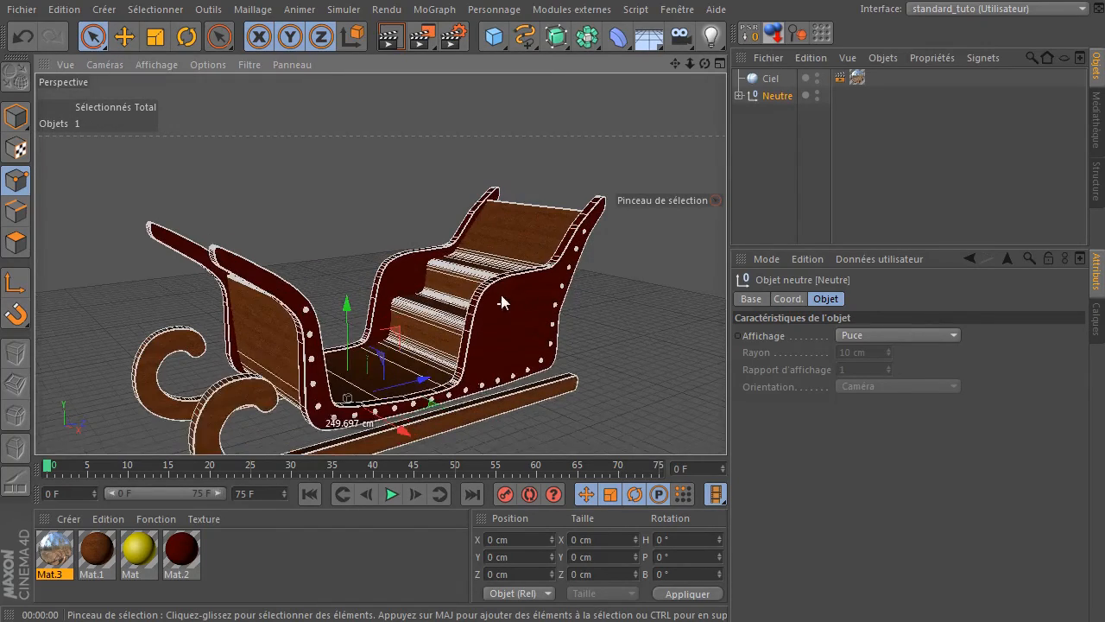
left_click_drag(705, 63, 708, 93)
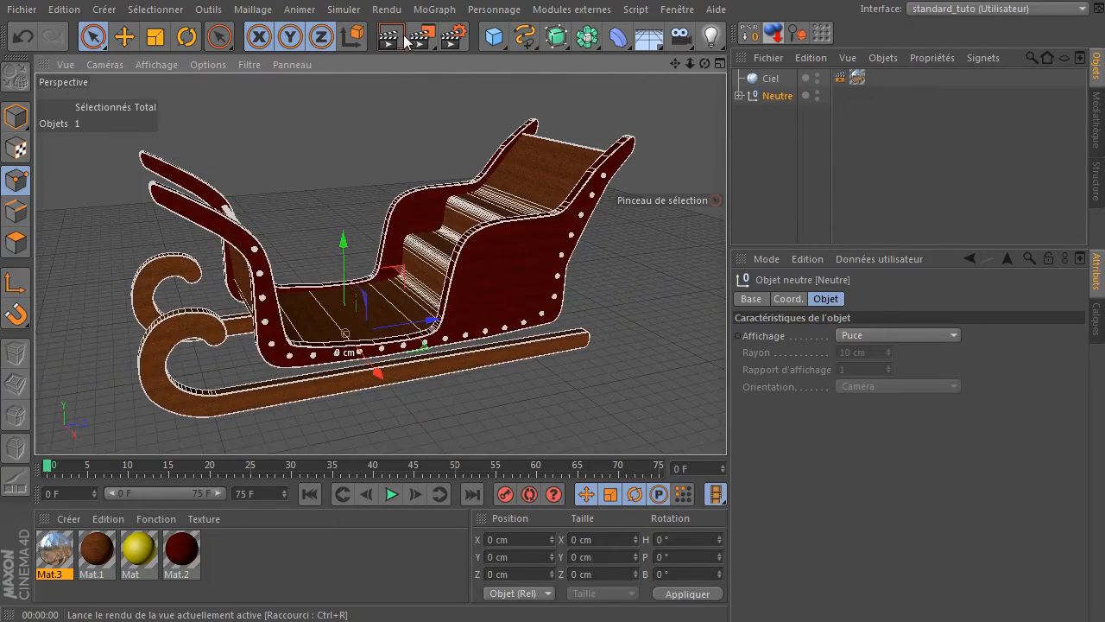
left_click(397, 42)
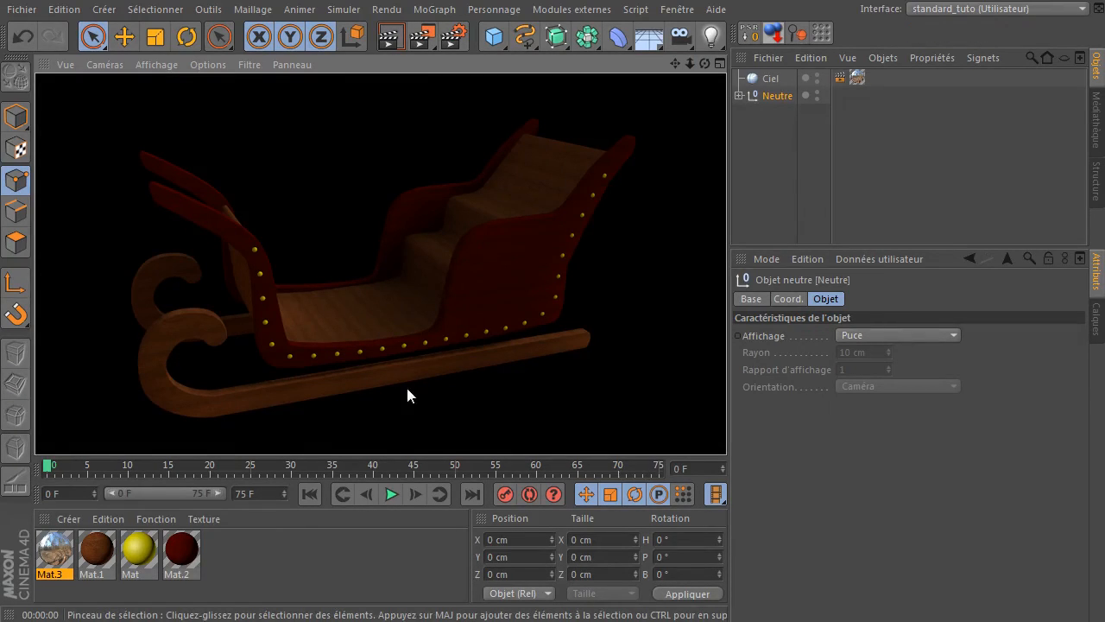
Add a cube to the scene in the Droite view and set its X size to 40 cm
middle_click(441, 361)
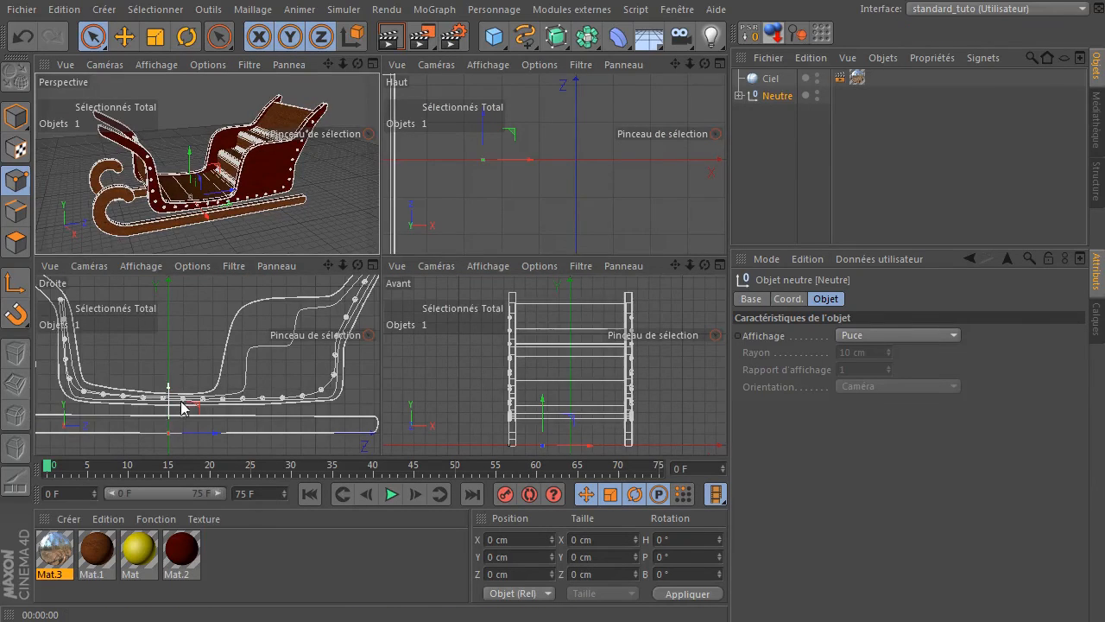
middle_click(323, 360)
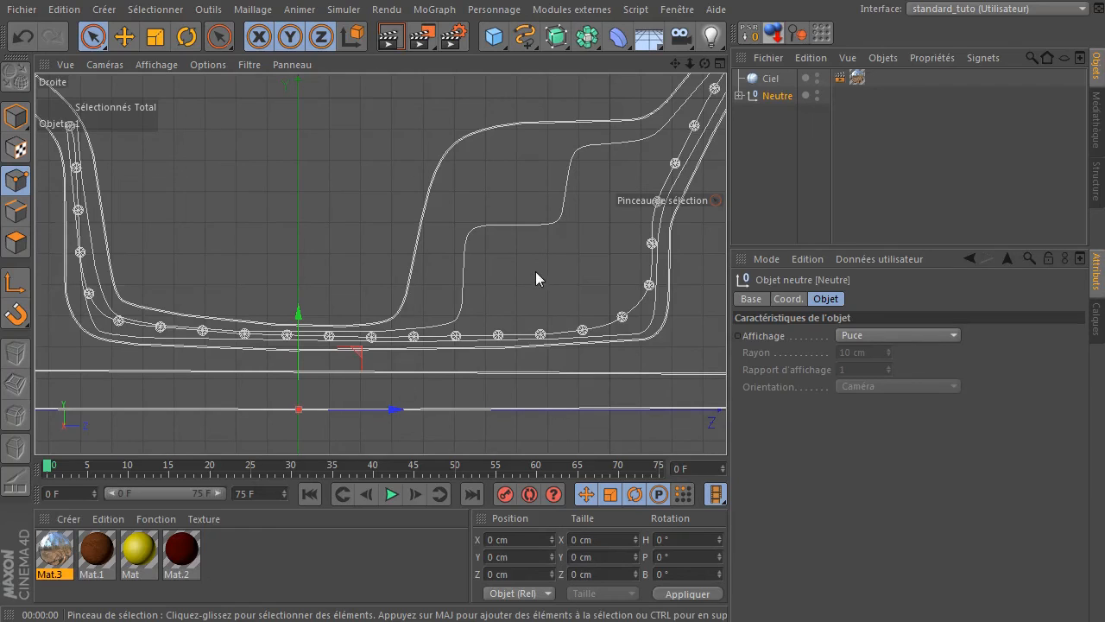
left_click_drag(493, 37, 797, 0)
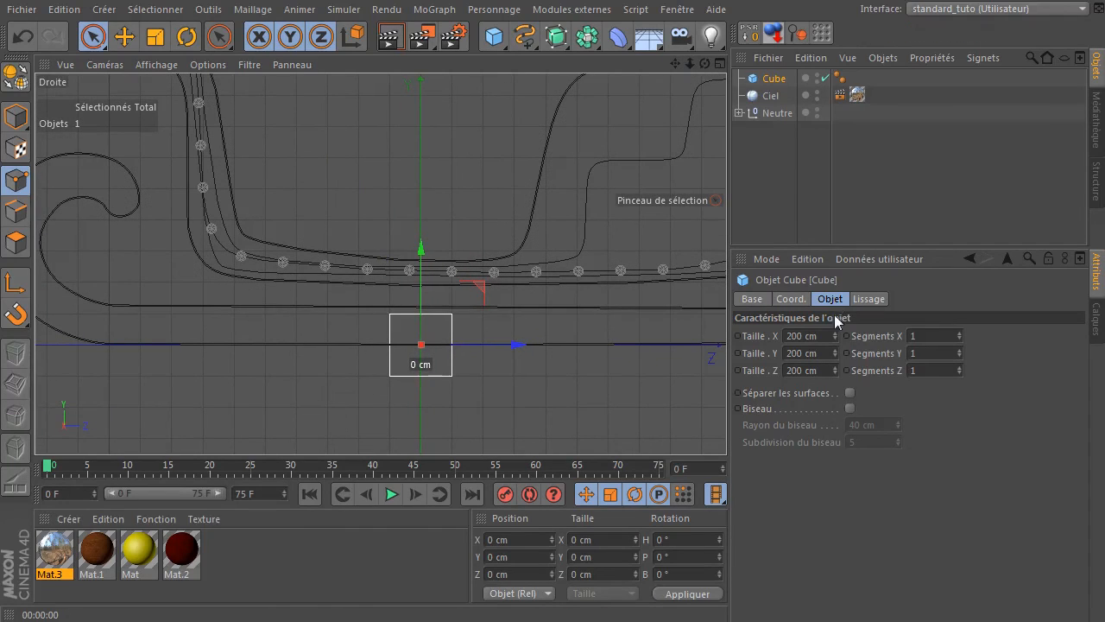
left_click(822, 338)
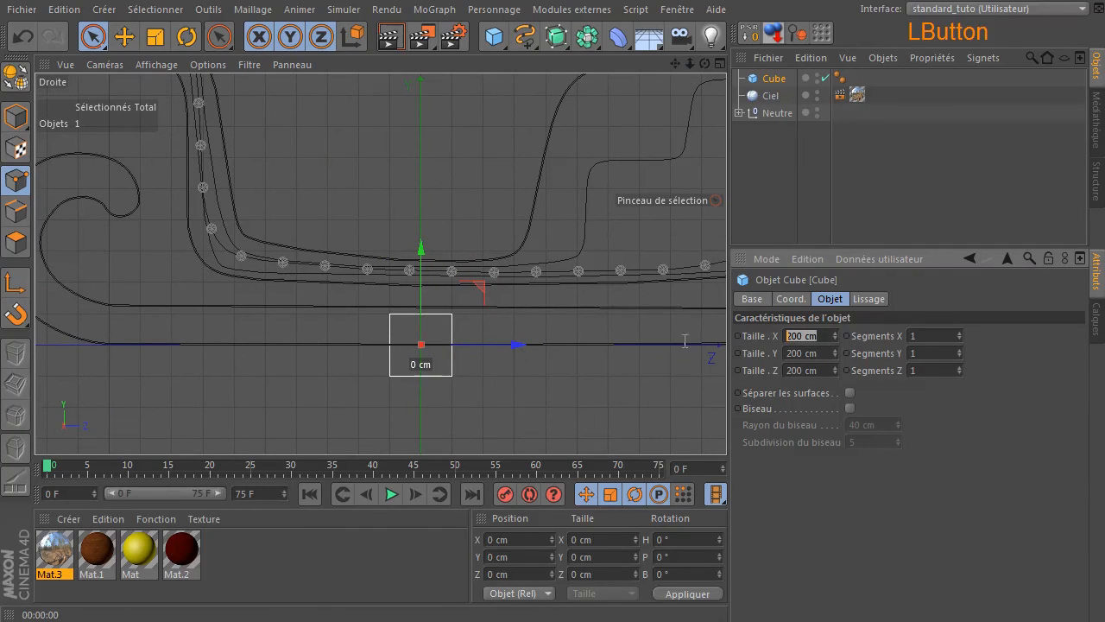
type("40")
key("Return")
Try a Y size of 100 cm for the cube and restore it to 200 cm
middle_click(516, 345)
middle_click(215, 165)
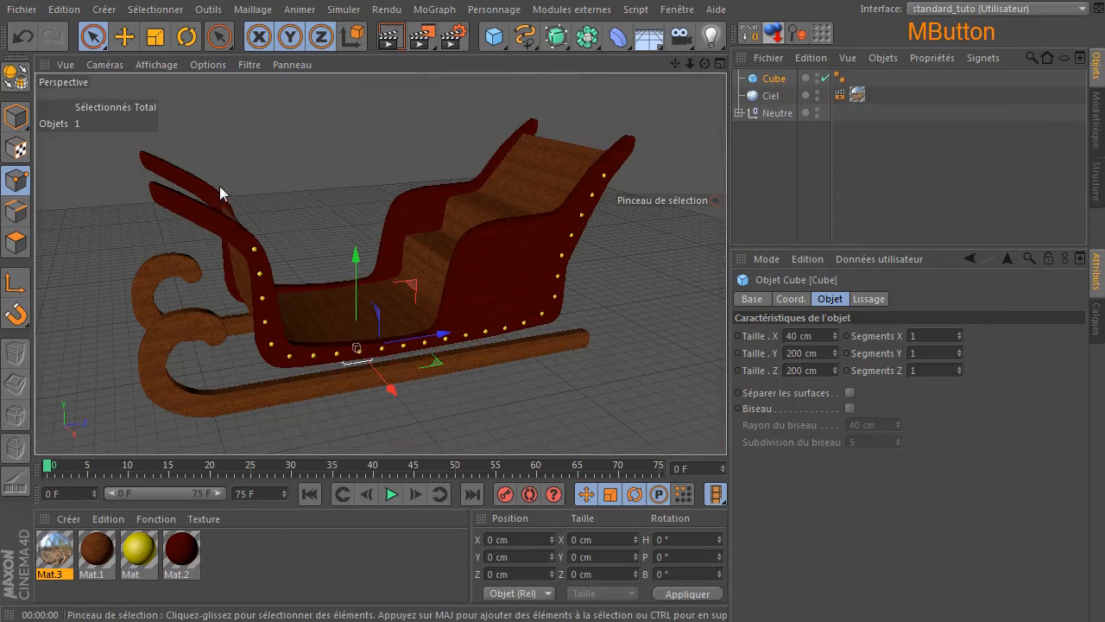
left_click_drag(705, 64, 701, 119)
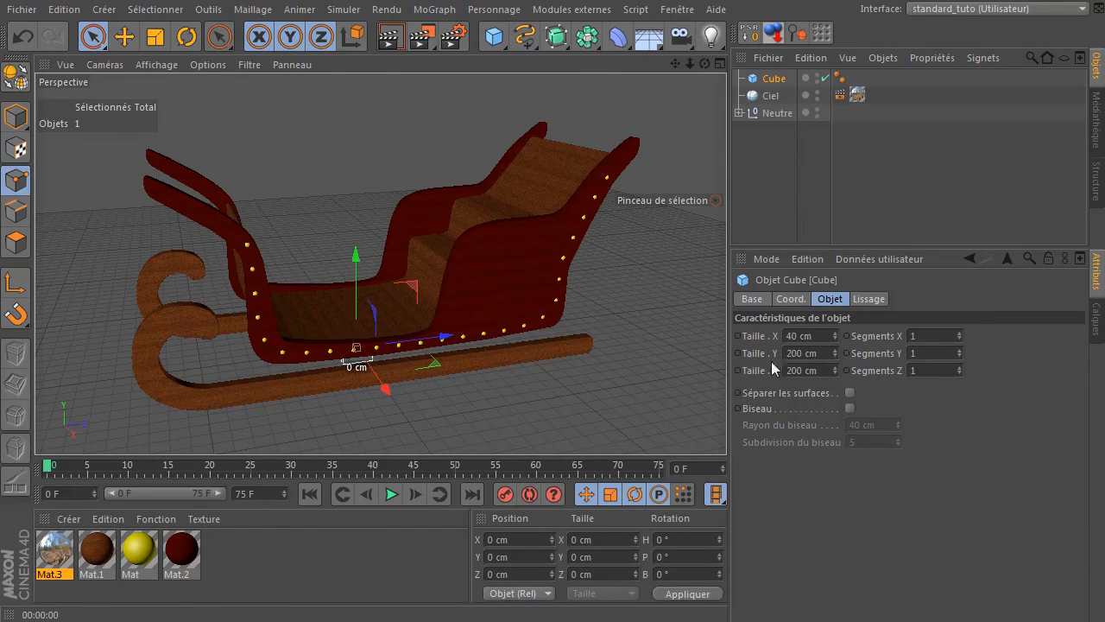
middle_click(454, 308)
middle_click(170, 332)
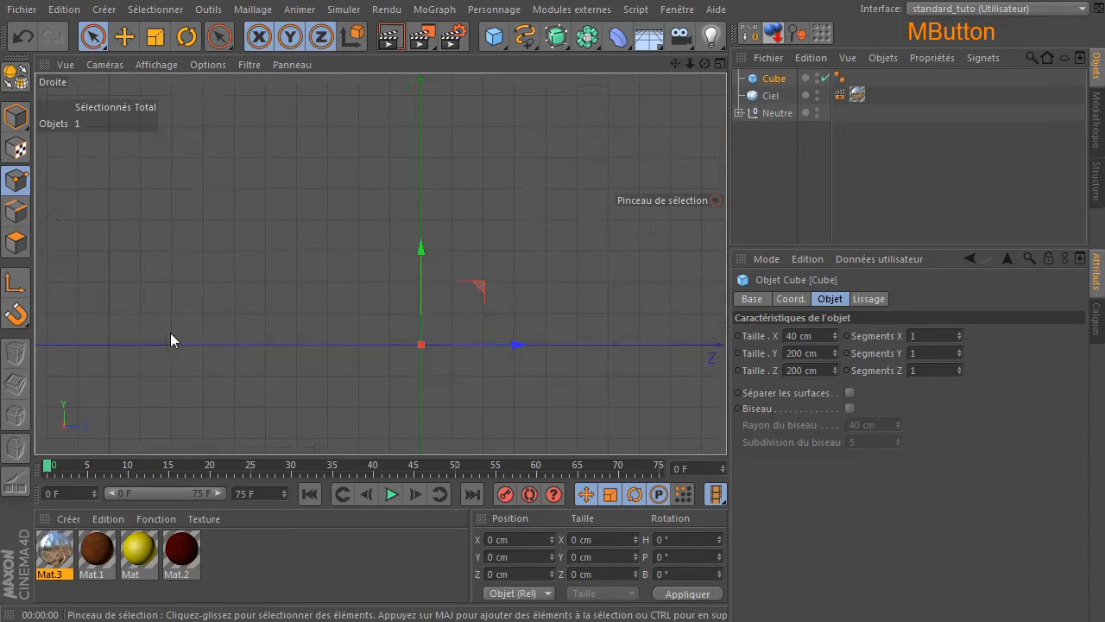
left_click(807, 353)
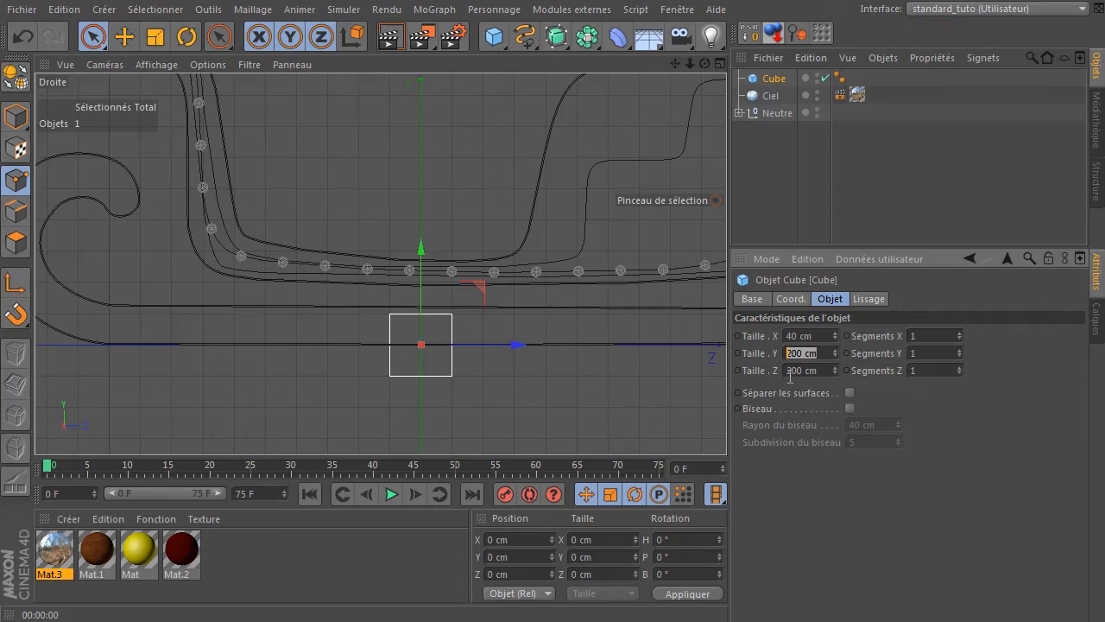
type("100")
key("Return")
left_click(803, 353)
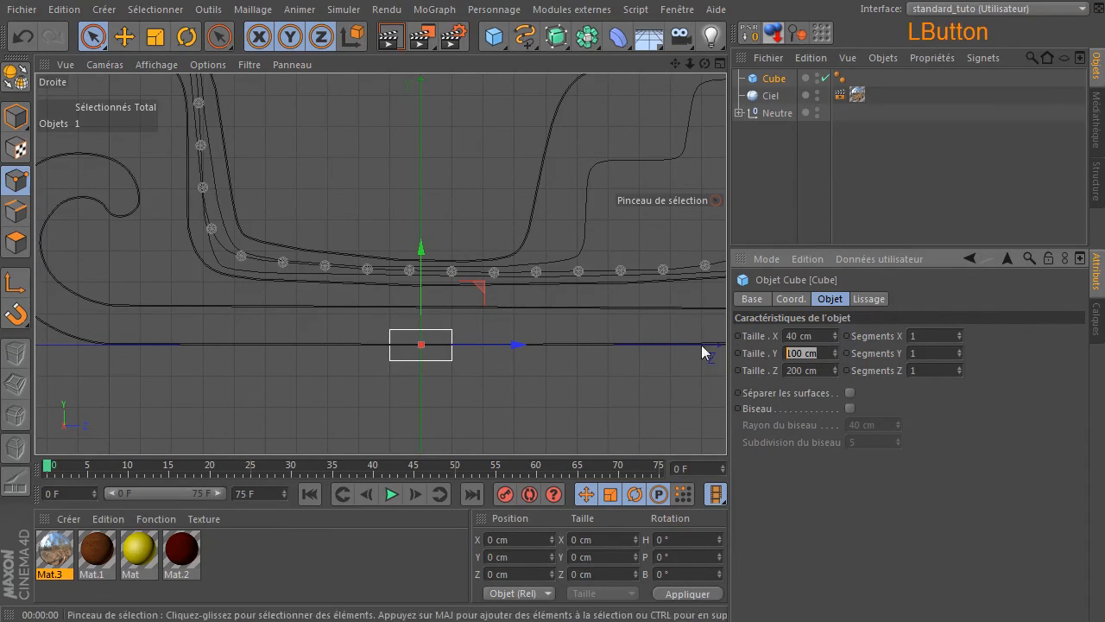
type("200")
key("Return")
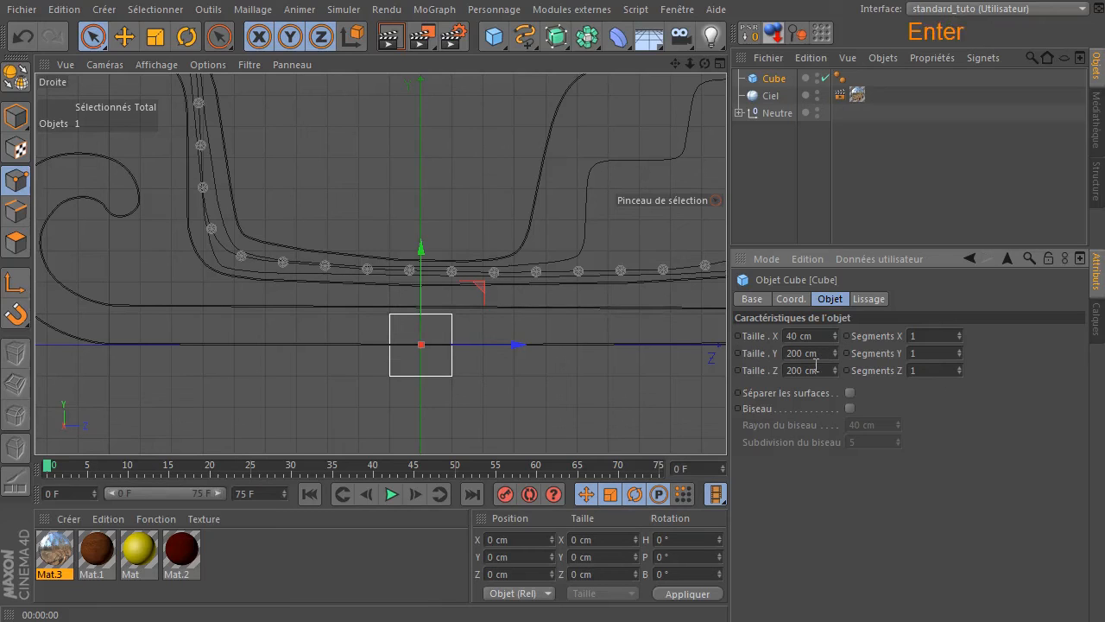
Move the cube between the sleigh's body and the front of its runner, and bevel it with a 5 cm radius and 3 subdivisions
left_click_drag(488, 285, 356, 244)
left_click(850, 407)
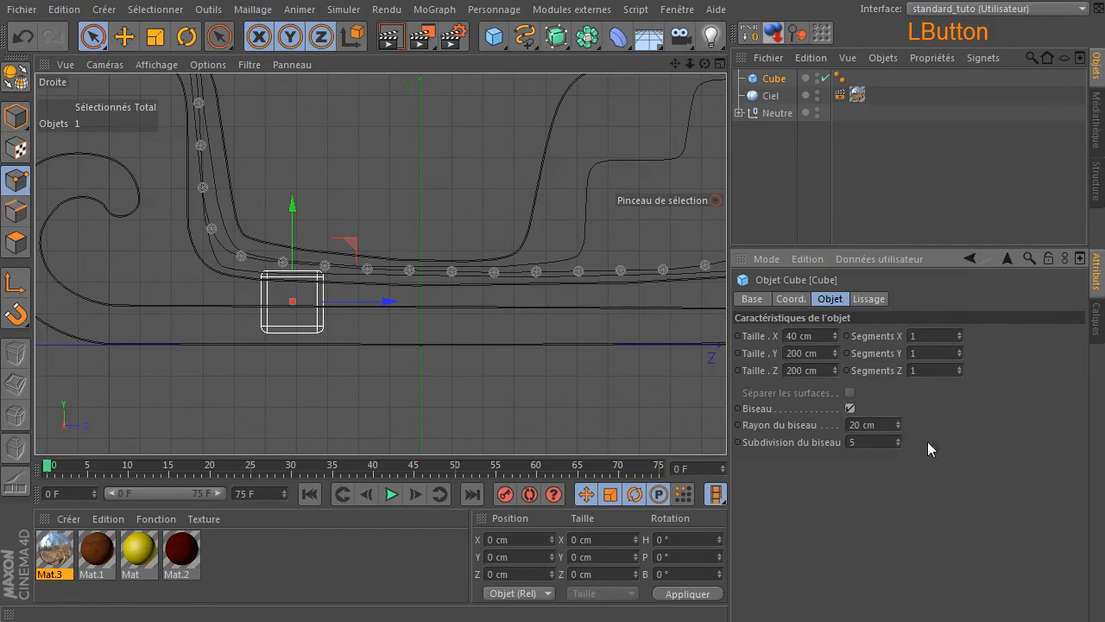
left_click(884, 424)
type("3")
left_click(889, 442)
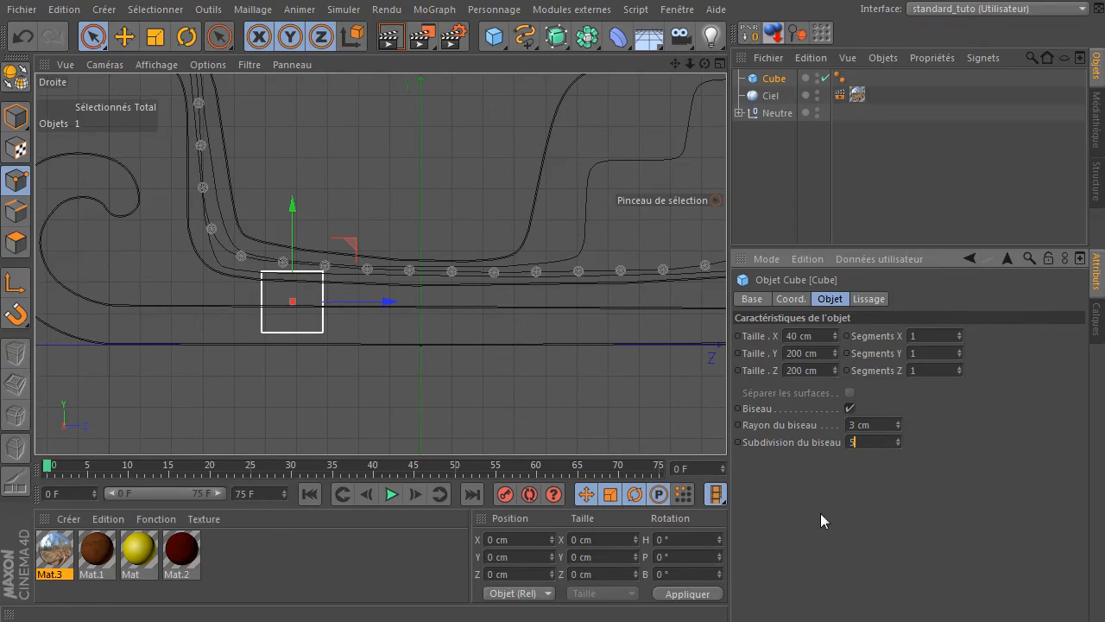
left_click(890, 424)
type("5")
left_click(746, 443)
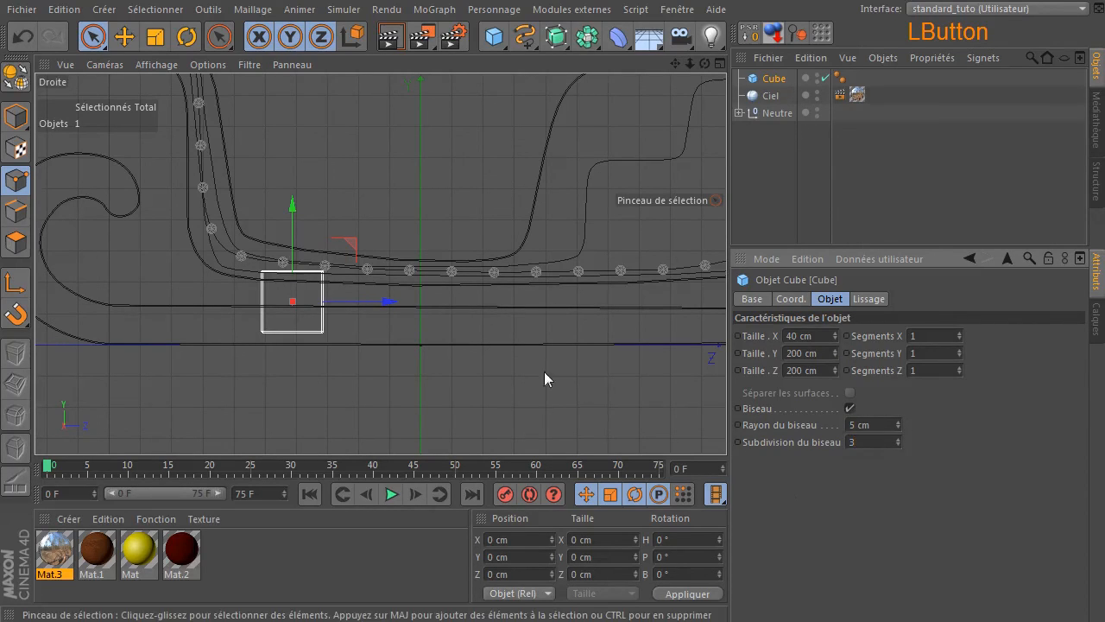
Duplicate the support cube twice along the runner in the Droite view, placing one copy near the middle and one near the rear
middle_click(520, 389)
middle_click(145, 207)
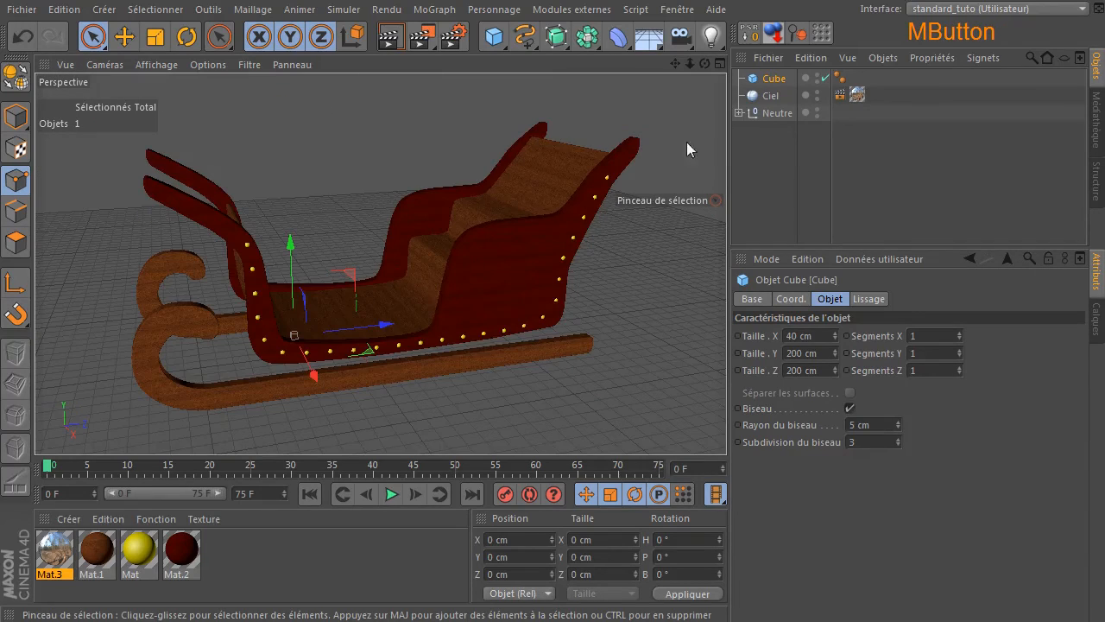
left_click_drag(704, 64, 621, 66)
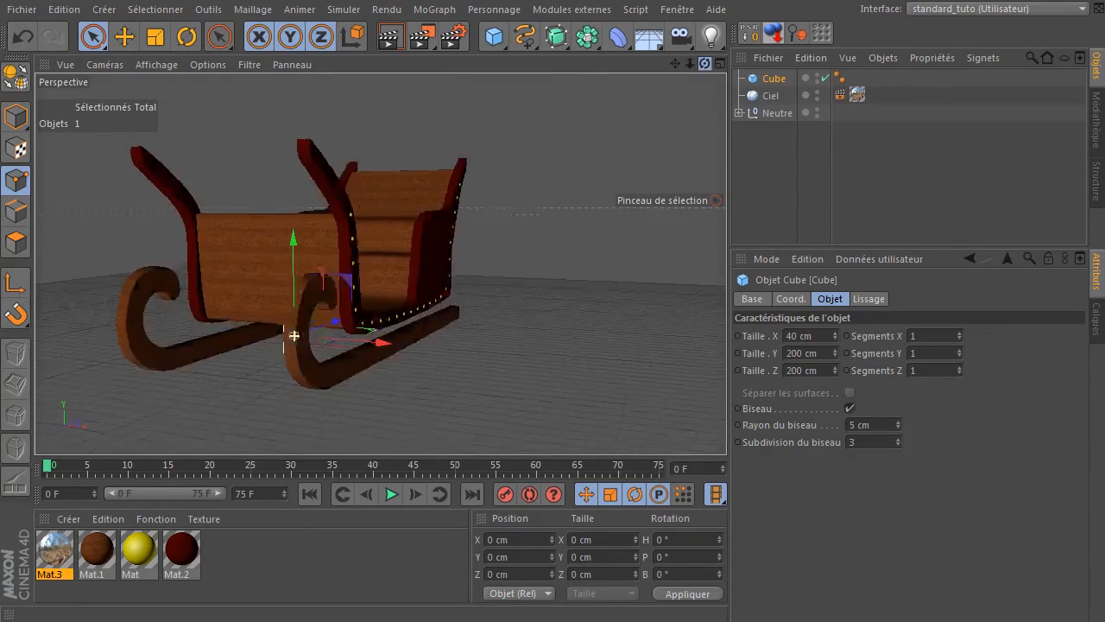
left_click_drag(294, 335, 593, 256)
middle_click(542, 294)
middle_click(313, 378)
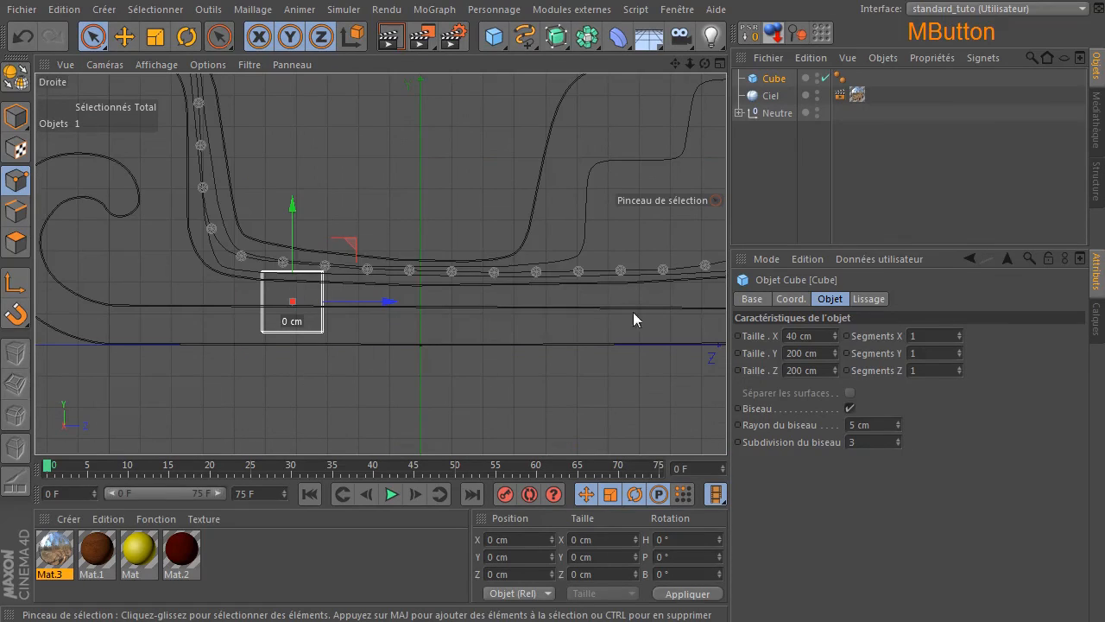
scroll(524, 377, "down", 3)
key("ctrl")
left_click_drag(442, 332, 726, 332, "ctrl")
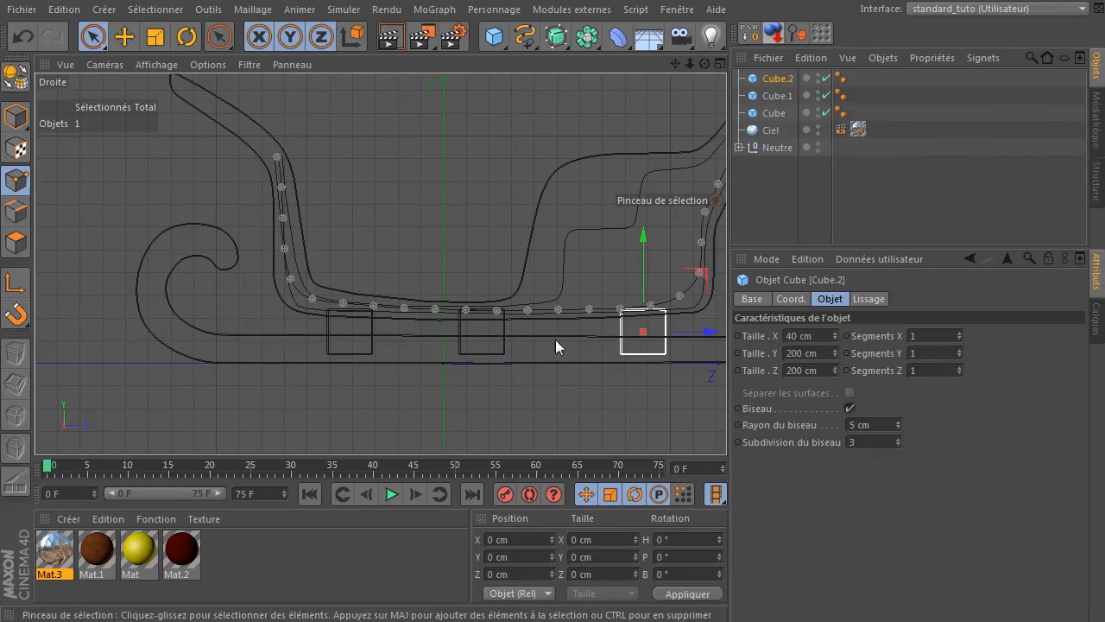
Set the Z size of all three cubes to 100 cm and the Y size to 150 cm, and raise them slightly towards the body
left_click(781, 113, "shift")
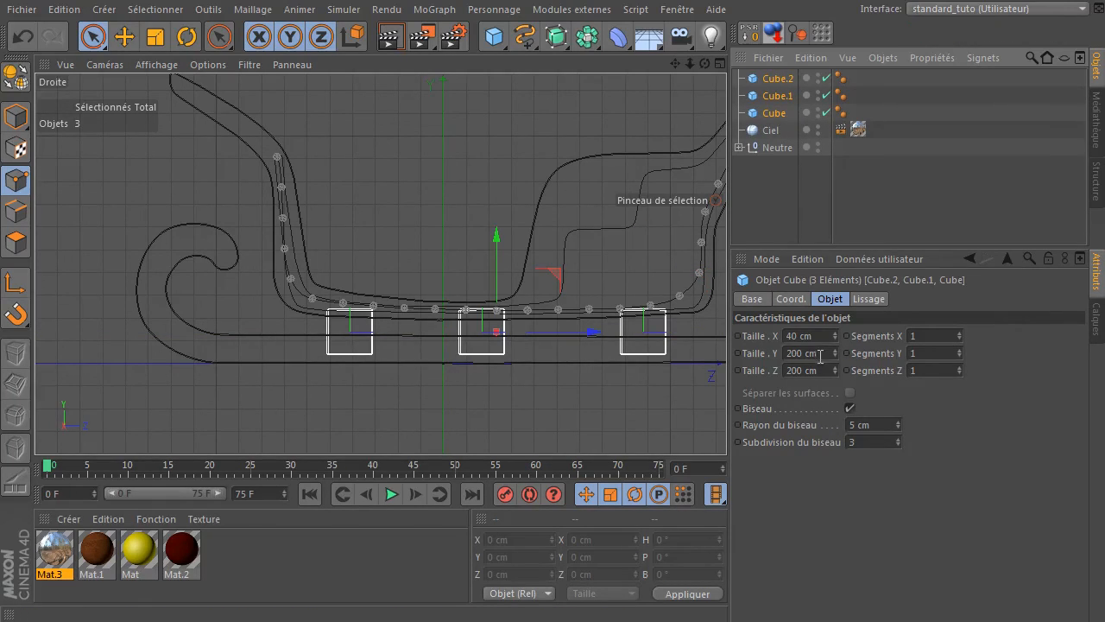
left_click(795, 370)
type("100")
key("Return")
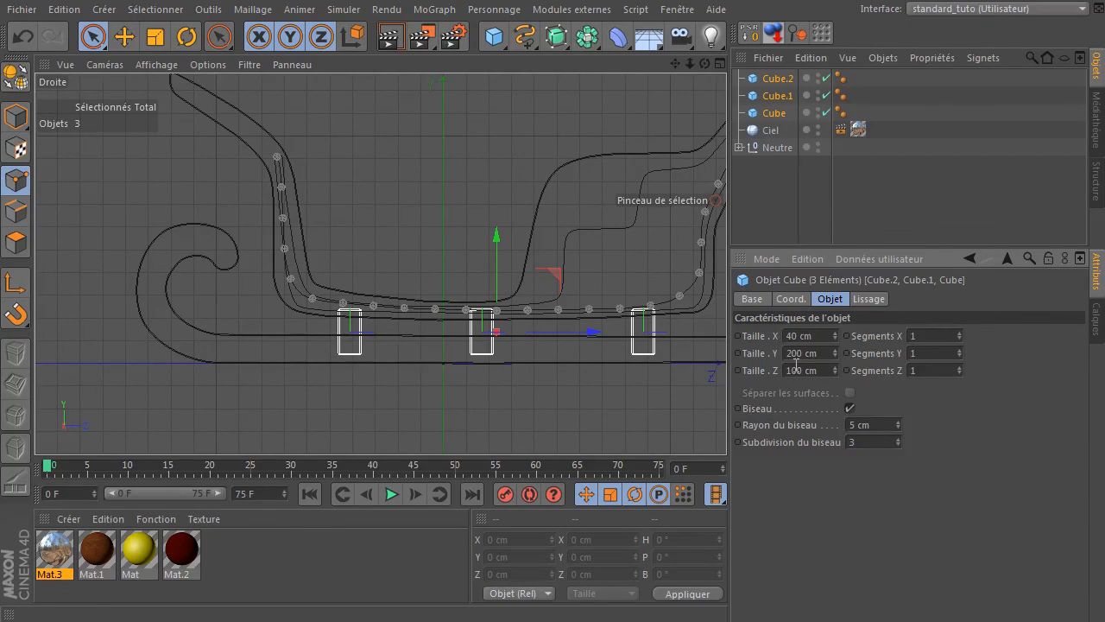
left_click(817, 353)
type("150")
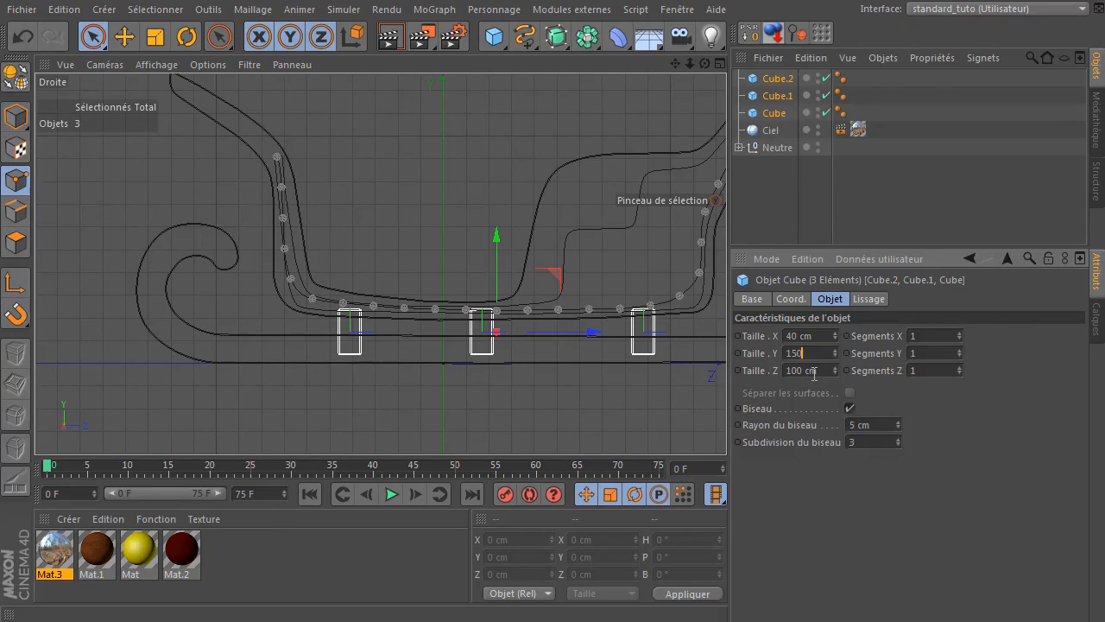
key("Return")
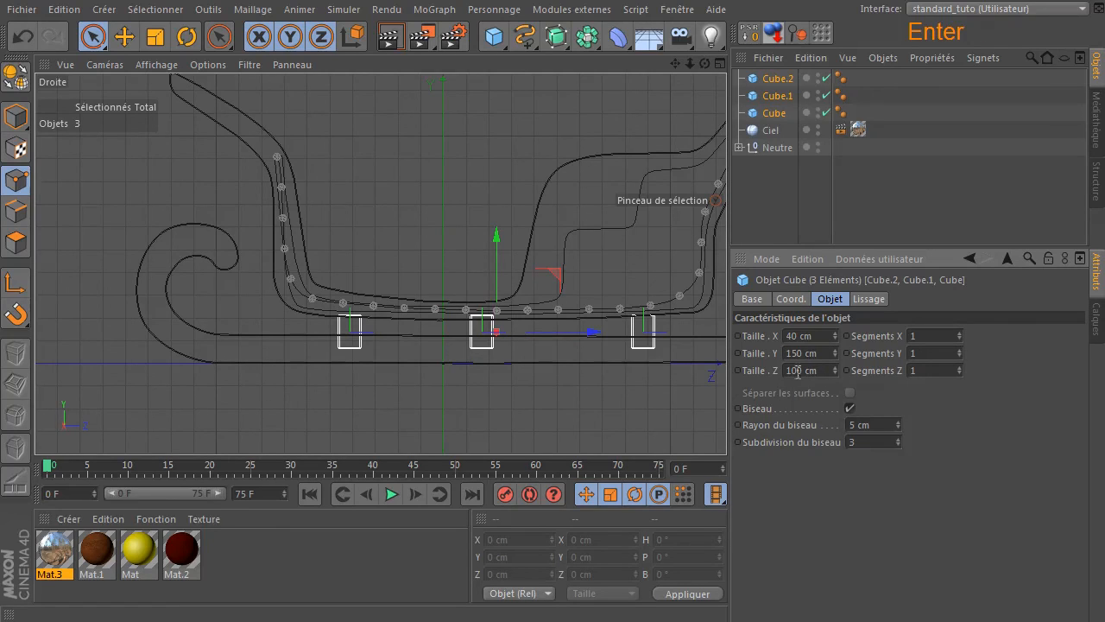
left_click(497, 291)
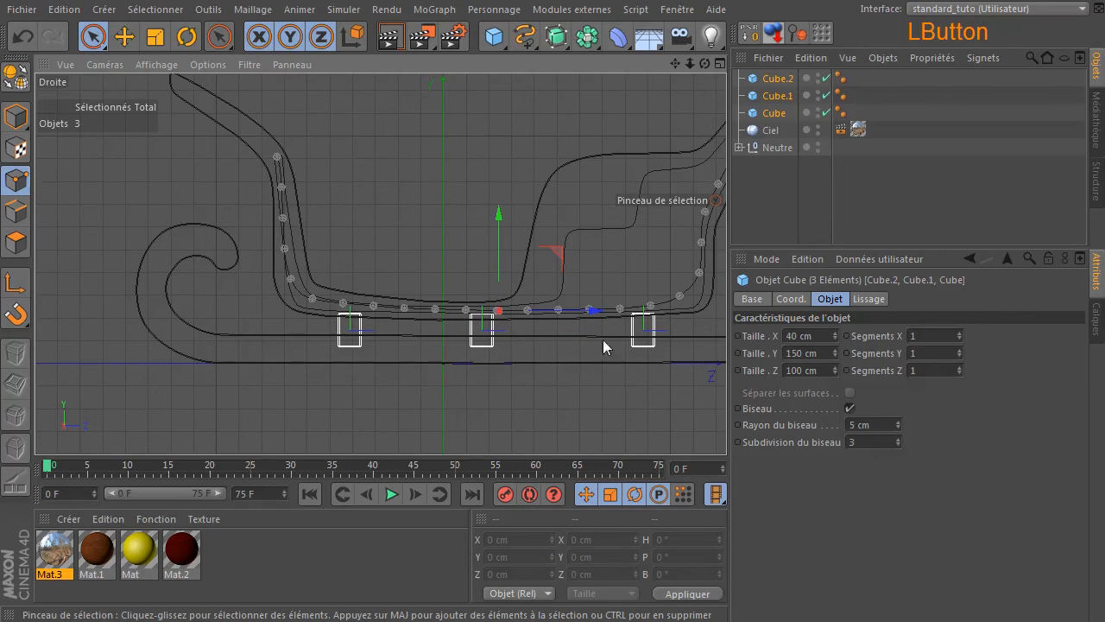
Align the three cubes with one runner in the Avant view and duplicate them onto the opposite runner
middle_click(491, 240)
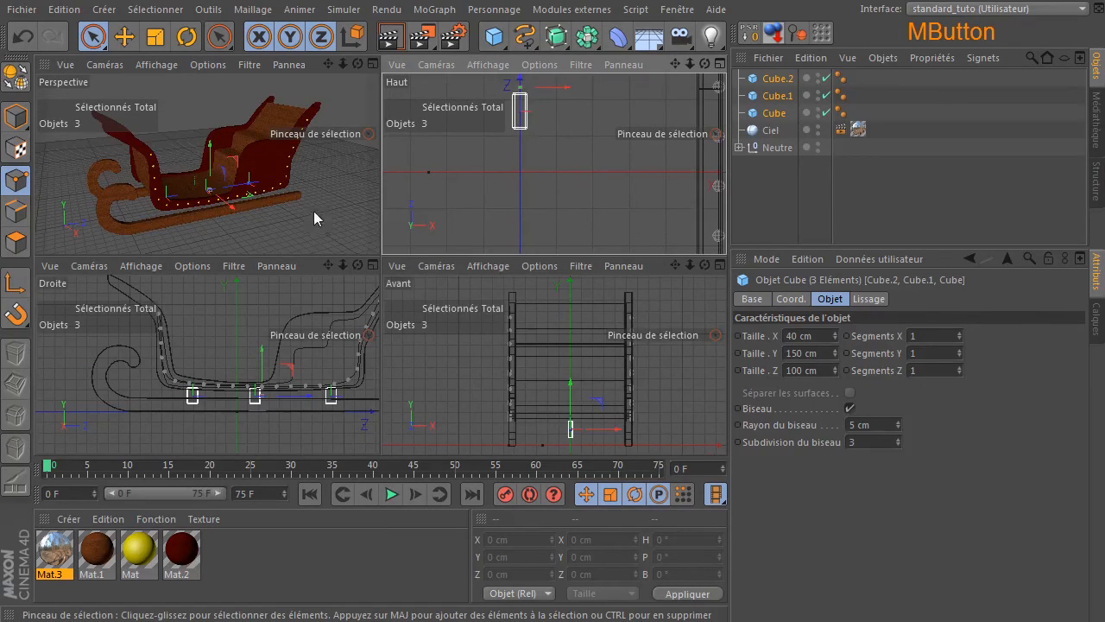
middle_click(570, 342)
left_click(500, 402)
left_click_drag(502, 402, 395, 419)
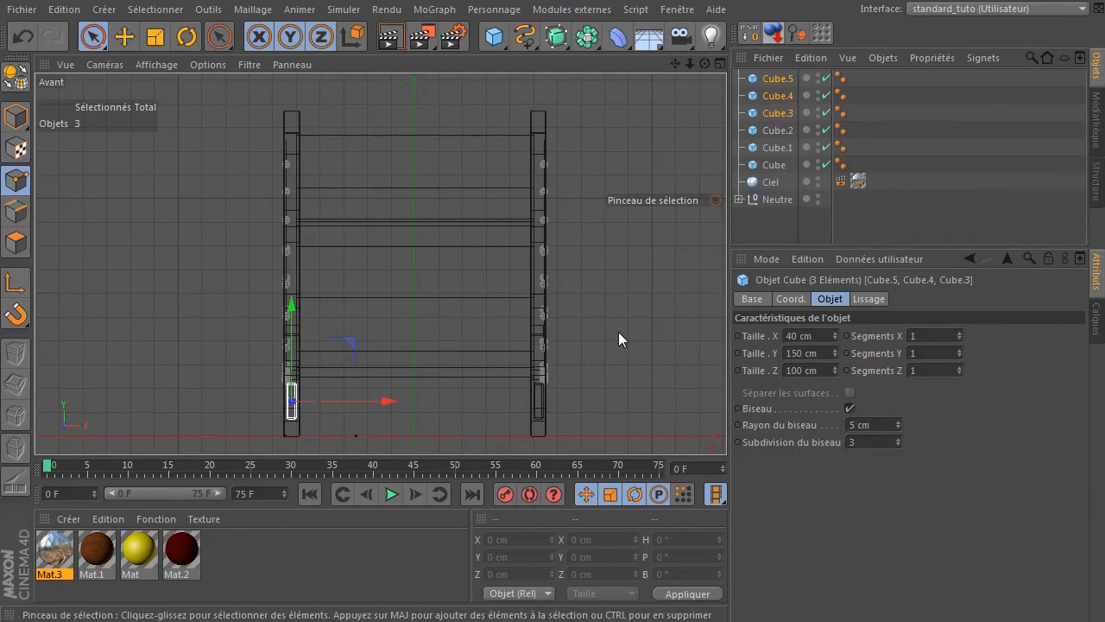
Apply the wood material Mat.1 to all six support cubes and set its projection type to Cubique
middle_click(611, 308)
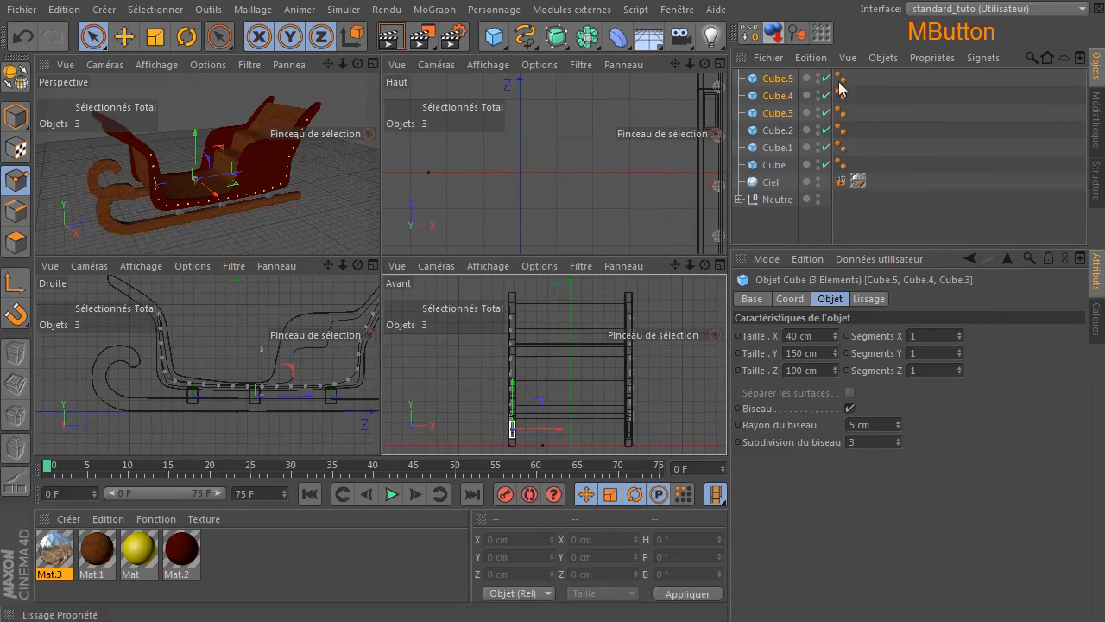
left_click(97, 557)
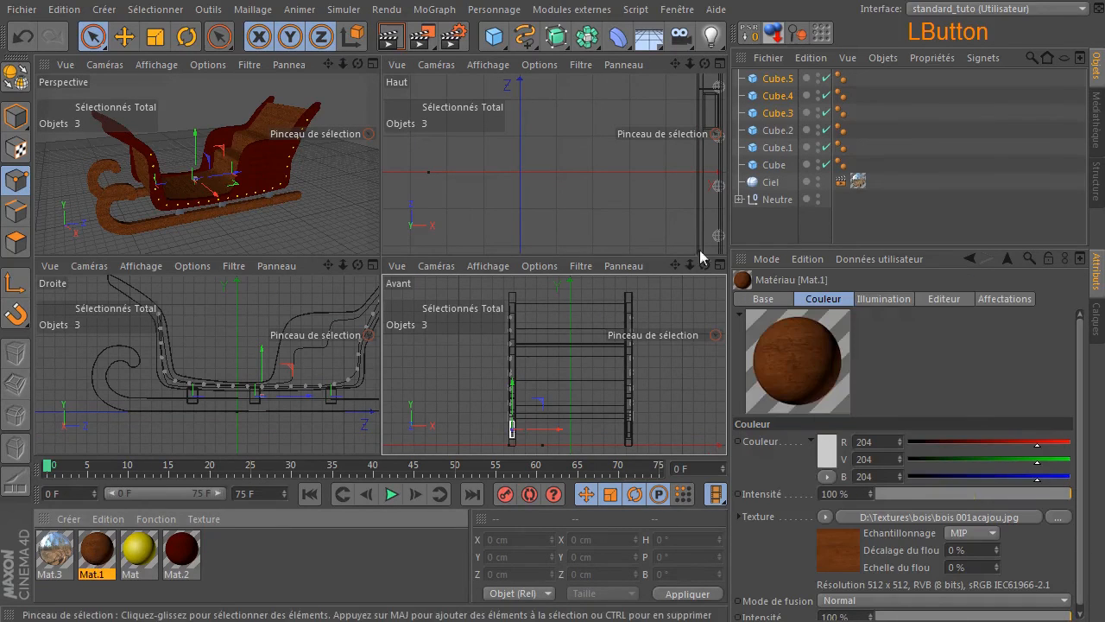
left_click(763, 165)
left_click(772, 78, "shift")
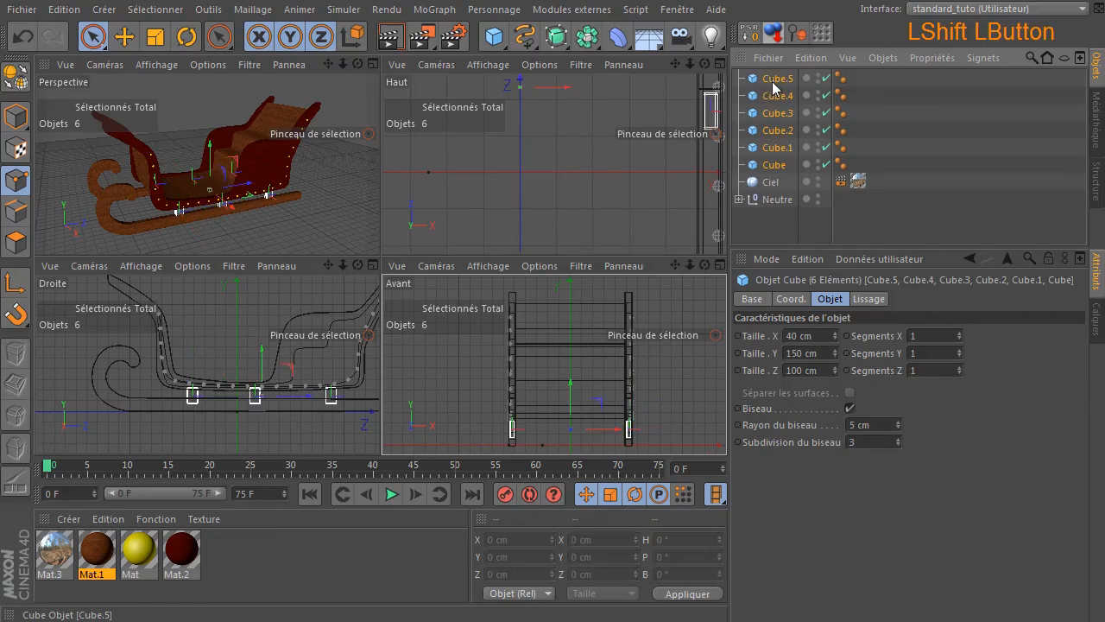
right_click(86, 557)
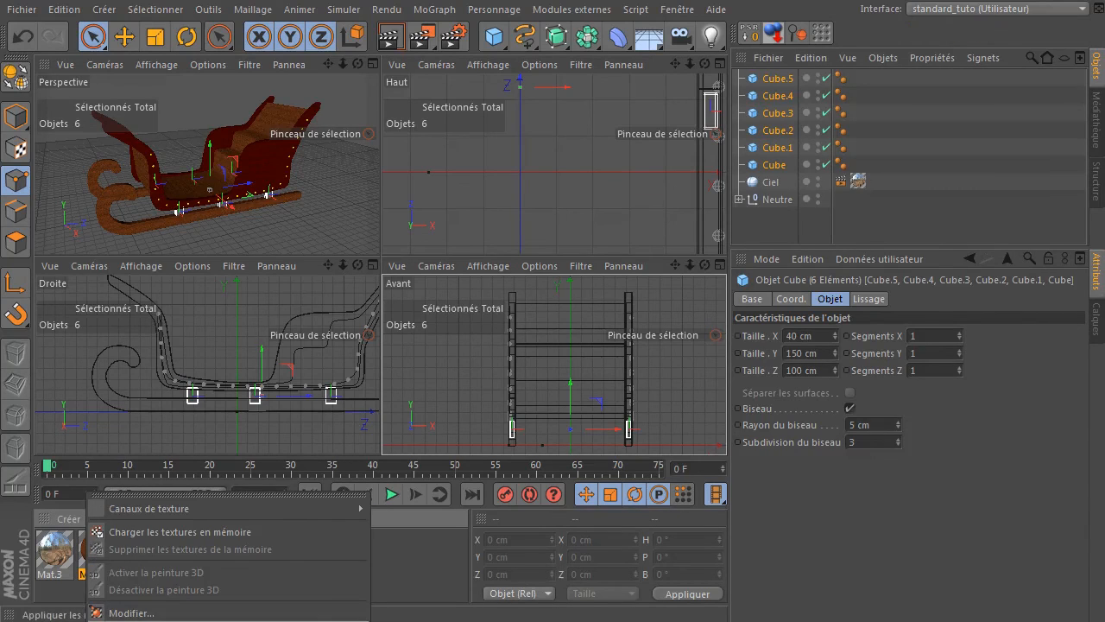
left_click(97, 612)
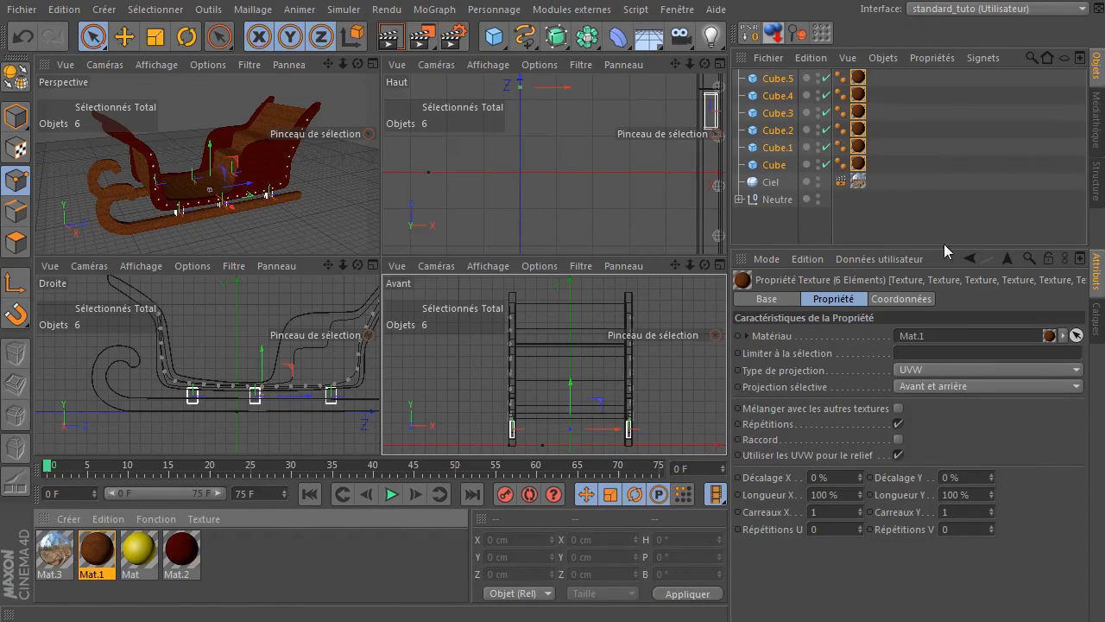
left_click(968, 369)
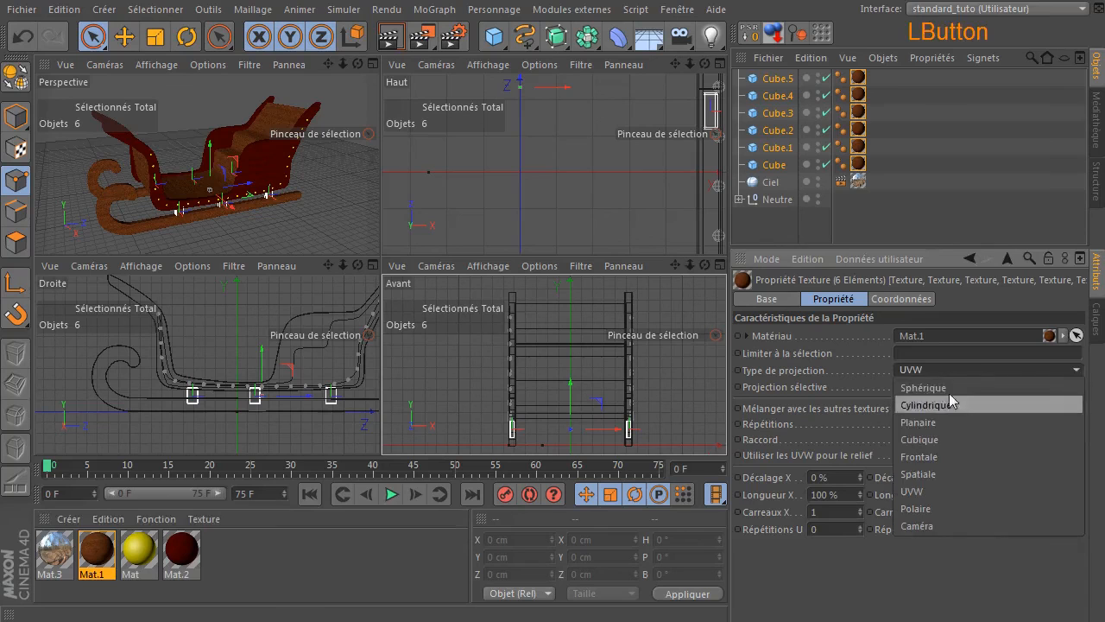
left_click(939, 439)
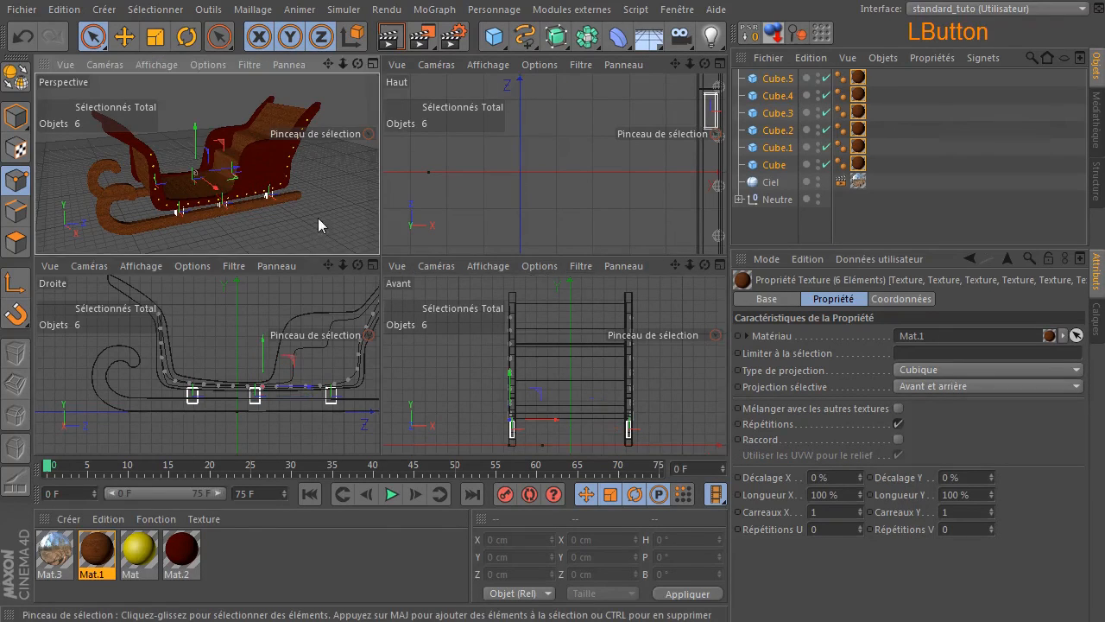
Render the perspective view from two angles to check the supports between the body and the runners
middle_click(307, 221)
left_click(608, 296)
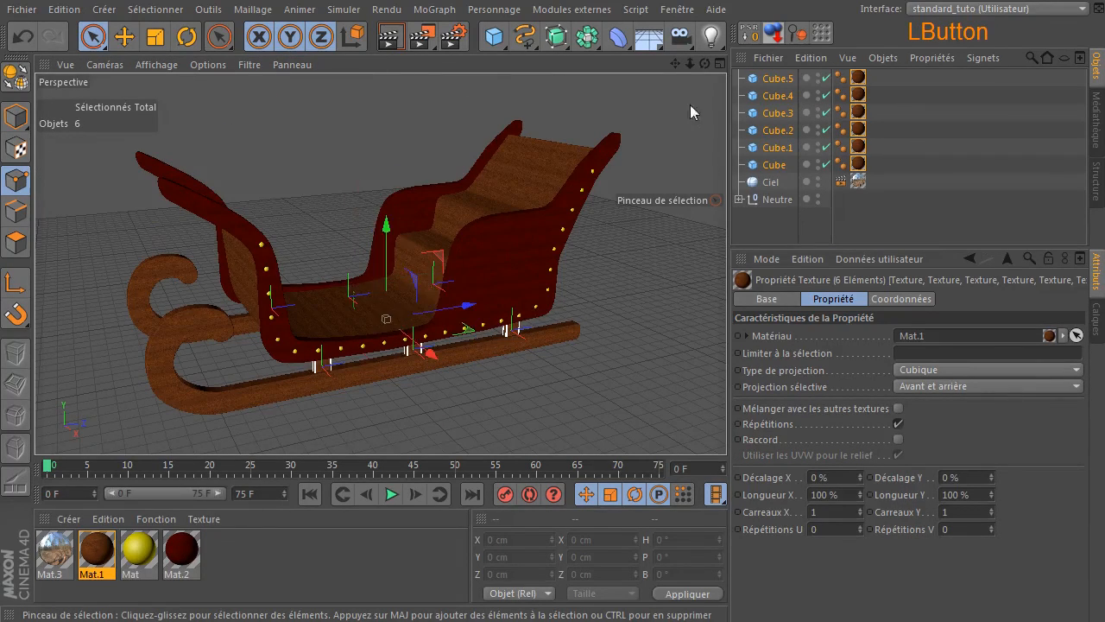
left_click_drag(705, 63, 739, 31)
left_click(390, 36)
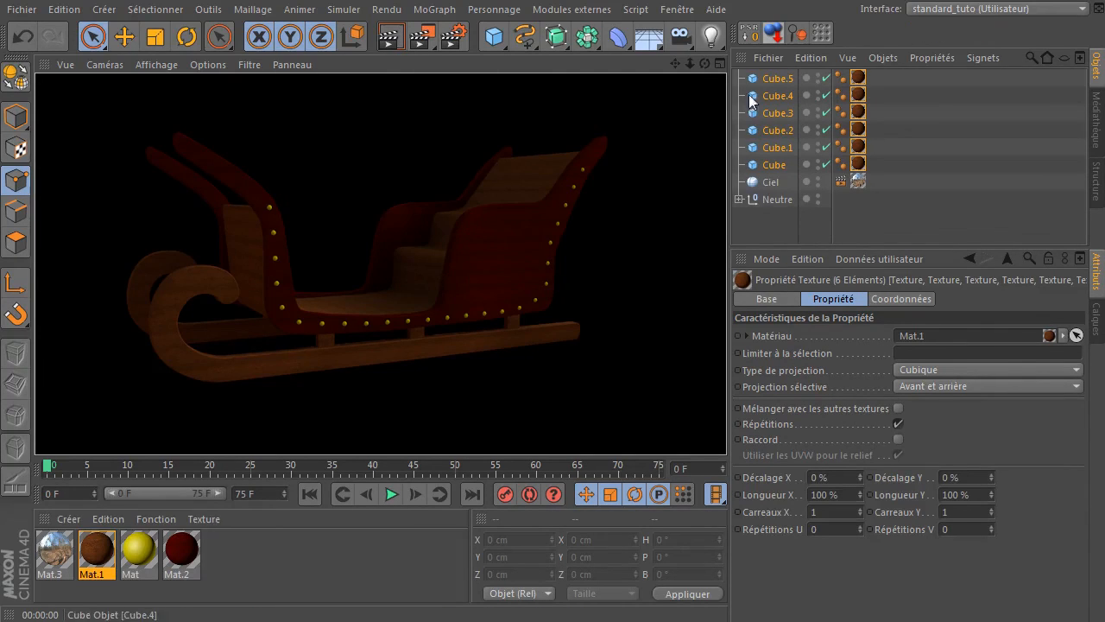
mouse_move(706, 63)
left_mouse_down()
mouse_move(687, 86)
mouse_move(705, 76)
left_mouse_up()
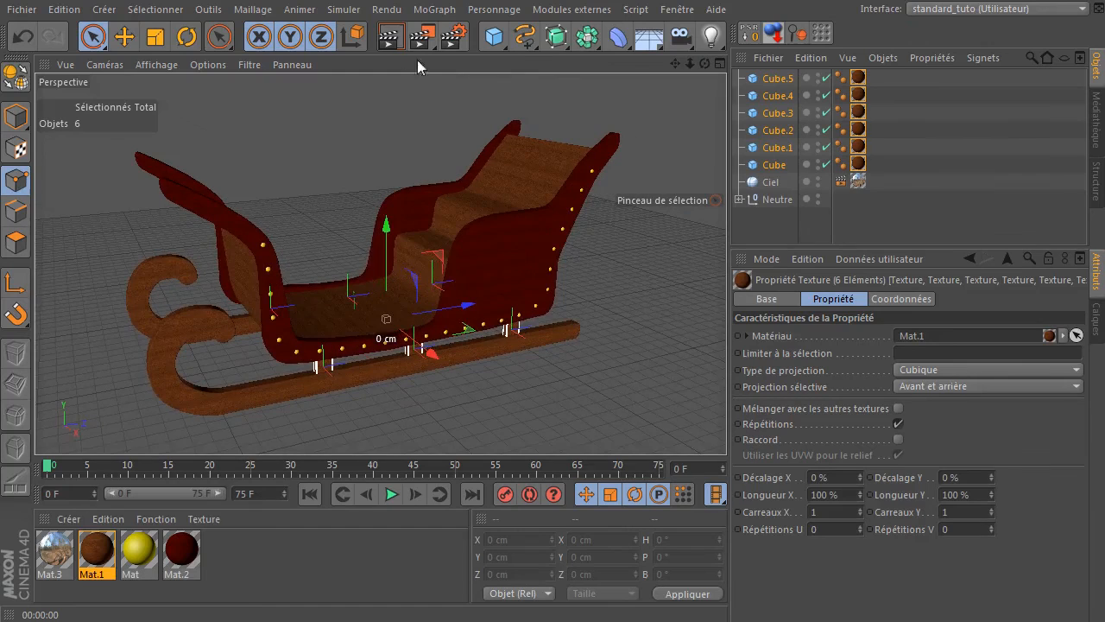
left_click(390, 36)
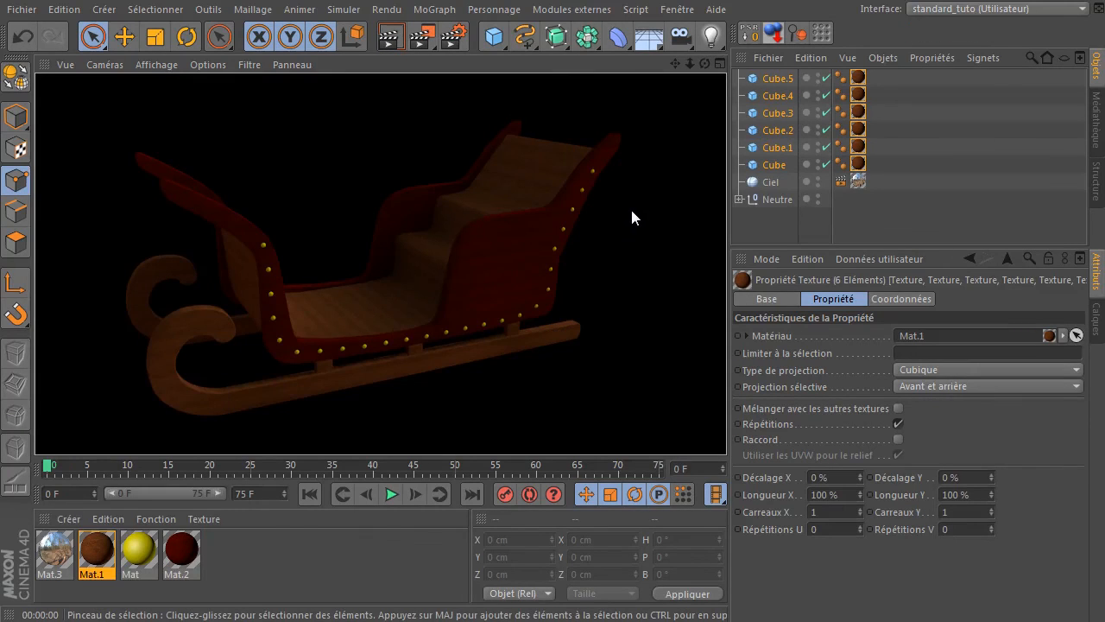
left_click(630, 207)
left_click(648, 169)
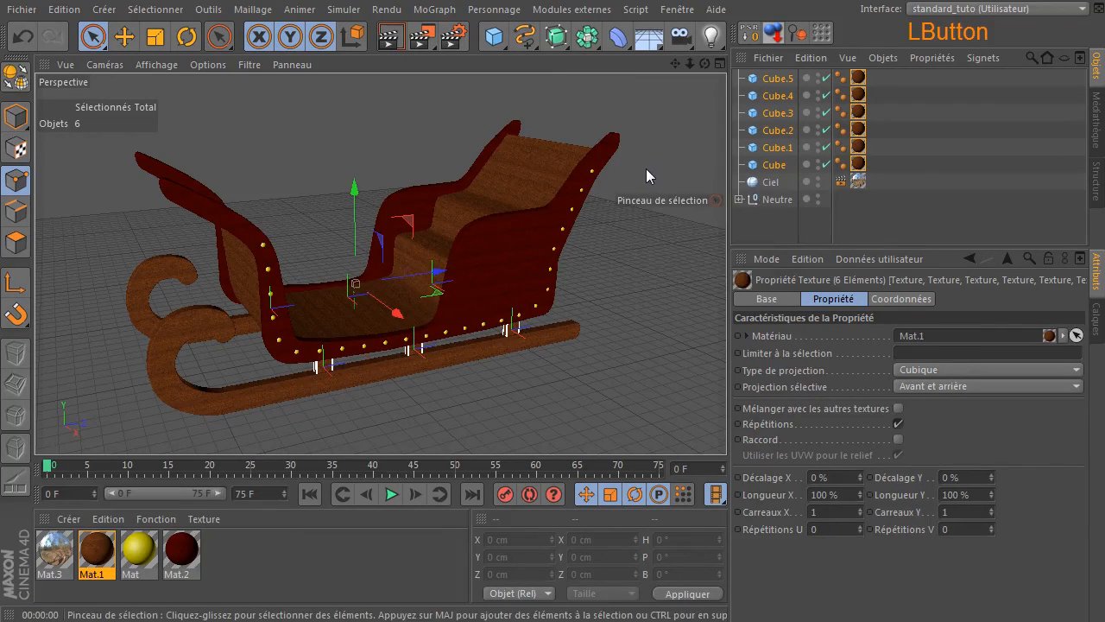
Deselect all objects and render the finished sleigh once more in the perspective view
left_click(759, 234)
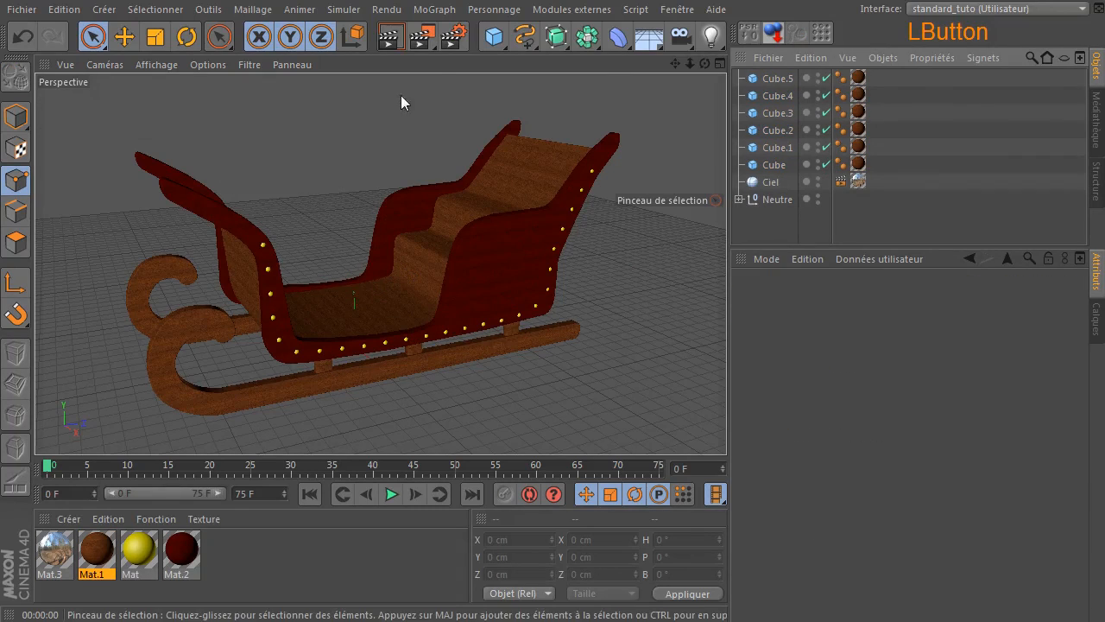
left_click(386, 37)
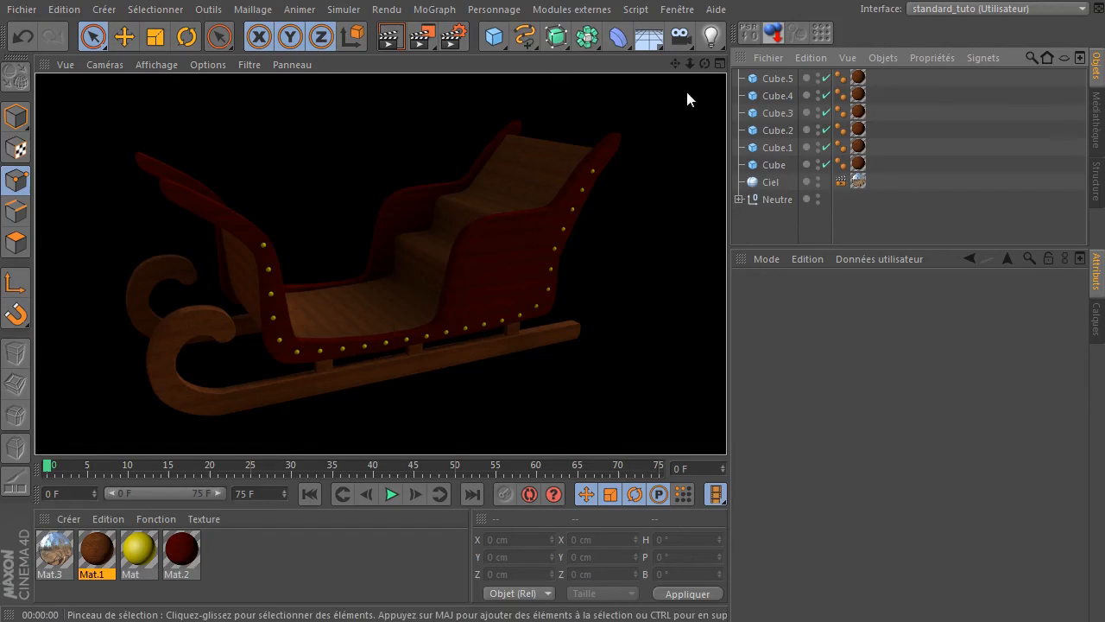
mouse_move(705, 63)
left_mouse_down()
mouse_move(656, 68)
mouse_move(716, 90)
mouse_move(802, 64)
mouse_move(725, 95)
mouse_move(691, 82)
mouse_move(702, 61)
left_mouse_up()
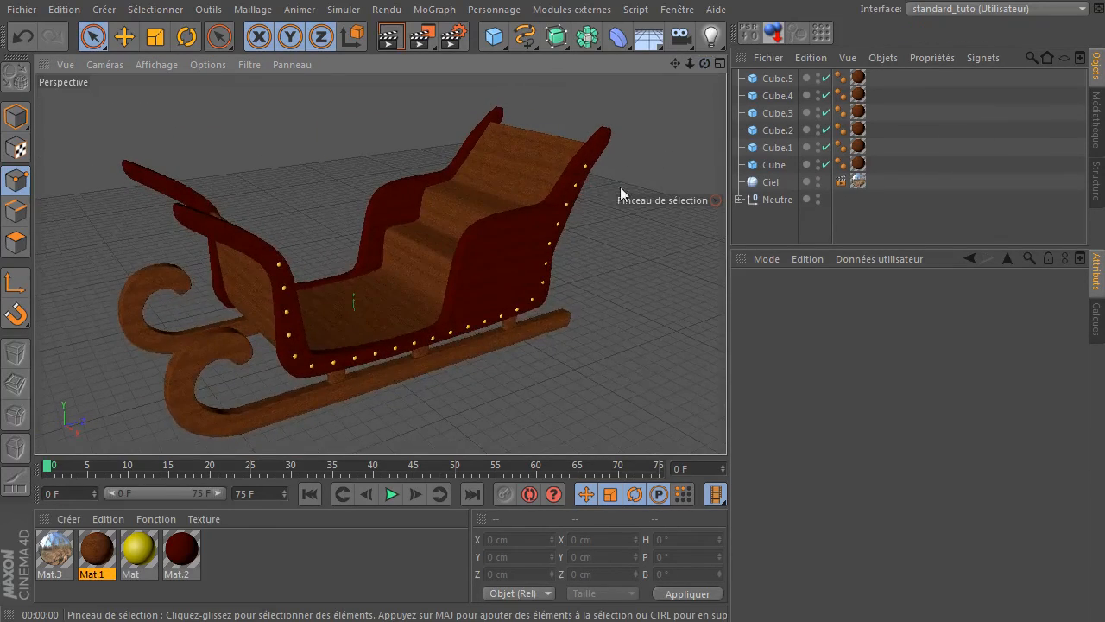